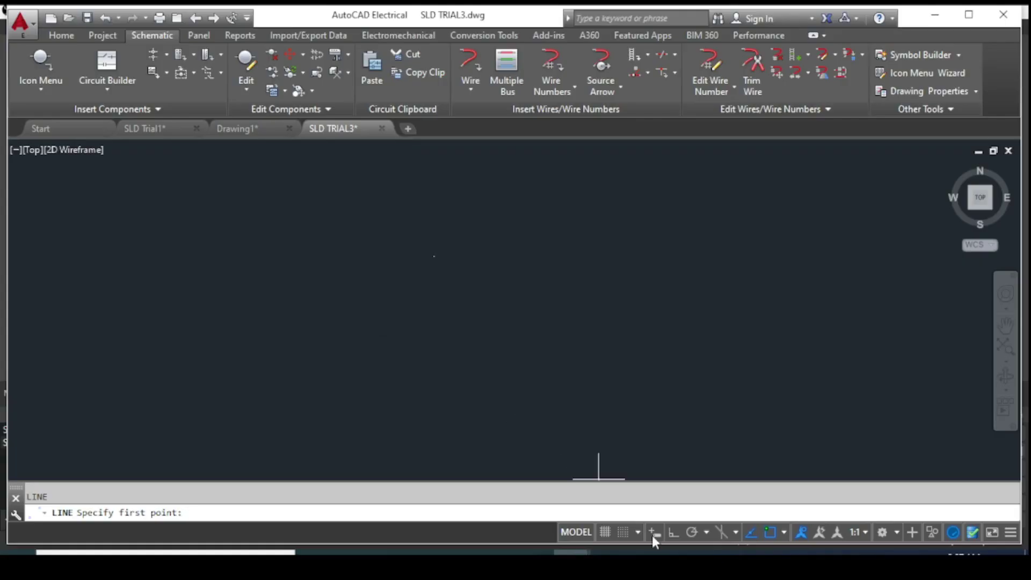
Draw one long, Ortho-straight vertical line down the SLD TRIAL3 drawing as the main power line
left_click(654, 533)
left_click(468, 175)
key("F8")
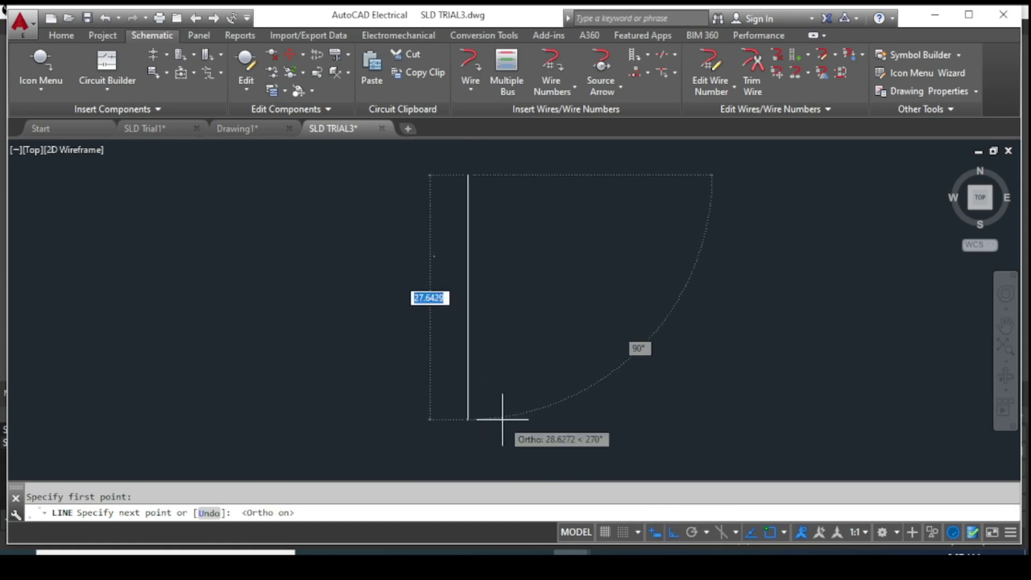
left_click(468, 467)
key("Escape")
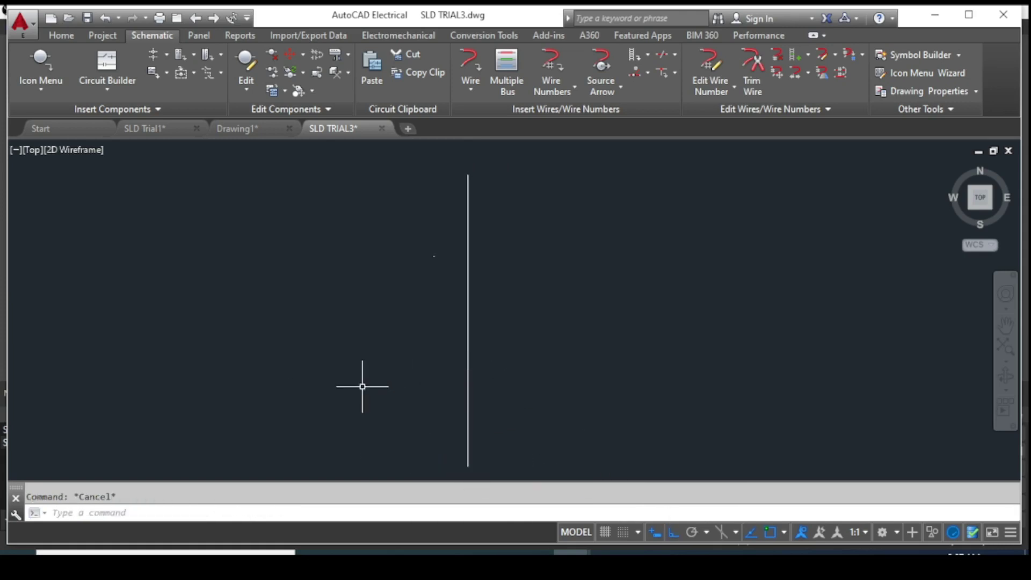
left_click(70, 35)
left_click(152, 34)
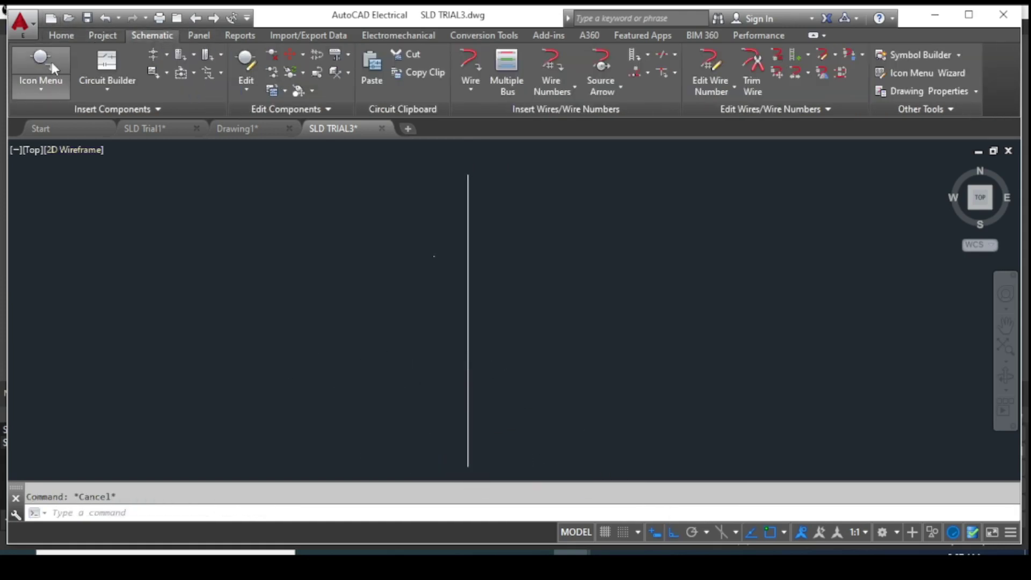
Insert a transformer on the vertical line described as STEP UP TRANSFORMER, tagged T1
left_click(62, 89)
left_click(68, 118)
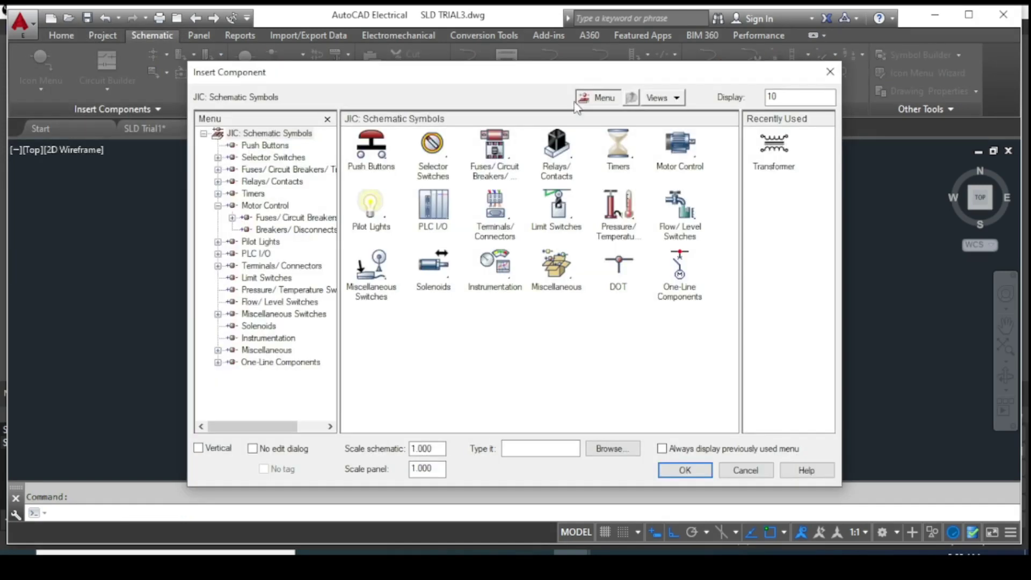
left_click(680, 150)
left_click(493, 355)
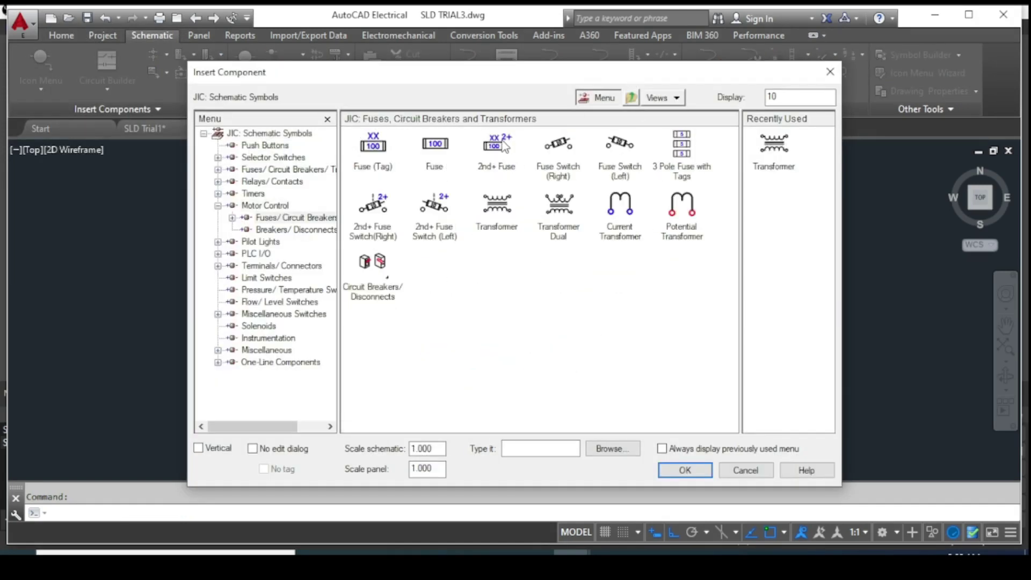
left_click(496, 208)
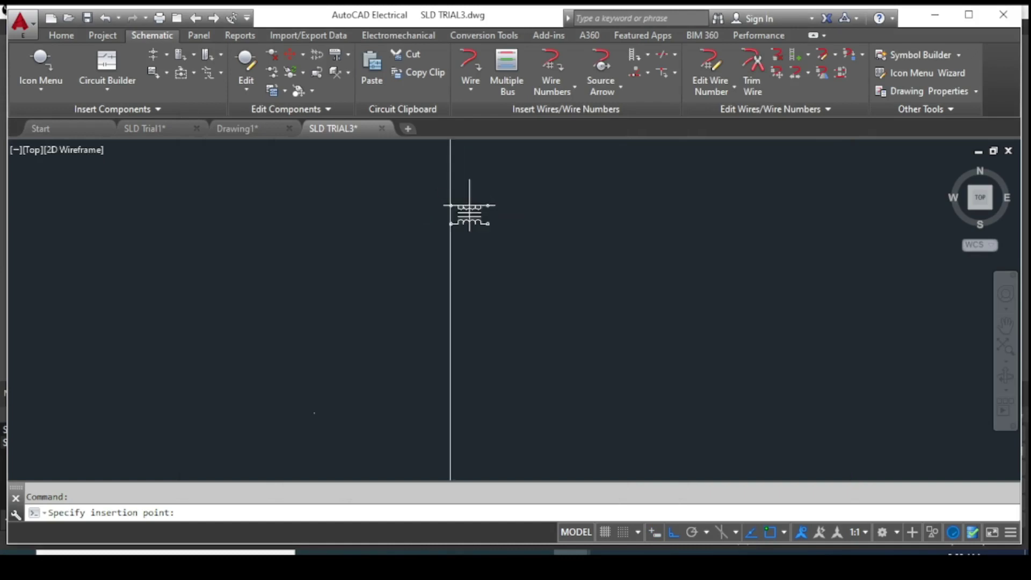
left_click(674, 532)
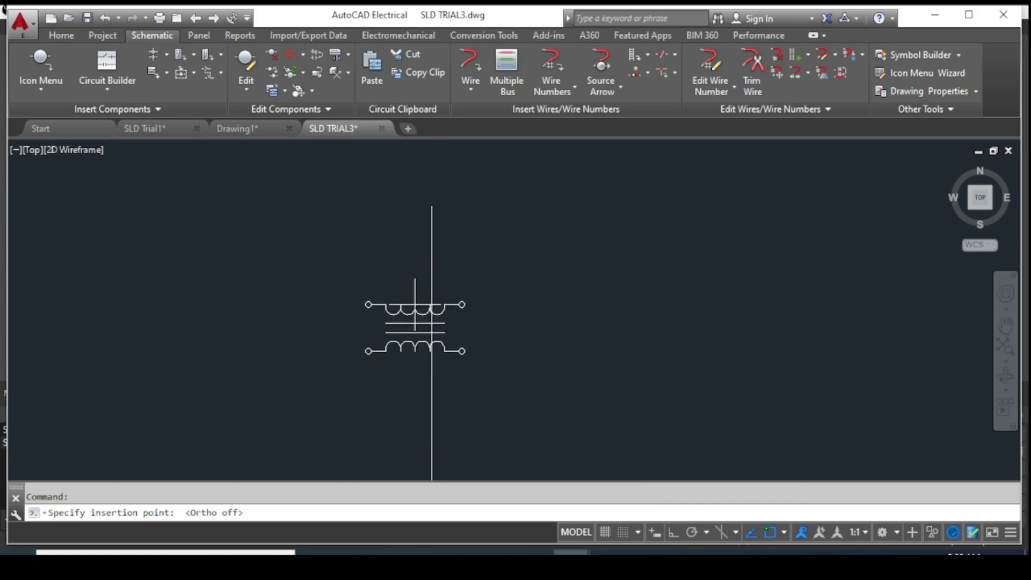
scroll(440, 267, "up", 2)
scroll(445, 264, "up", 2)
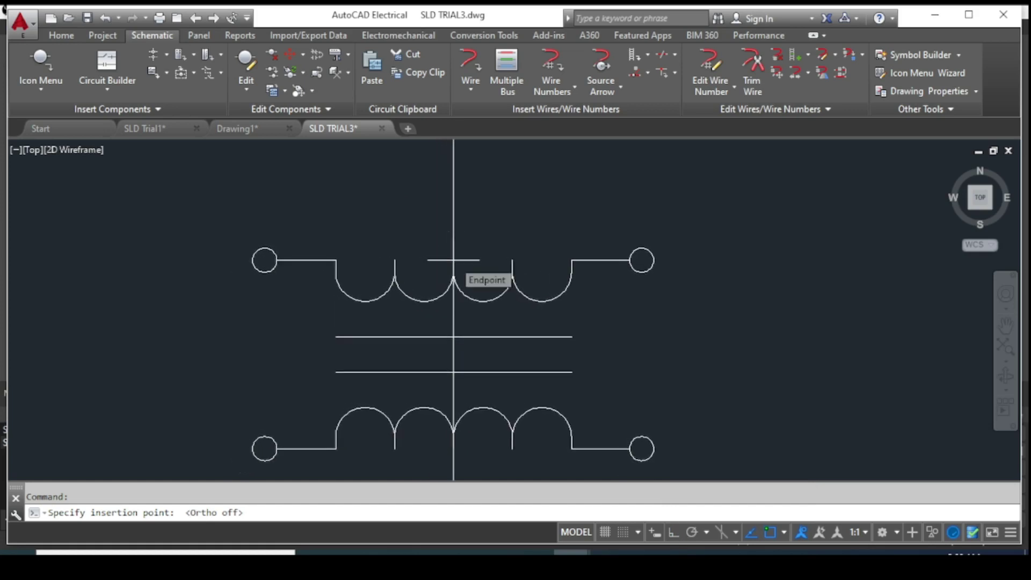
left_click(453, 260)
type("Step Up Transformer")
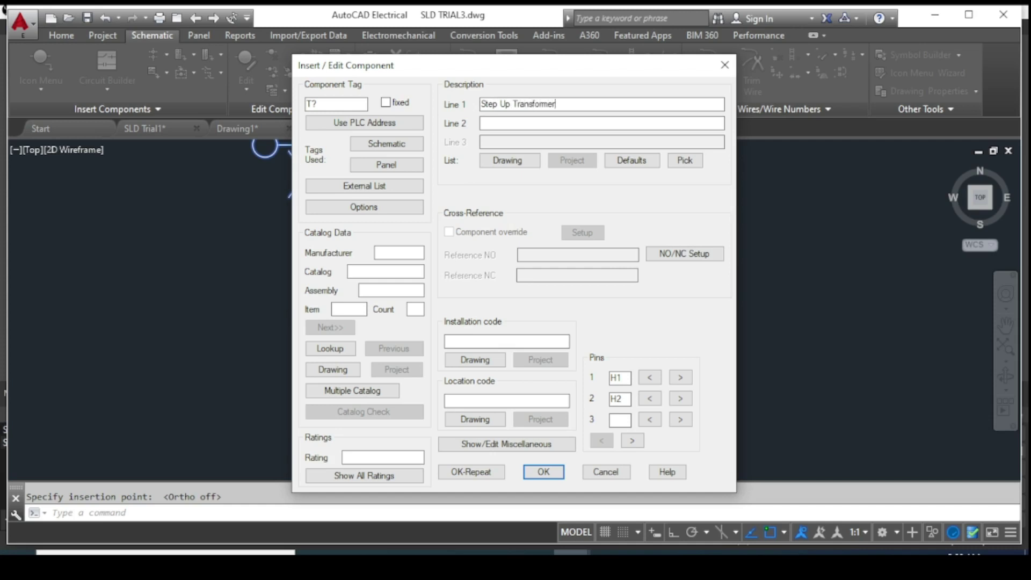
left_click(544, 471)
Move the T1 transformer so it is centred on the line's midpoint
scroll(543, 444, "up", 2)
scroll(457, 279, "down", 1)
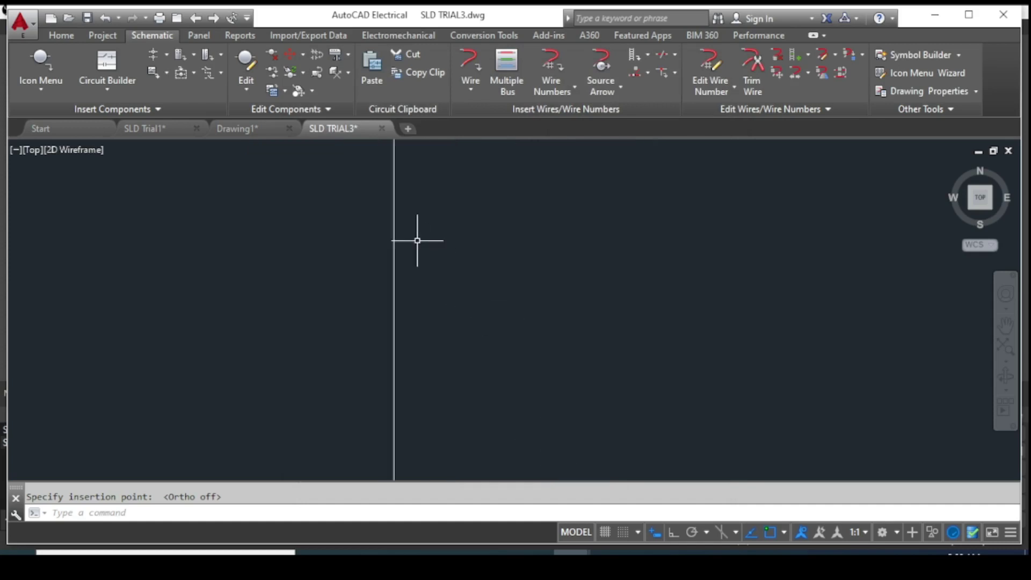
scroll(418, 241, "up", 1)
scroll(424, 322, "down", 1)
scroll(456, 376, "down", 1)
scroll(439, 253, "down", 1)
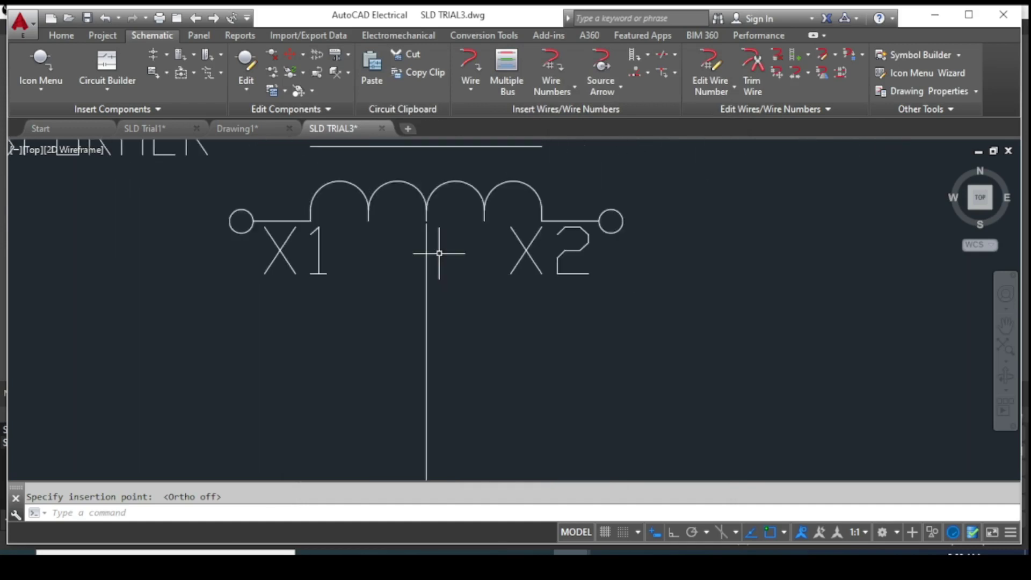
scroll(453, 264, "down", 3)
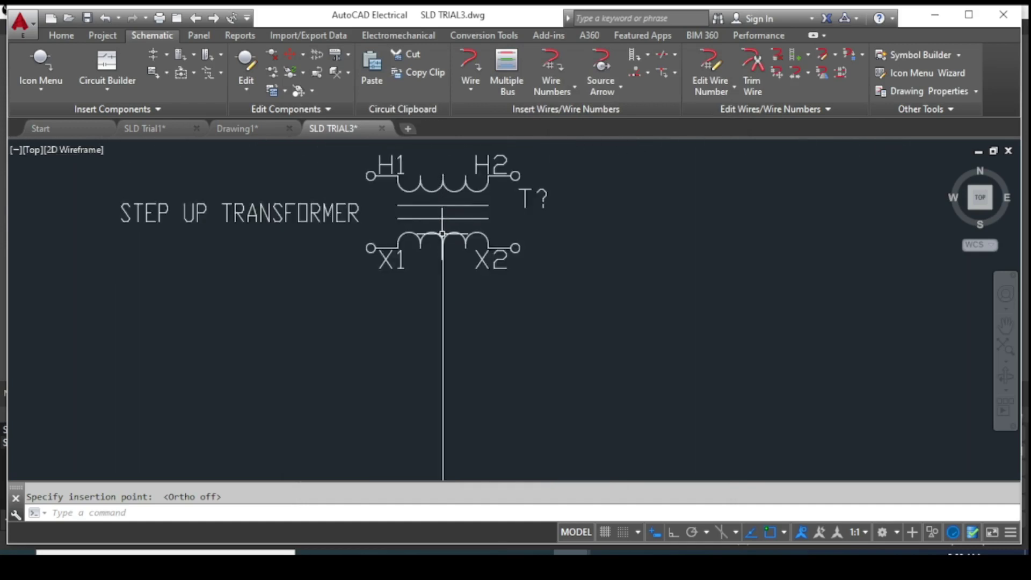
left_click(442, 234)
type("m")
key("Return")
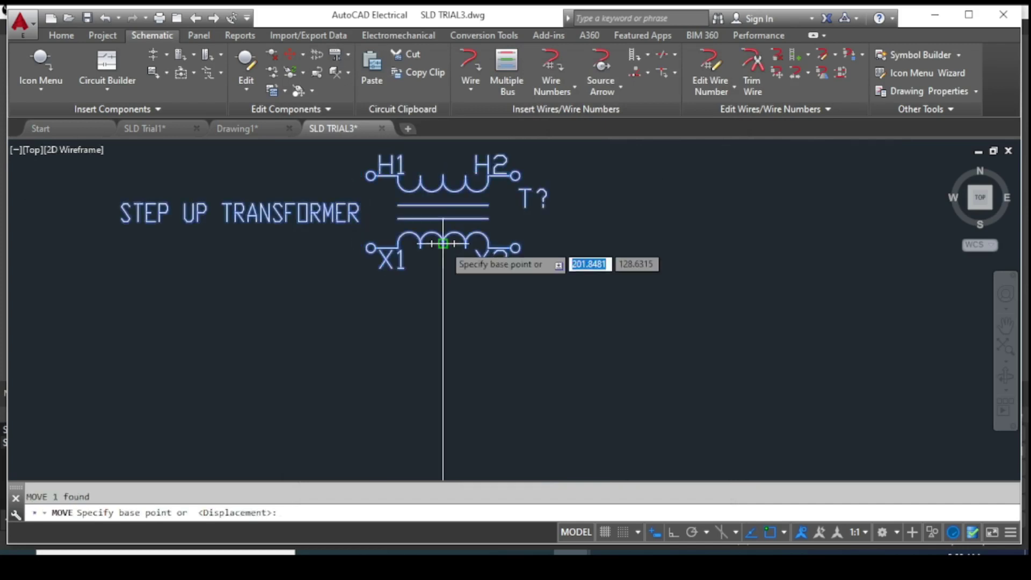
left_click(454, 235)
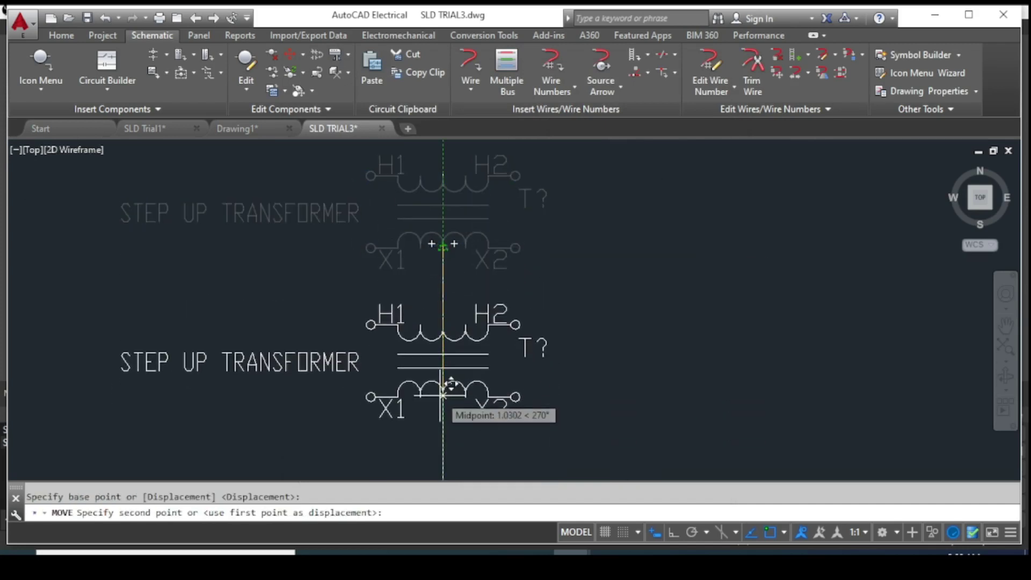
left_click(443, 395)
scroll(525, 248, "up", 2)
scroll(523, 246, "down", 5)
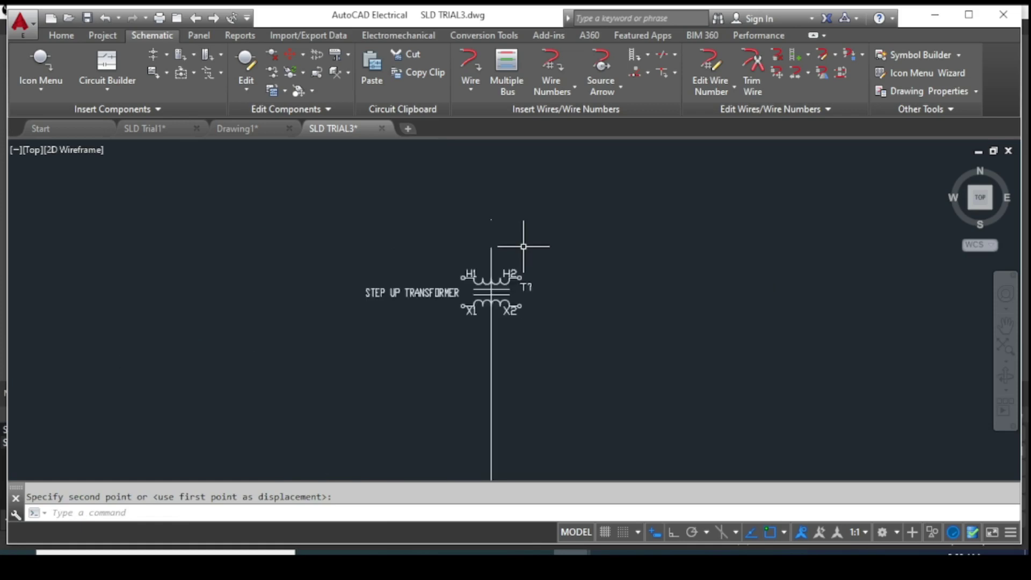
middle_click_drag(555, 337, 511, 230)
middle_click_drag(519, 268, 508, 269)
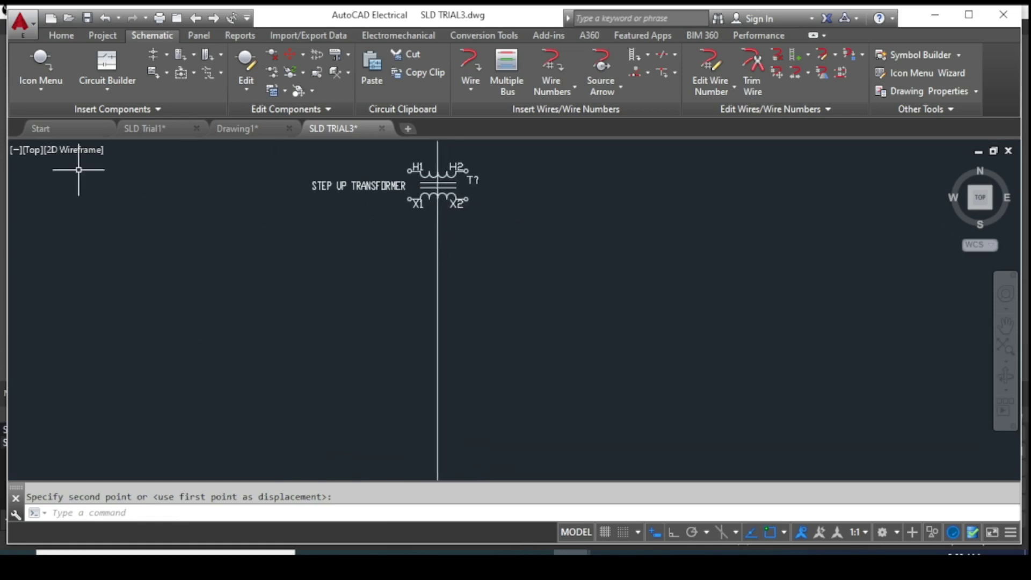
Insert a second transformer described as Step Down Transformer, skipping the related-transformer update
left_click(54, 92)
left_click(73, 123)
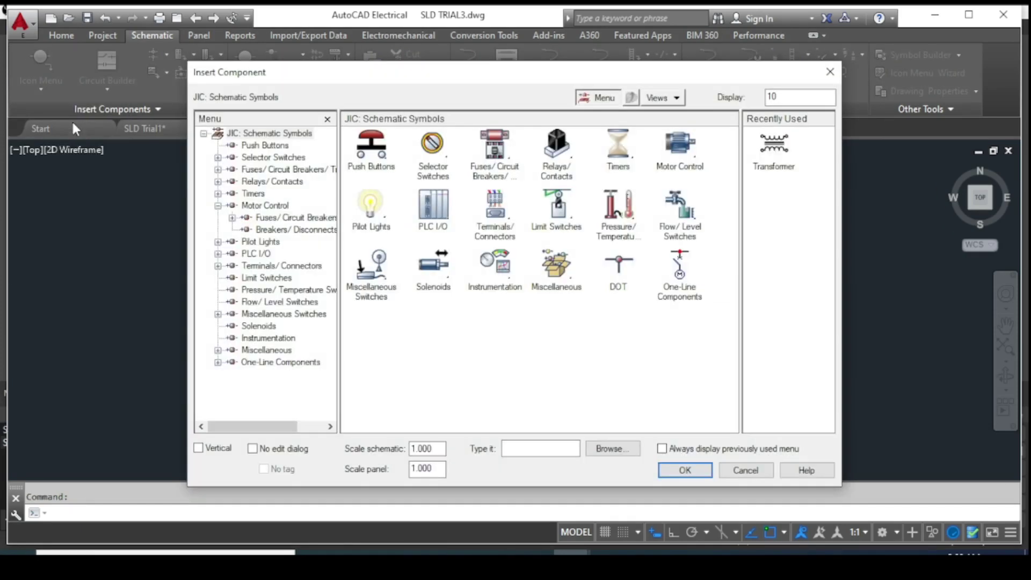
left_click(776, 147)
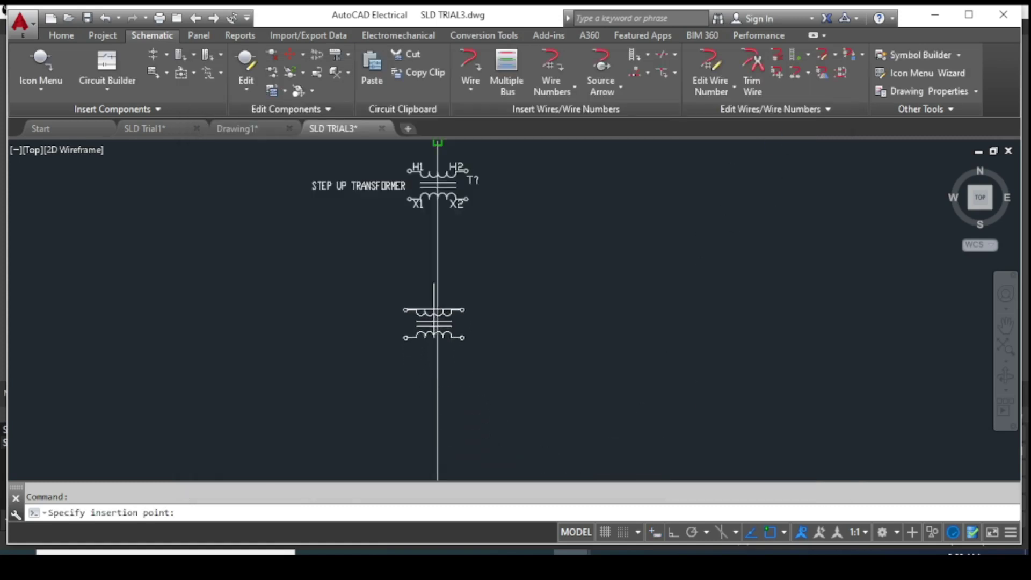
scroll(473, 312, "up", 2)
scroll(473, 312, "up", 3)
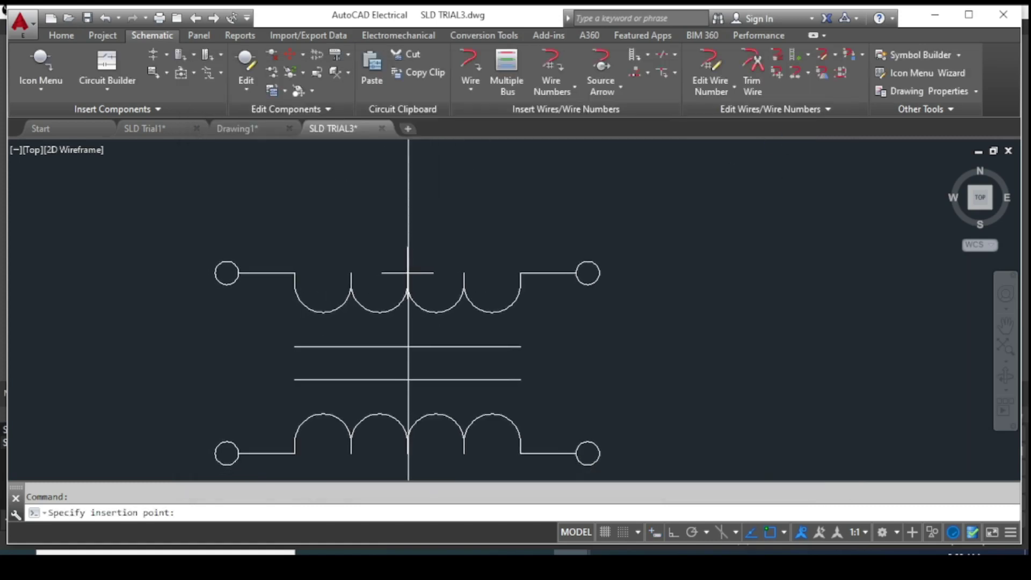
scroll(472, 311, "down", 3)
scroll(408, 273, "up", 2)
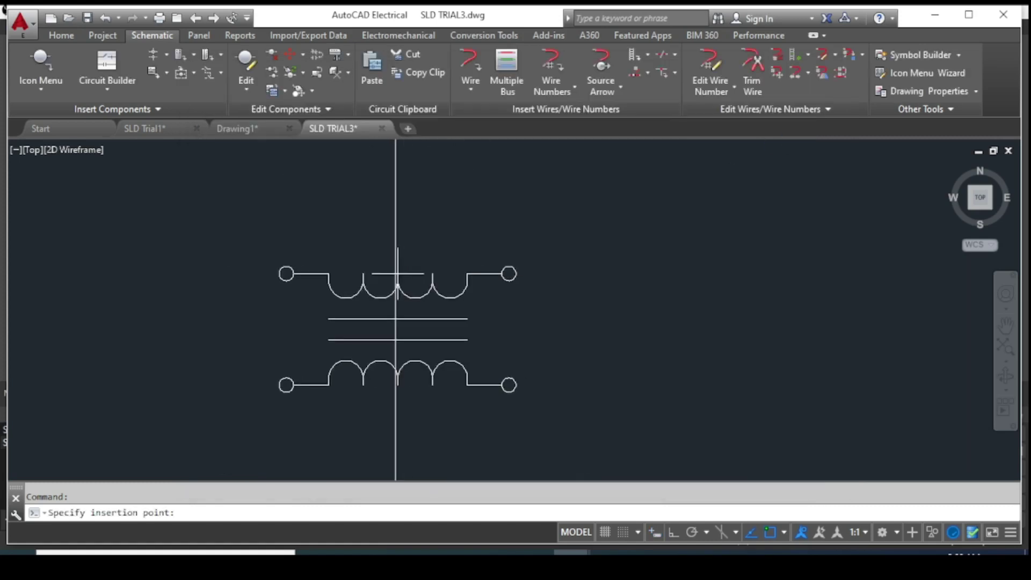
scroll(400, 273, "up", 2)
left_click(393, 272)
type("Step Down Transformer")
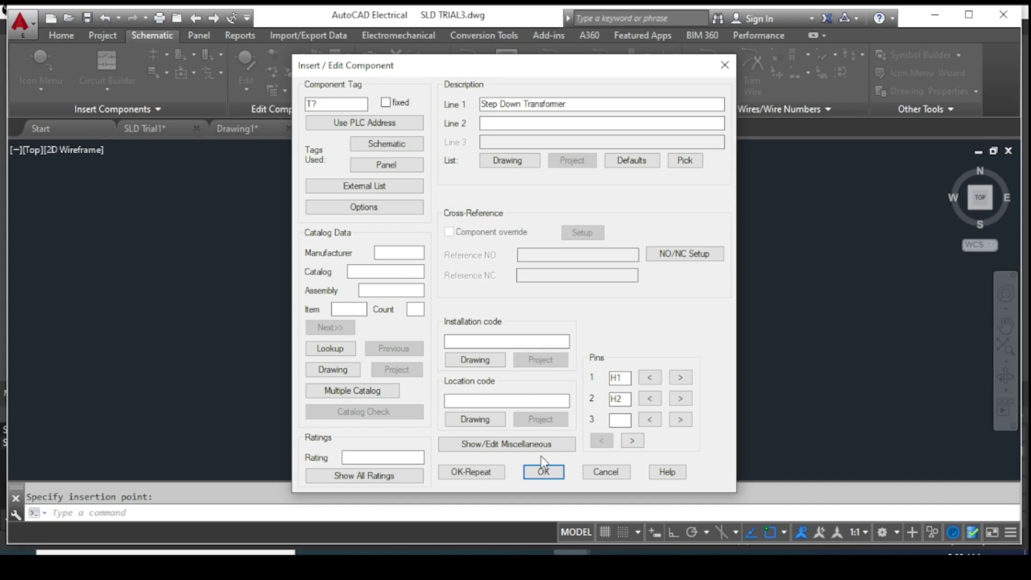
left_click(542, 461)
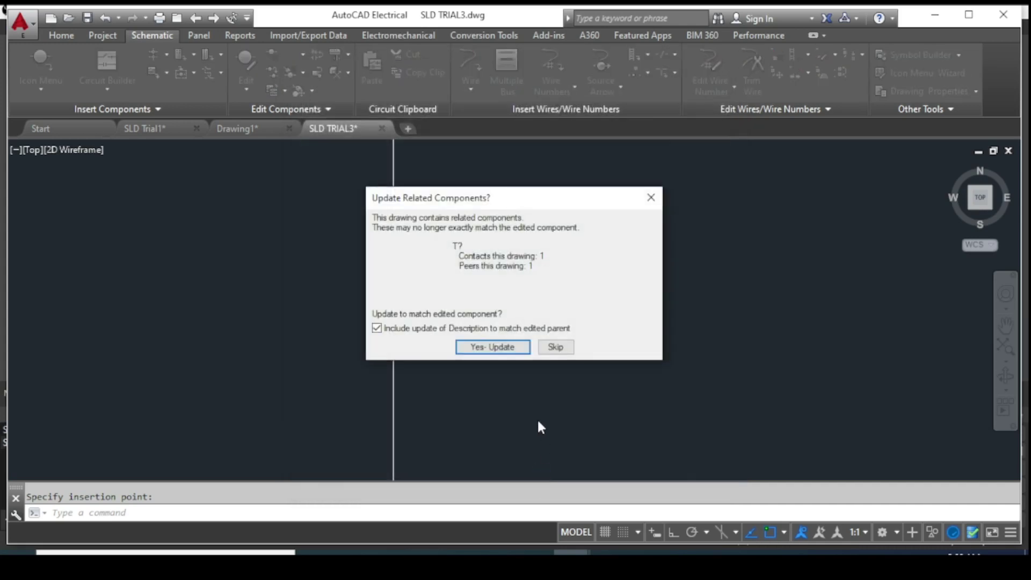
left_click(556, 348)
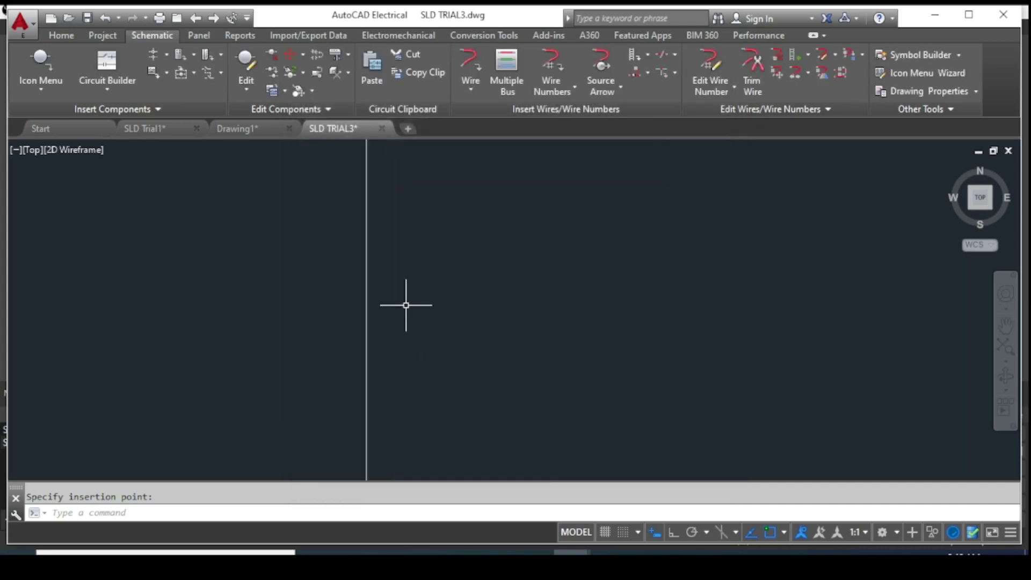
Move the step-down transformer onto the vertical line below the step-up unit
left_click(417, 200)
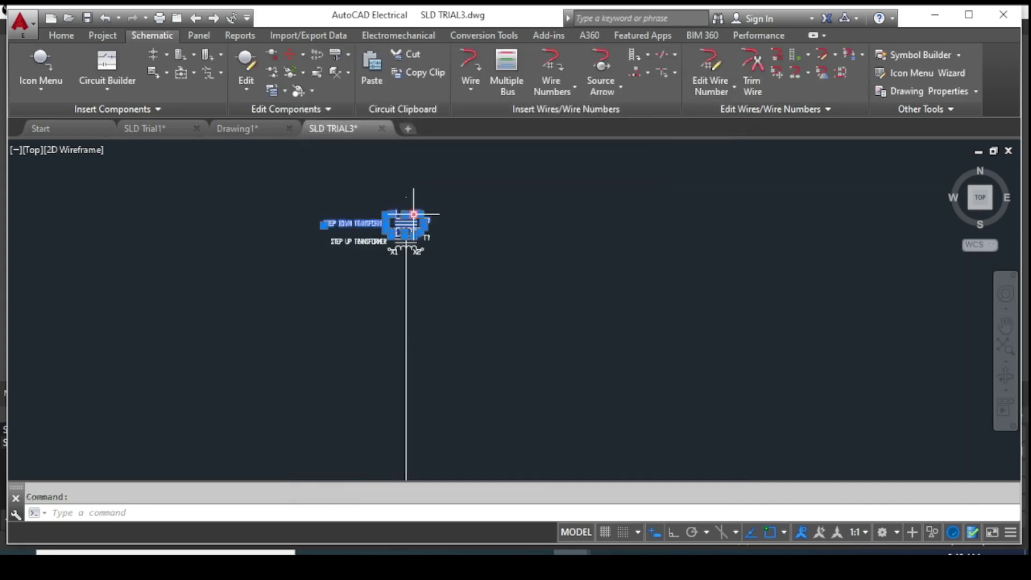
type("m")
key("Return")
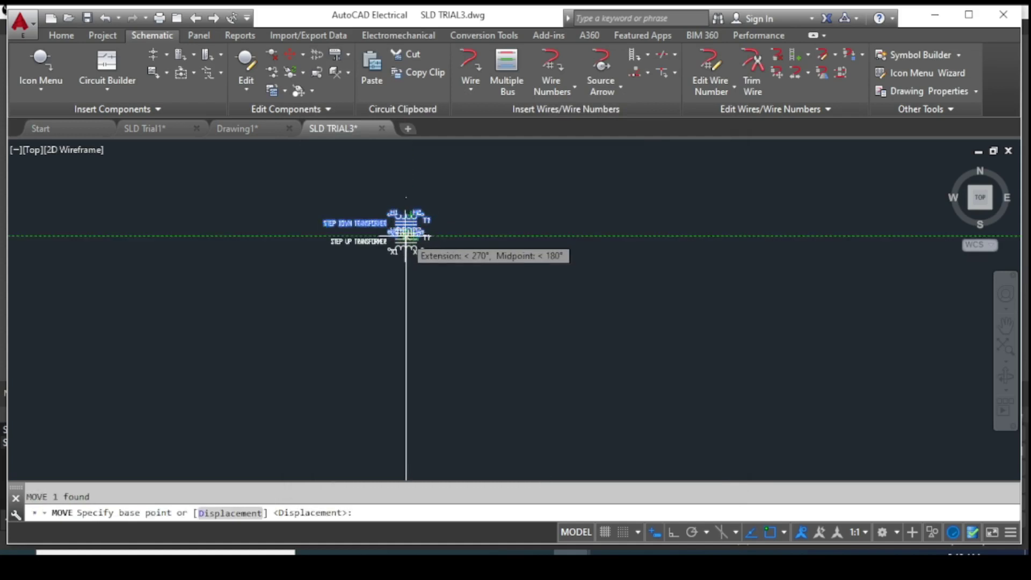
left_click(421, 250)
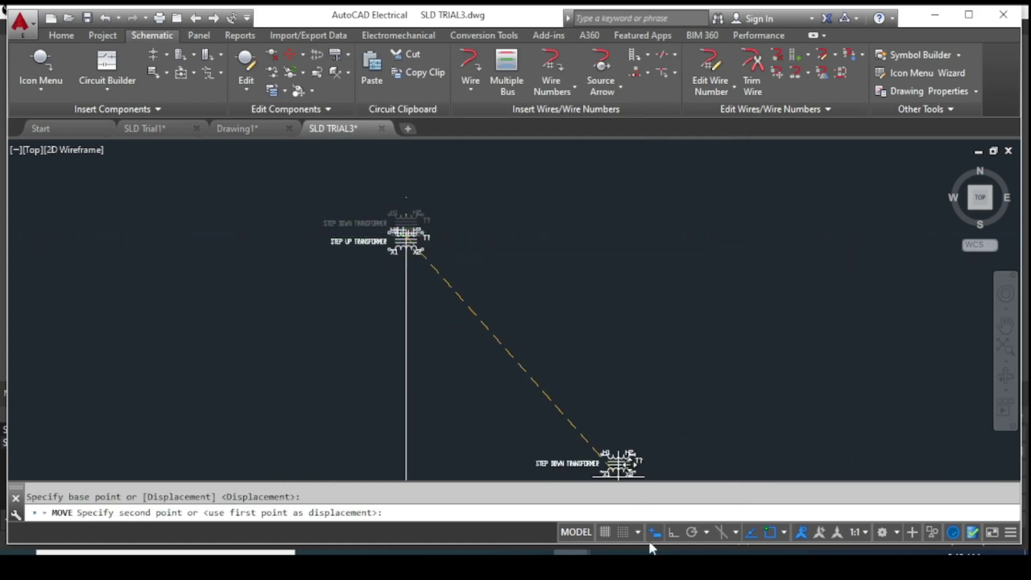
left_click(674, 532)
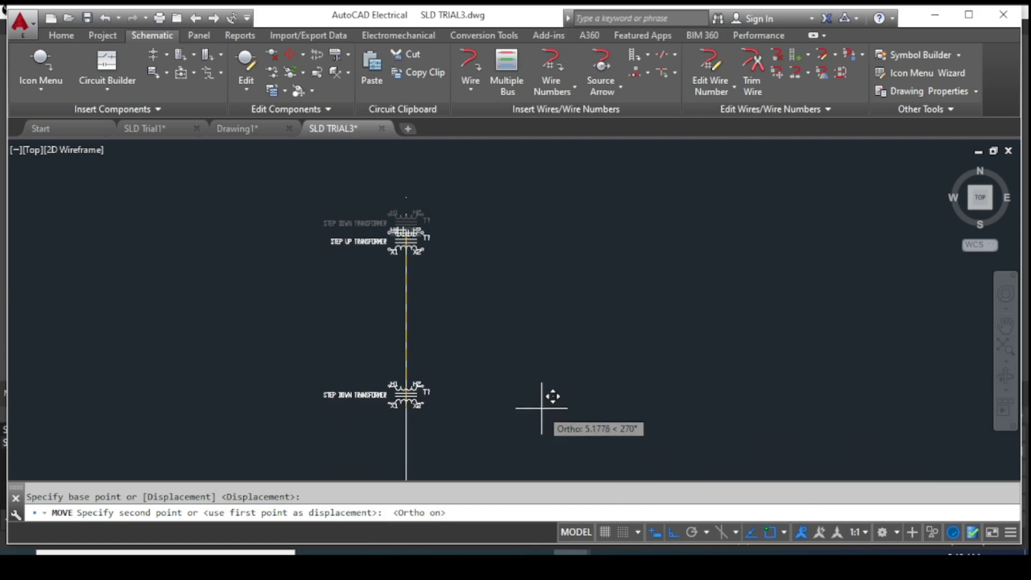
key("Return")
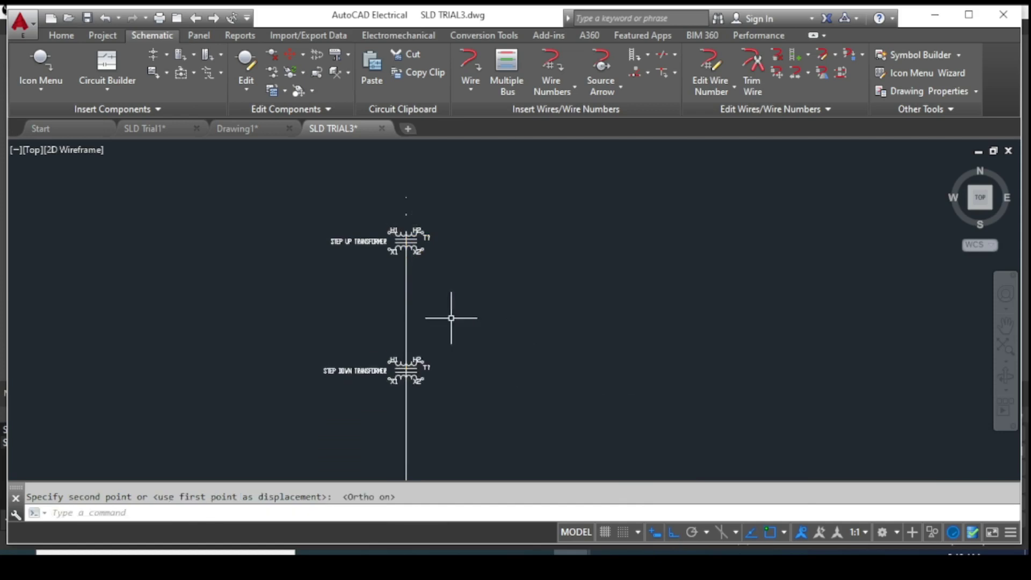
scroll(395, 345, "up", 5)
mouse_move(509, 202)
middle_mouse_down()
mouse_move(415, 255)
mouse_move(490, 199)
middle_mouse_up()
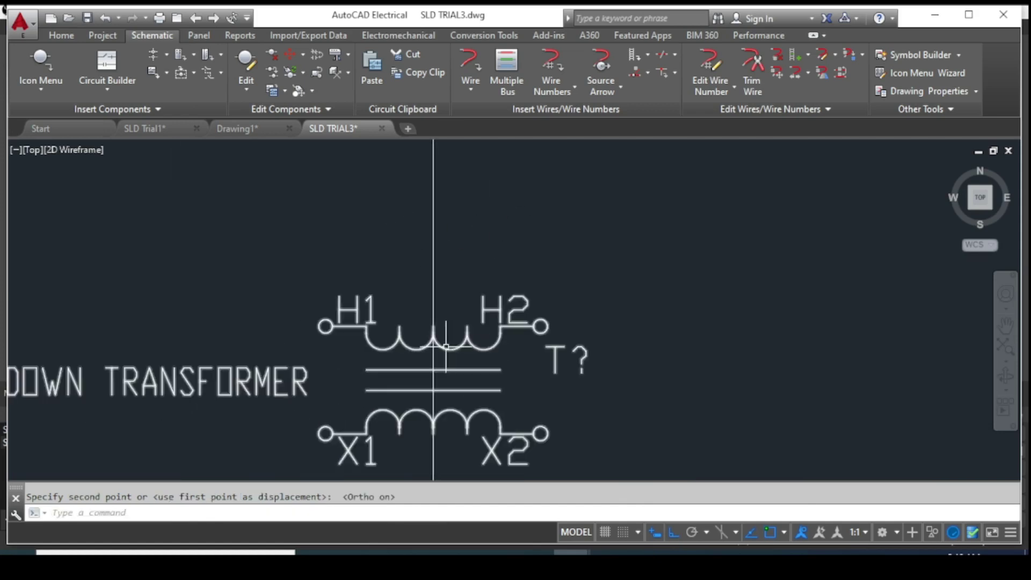
Select the step-down transformer together with its label
scroll(489, 199, "up", 4)
scroll(490, 199, "down", 2)
scroll(490, 198, "down", 4)
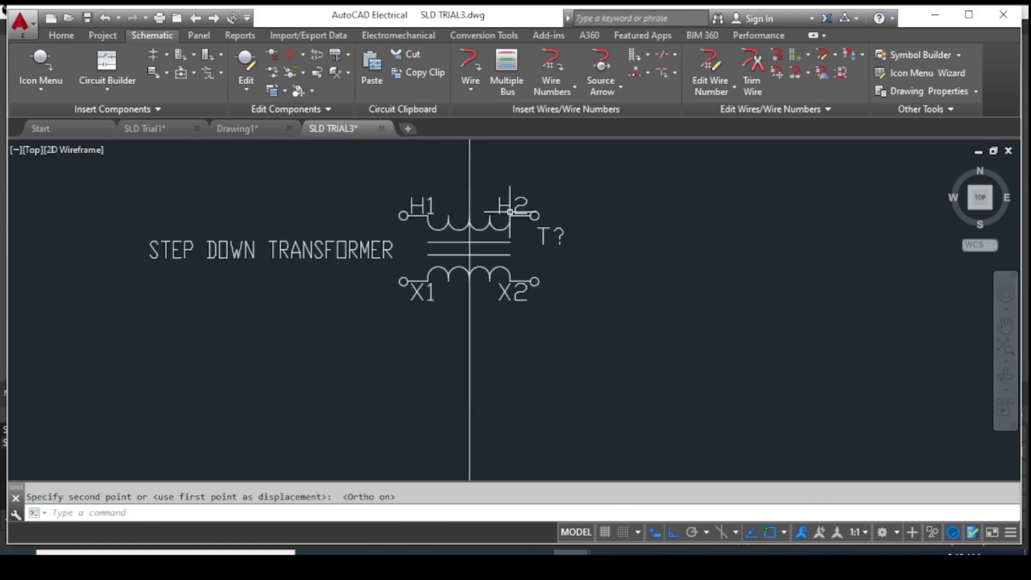
left_click_drag(538, 186, 495, 266)
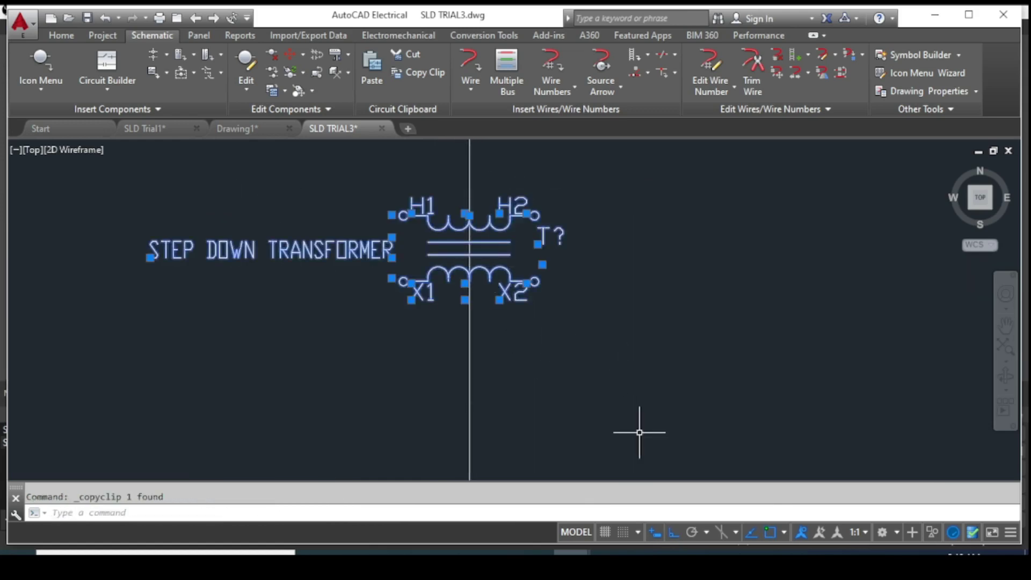
key("ctrl+v")
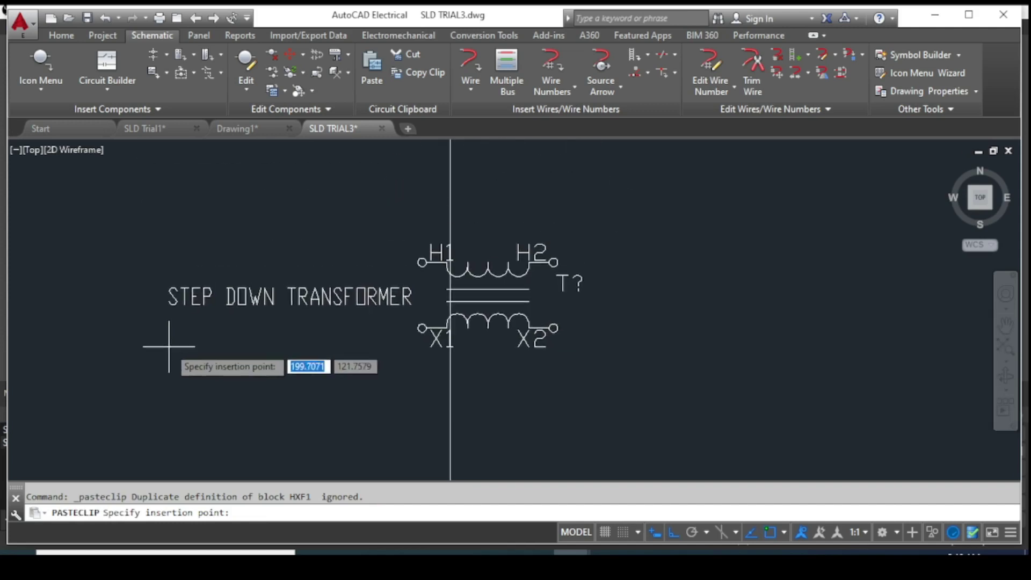
middle_click_drag(184, 398, 235, 399)
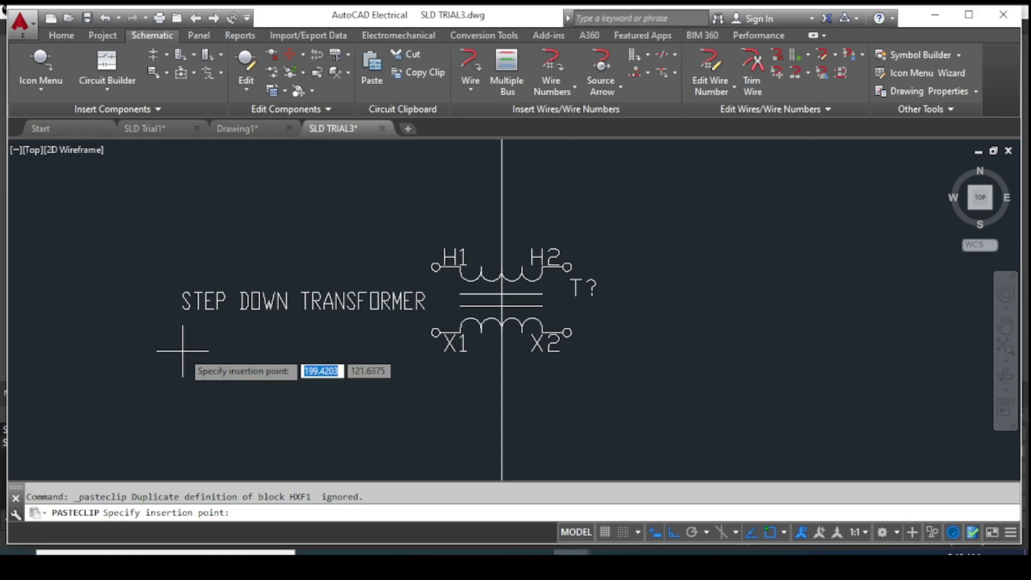
left_click(183, 351)
double_click(343, 312)
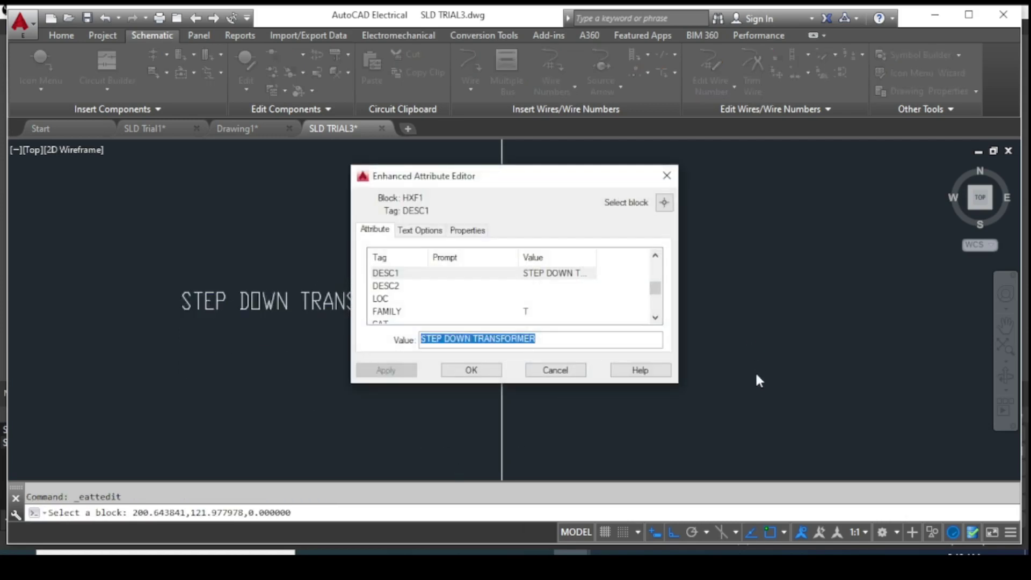
left_click(477, 370)
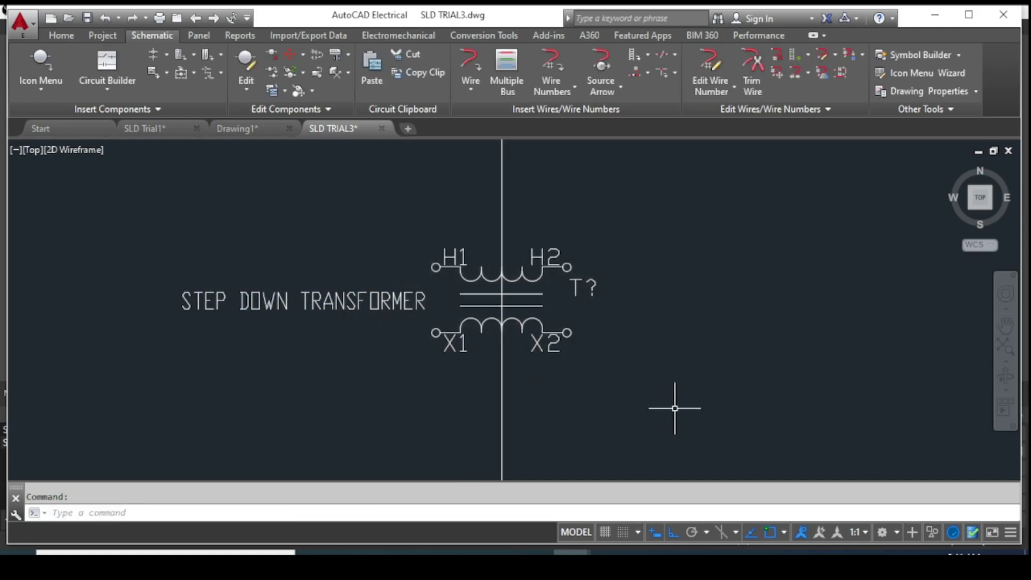
scroll(659, 355, "down", 2)
middle_click_drag(660, 387, 617, 235)
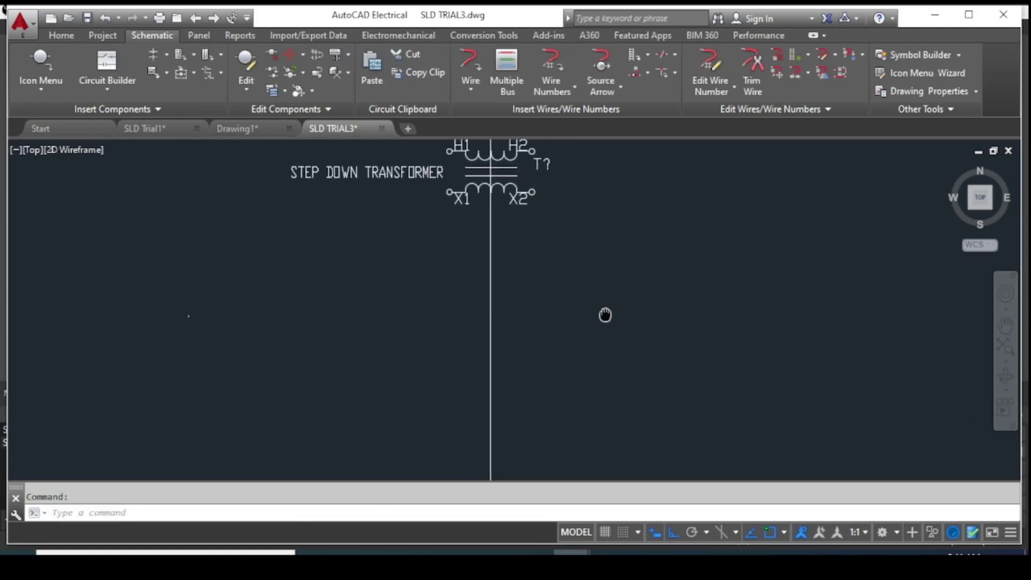
middle_click_drag(605, 313, 580, 328)
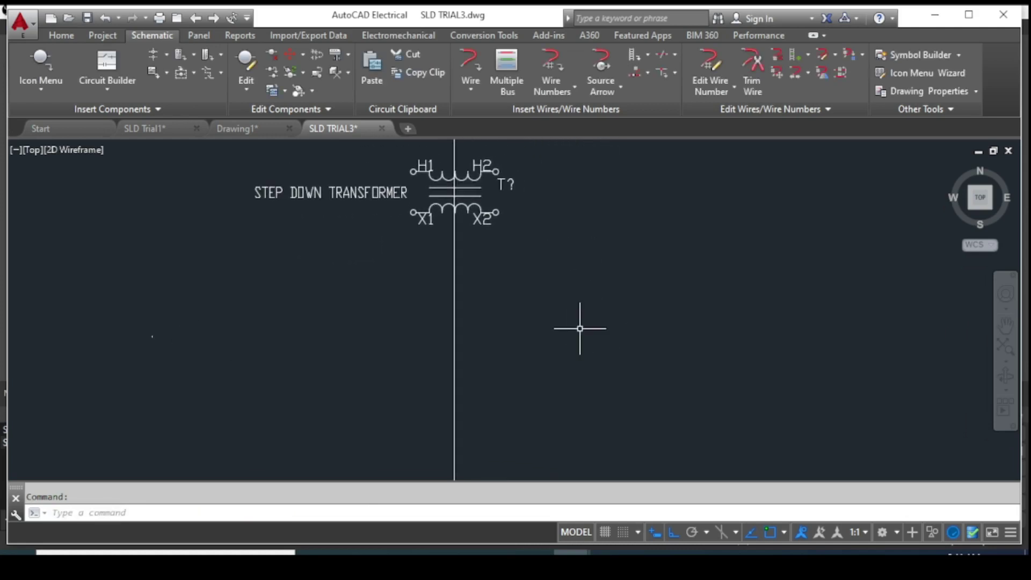
Draw a horizontal busbar line across the vertical line beneath the step-down transformer
key("Return")
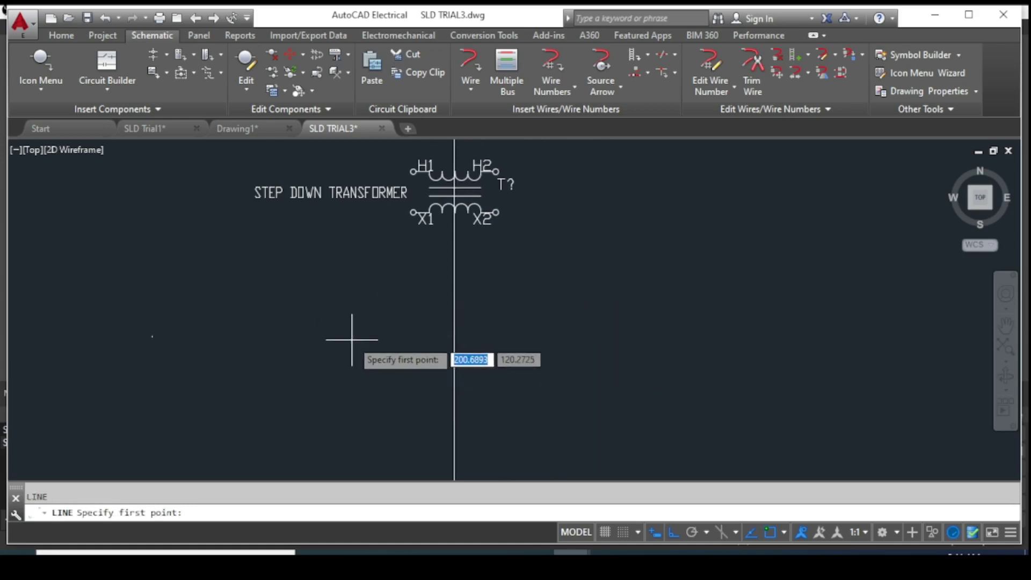
left_click(312, 331)
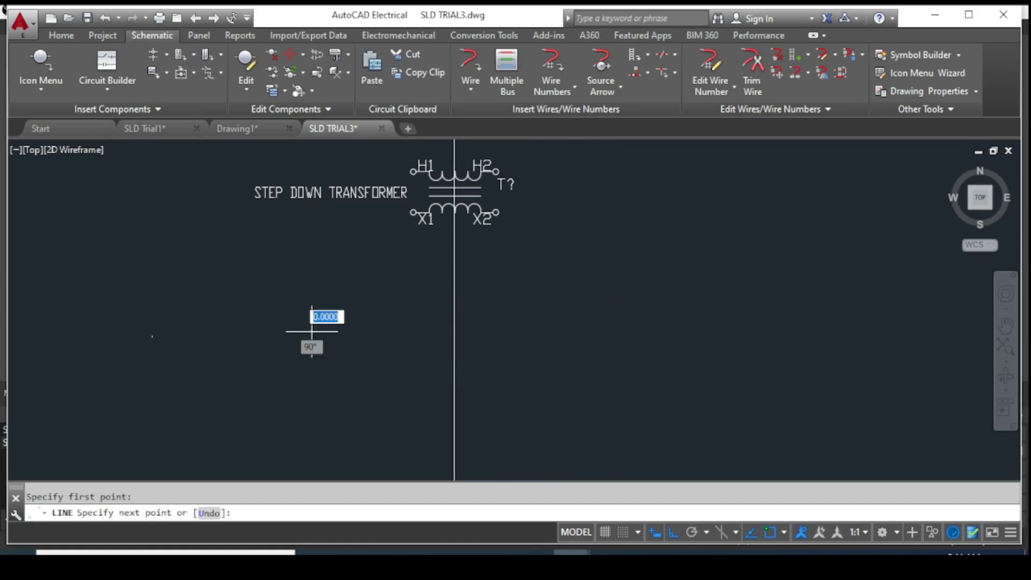
left_click(586, 365)
key("Escape")
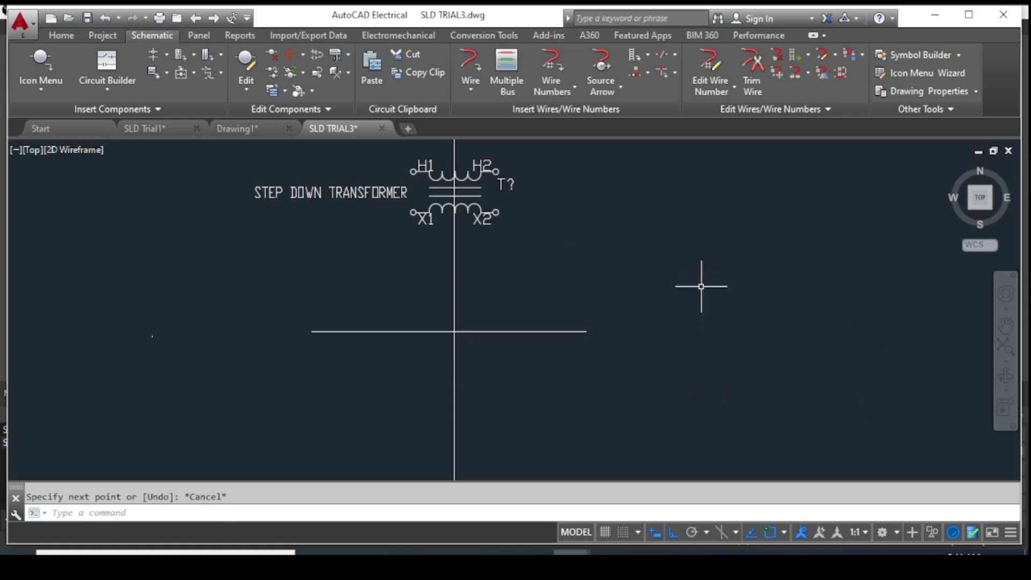
key("Return")
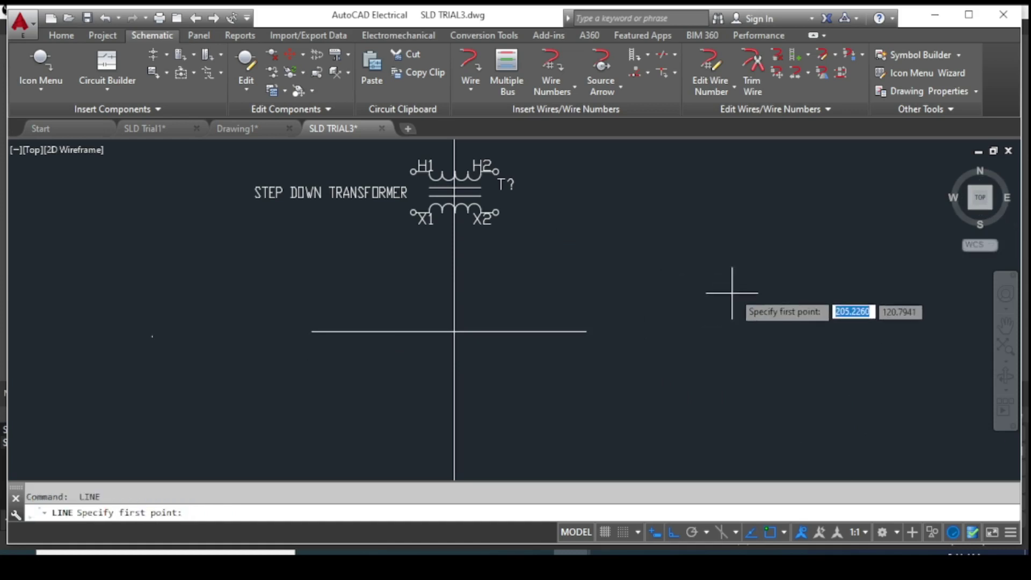
Draw a short vertical line and a downward-pointing inscribed 3-sided polygon right of the bus
left_click(741, 259)
left_click(742, 289)
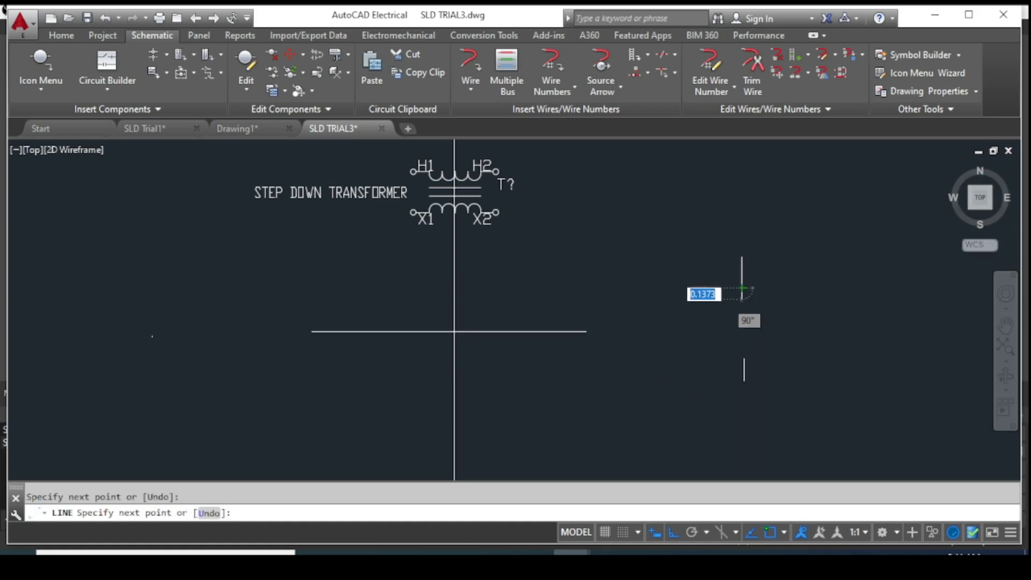
key("Escape")
type("POL")
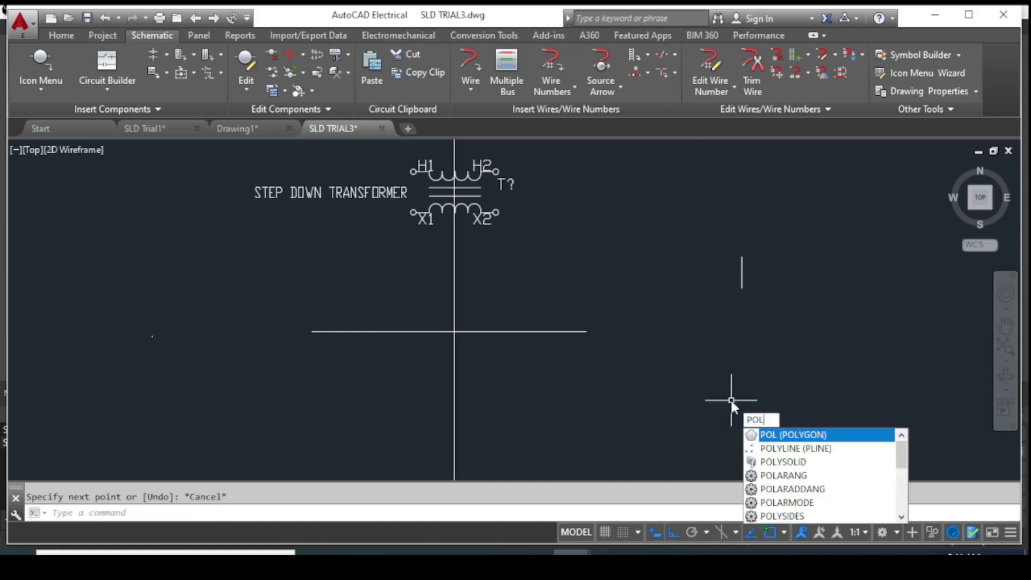
left_click(803, 436)
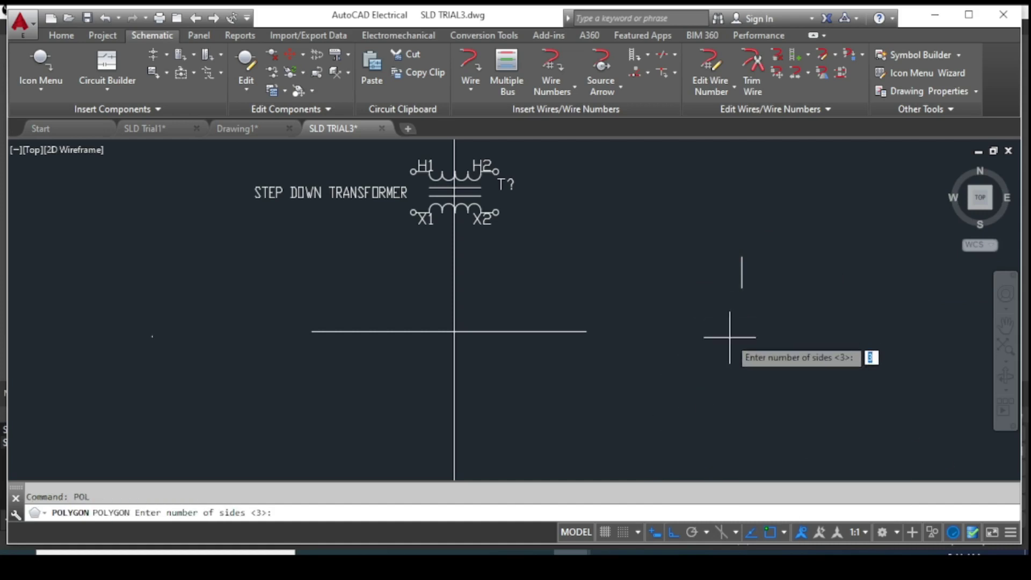
key("Return")
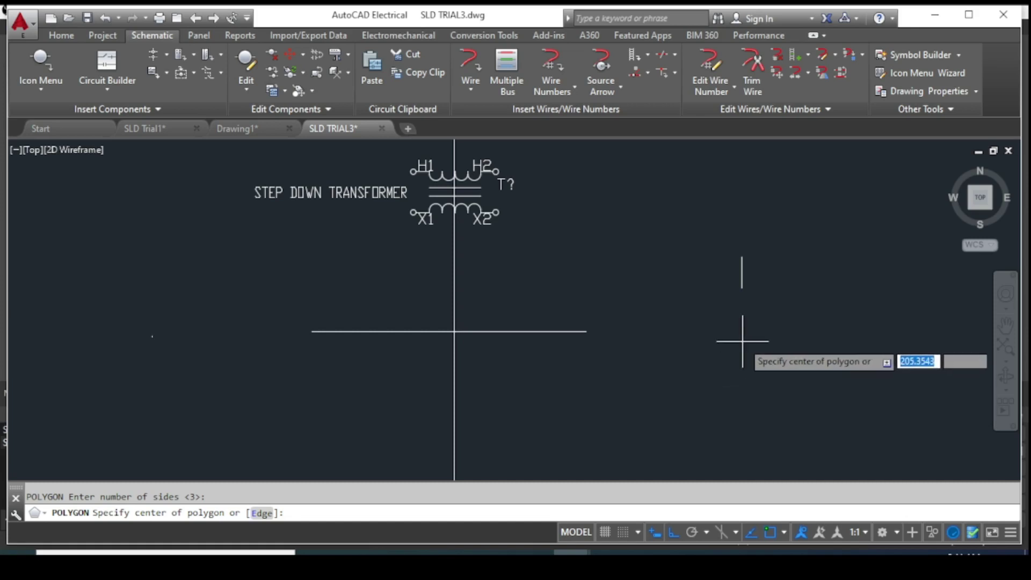
left_click(743, 340)
key("Return")
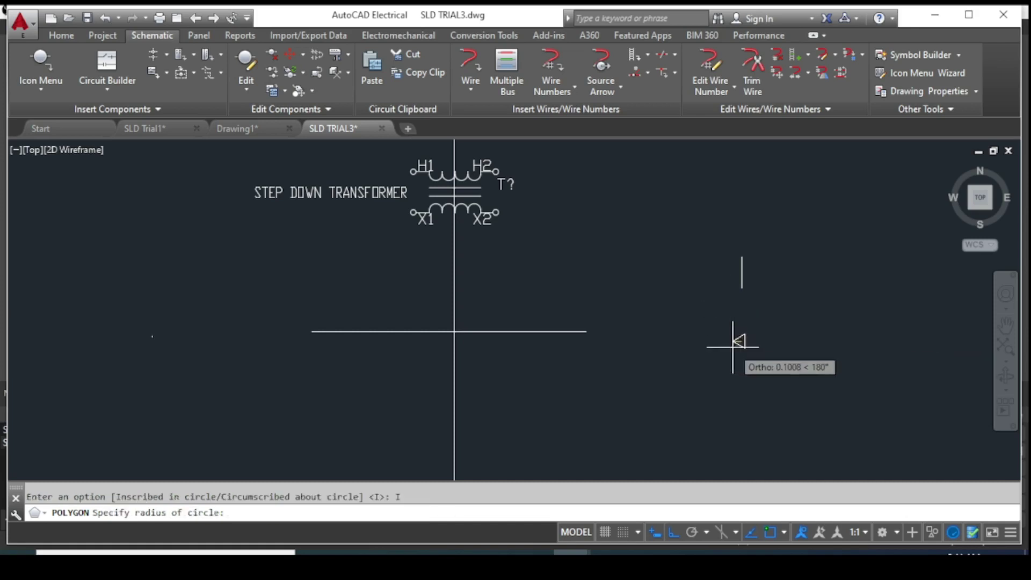
left_click(733, 353)
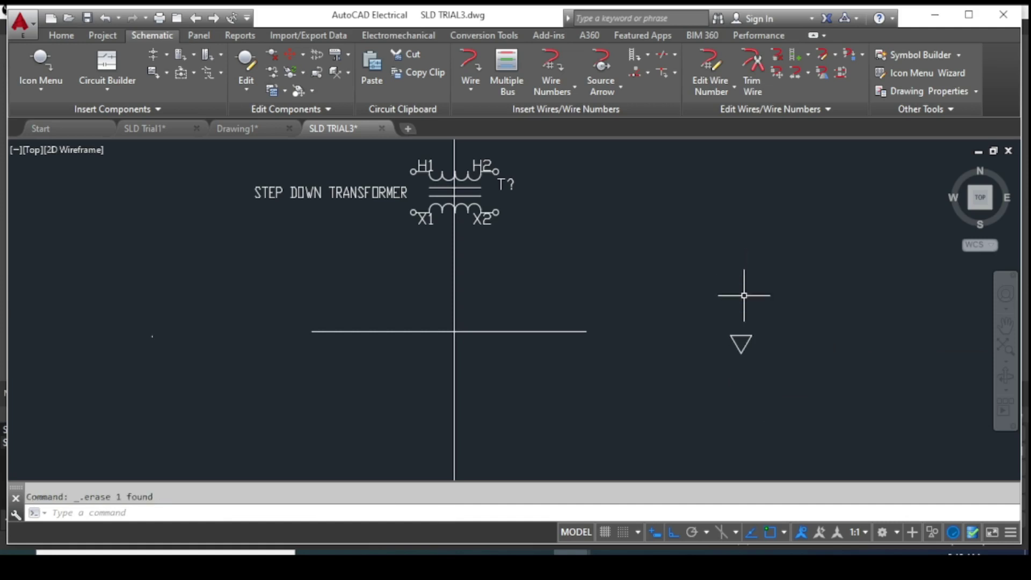
Add a short vertical lead rising from the triangle's top
type("l")
key("Return")
left_click(741, 336)
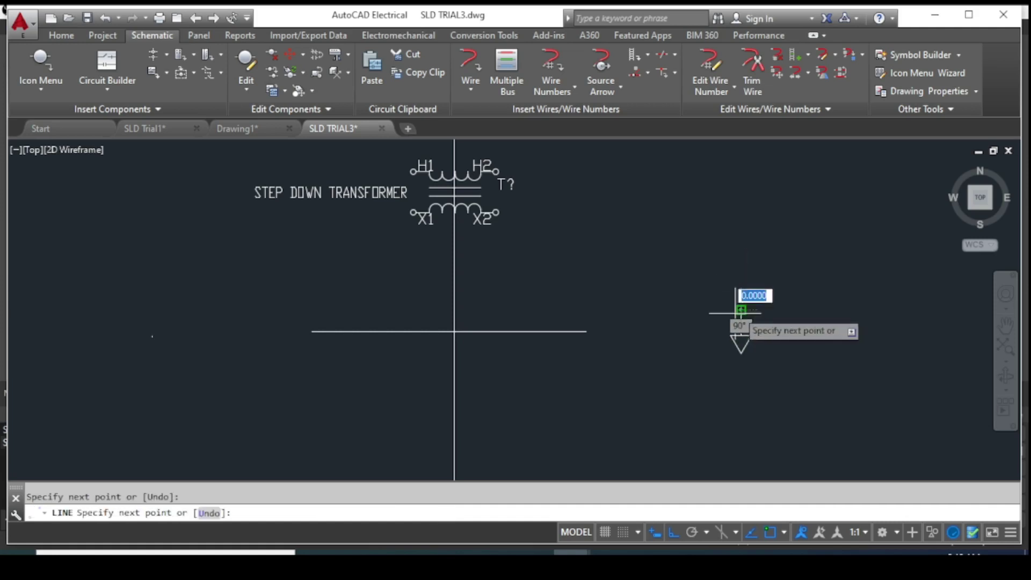
left_click(740, 310)
Copy the triangle load symbol and paste it under the bus line's right and left ends
key("Escape")
left_click_drag(760, 306, 729, 346)
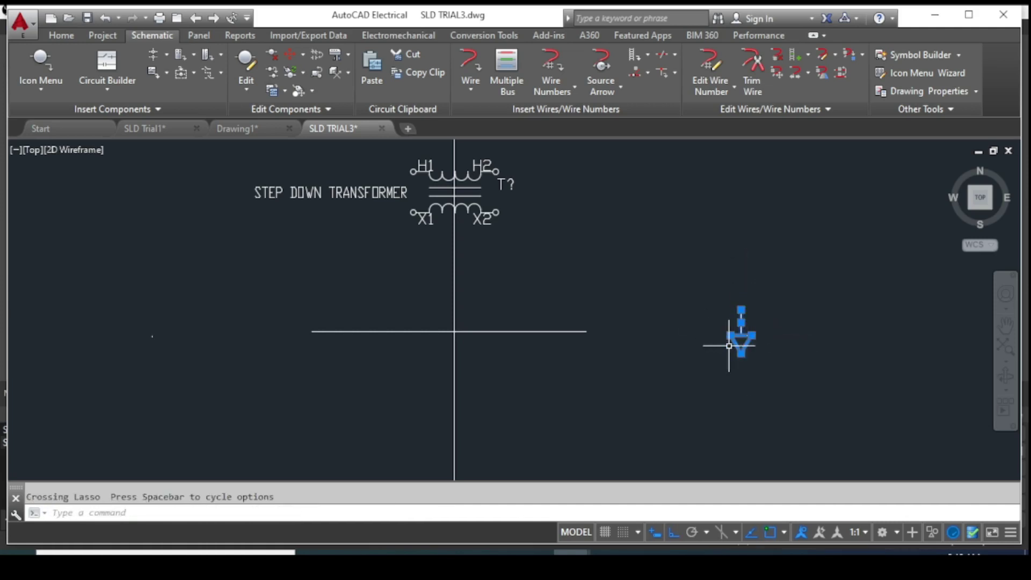
key("ctrl+c")
key("ctrl+v")
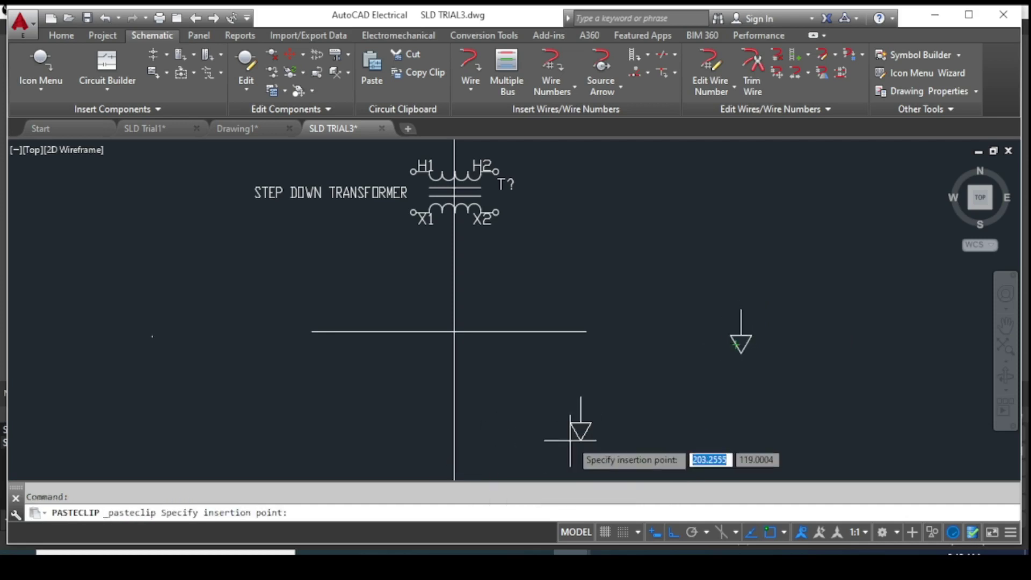
left_click(573, 372)
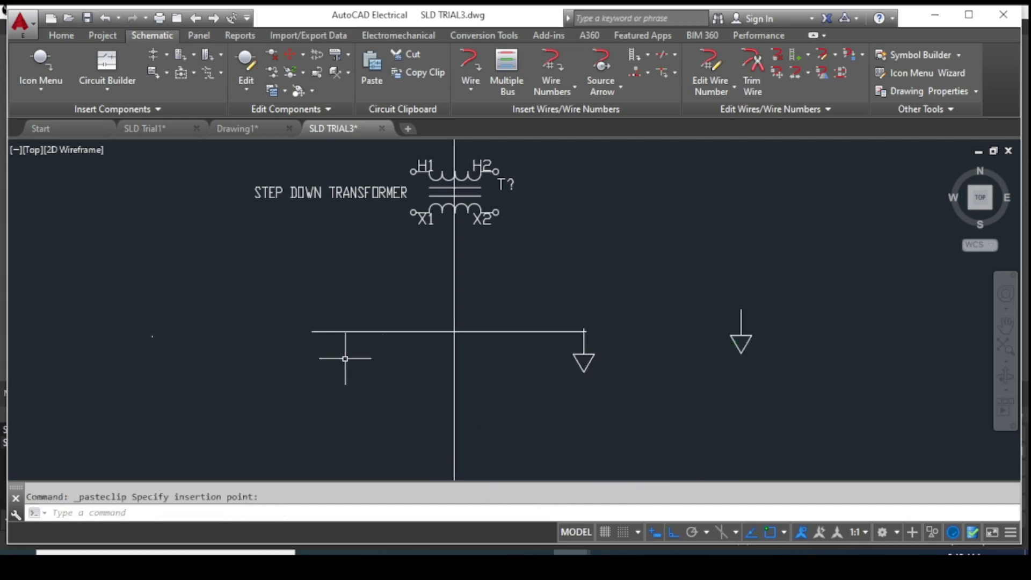
left_click(315, 354)
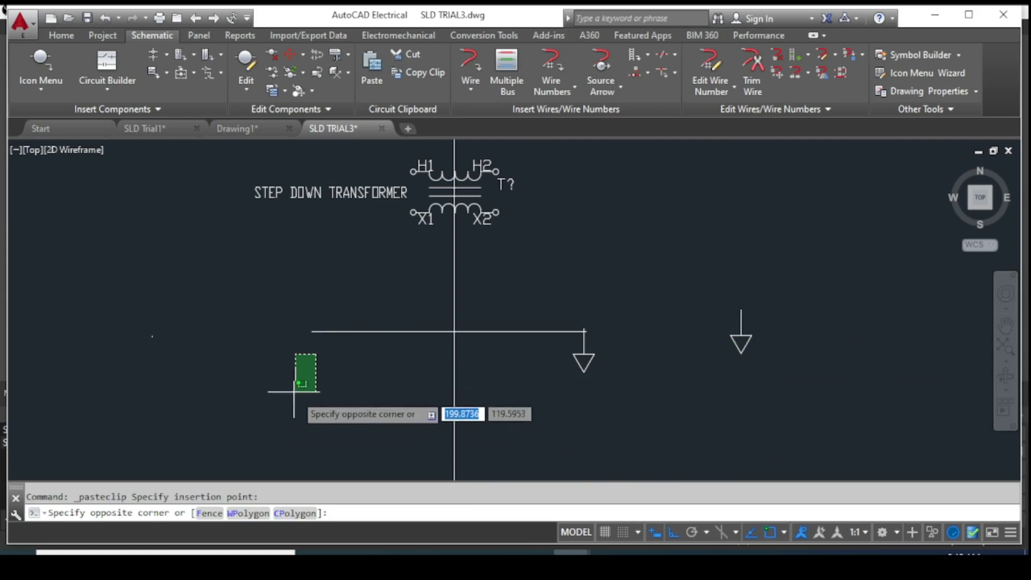
key("ctrl+v")
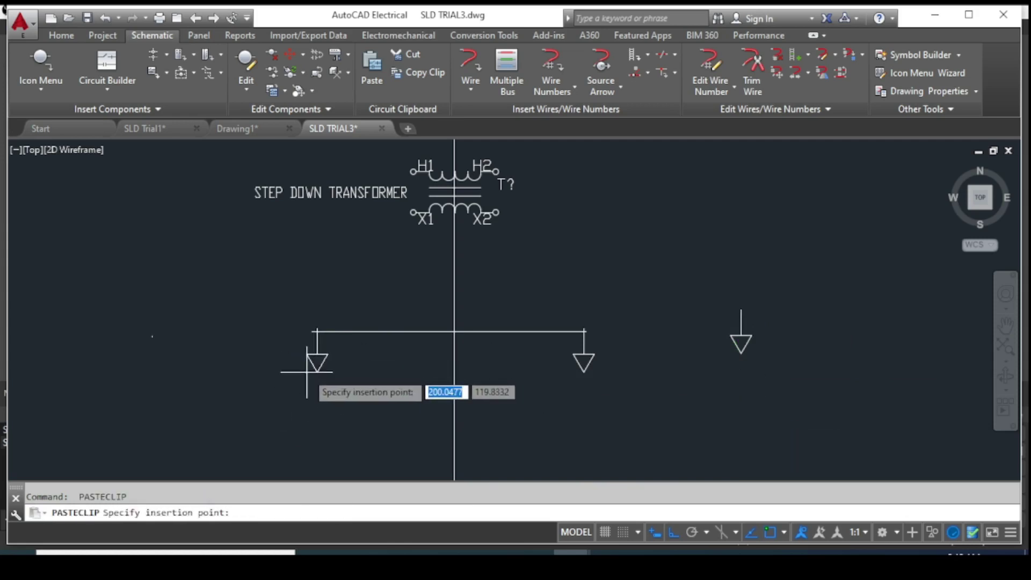
left_click(311, 368)
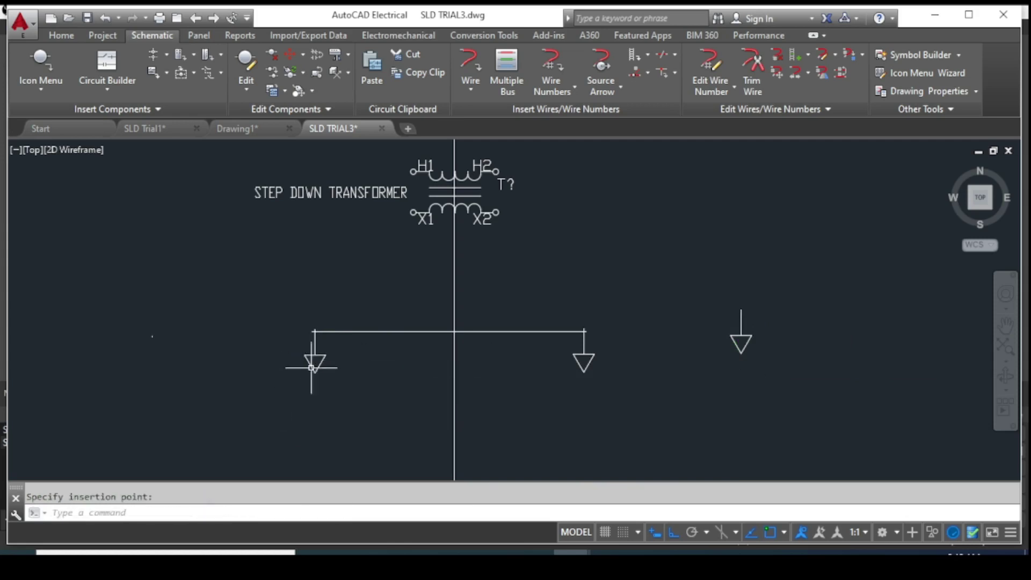
scroll(315, 346, "up", 5)
scroll(313, 345, "up", 2)
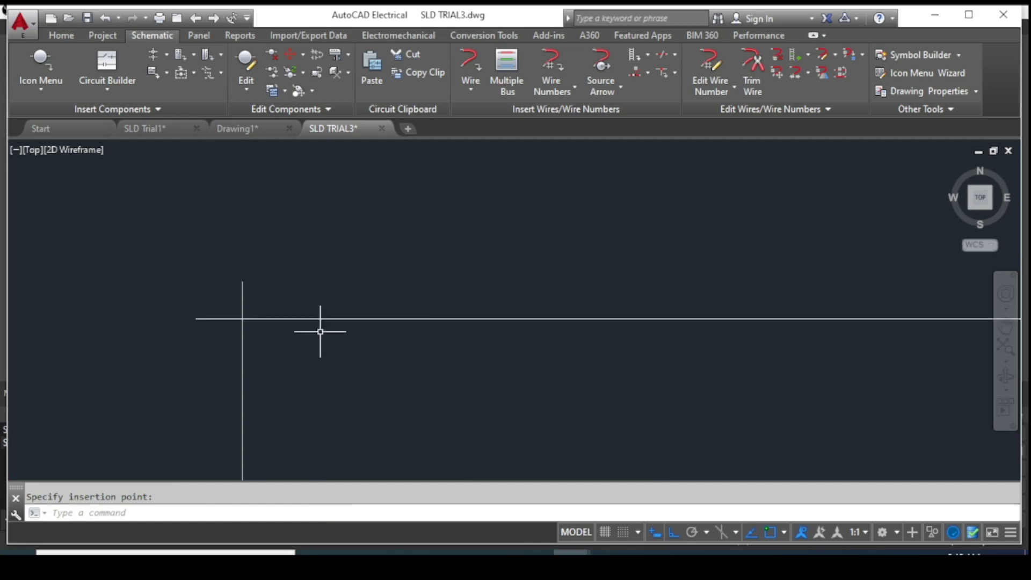
Trim the overhanging bus end and vertical stubs at the left load lead
type("tr")
key("Return")
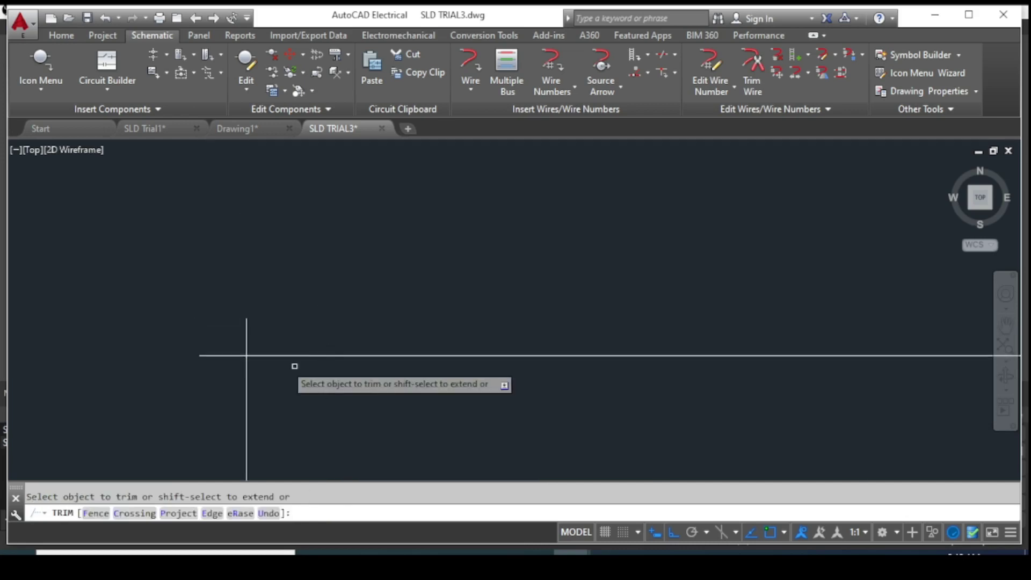
left_click(220, 355)
left_click(261, 341)
left_click(221, 338)
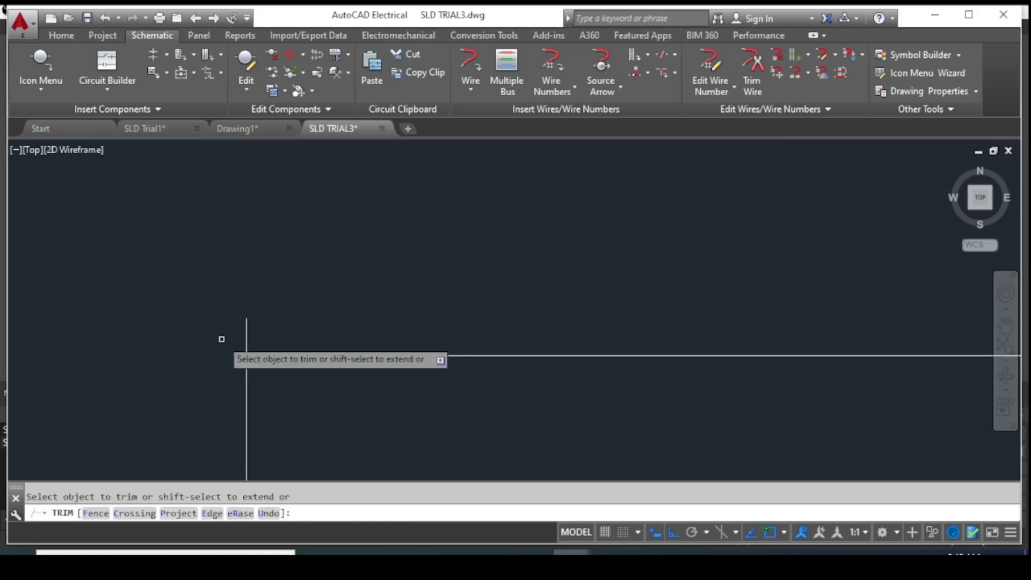
left_click(274, 337)
left_click(242, 340)
scroll(329, 354, "up", 2)
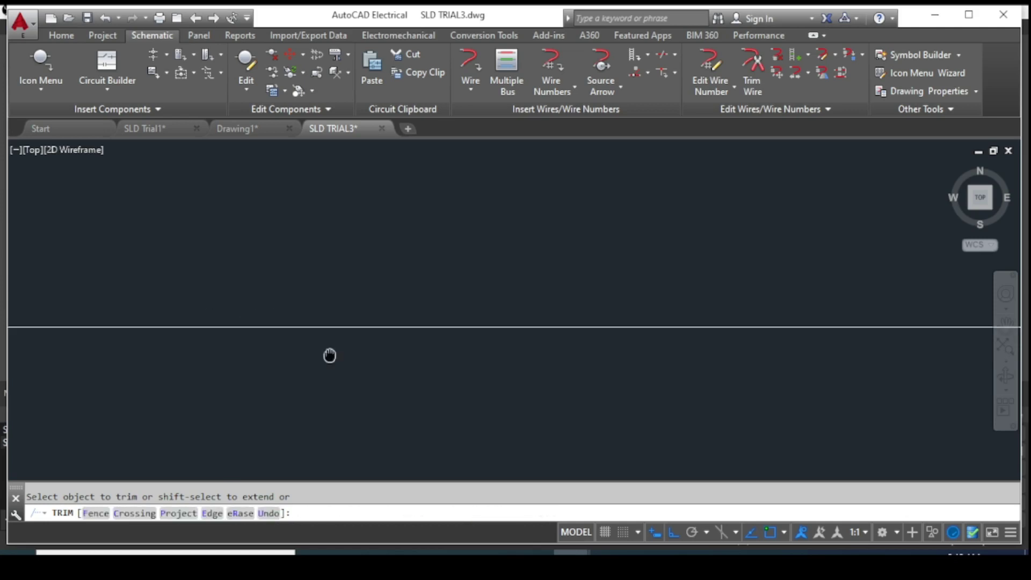
scroll(659, 366, "up", 1)
scroll(814, 425, "up", 1)
scroll(353, 345, "down", 2)
scroll(23, 357, "down", 1)
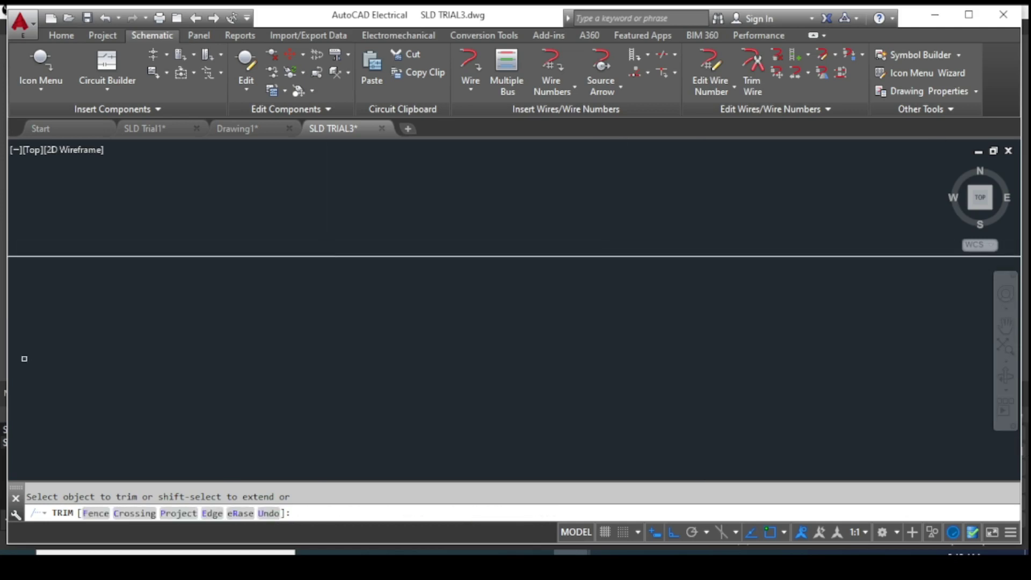
scroll(672, 376, "down", 1)
Trim the vertical wire stub above the bus and check the remaining junctions
middle_click_drag(672, 376, 307, 375)
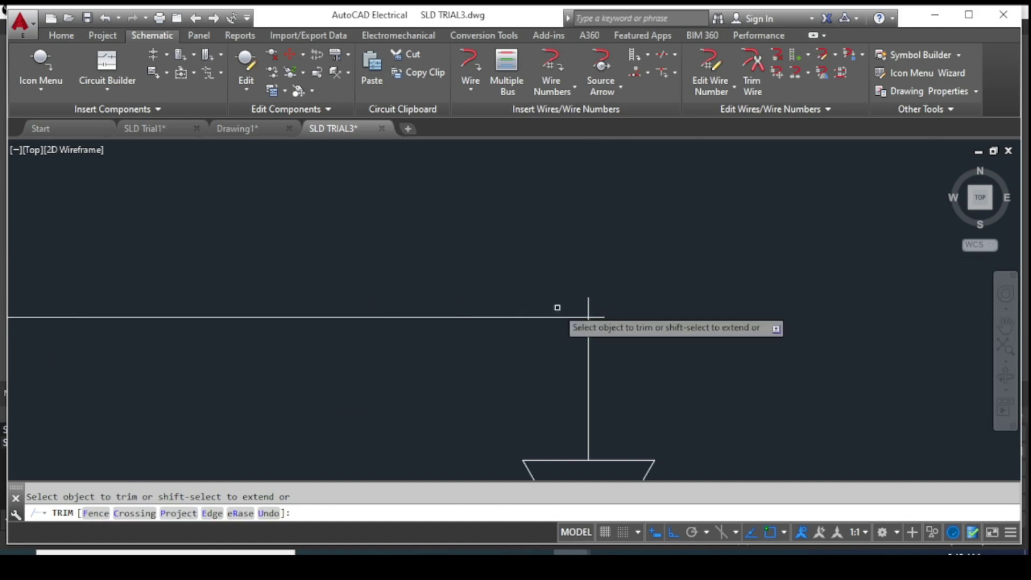
left_click(557, 306)
left_click(659, 314)
left_click(607, 307)
left_click(590, 335)
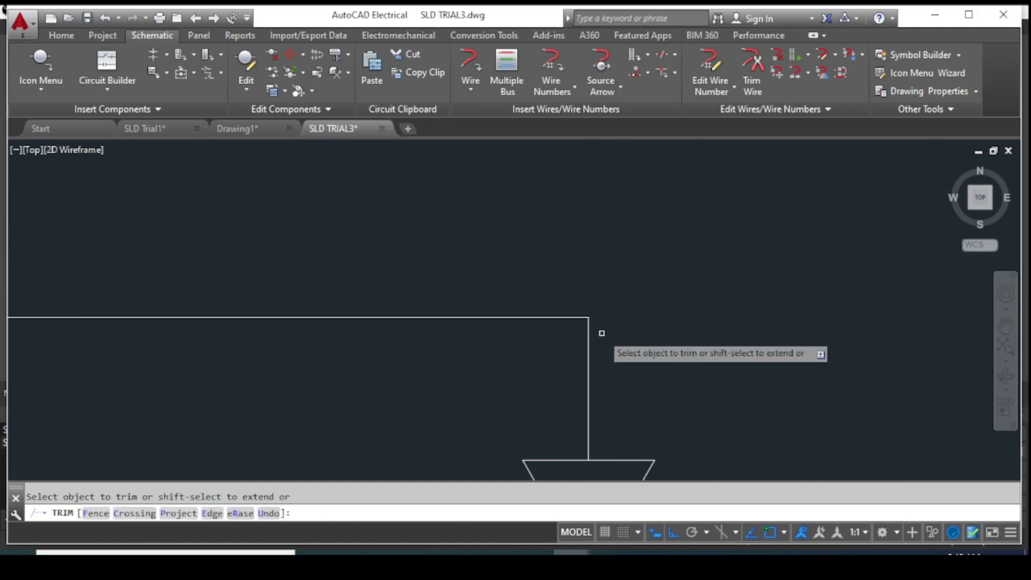
scroll(335, 345, "down", 5)
scroll(220, 285, "up", 2)
middle_click_drag(219, 285, 282, 296)
scroll(470, 311, "down", 5)
scroll(486, 391, "down", 2)
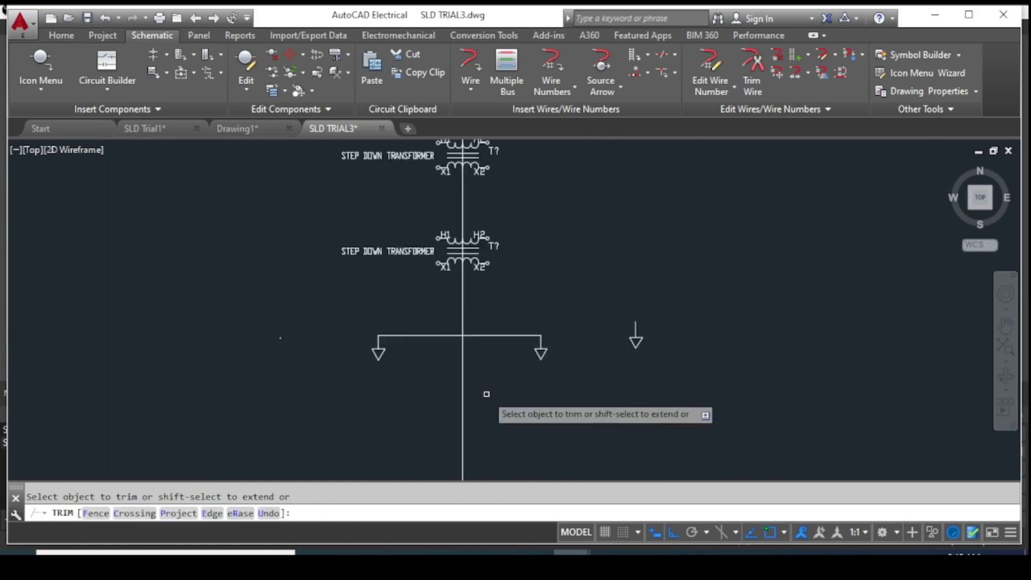
mouse_move(486, 391)
middle_mouse_down()
mouse_move(539, 341)
mouse_move(513, 405)
middle_mouse_up()
scroll(540, 338, "up", 5)
scroll(491, 360, "up", 2)
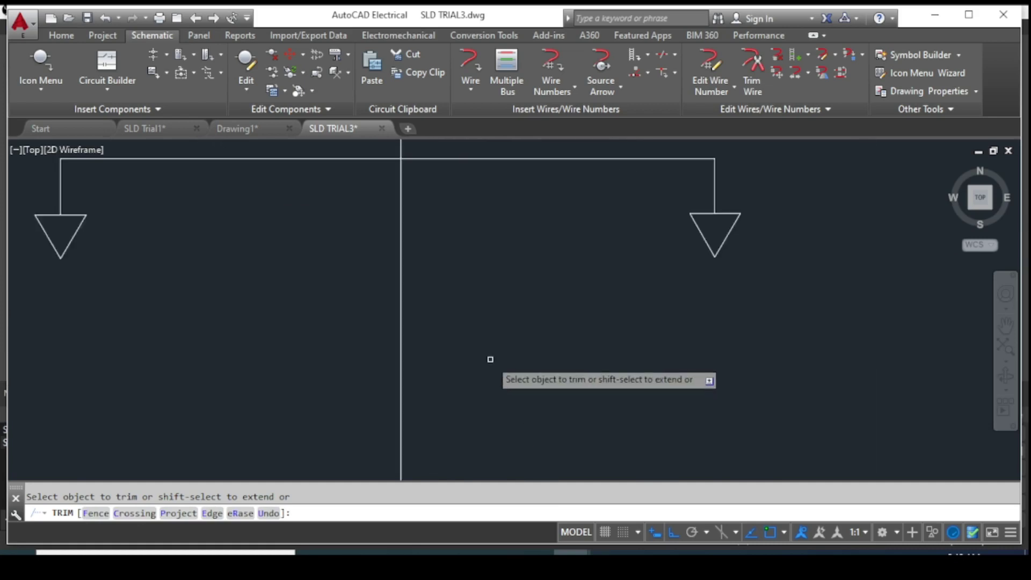
scroll(485, 345, "down", 2)
mouse_move(485, 345)
middle_mouse_down()
mouse_move(576, 361)
mouse_move(614, 230)
middle_mouse_up()
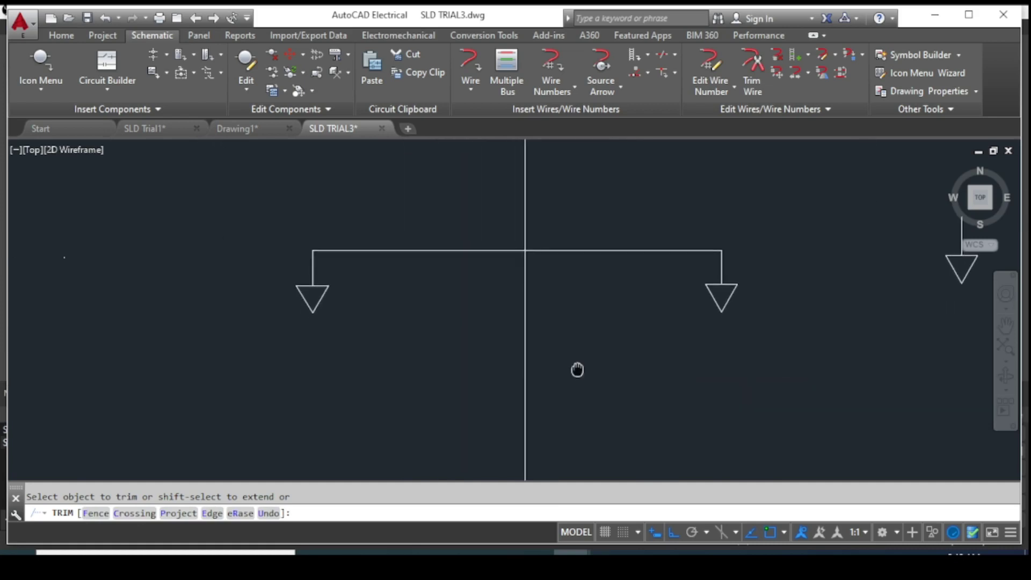
scroll(607, 269, "down", 2)
scroll(606, 263, "down", 2)
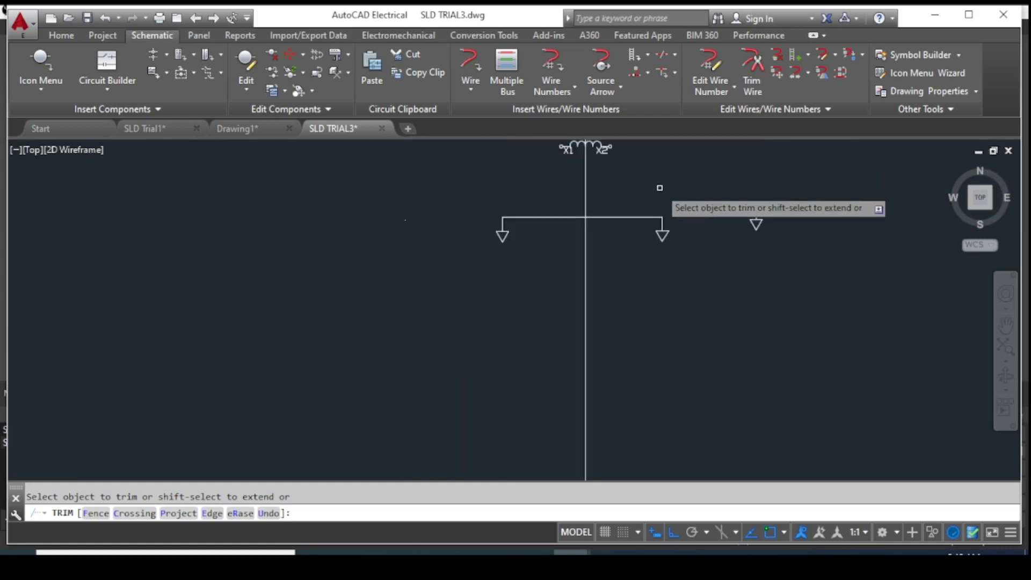
key("Escape")
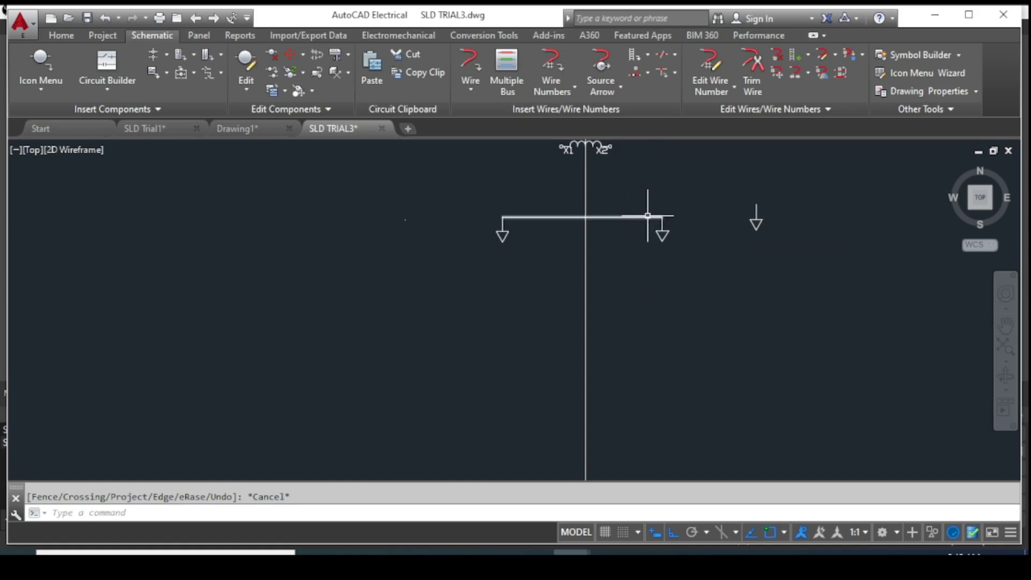
Select the bus line and both triangle load symbols for copying
left_click(647, 215)
left_click_drag(687, 209, 652, 239)
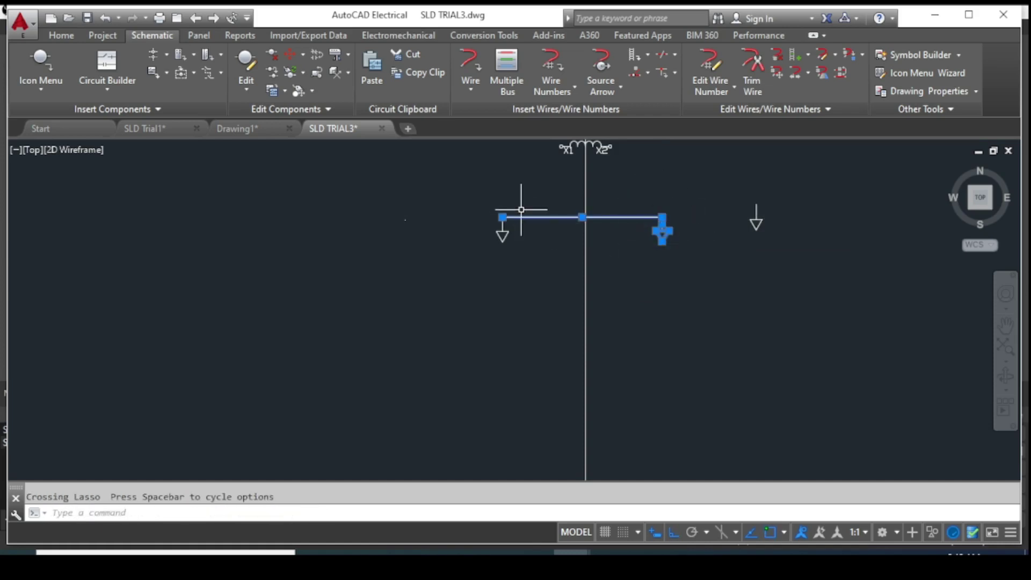
left_click_drag(521, 209, 494, 245)
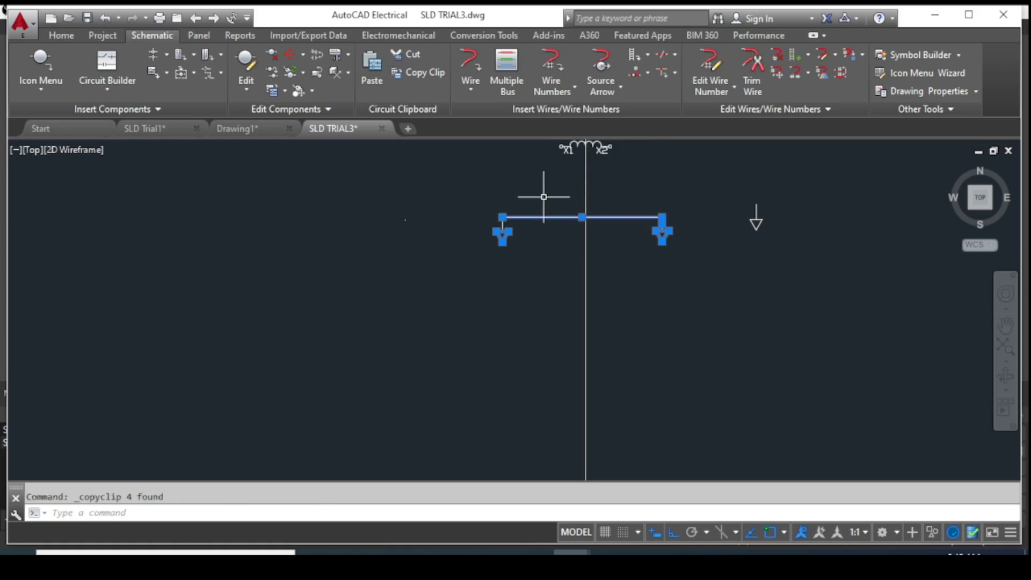
key("ctrl+v")
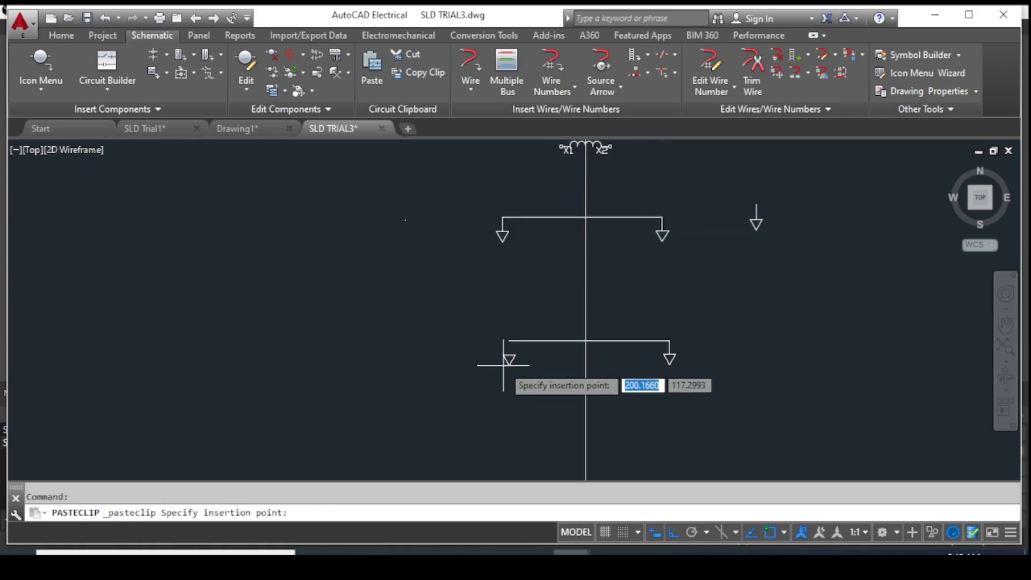
key("Escape")
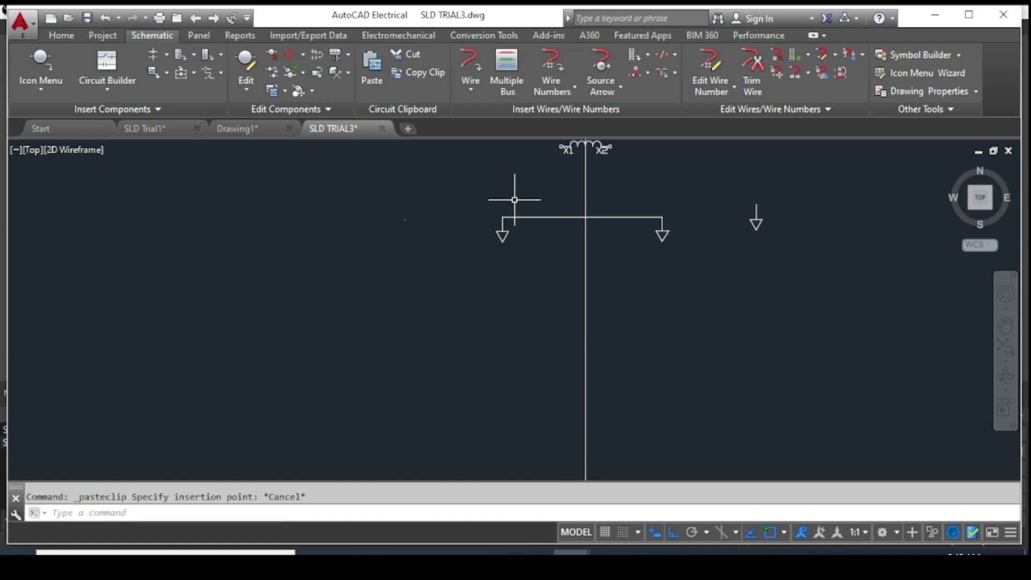
left_click_drag(535, 193, 481, 277)
left_click_drag(682, 204, 634, 254)
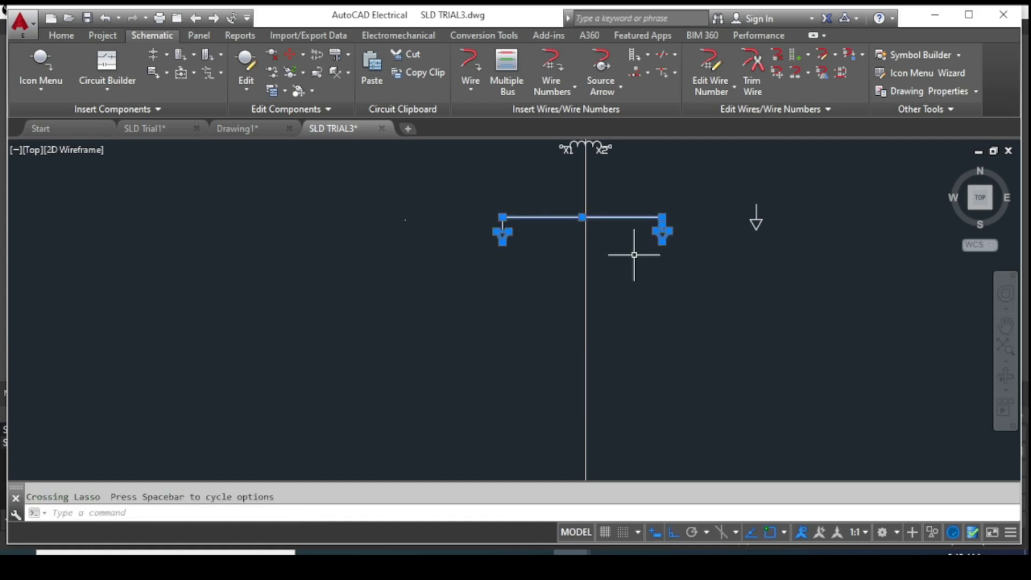
key("ctrl+v")
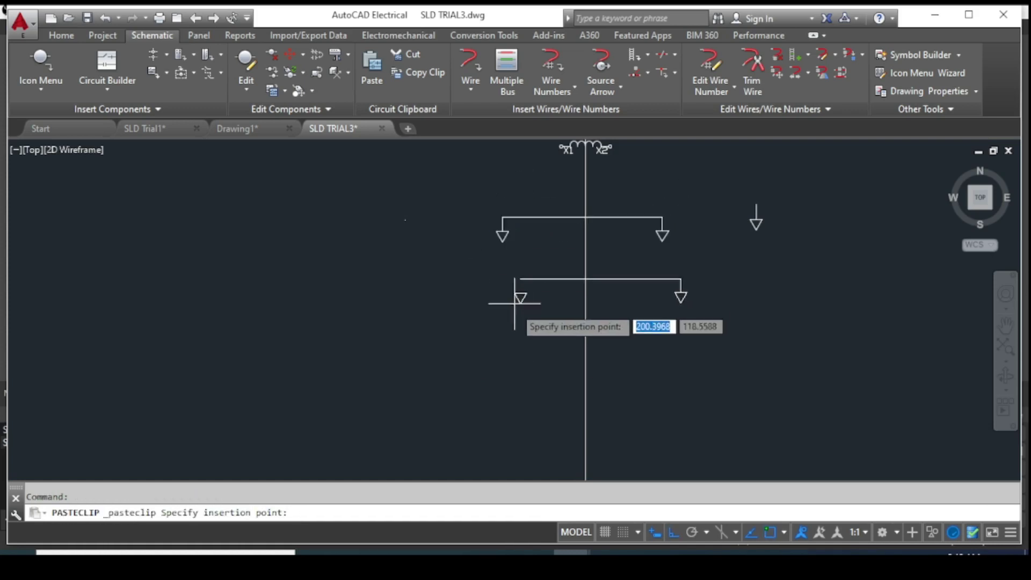
key("Escape")
Paste the bus with its two loads lower down the vertical wire
left_click_drag(685, 206, 665, 266, "shift")
left_click_drag(681, 185, 671, 288)
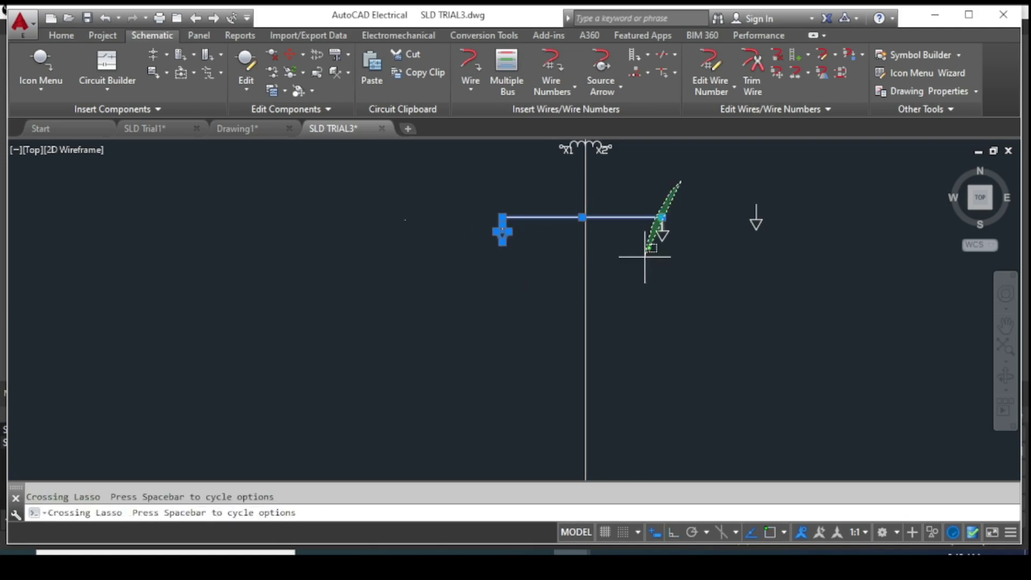
key("ctrl+v")
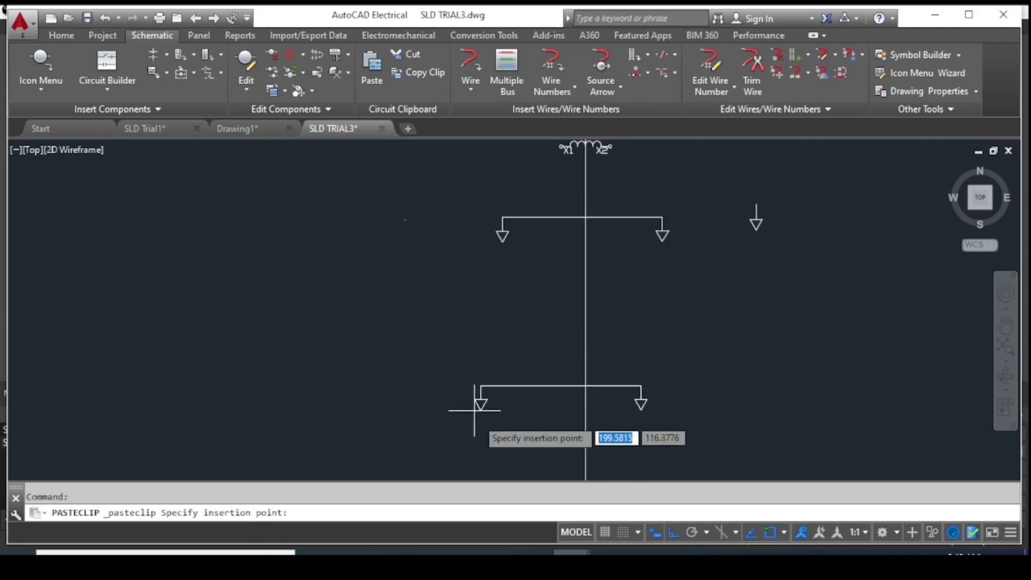
left_click(502, 429)
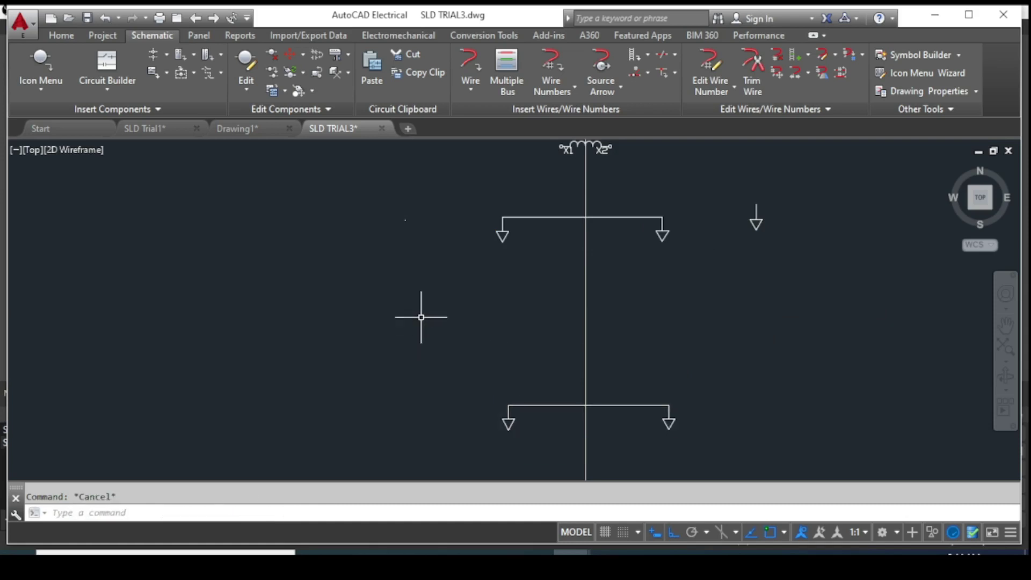
scroll(421, 317, "down", 2)
scroll(472, 387, "down", 2)
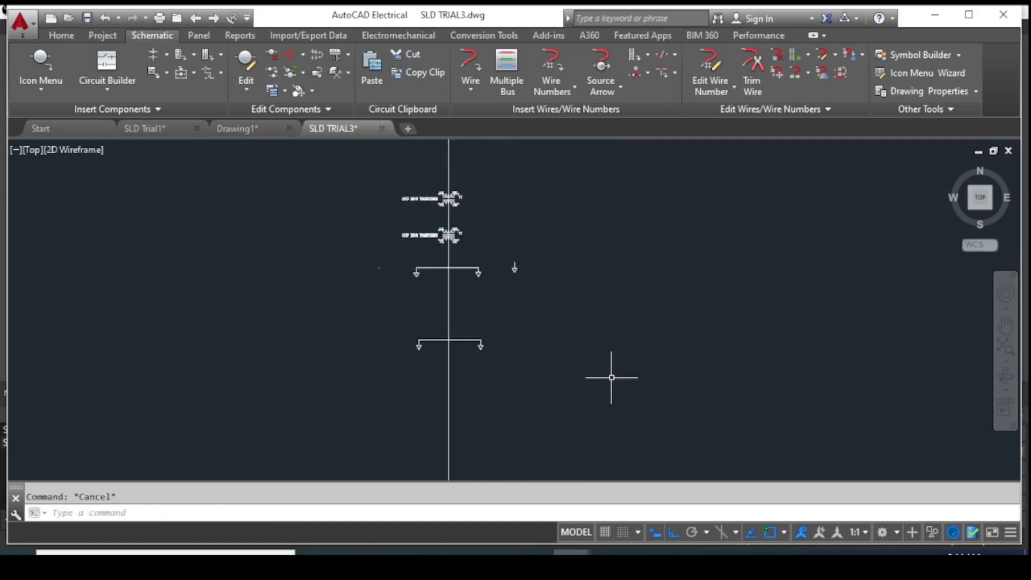
Paste a T-junction copy below the middle branch, then cancel the window selection
scroll(611, 377, "up", 4)
scroll(306, 253, "down", 4)
scroll(403, 323, "up", 2)
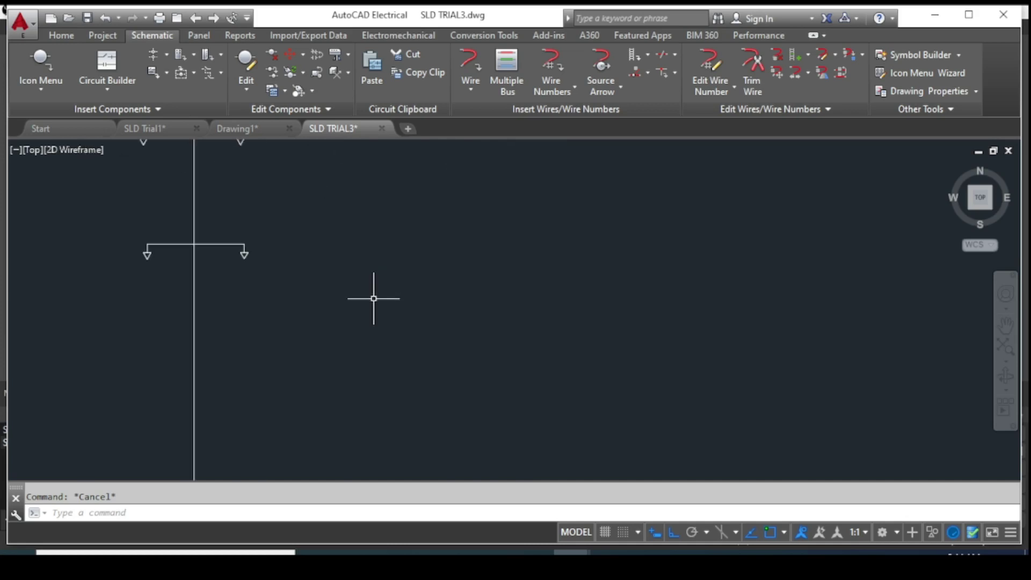
middle_click_drag(90, 289, 400, 409)
middle_click_drag(415, 264, 373, 343)
scroll(580, 297, "down", 2)
middle_click_drag(594, 403, 589, 319)
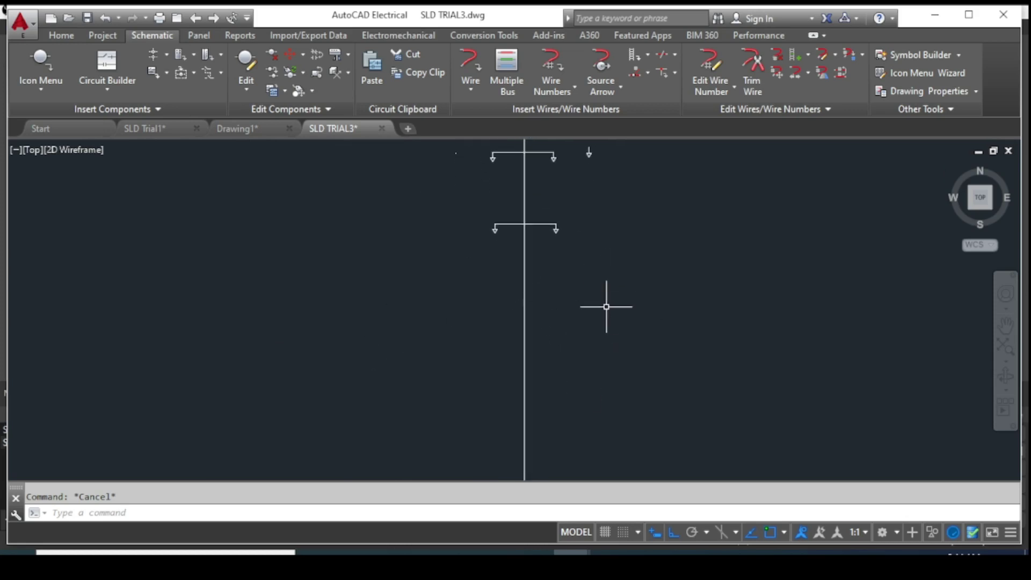
key("ctrl+v")
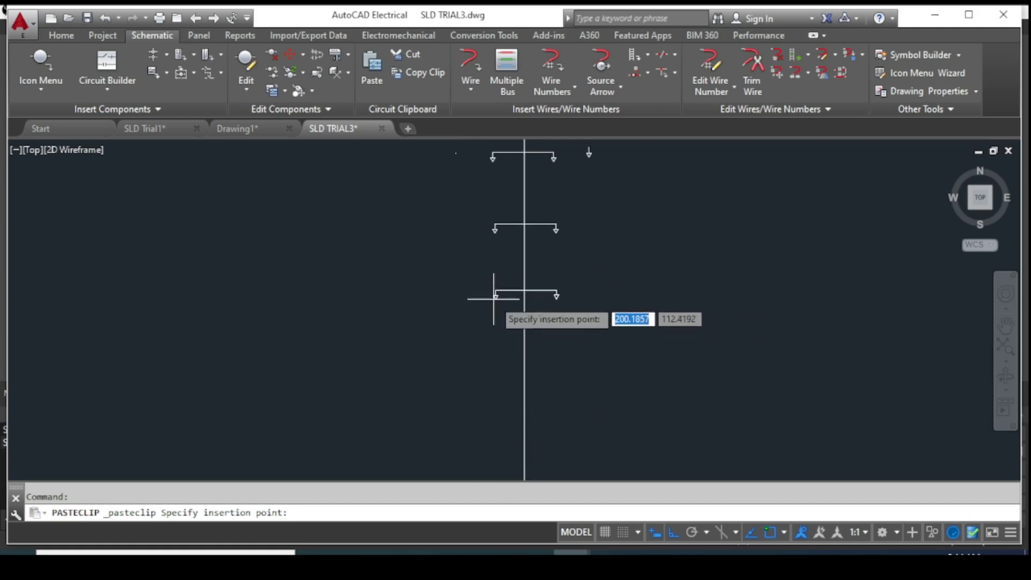
left_click(497, 285)
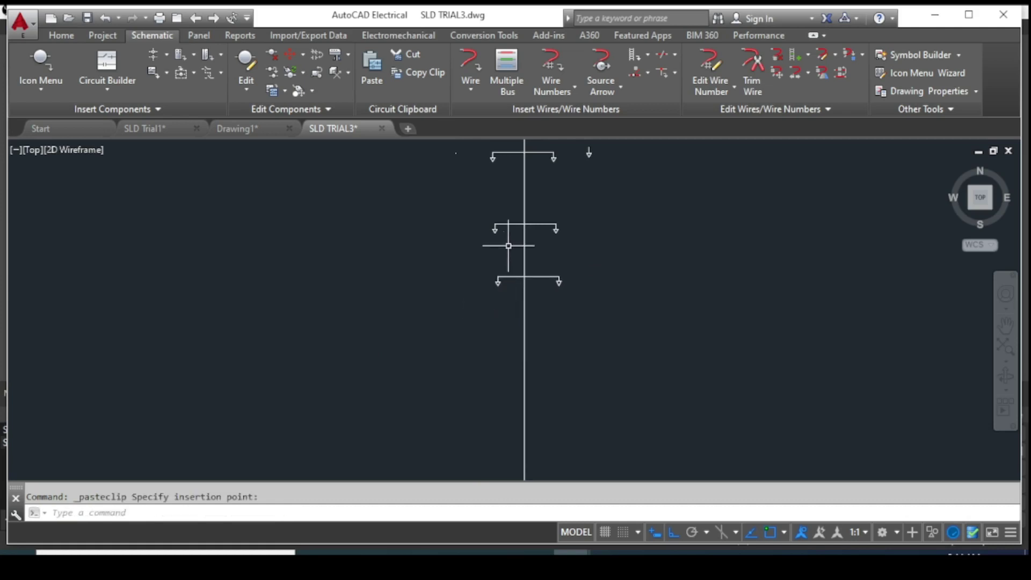
left_click(462, 247)
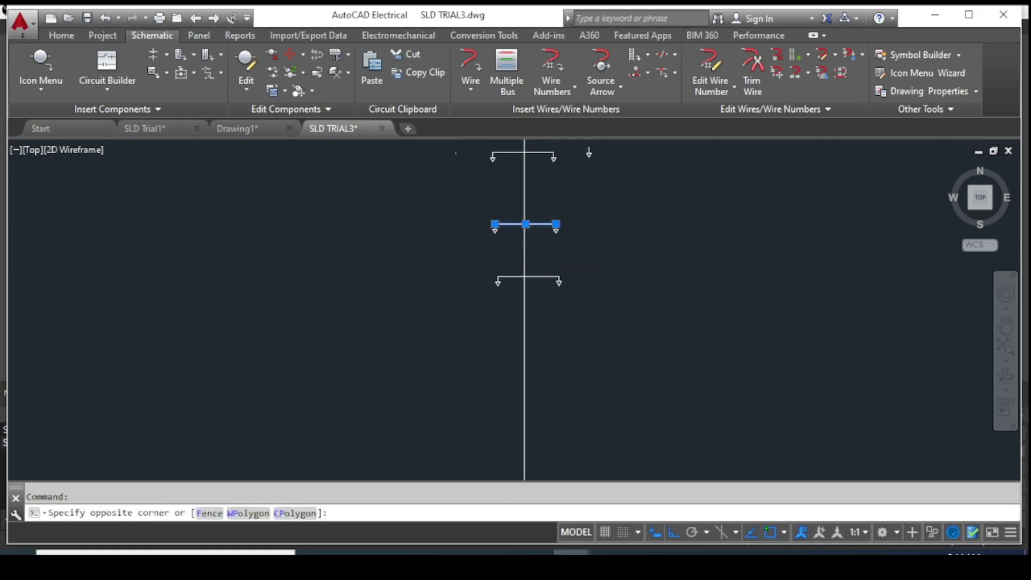
key("Escape")
Select the middle branch wire, paste another T-junction onto it, and select the stray bottom branch wire
left_click_drag(557, 225, 559, 230)
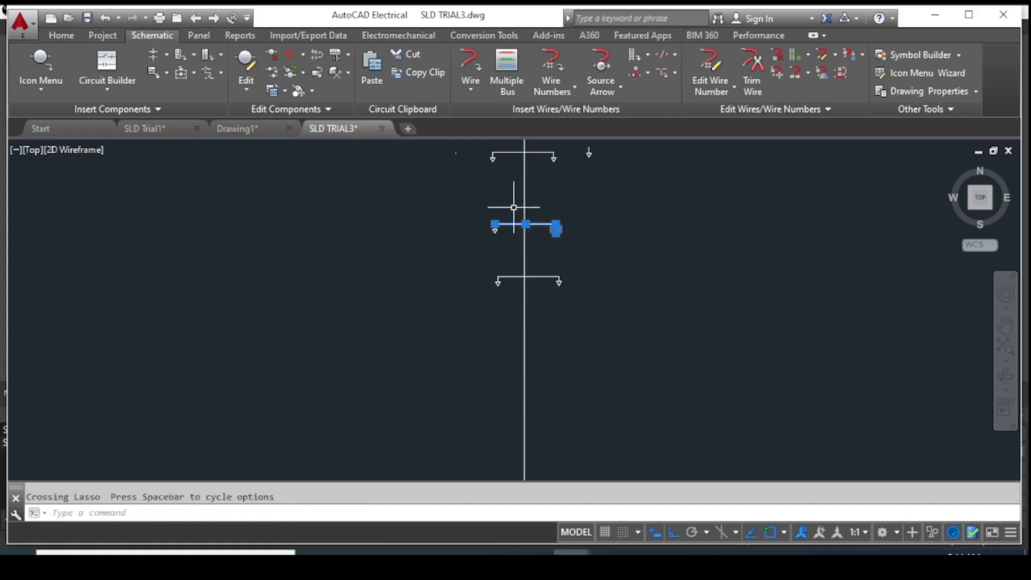
left_click_drag(502, 212, 454, 254)
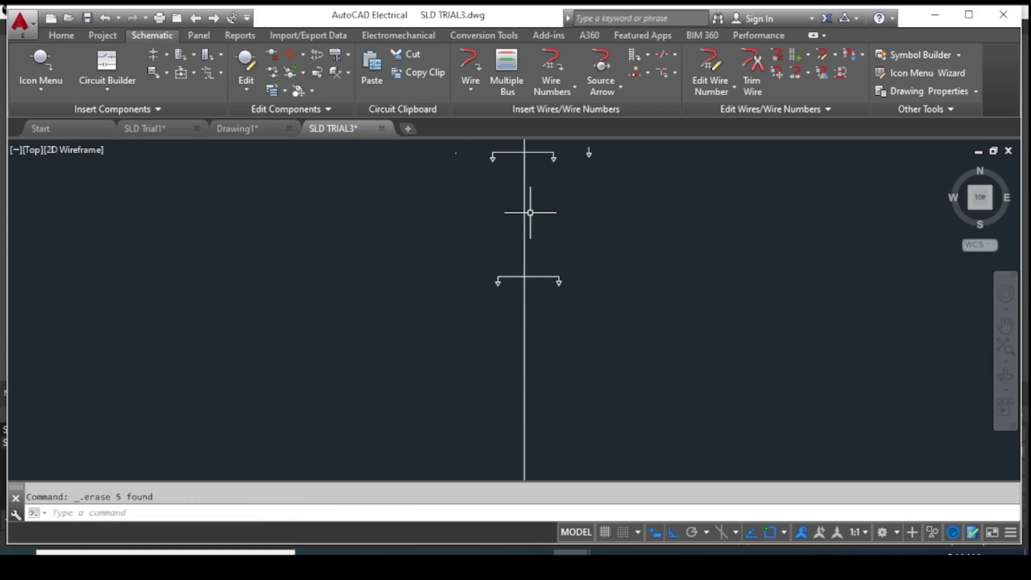
key("ctrl+v")
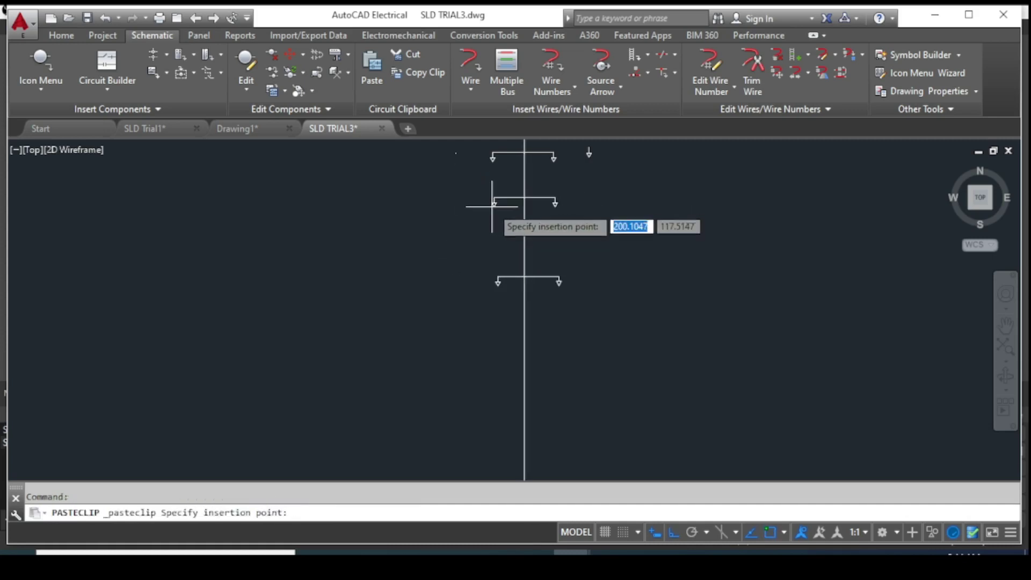
left_click(493, 206)
left_click_drag(437, 276, 443, 279)
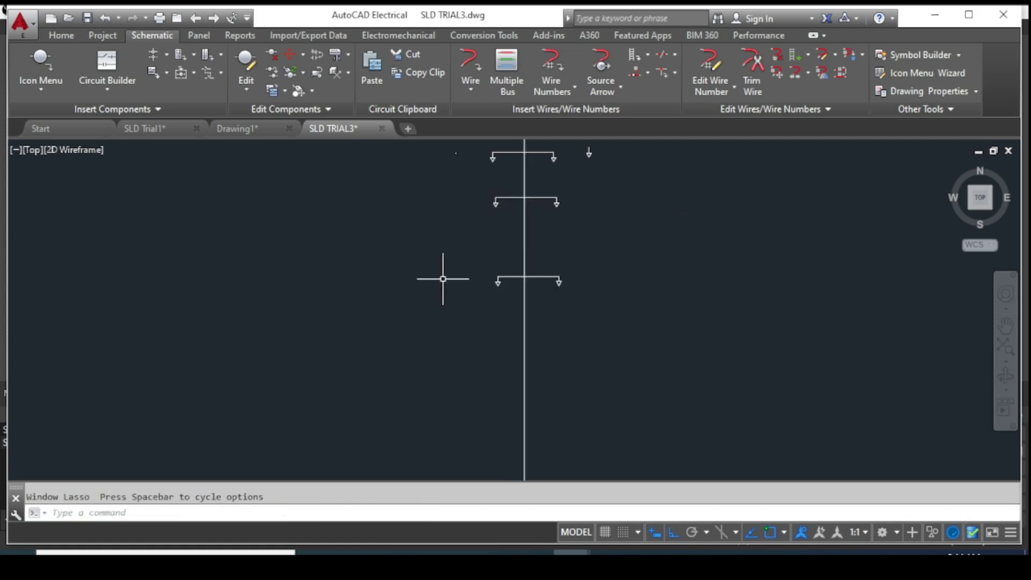
left_click(553, 253)
left_click(590, 248)
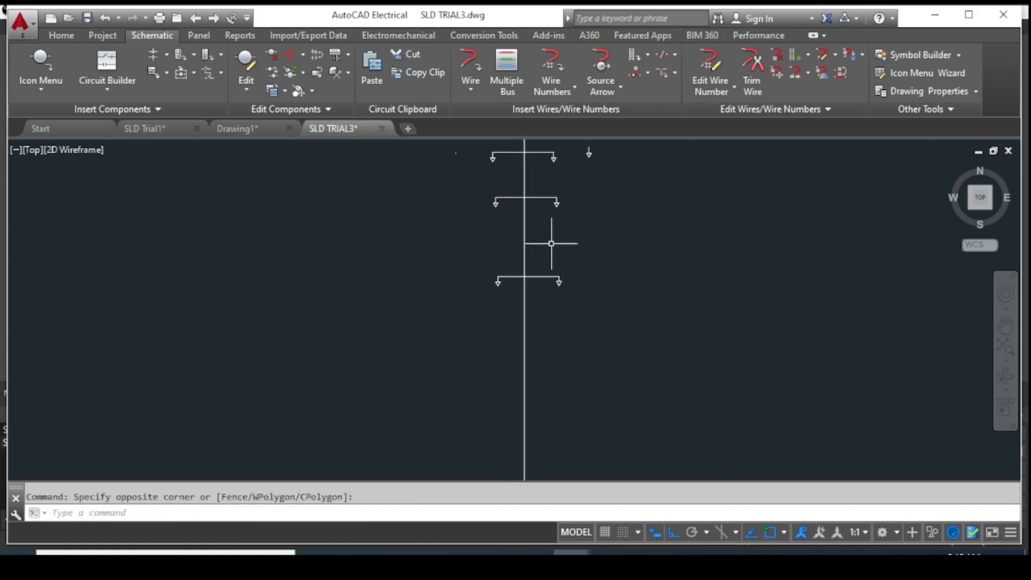
mouse_move(551, 243)
left_mouse_down()
mouse_move(459, 262)
mouse_move(503, 302)
left_mouse_up()
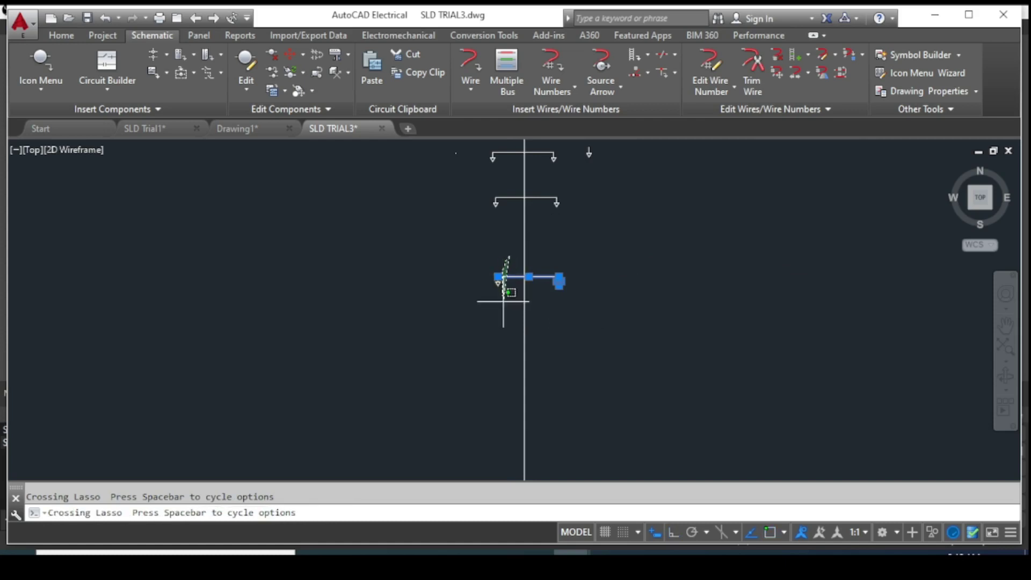
Pan and zoom to review the step-down transformer above the two branch buses
scroll(623, 226, "up", 2)
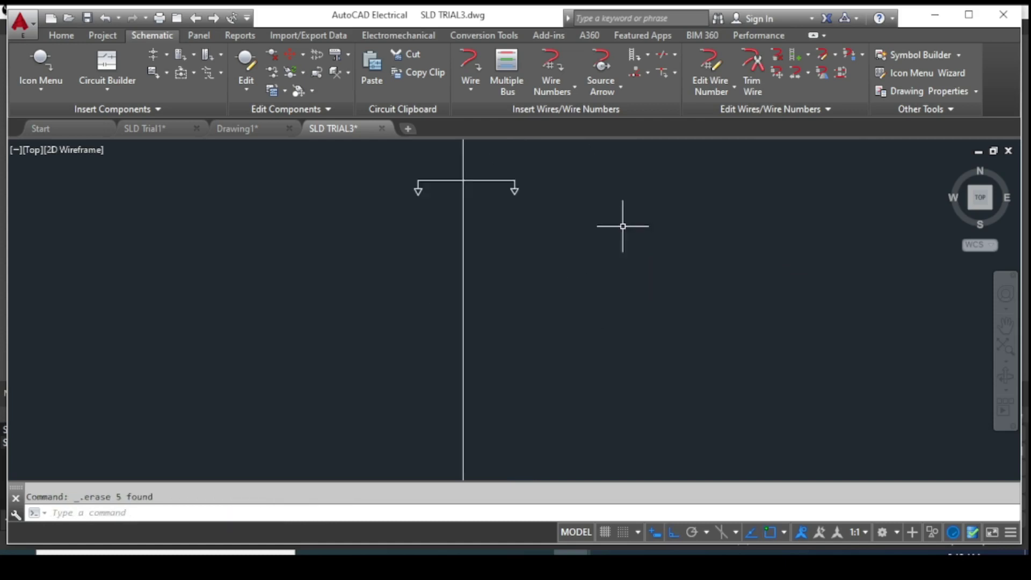
middle_click_drag(621, 223, 534, 415)
scroll(472, 364, "up", 2)
middle_click_drag(473, 364, 482, 267)
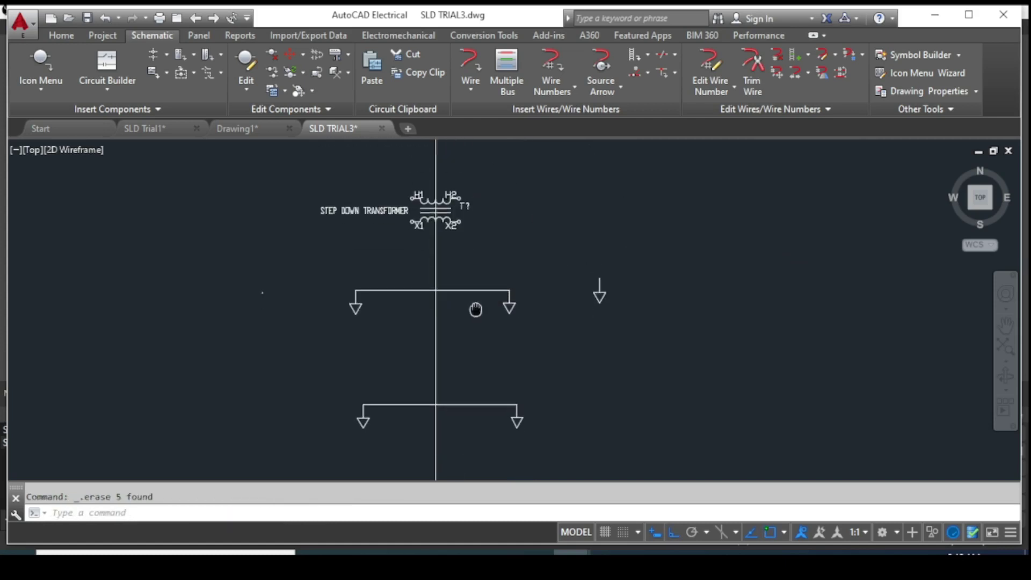
middle_click_drag(487, 342, 500, 297)
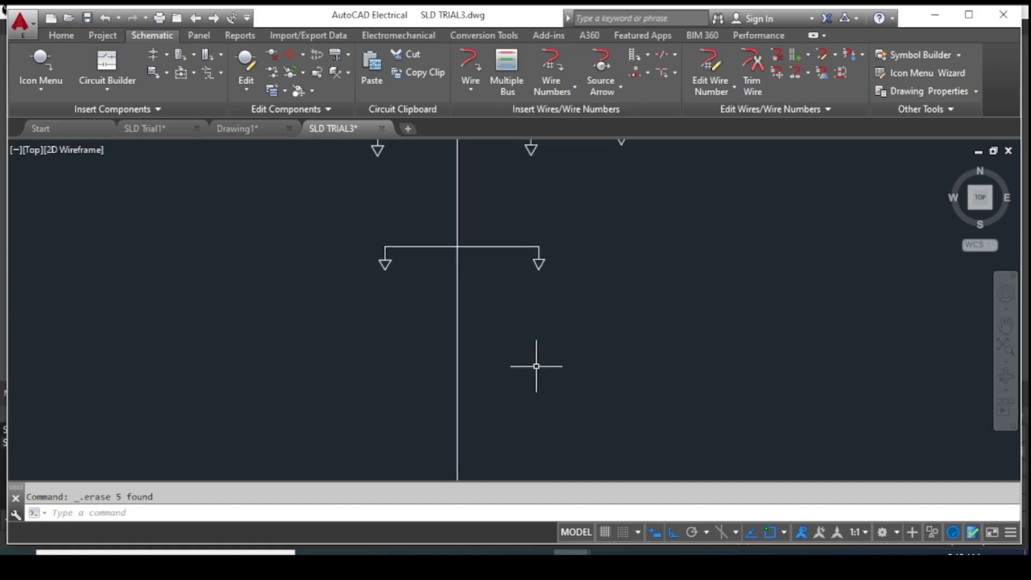
scroll(539, 370, "up", 2)
middle_click_drag(567, 405, 580, 390)
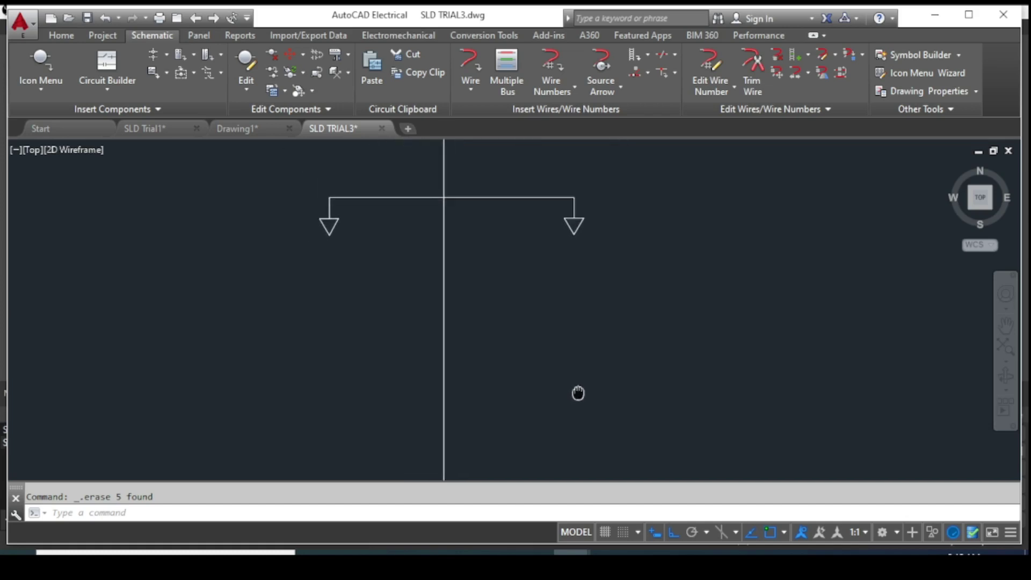
scroll(578, 269, "down", 5)
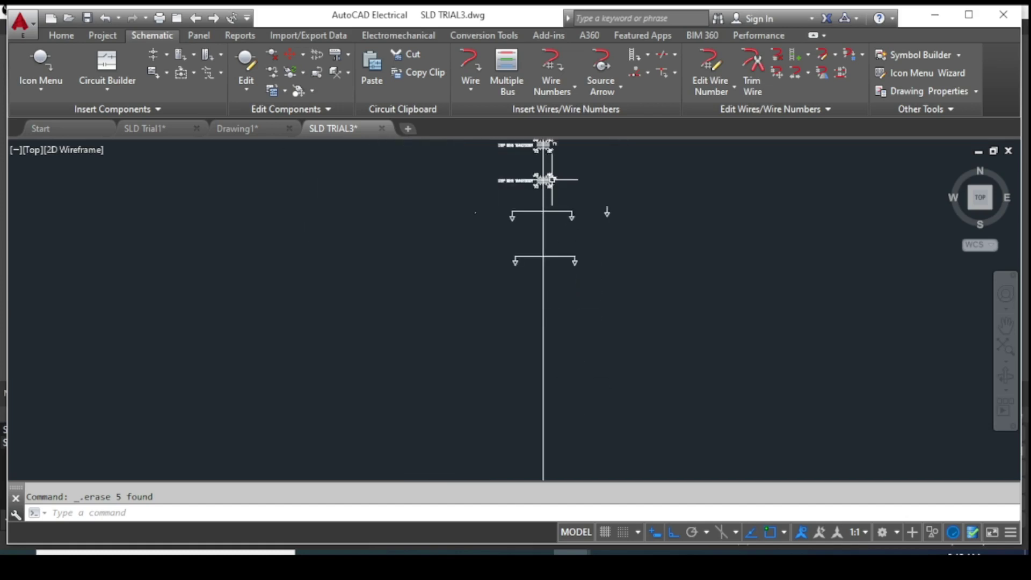
Paste step-down transformer copies at the left and right arrow ends of the lower branch bus
left_click(551, 176)
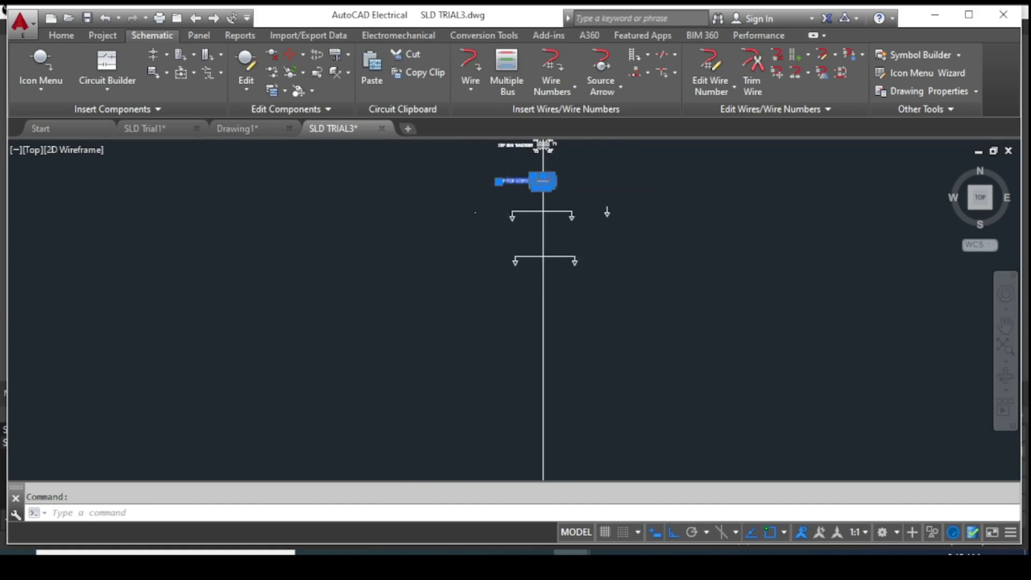
key("ctrl+v")
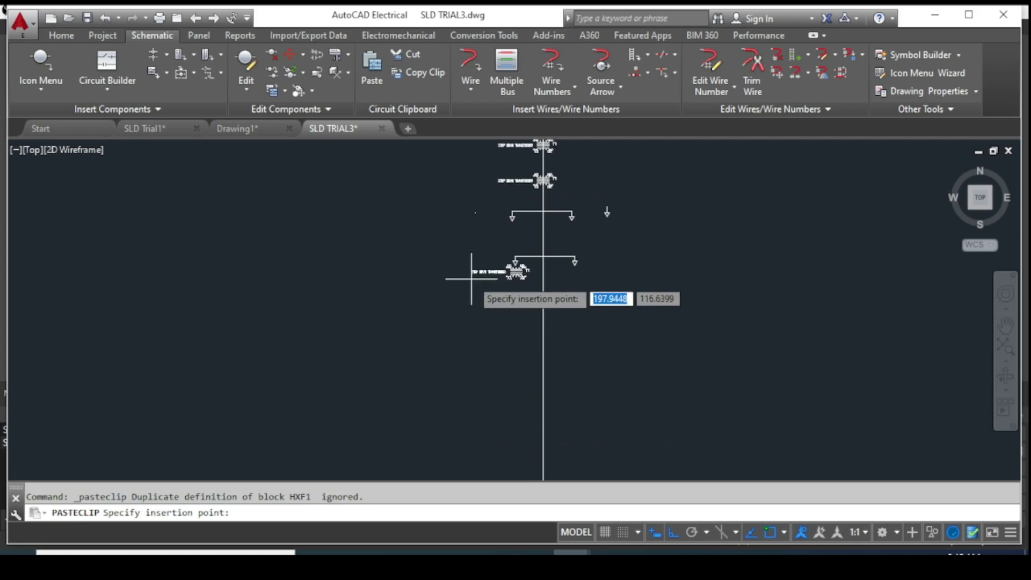
left_click(471, 278)
key("ctrl+v")
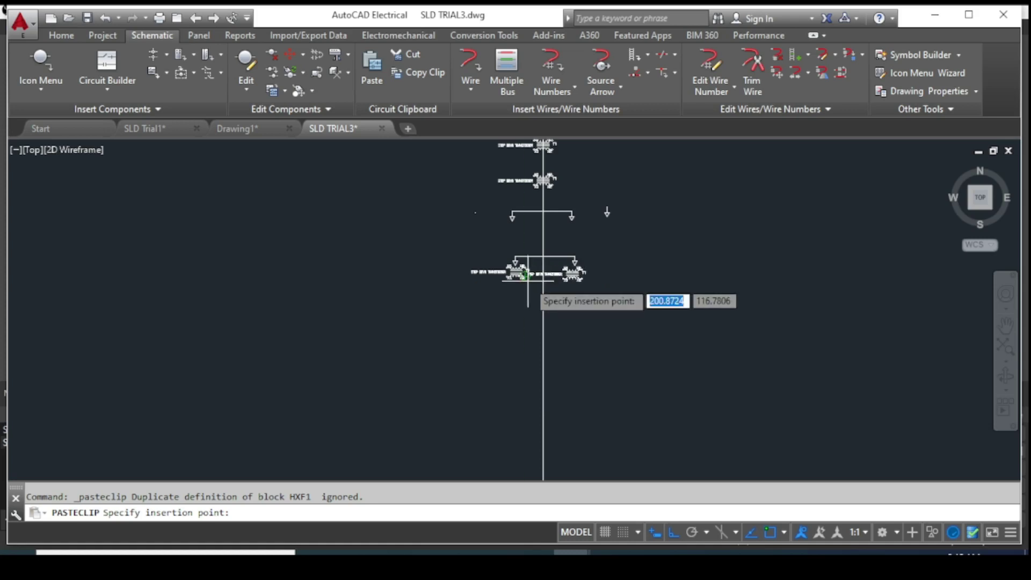
scroll(518, 321, "up", 3)
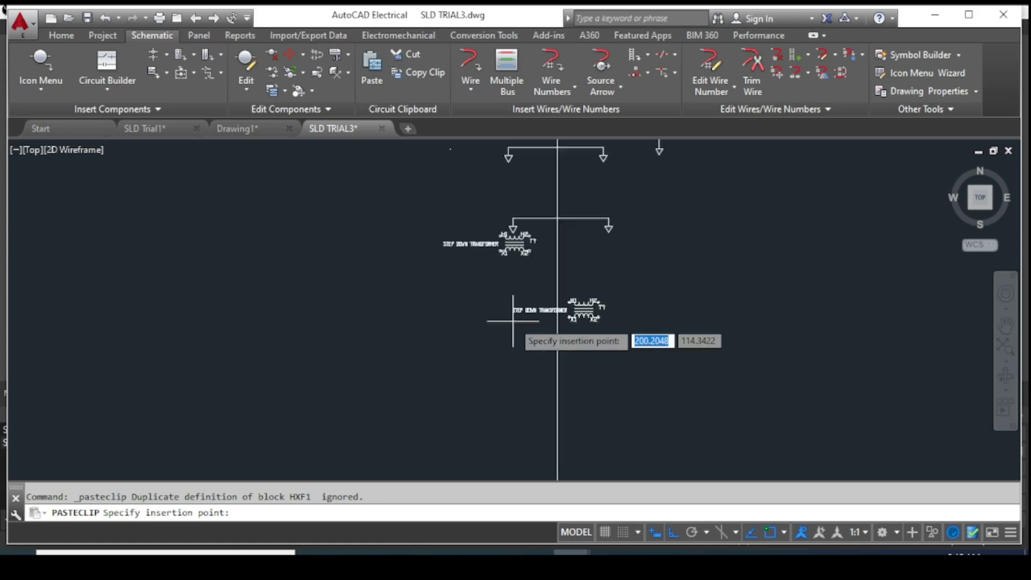
scroll(534, 337, "up", 4)
scroll(546, 278, "down", 5)
left_click(554, 271)
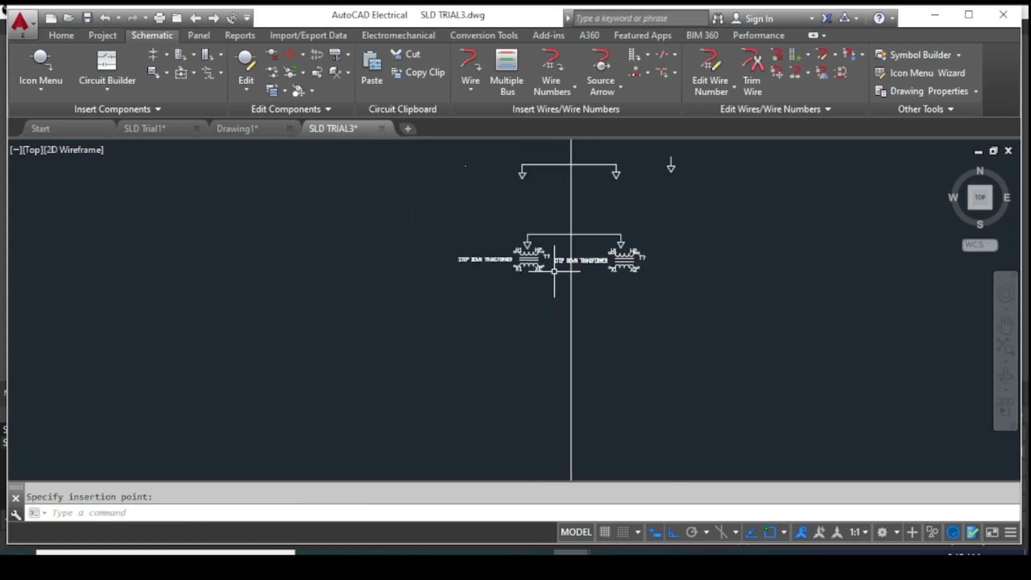
scroll(508, 344, "up", 3)
scroll(508, 344, "down", 3)
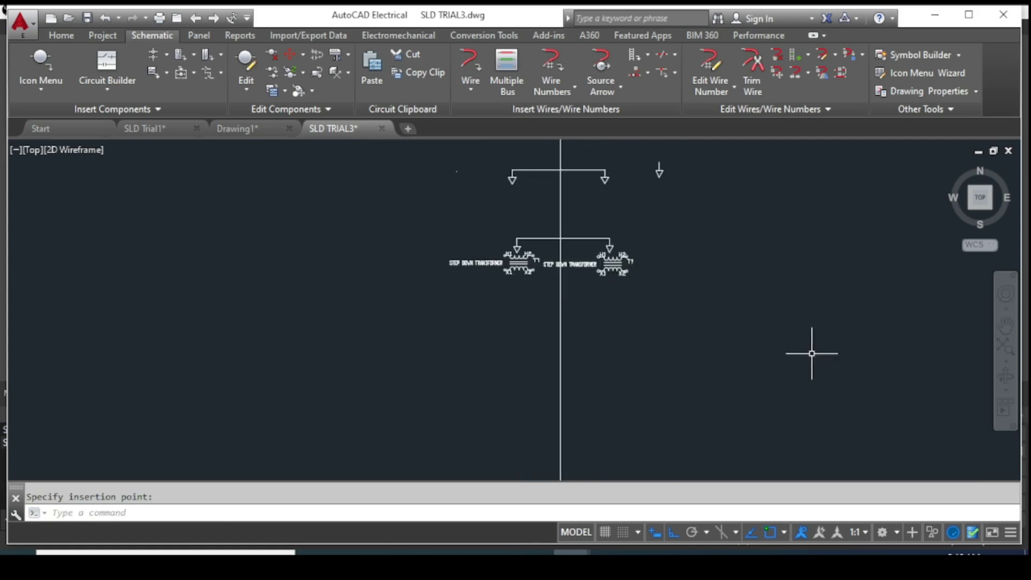
mouse_move(810, 350)
middle_mouse_down()
mouse_move(548, 319)
mouse_move(532, 400)
middle_mouse_up()
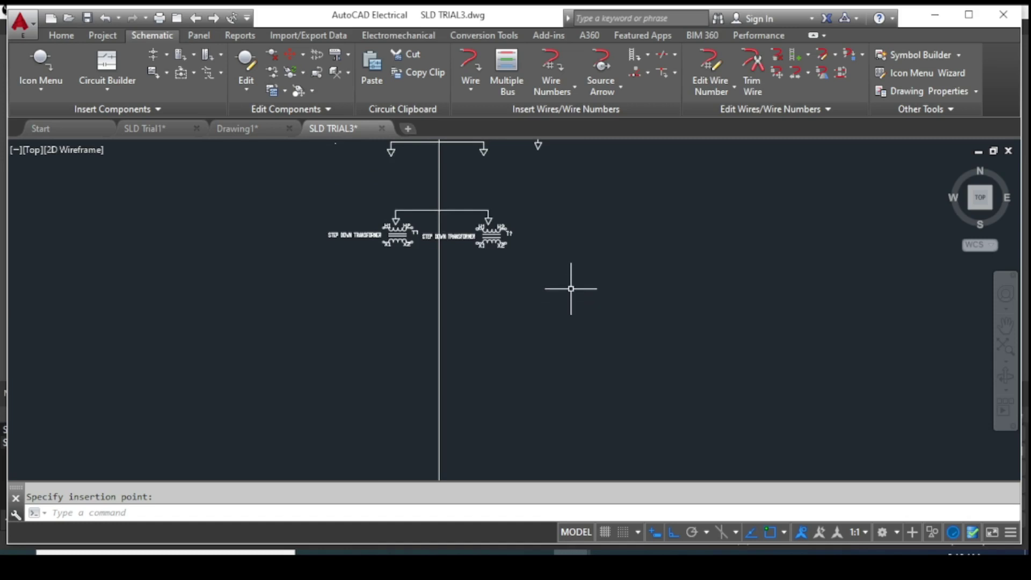
Paste a transformer copy to the right, then delete the misplaced copy
key("ctrl+v")
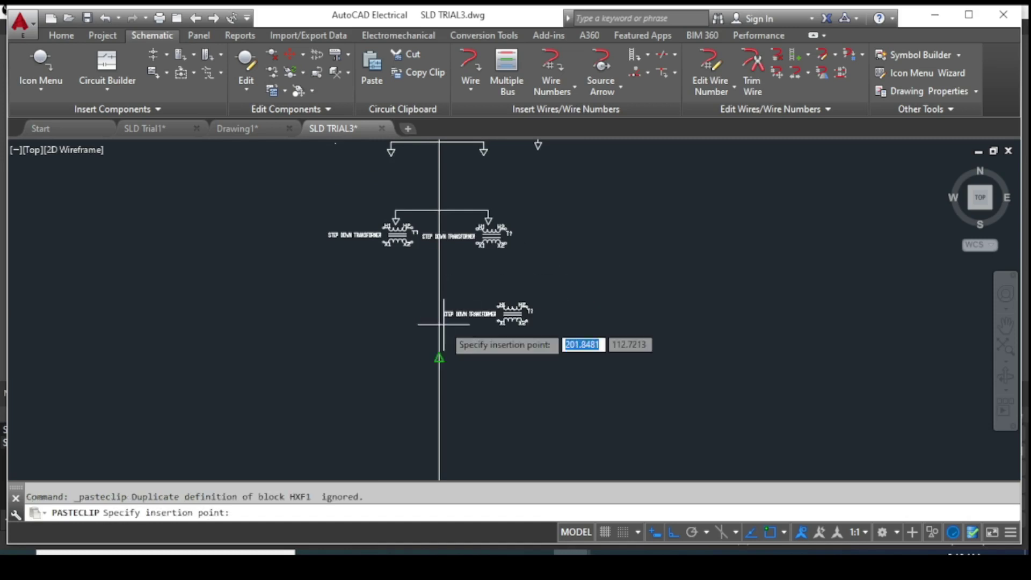
scroll(370, 289, "up", 5)
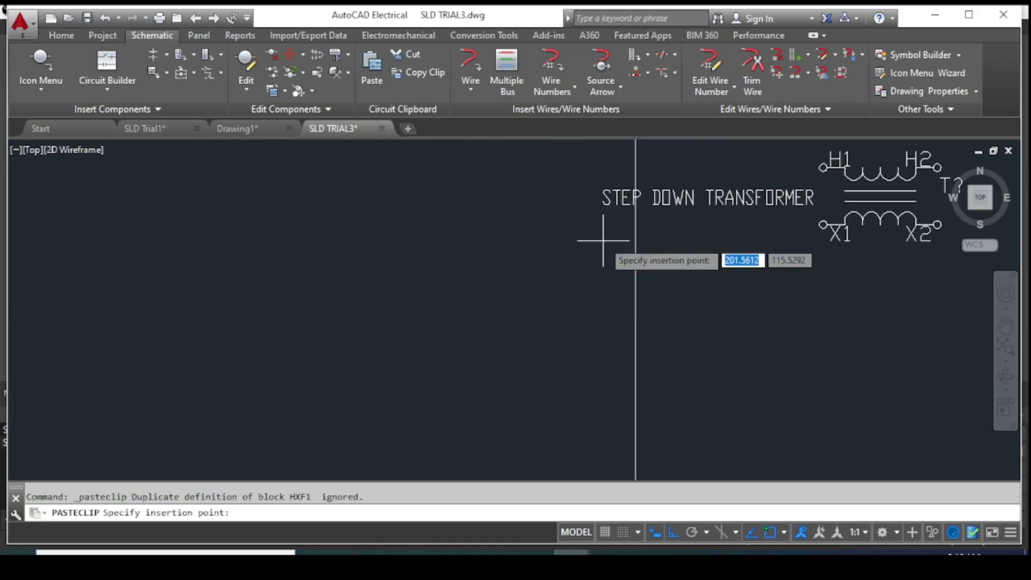
left_click(604, 240)
left_click(889, 206)
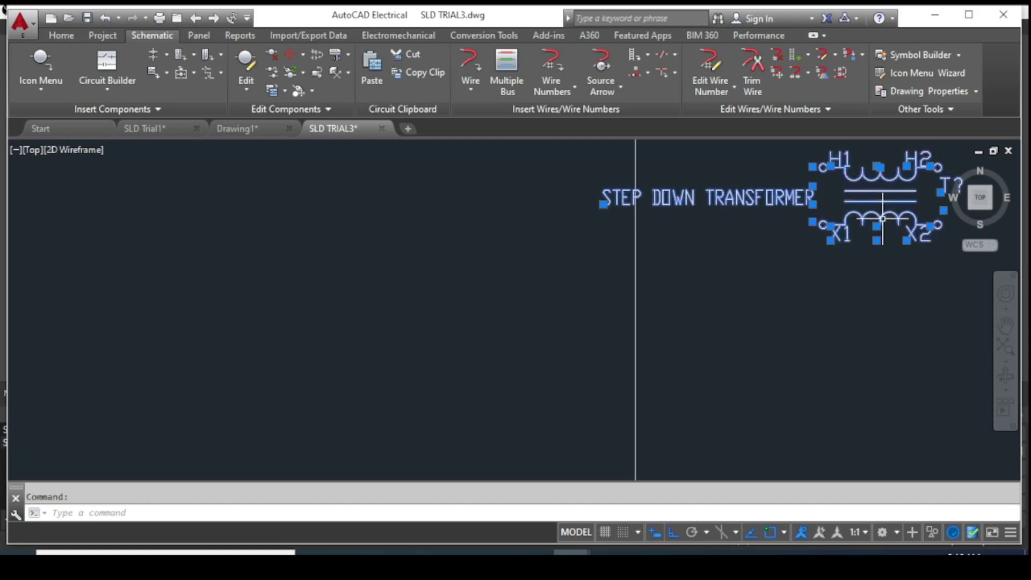
key("Delete")
scroll(605, 339, "down", 3)
scroll(424, 409, "up", 3)
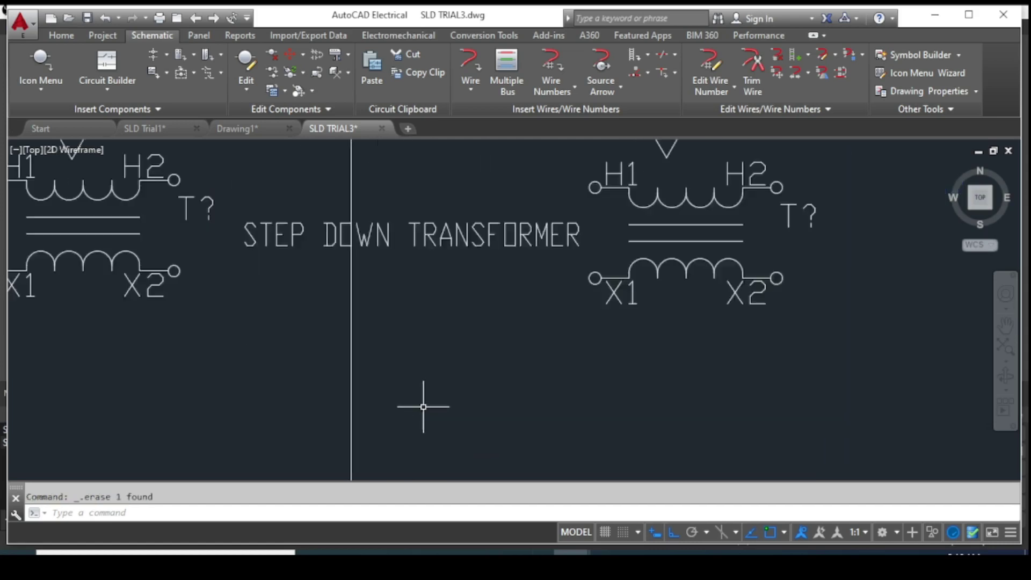
mouse_move(424, 410)
middle_mouse_down()
mouse_move(473, 353)
mouse_move(531, 392)
mouse_move(541, 416)
middle_mouse_up()
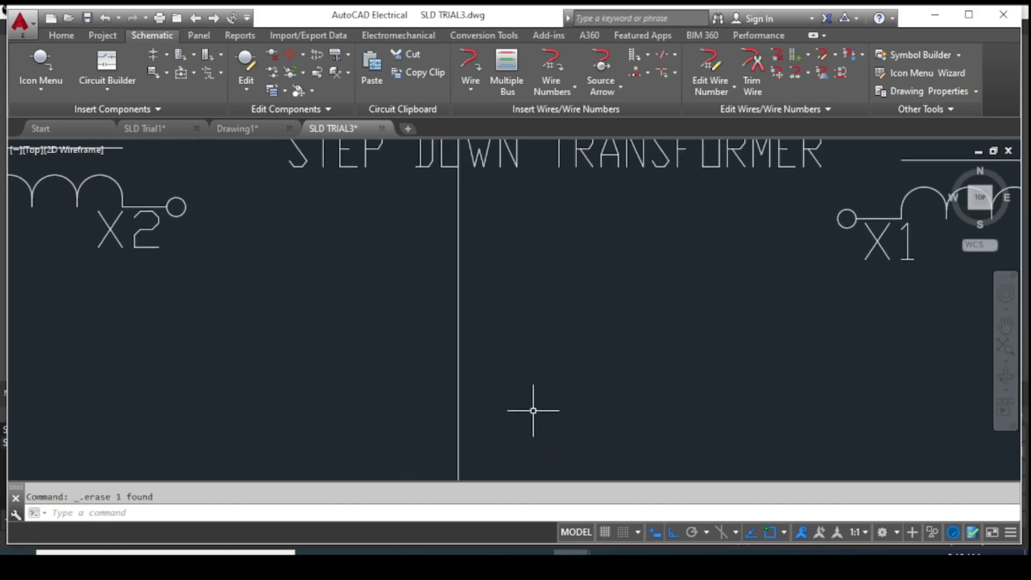
Place the transformer copy on the main vertical line below the lower branch bus
key("ctrl+v")
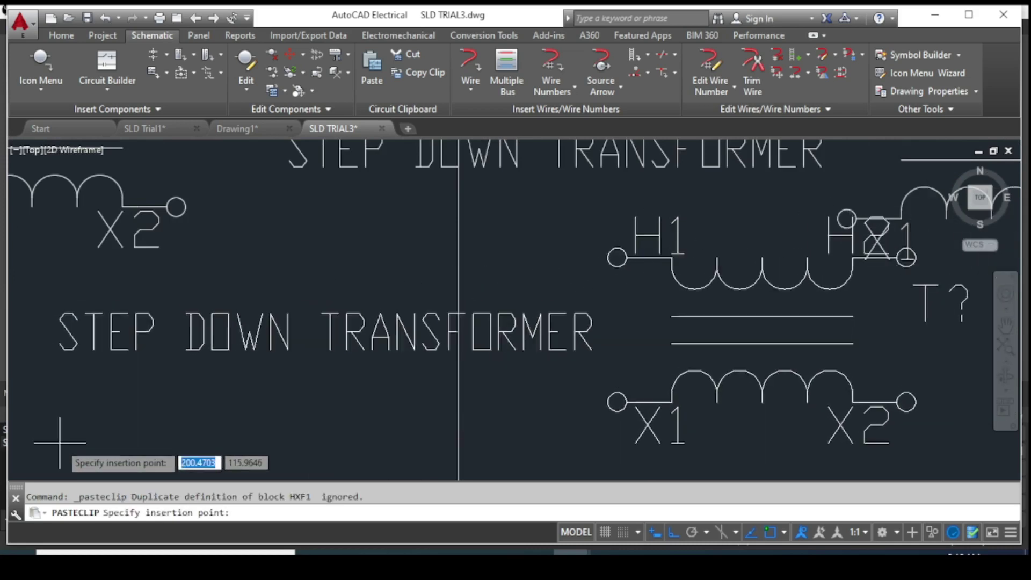
scroll(54, 437, "down", 4)
mouse_move(241, 396)
middle_mouse_down()
mouse_move(511, 387)
mouse_move(622, 281)
middle_mouse_up()
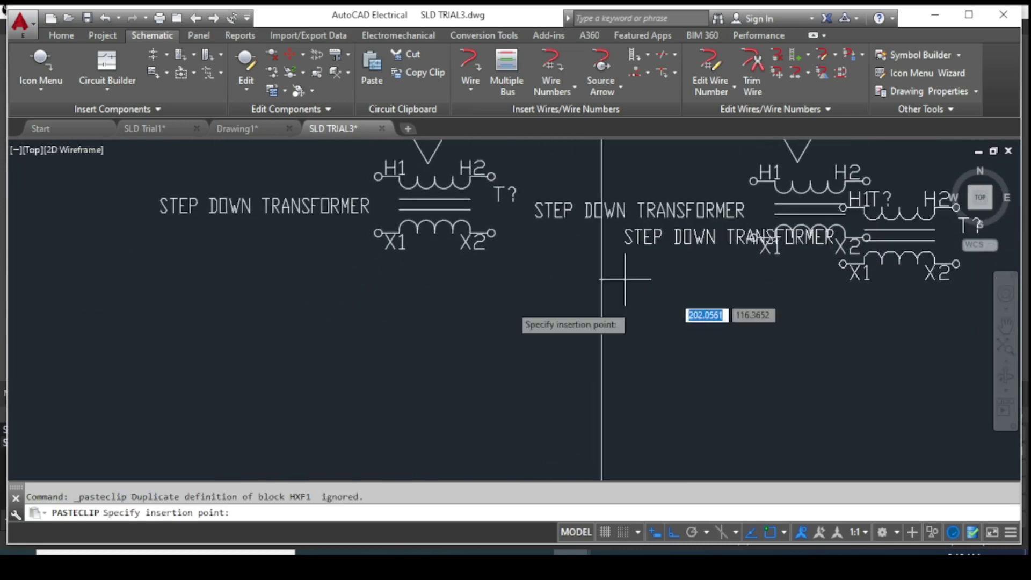
left_click(326, 367)
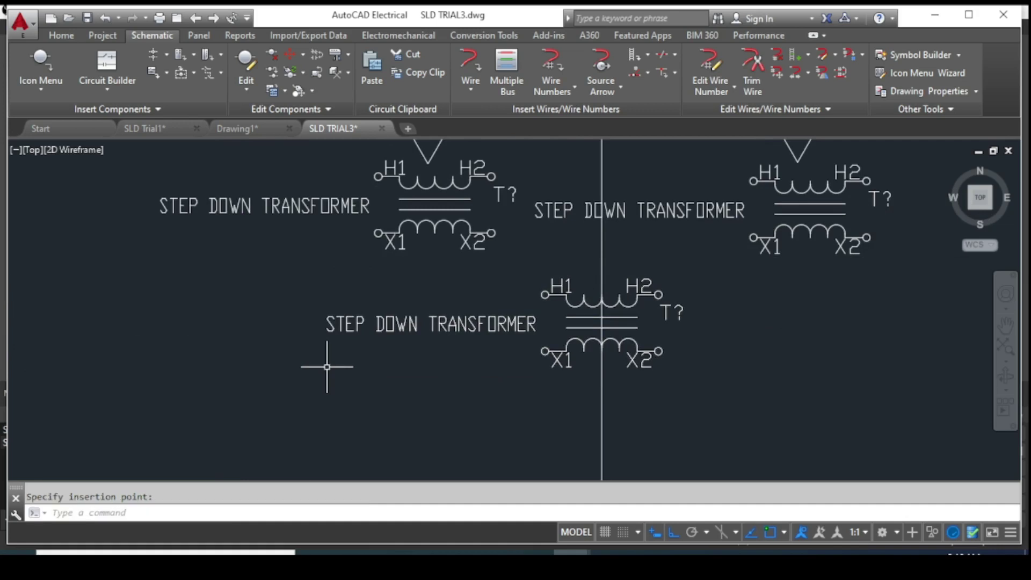
scroll(329, 361, "down", 1)
scroll(329, 362, "down", 2)
mouse_move(575, 388)
middle_mouse_down()
mouse_move(618, 325)
mouse_move(555, 304)
middle_mouse_up()
scroll(559, 288, "down", 2)
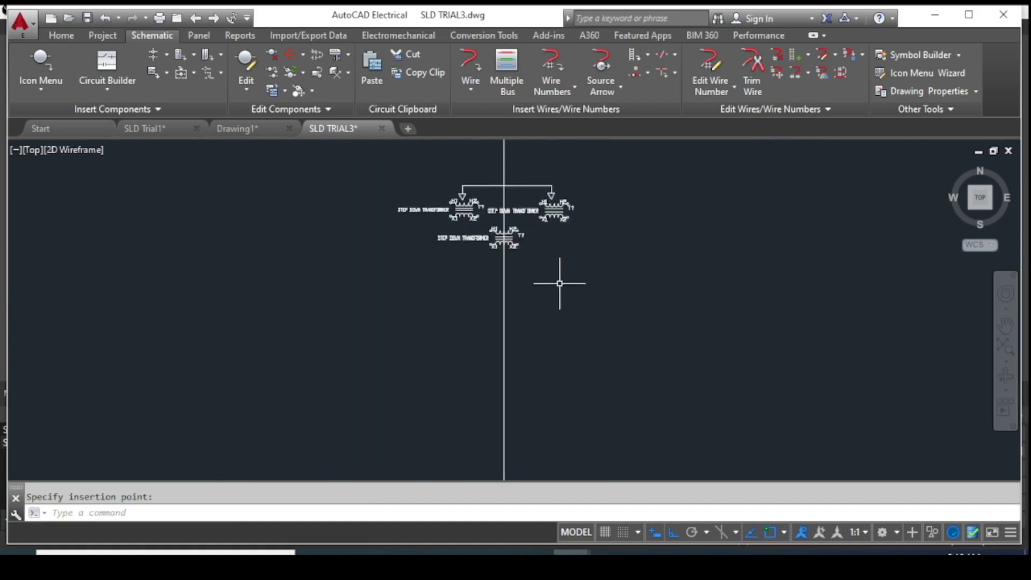
scroll(559, 283, "up", 4)
scroll(428, 272, "up", 1)
scroll(430, 269, "down", 3)
middle_click_drag(430, 269, 511, 373)
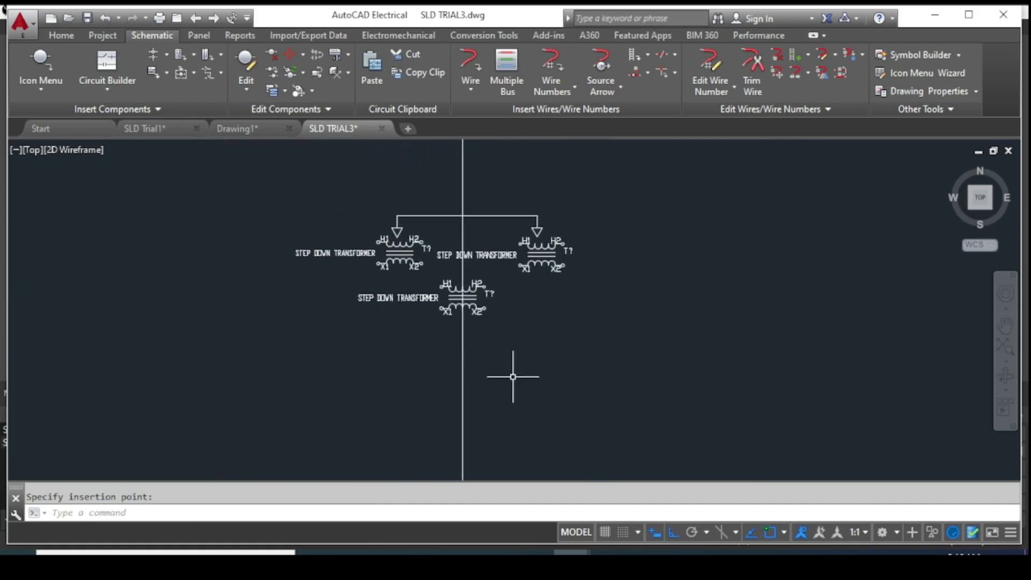
scroll(550, 308, "down", 2)
scroll(640, 269, "down", 1)
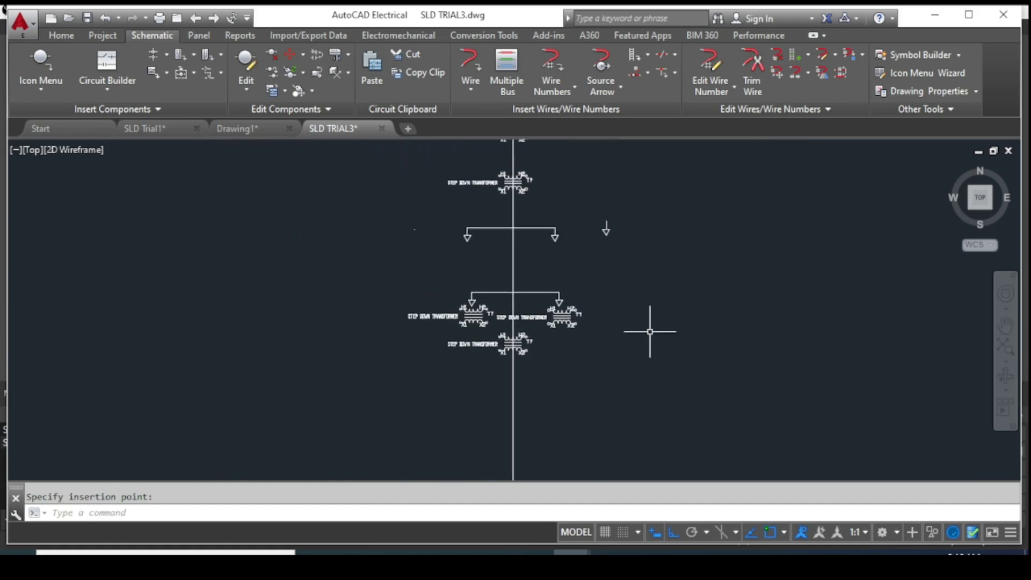
Join the upper branch bus wire and its left arrow into one polyline with J (JOIN)
left_click_drag(542, 206, 593, 277)
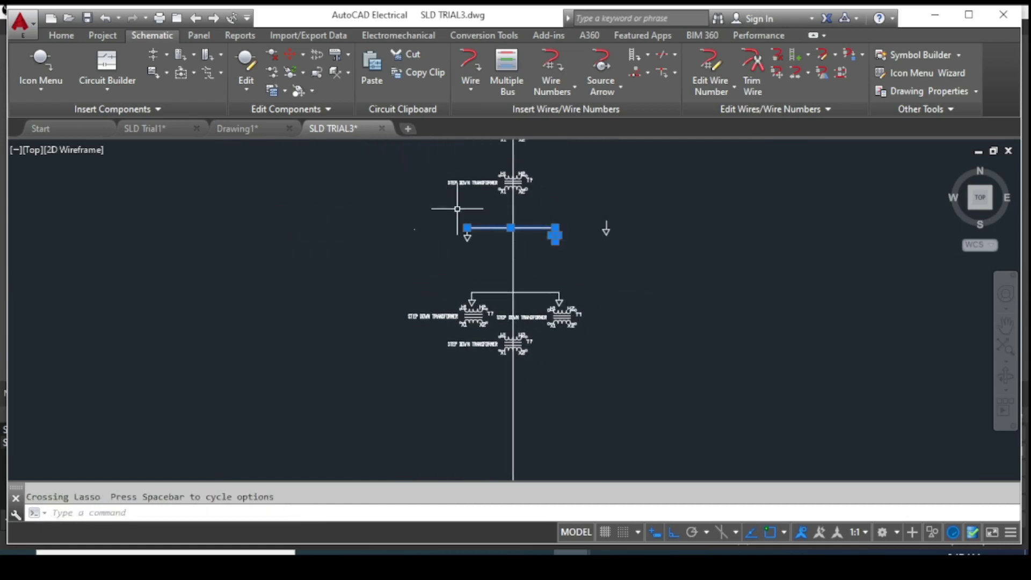
left_click_drag(457, 209, 465, 262)
type("j")
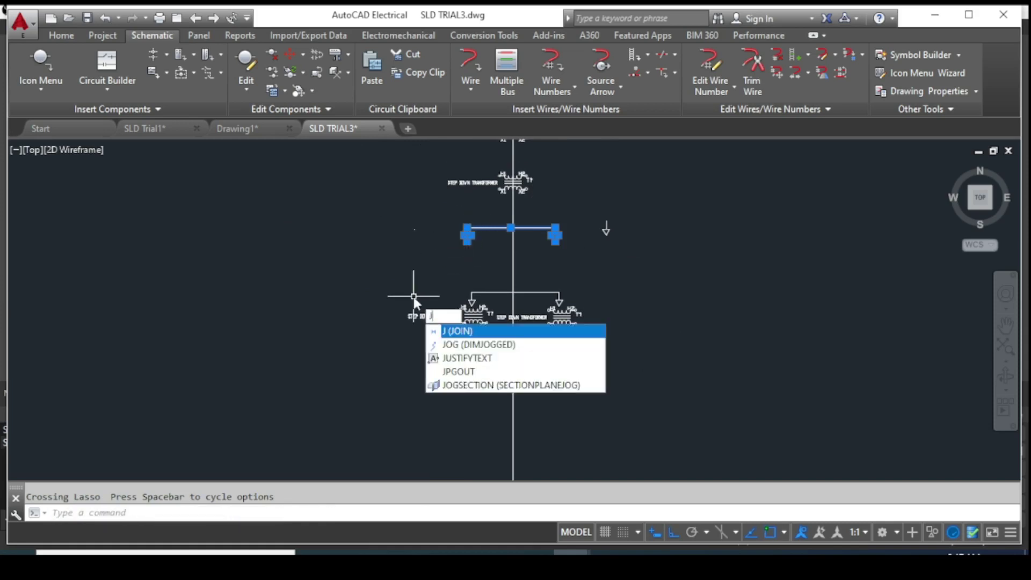
key("Return")
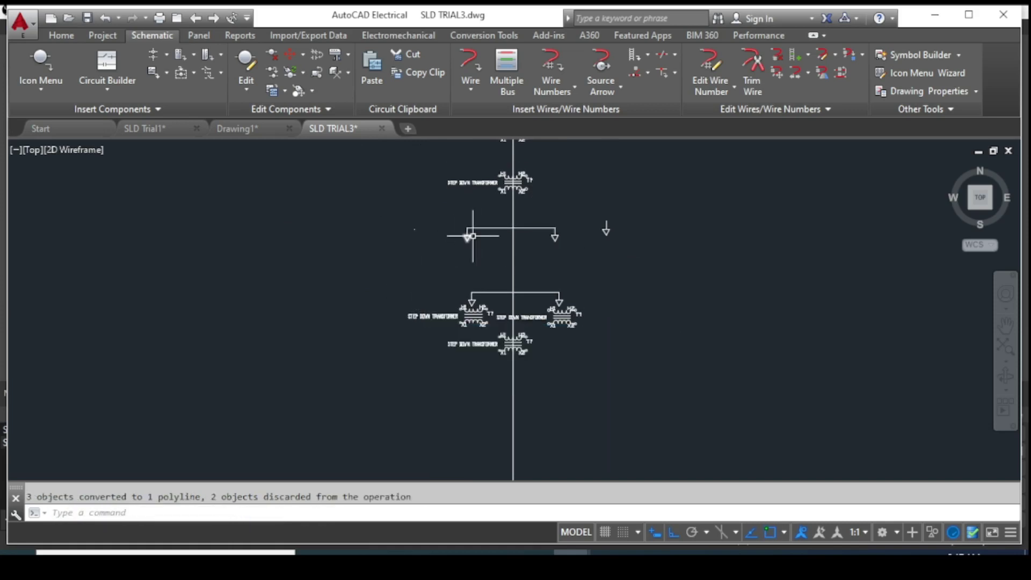
Paste a copy of the joined branch bus into the diagram and select the spare ground symbol
left_click_drag(472, 235, 560, 264)
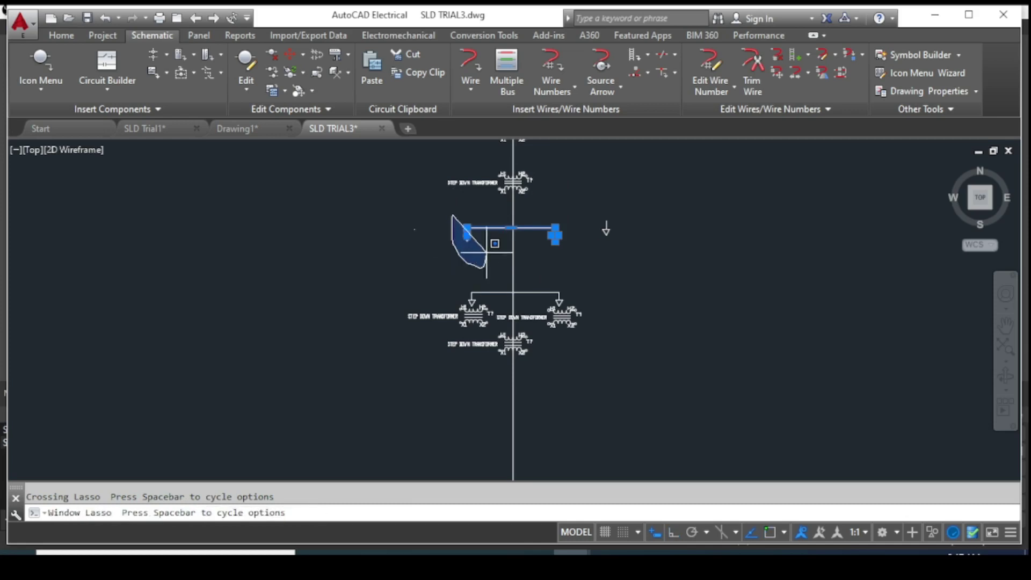
left_click_drag(453, 215, 479, 285)
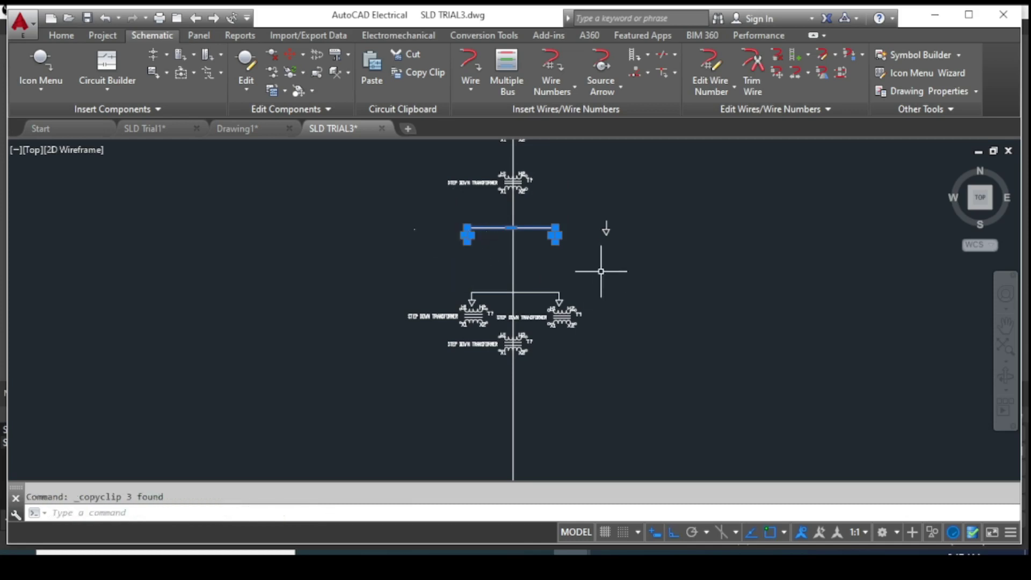
key("ctrl+v")
scroll(553, 414, "down", 2)
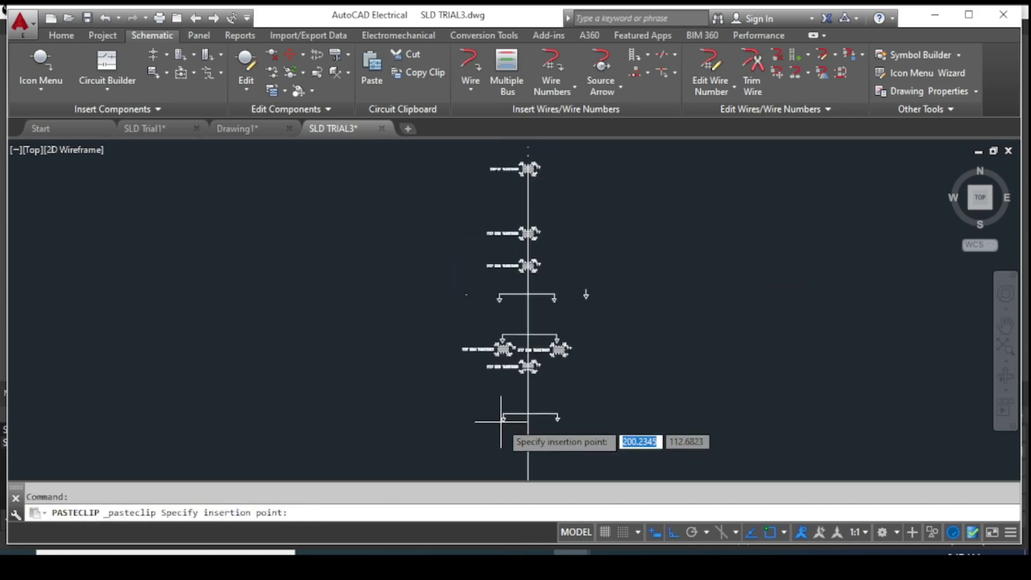
scroll(501, 422, "up", 2)
middle_click_drag(500, 421, 496, 326)
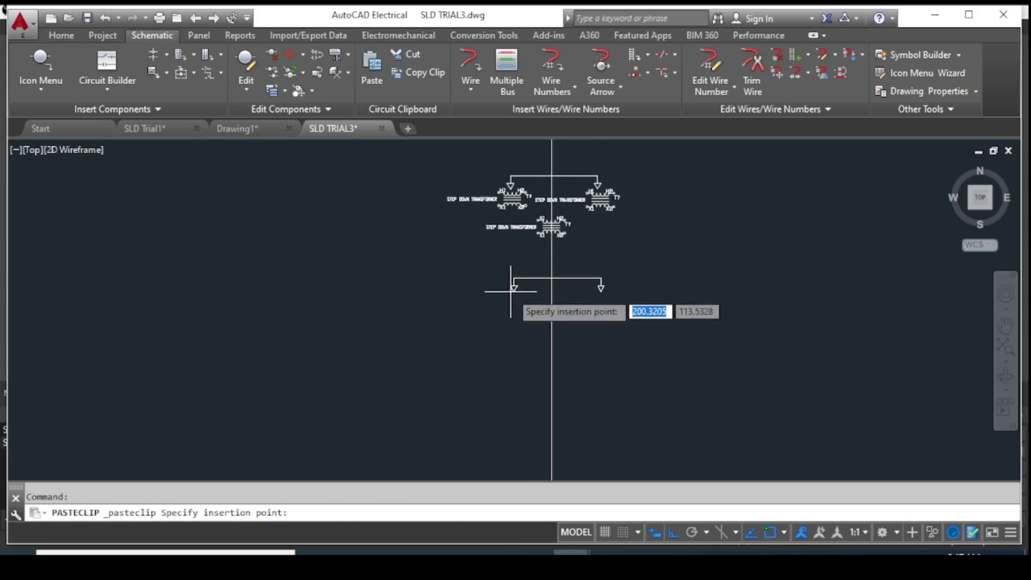
scroll(502, 295, "up", 1)
scroll(505, 295, "up", 1)
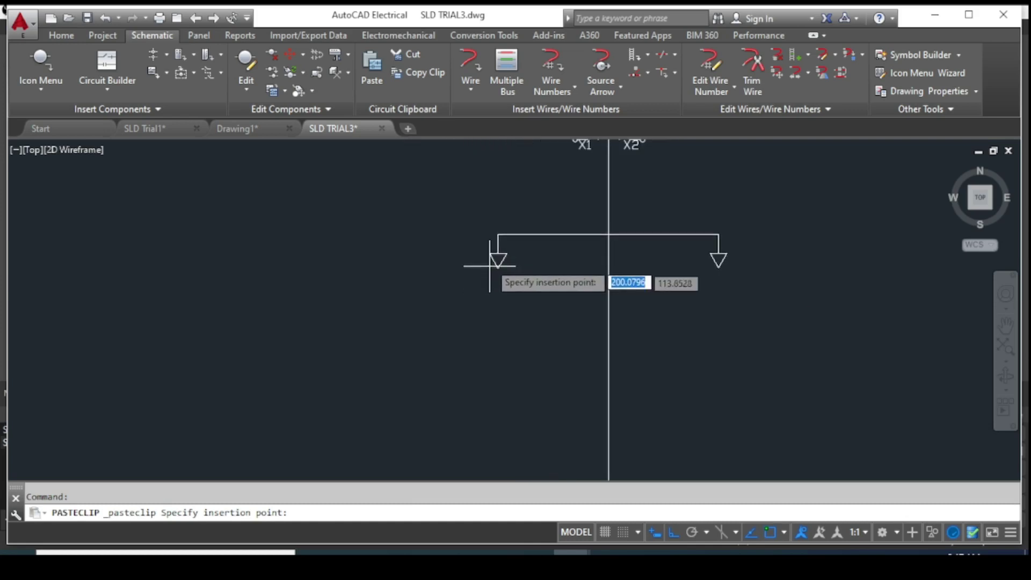
scroll(491, 251, "up", 1)
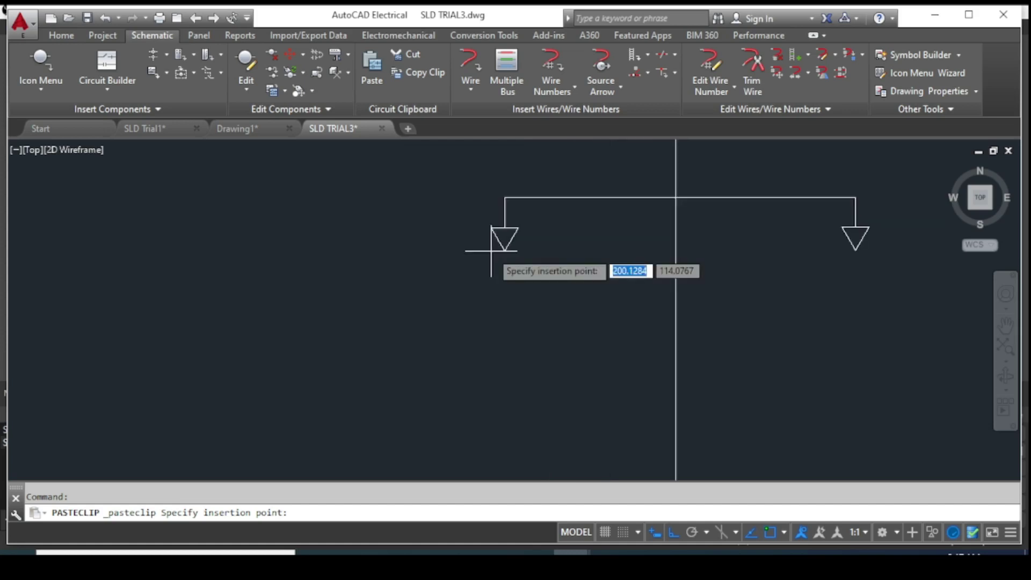
left_click(491, 251)
scroll(493, 322, "down", 4)
mouse_move(617, 180)
left_mouse_down()
mouse_move(572, 209)
mouse_move(576, 217)
left_mouse_up()
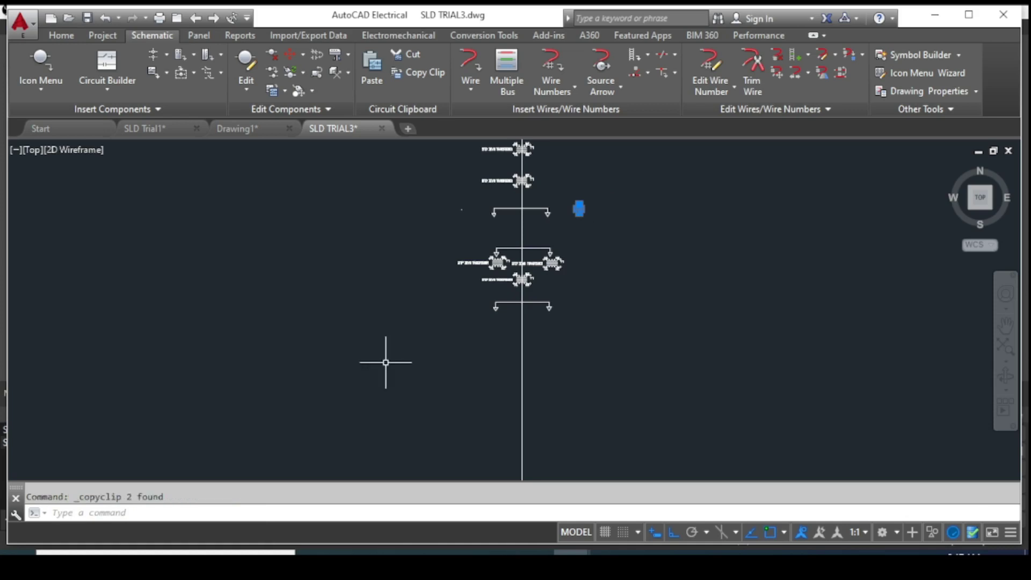
Paste two ground symbols onto the lower bus, one left and one right of centre
scroll(388, 397, "up", 4)
middle_click_drag(694, 292, 530, 351)
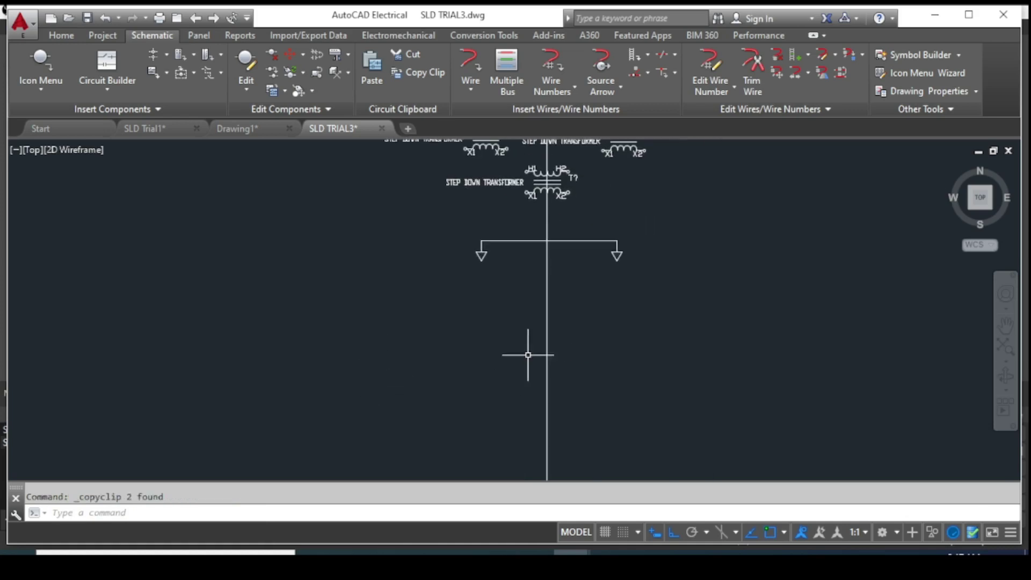
scroll(567, 279, "up", 4)
middle_click_drag(566, 279, 502, 383)
scroll(492, 363, "up", 2)
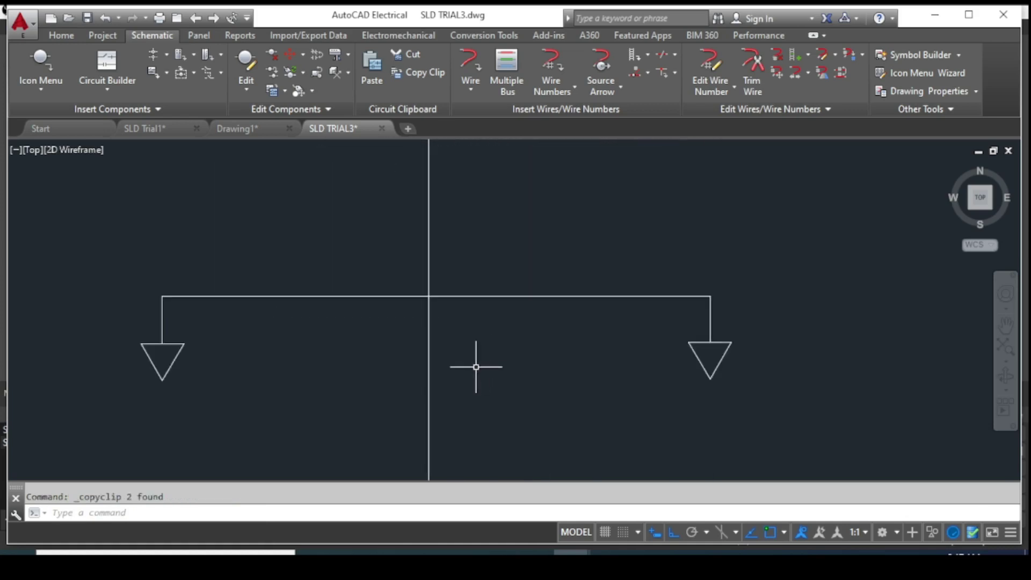
key("ctrl+v")
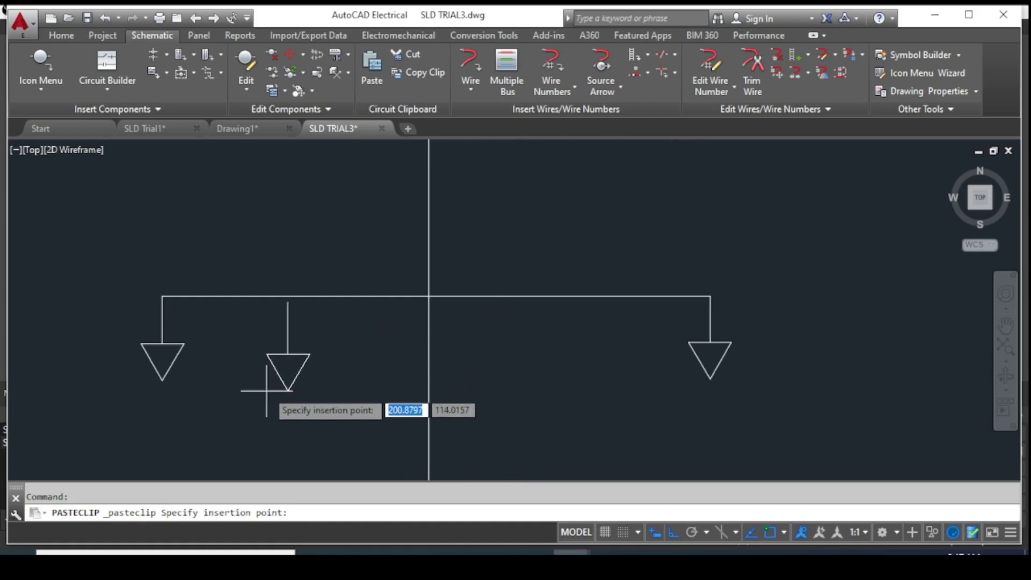
left_click(267, 384)
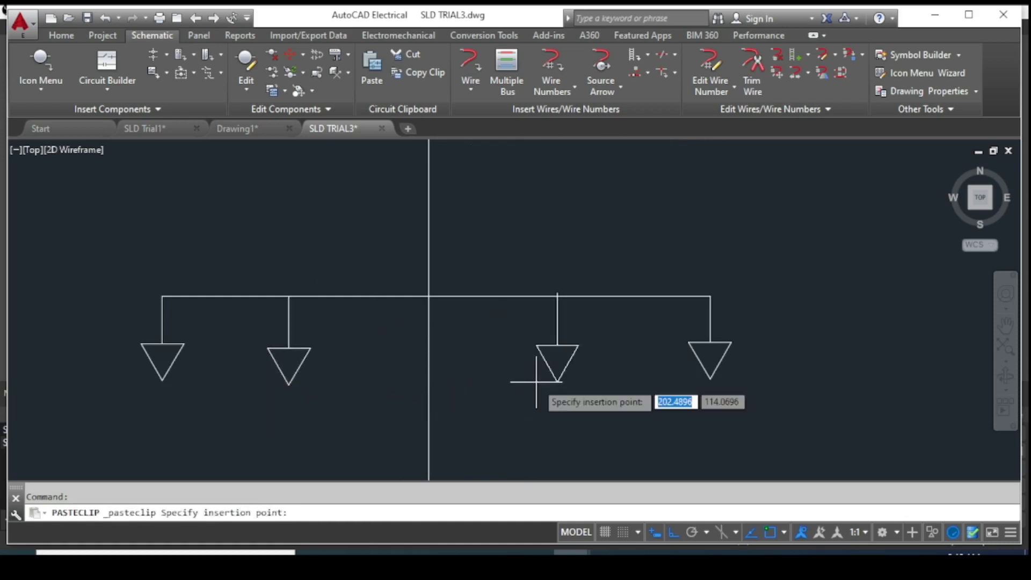
left_click(521, 376)
Select the bus with its four grounds and paste a duplicate lower on the main vertical line
scroll(507, 396, "down", 4)
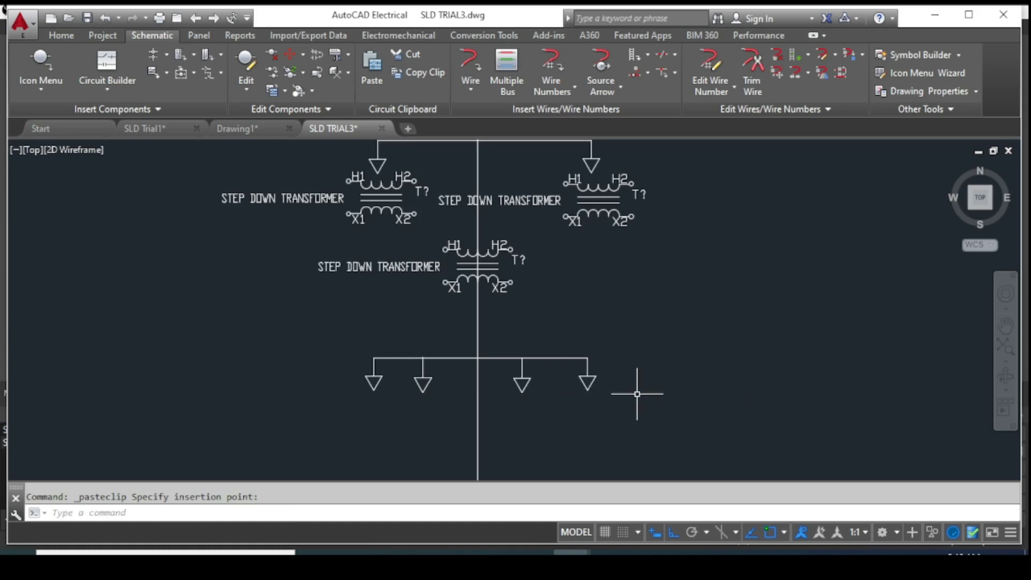
scroll(637, 394, "down", 2)
scroll(637, 394, "down", 2)
left_click_drag(608, 355, 595, 370)
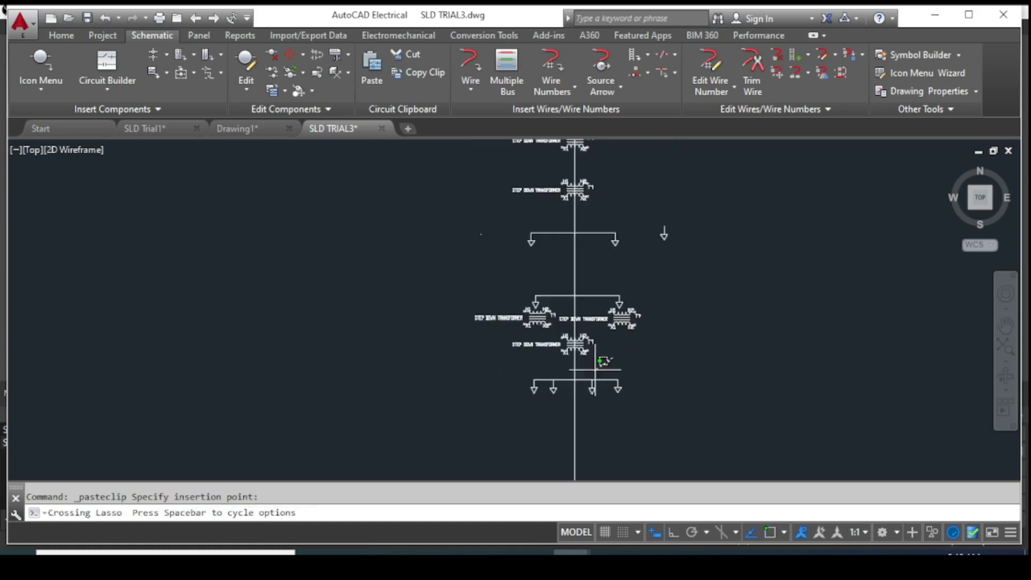
left_click_drag(618, 416, 643, 418)
left_click_drag(554, 366, 539, 409)
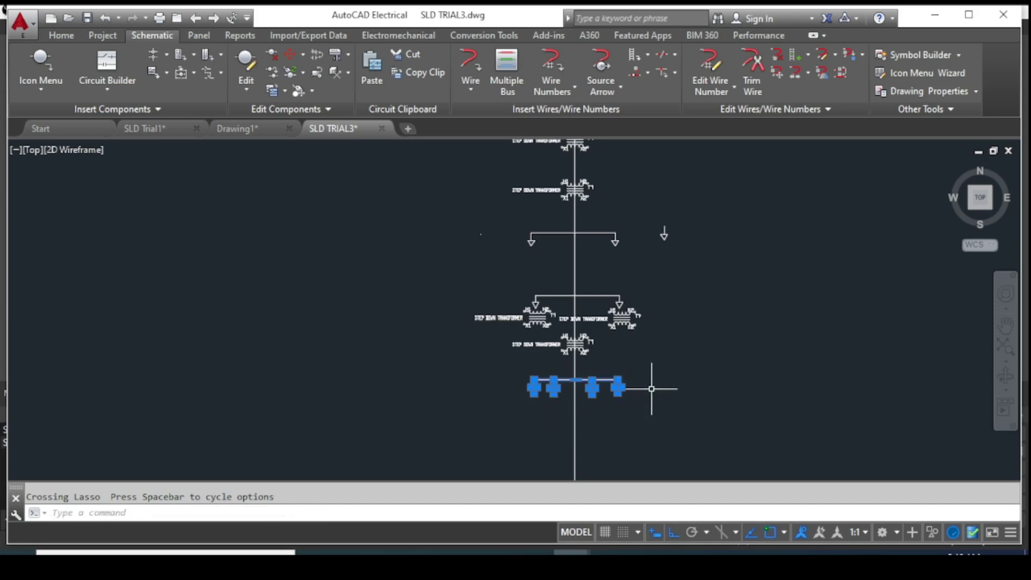
key("ctrl+v")
middle_click_drag(621, 429, 616, 303)
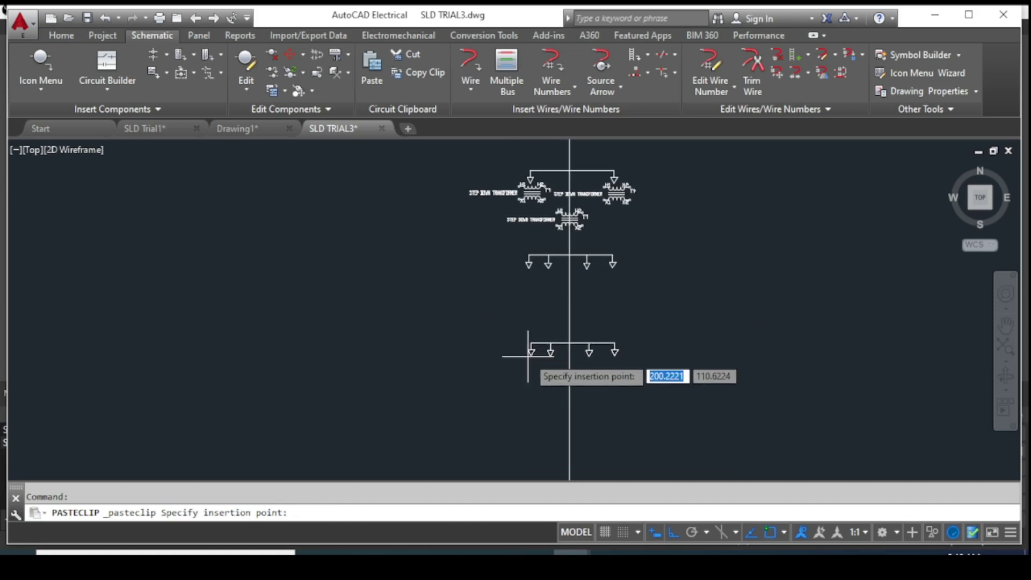
left_click(528, 356)
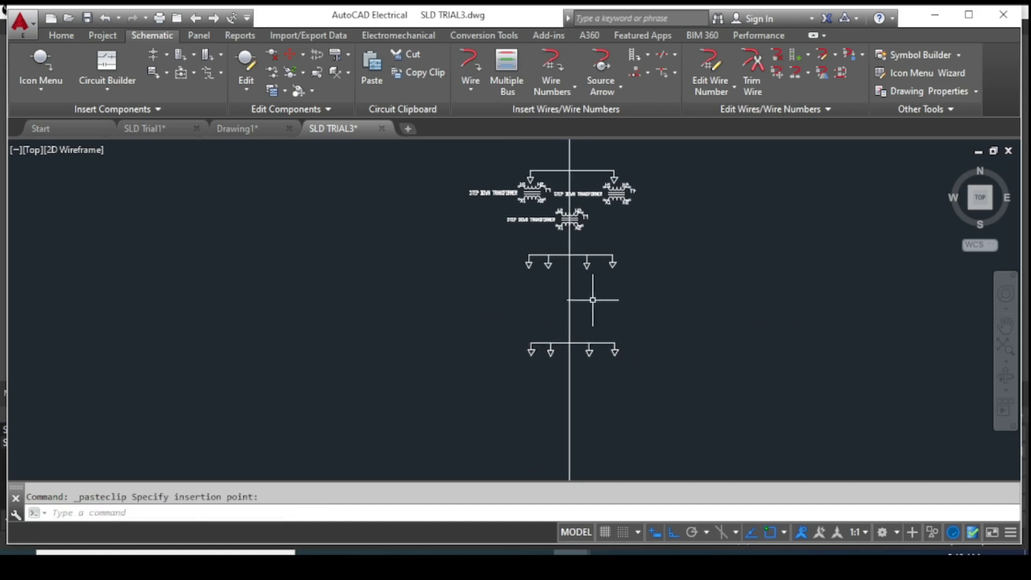
Draw a rectangle (REC) across the vertical line between the two four-ground buses
type("ec")
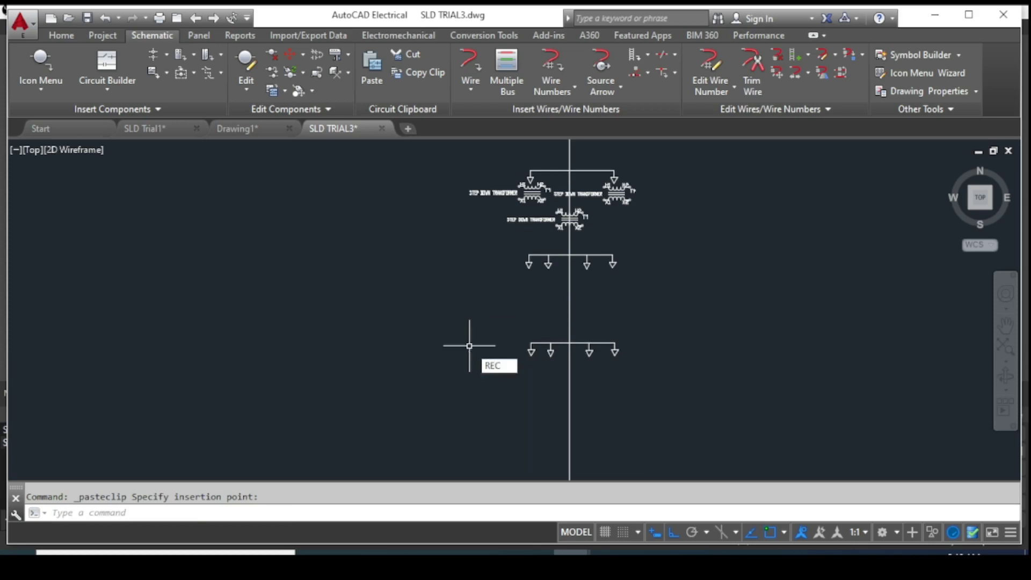
key("Return")
left_click(539, 292)
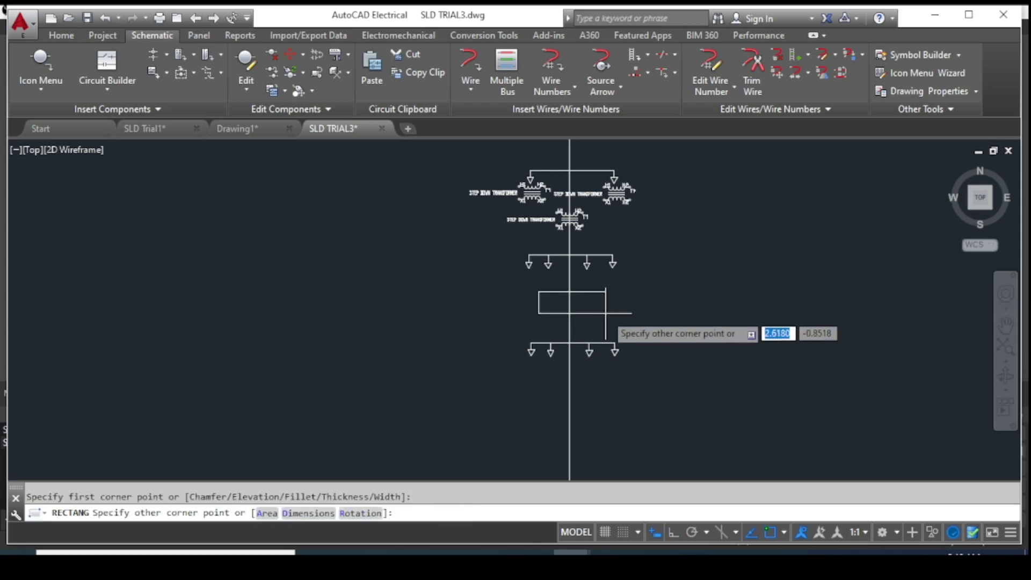
key("Escape")
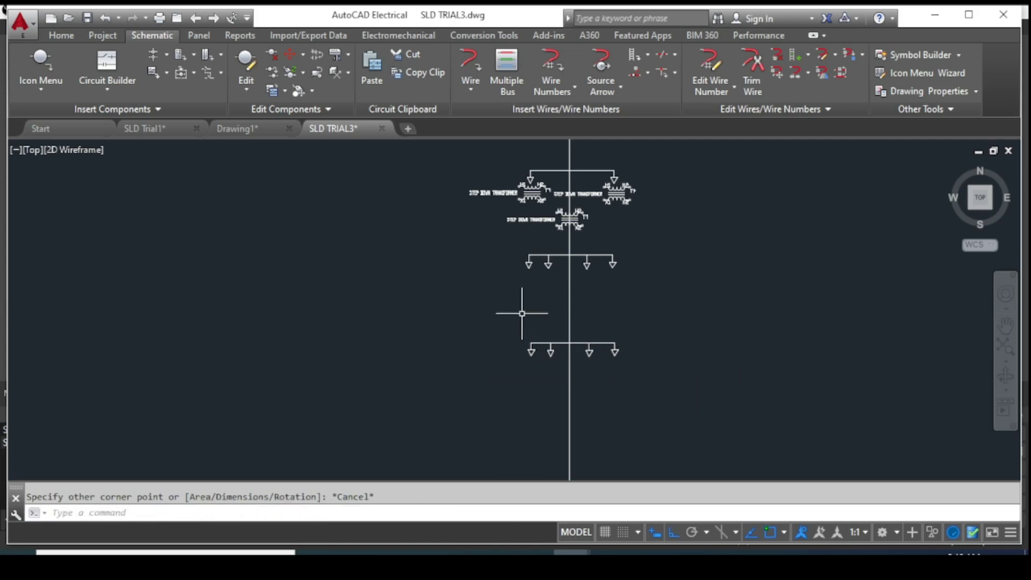
key("Return")
left_click(553, 298)
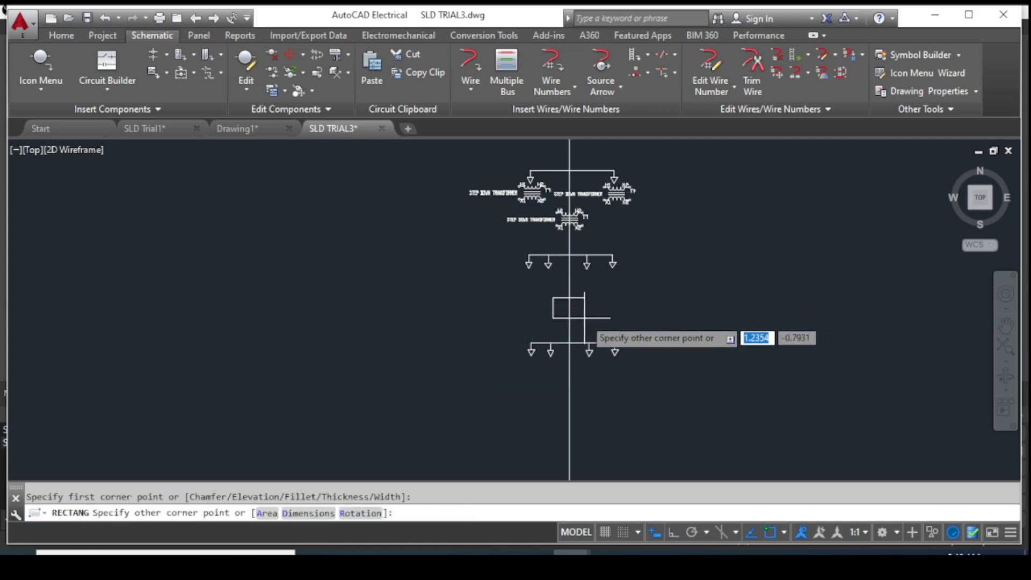
left_click(584, 315)
scroll(671, 305, "up", 3)
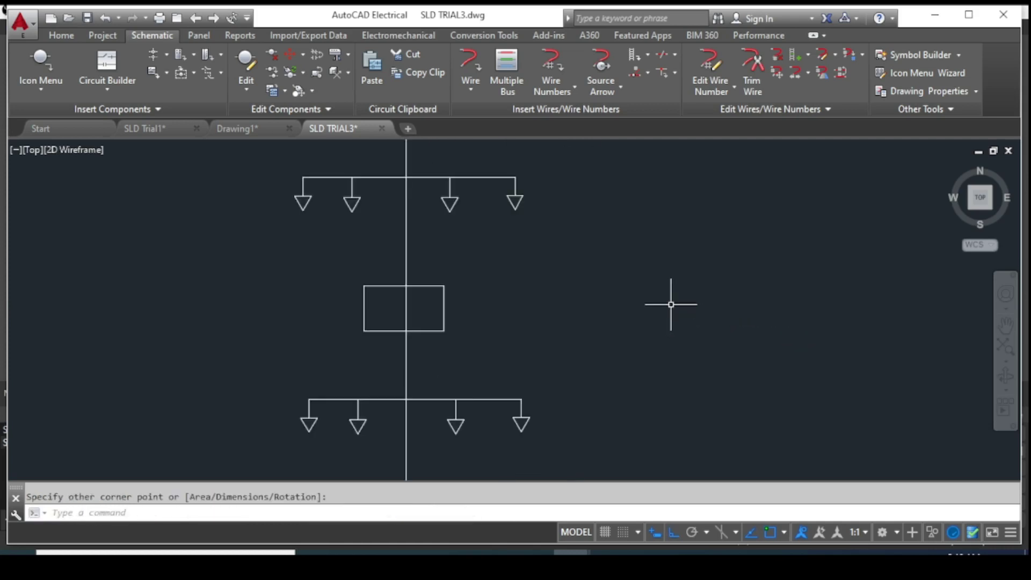
scroll(533, 311, "down", 4)
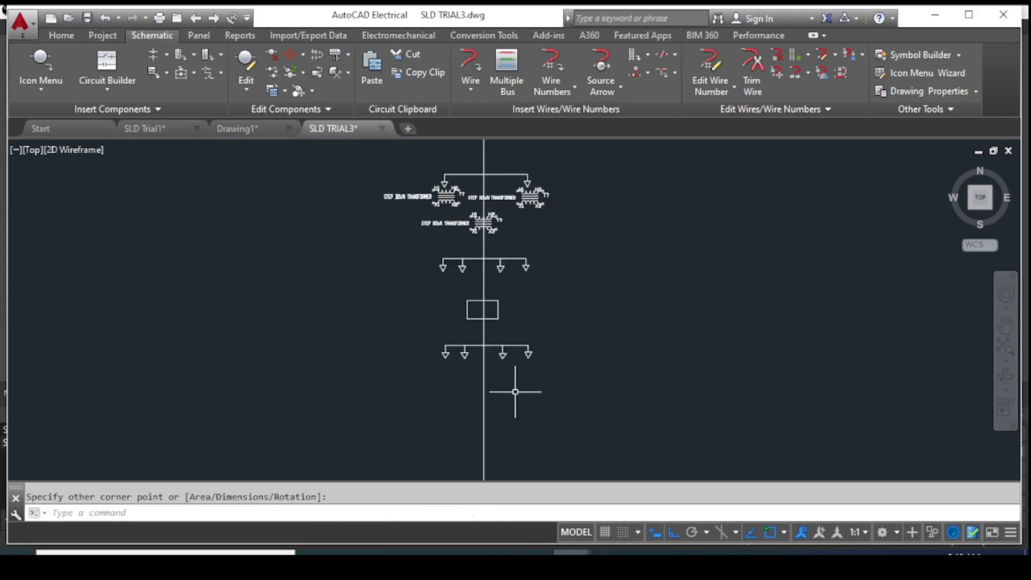
scroll(493, 388, "up", 3)
scroll(503, 380, "up", 3)
mouse_move(380, 364)
middle_mouse_down()
mouse_move(437, 396)
mouse_move(544, 428)
middle_mouse_up()
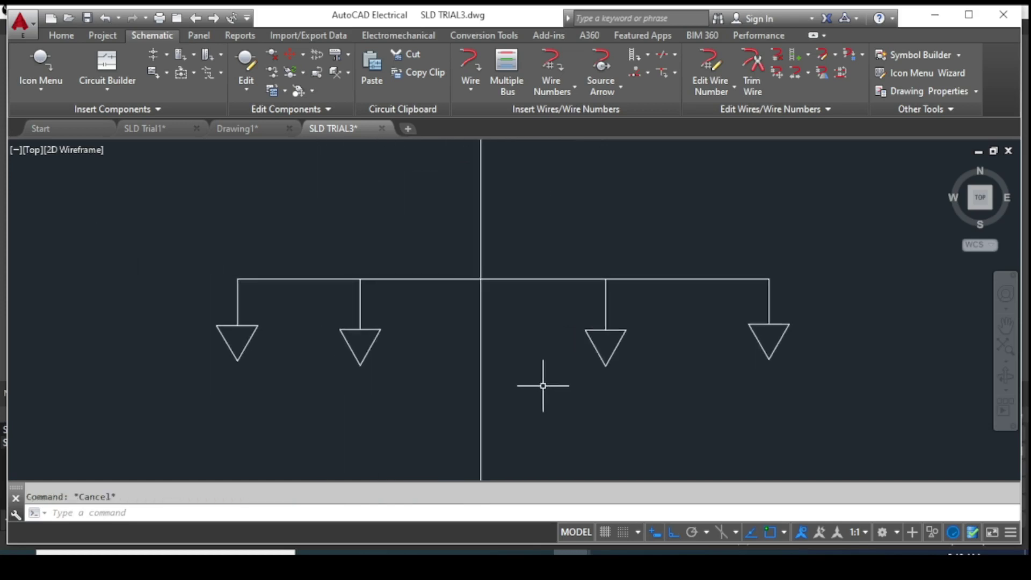
Run TRIM (TR) on the line inside the rectangle, then exit the command
type("tr")
key("Return")
key("Return")
scroll(500, 374, "up", 5)
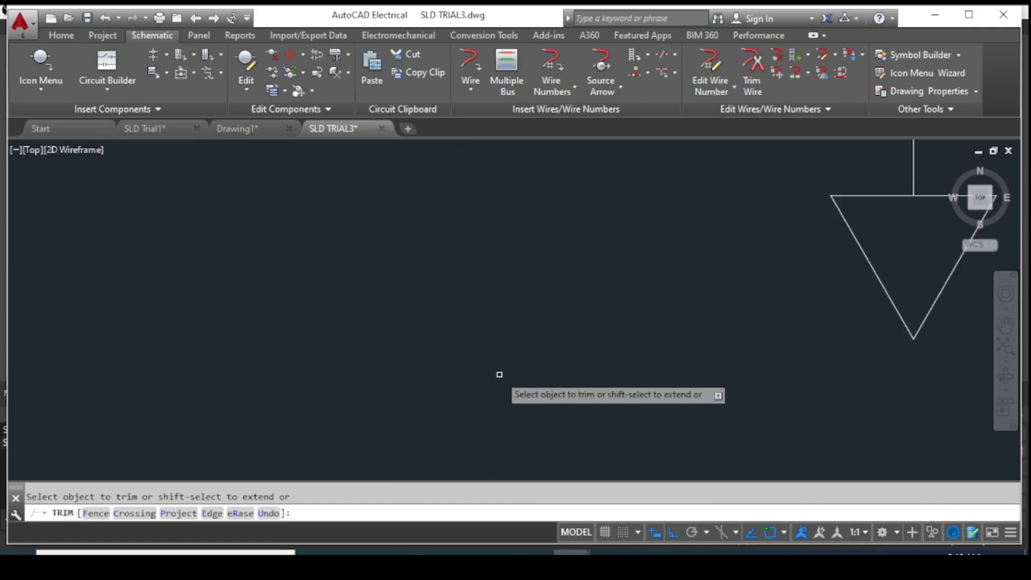
scroll(500, 374, "down", 5)
scroll(515, 424, "down", 1)
scroll(683, 281, "up", 2)
scroll(601, 267, "up", 1)
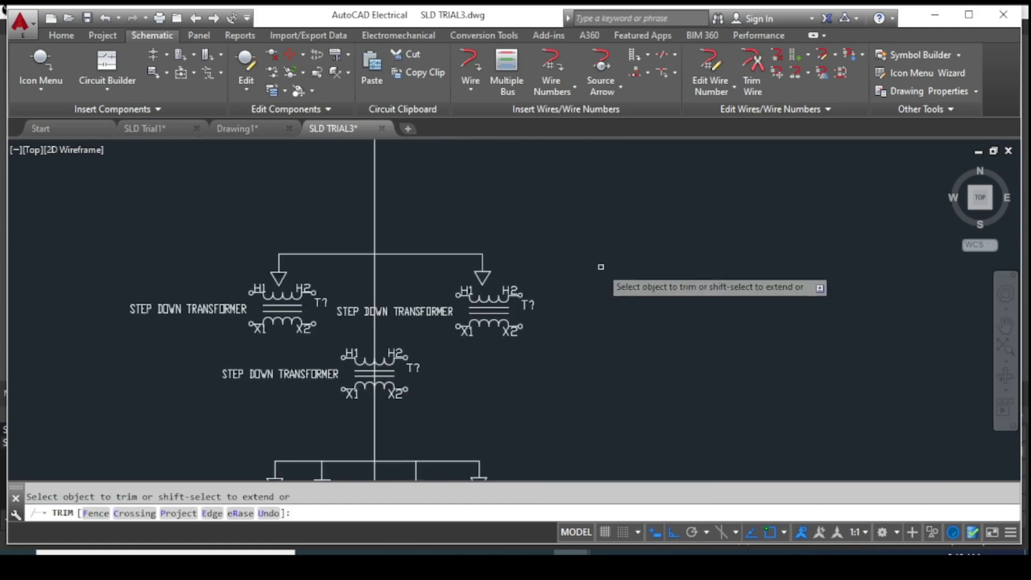
key("Escape")
Select the spare ground symbol and paste it at the centre of the bottom bus
left_click_drag(569, 224, 555, 349)
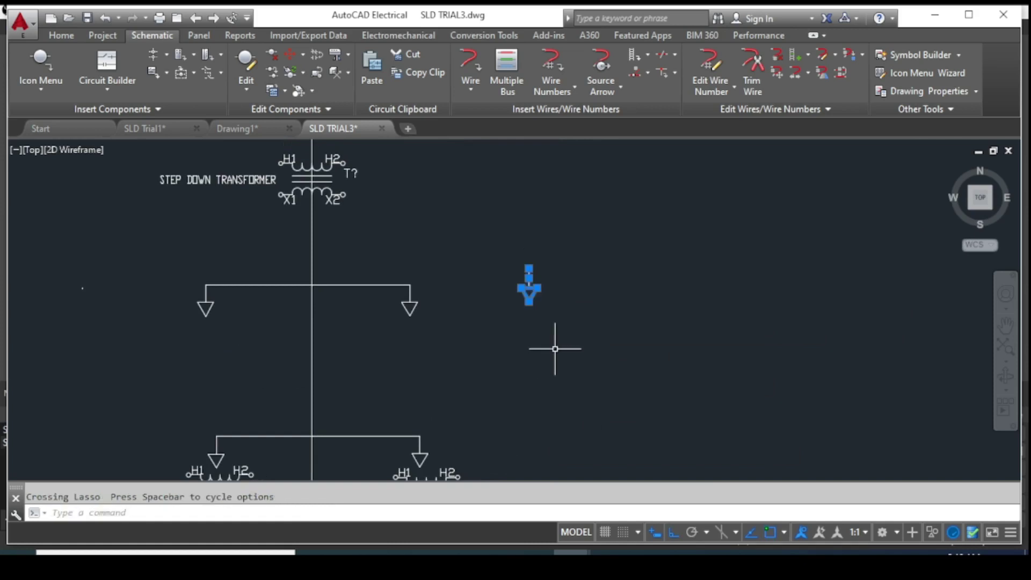
scroll(510, 390, "down", 3)
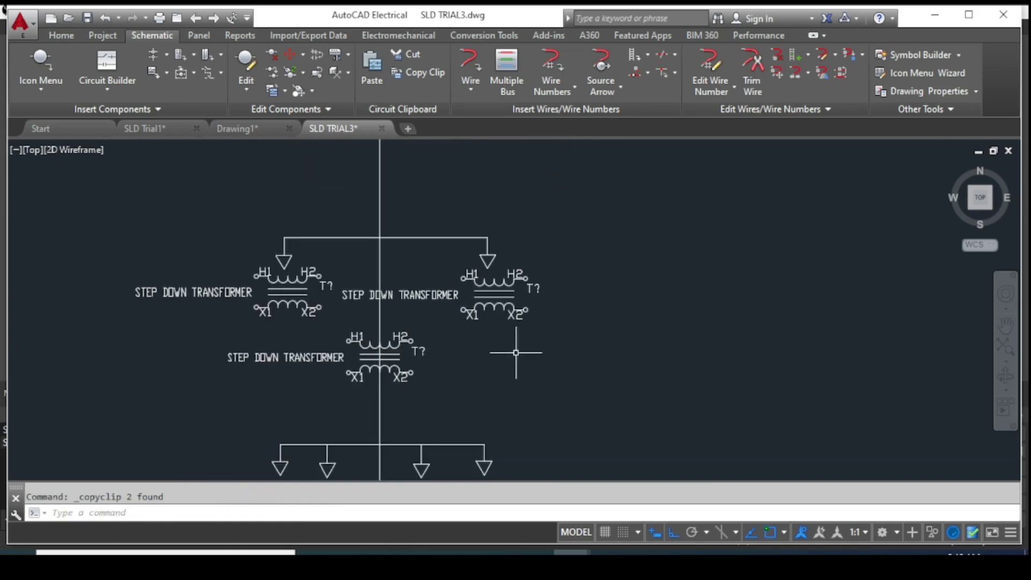
scroll(502, 271, "up", 3)
scroll(502, 272, "down", 2)
scroll(585, 144, "up", 2)
scroll(564, 372, "up", 2)
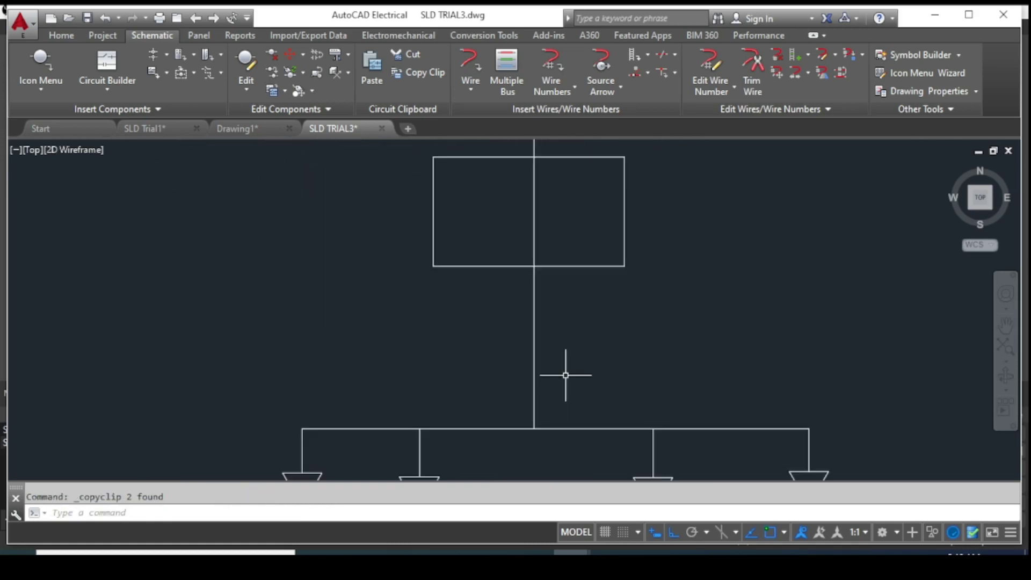
mouse_move(564, 373)
middle_mouse_down()
mouse_move(557, 379)
mouse_move(553, 276)
middle_mouse_up()
scroll(545, 283, "up", 2)
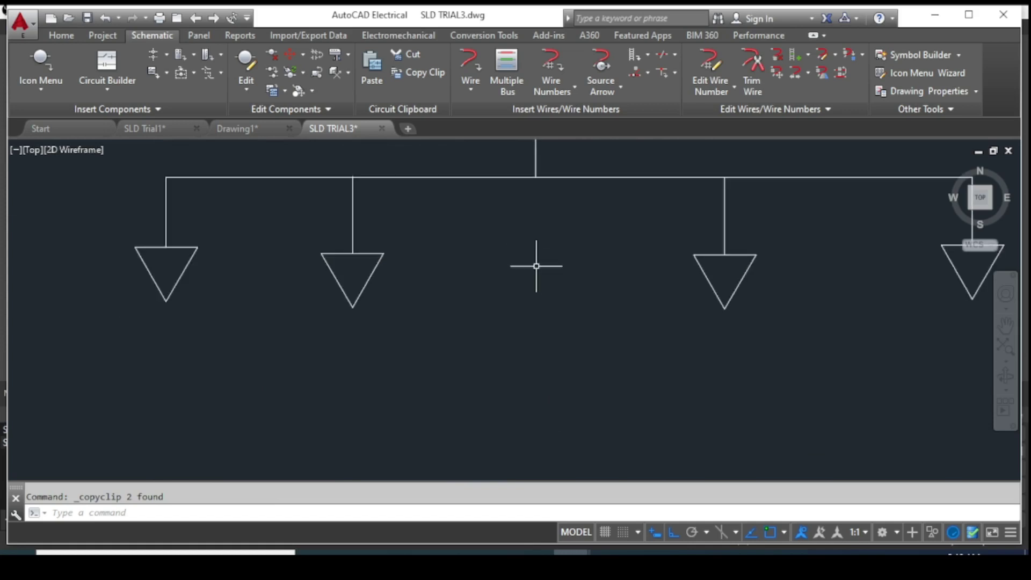
key("ctrl+v")
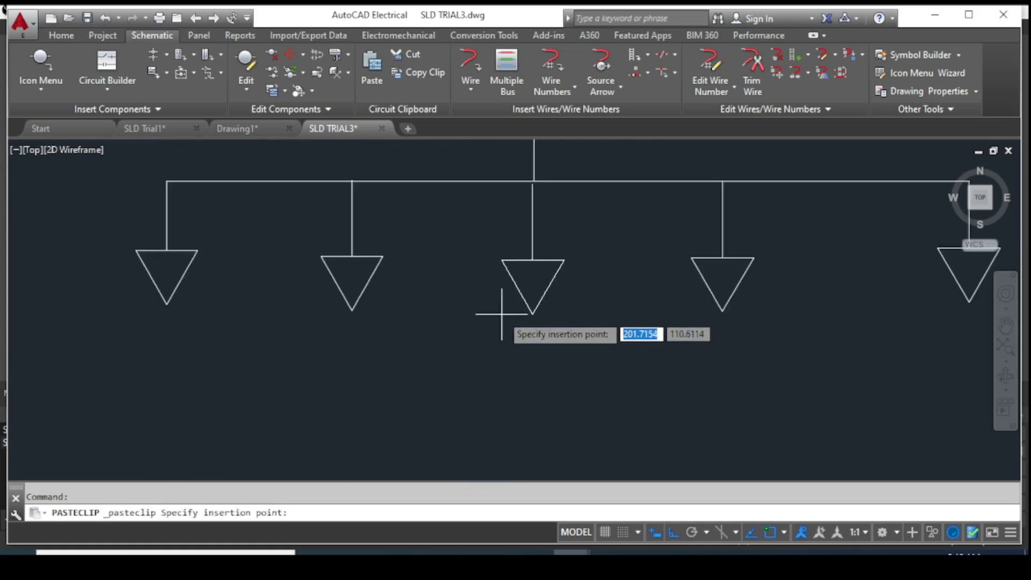
left_click(499, 307)
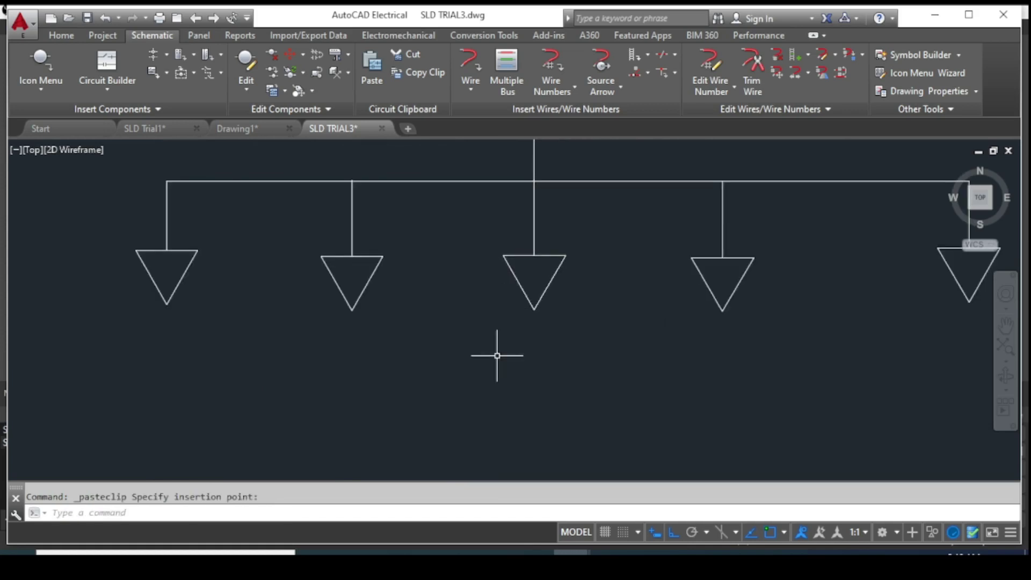
scroll(497, 344, "down", 2)
scroll(543, 458, "down", 2)
Trim away the main-line segment inside the rectangle using TR
left_click(616, 188)
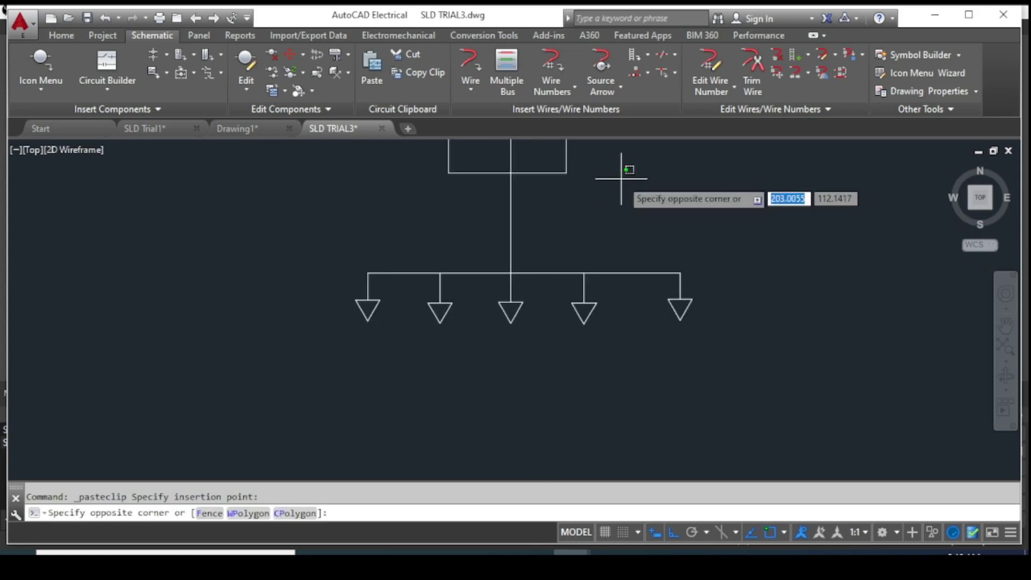
key("Escape")
mouse_move(618, 175)
middle_mouse_down()
mouse_move(581, 366)
mouse_move(569, 376)
middle_mouse_up()
type("r")
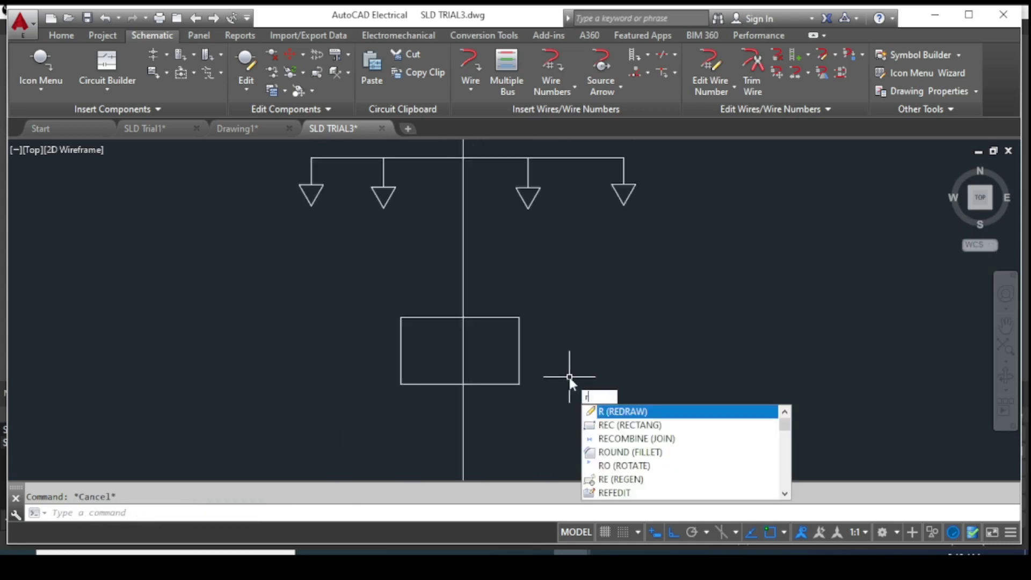
key("BackSpace")
type("tr")
key("Return")
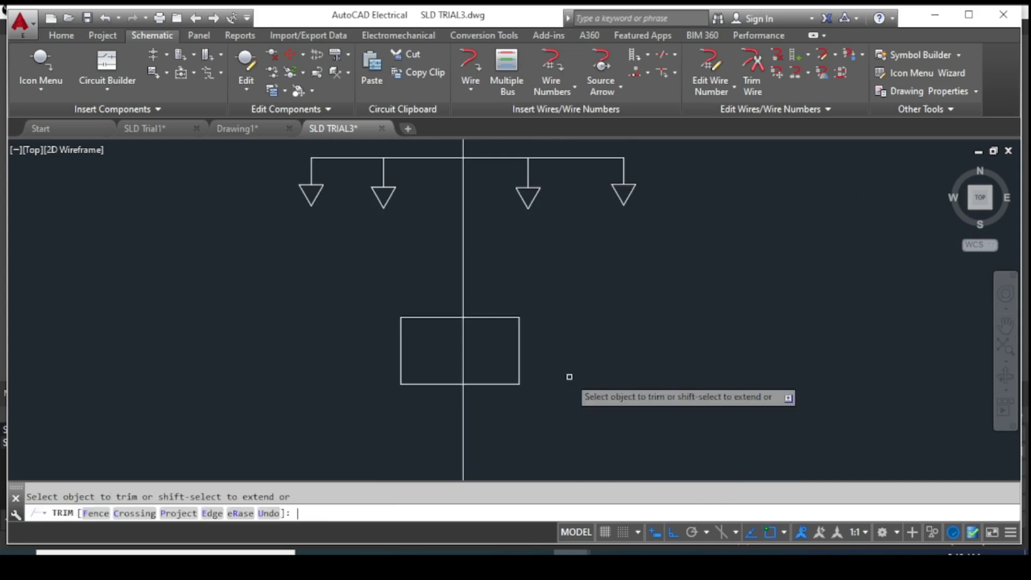
left_click(464, 357)
Pan and zoom down the diagram to inspect the step-down transformer stack
scroll(591, 299, "down", 2)
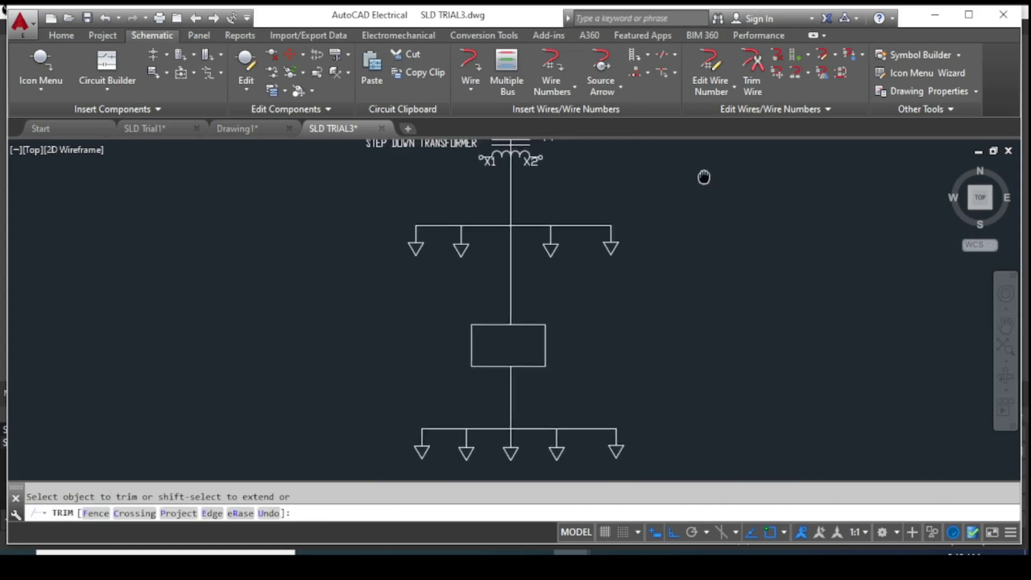
middle_click_drag(705, 175, 641, 328)
scroll(640, 328, "down", 2)
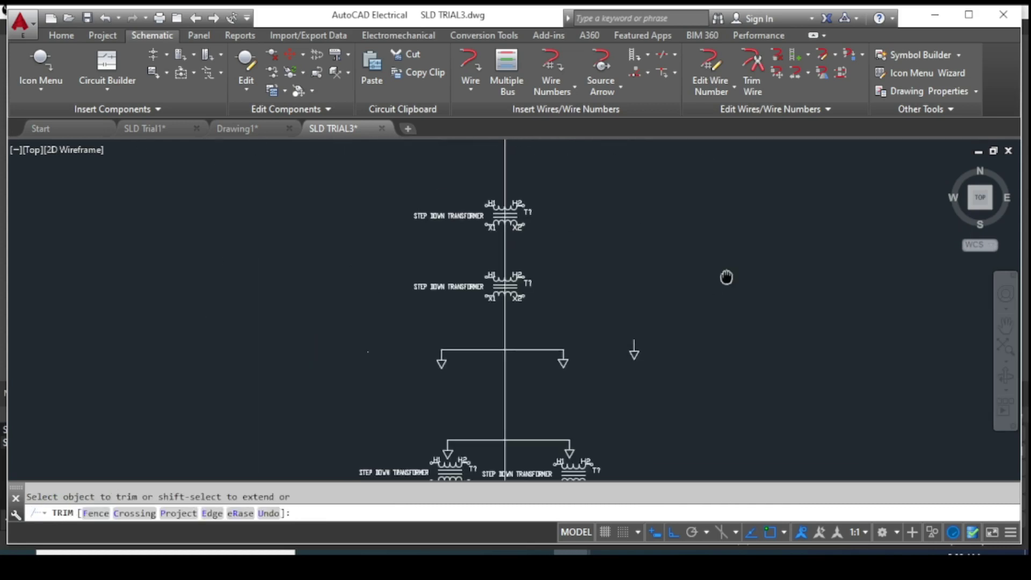
mouse_move(728, 276)
middle_mouse_down()
mouse_move(628, 357)
mouse_move(629, 210)
mouse_move(598, 440)
mouse_move(629, 260)
middle_mouse_up()
scroll(625, 339, "down", 2)
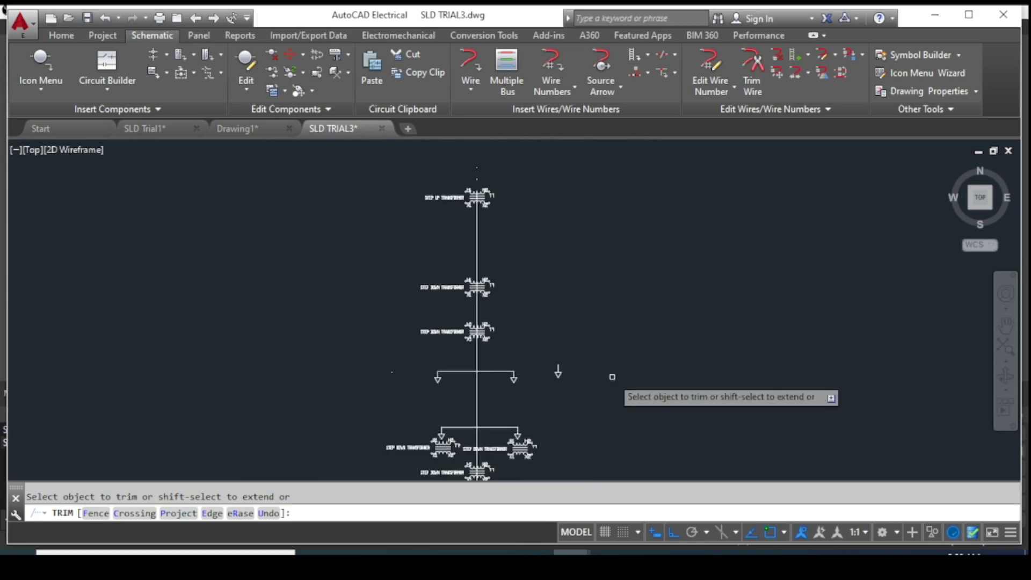
Exit TRIM and navigate back up to the step-up transformer at the top
key("Escape")
mouse_move(607, 402)
middle_mouse_down()
mouse_move(606, 368)
mouse_move(571, 340)
mouse_move(608, 242)
middle_mouse_up()
scroll(571, 341, "up", 2)
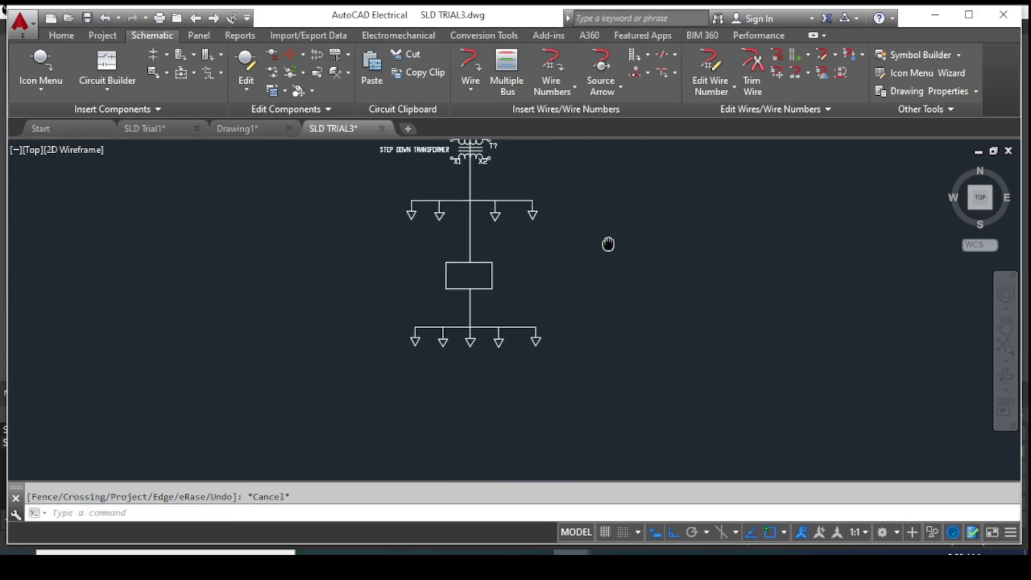
scroll(607, 268, "up", 4)
middle_click_drag(359, 297, 520, 269)
scroll(599, 215, "down", 2)
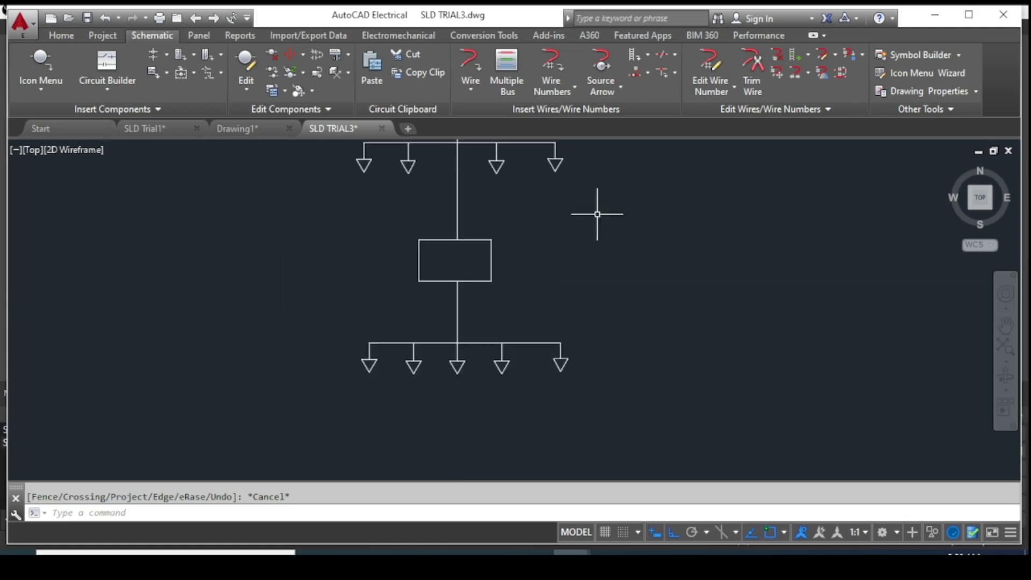
scroll(603, 258, "up", 3)
scroll(622, 222, "down", 1)
scroll(621, 222, "up", 3)
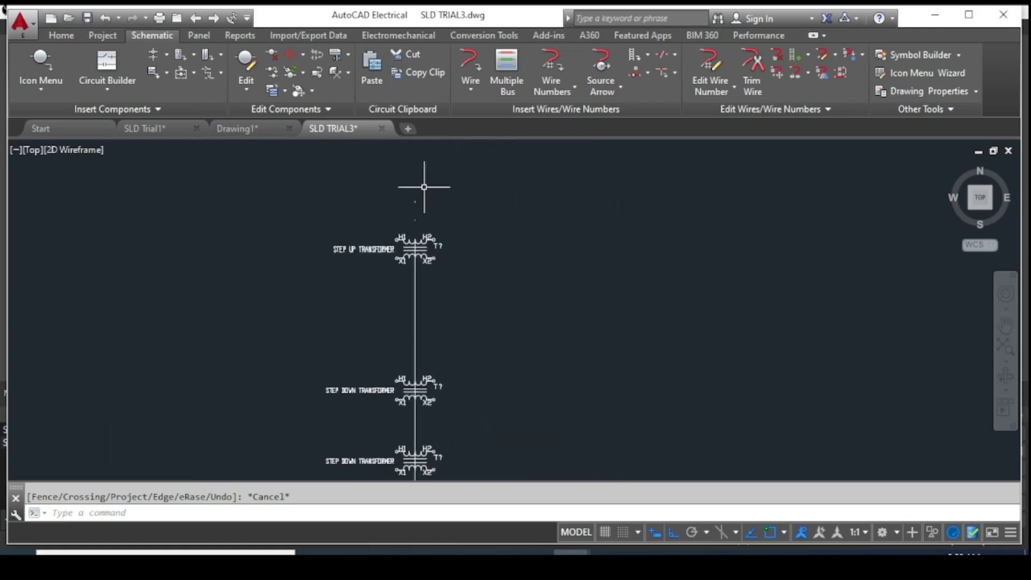
middle_click_drag(469, 233, 464, 301)
key("l")
key("Return")
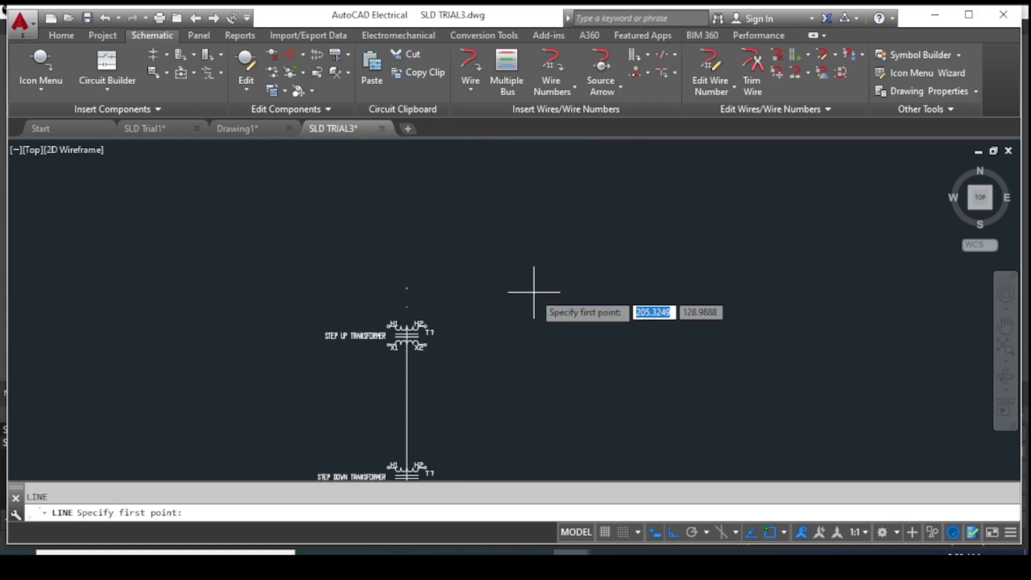
scroll(406, 285, "up", 1)
scroll(410, 301, "up", 4)
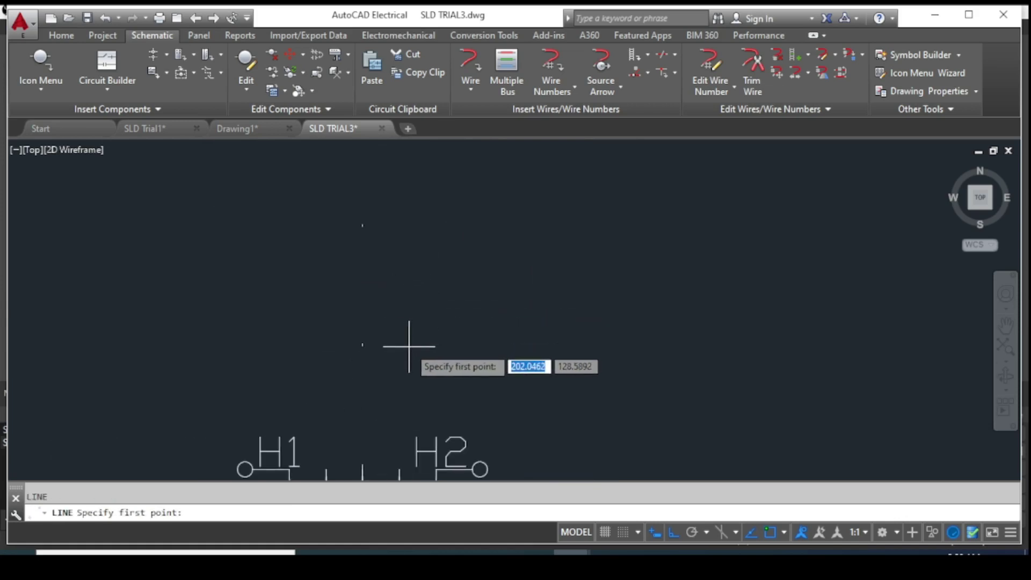
middle_click_drag(374, 418, 436, 362)
key("Escape")
key("Return")
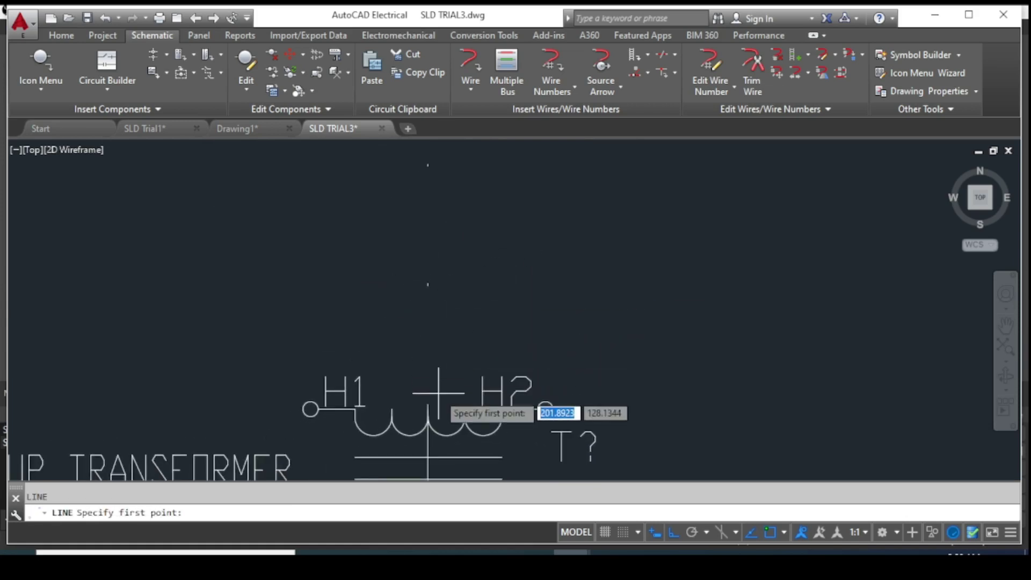
left_click(428, 404)
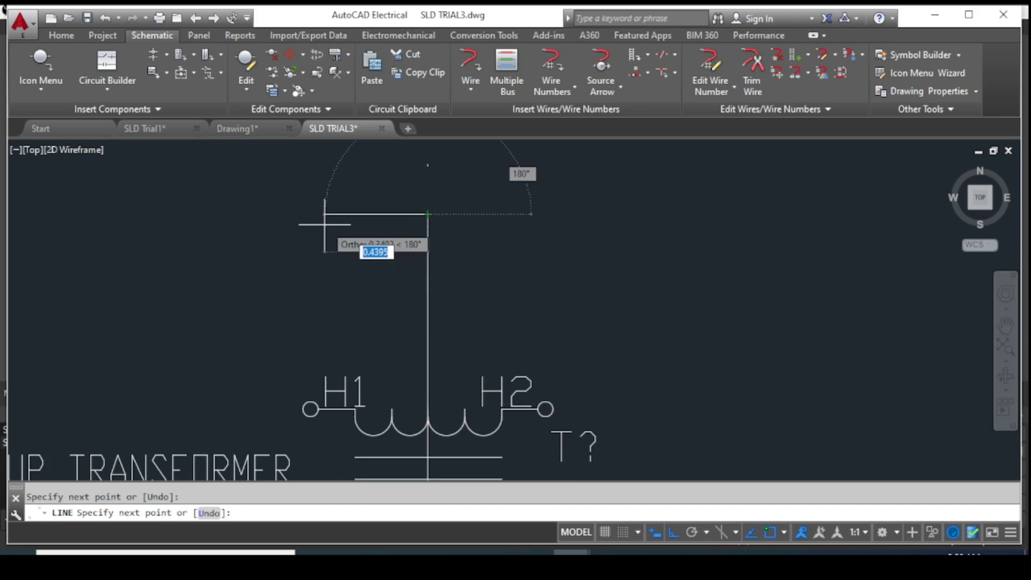
key("Escape")
scroll(580, 288, "down", 1)
mouse_move(575, 292)
middle_mouse_down()
mouse_move(569, 214)
mouse_move(569, 299)
middle_mouse_up()
type("T")
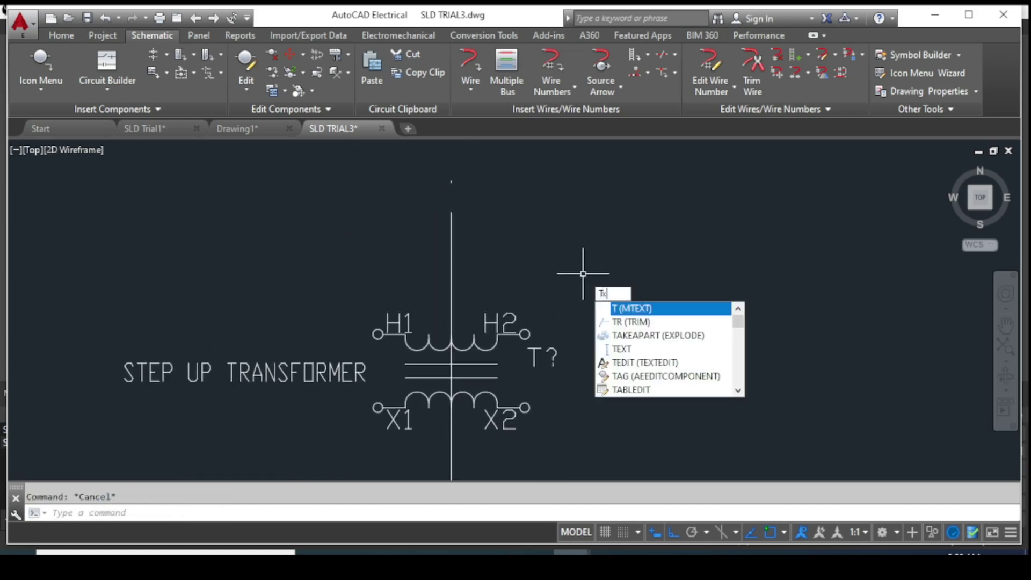
Start single-line text above the step-up transformer with default height and 0 rotation
type("xt")
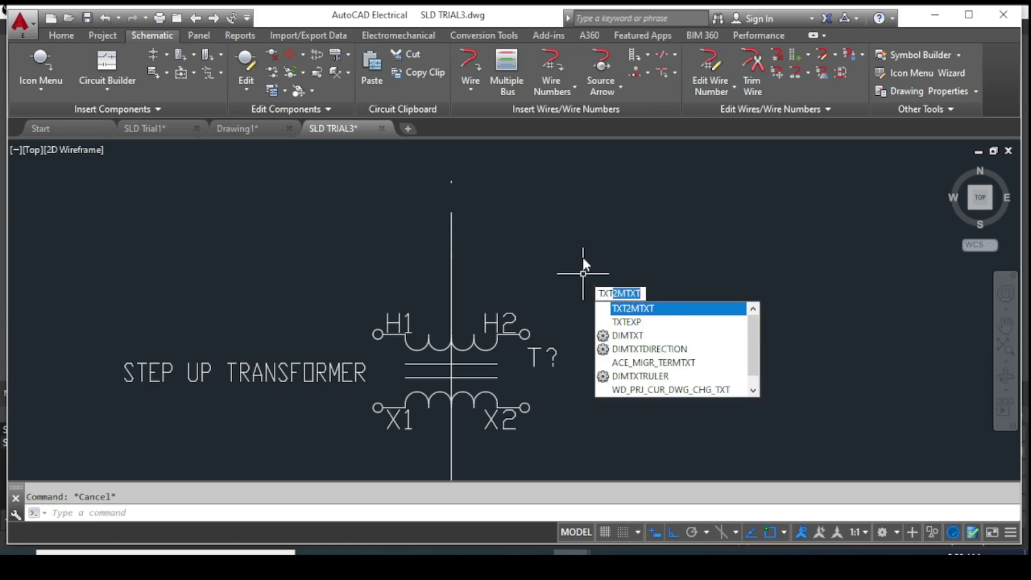
key("BackSpace")
key("BackSpace")
key("BackSpace")
type("ex")
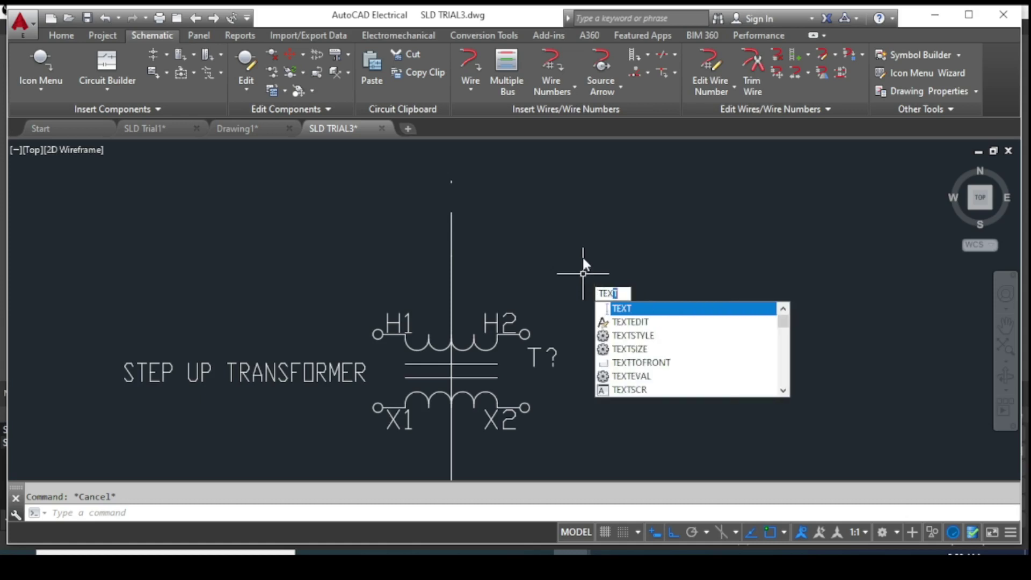
type("t")
key("Return")
left_click(484, 218)
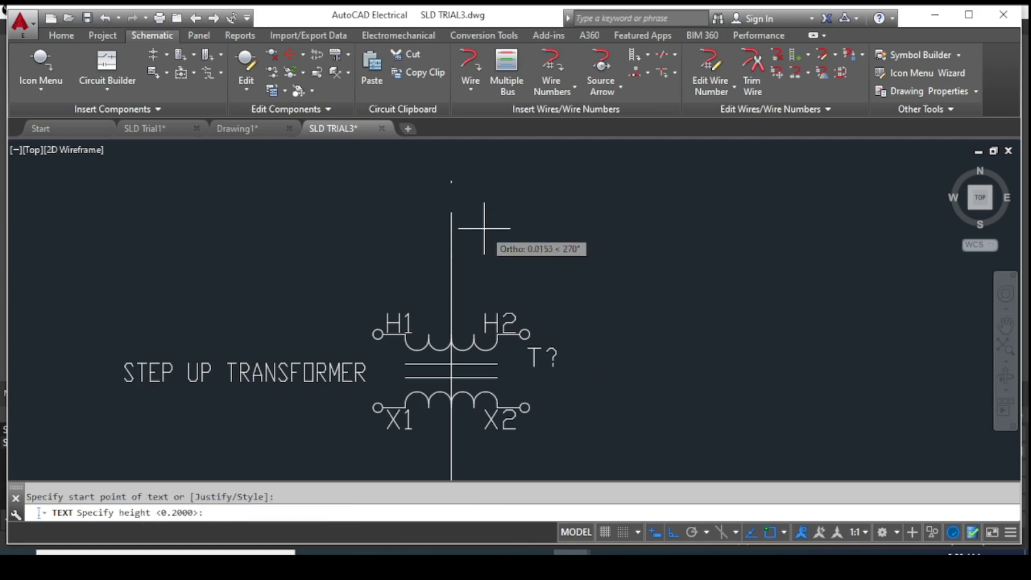
key("Return")
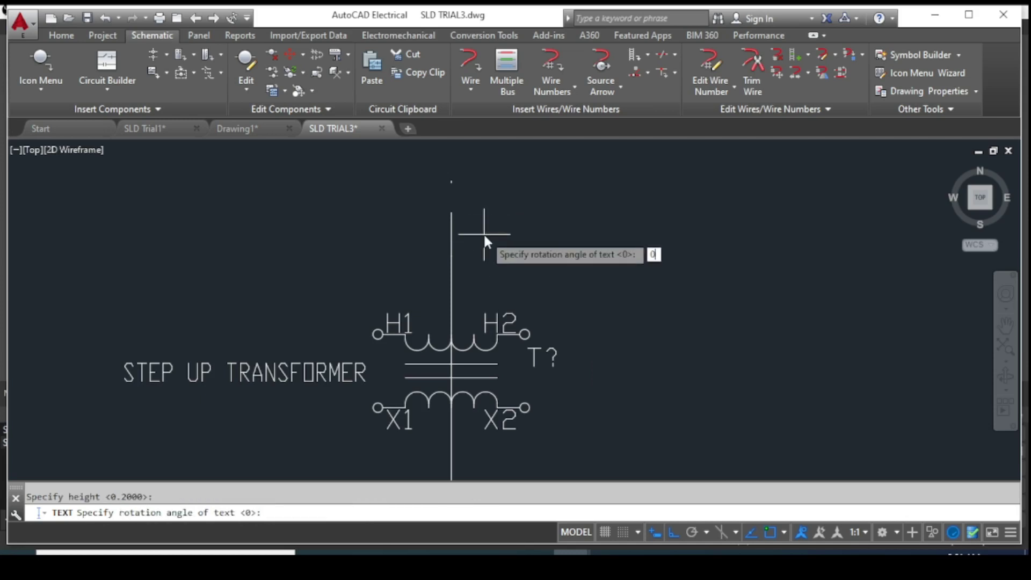
type("0")
key("Return")
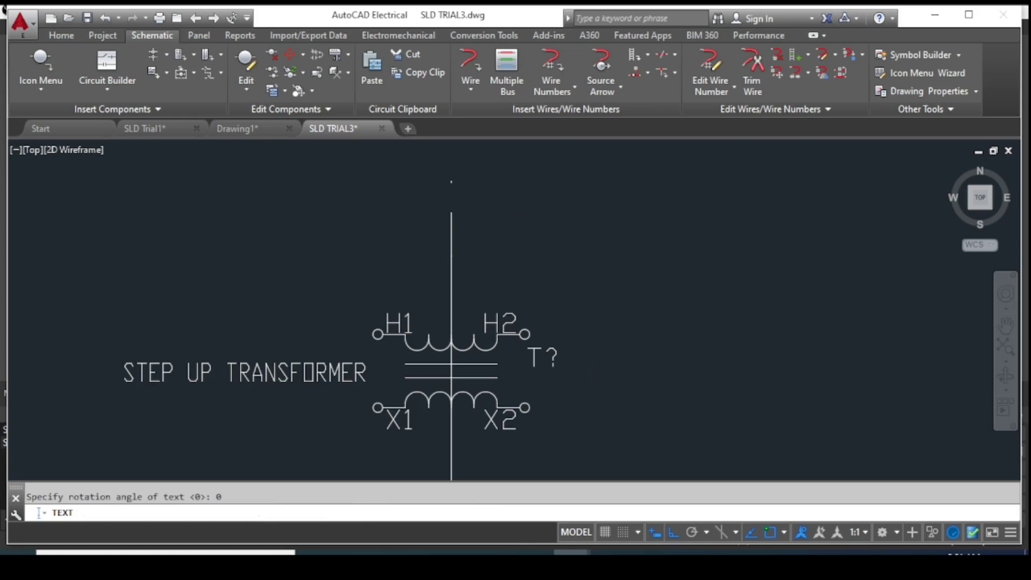
Enter the label text GENERATING STATION and zoom to check it
type("ffffff")
key("BackSpace")
key("BackSpace")
key("BackSpace")
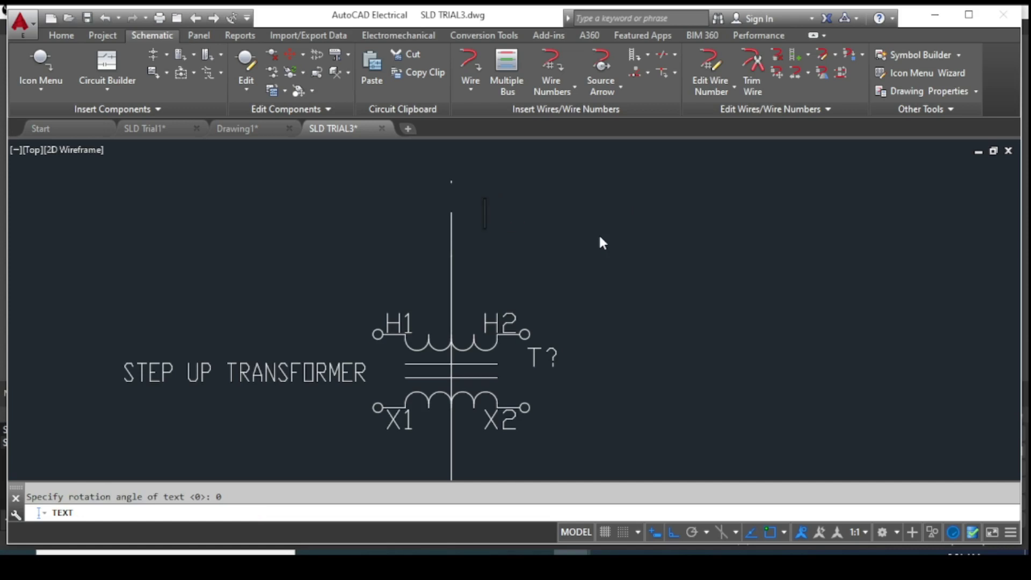
type("GENER")
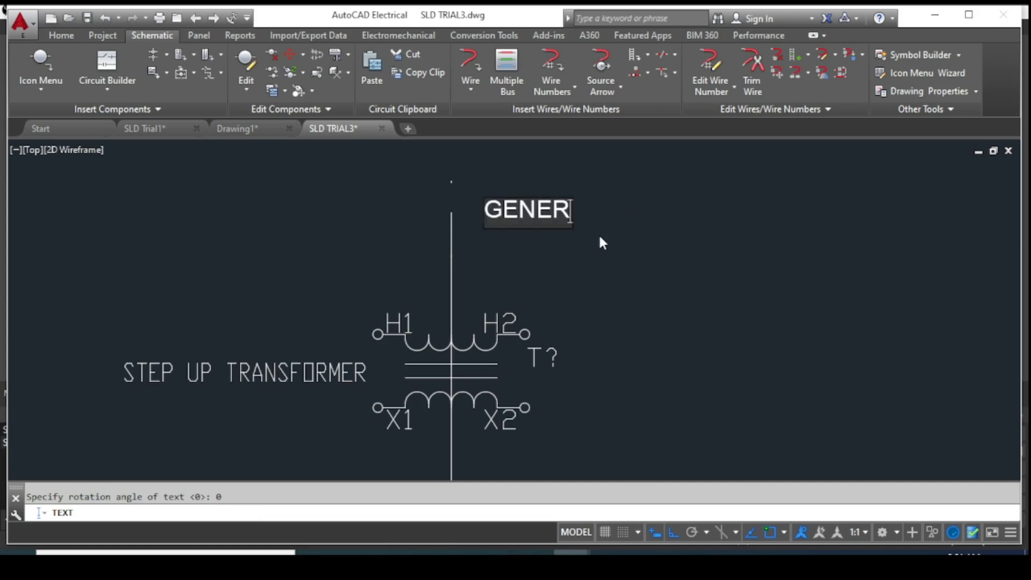
type("ATING S")
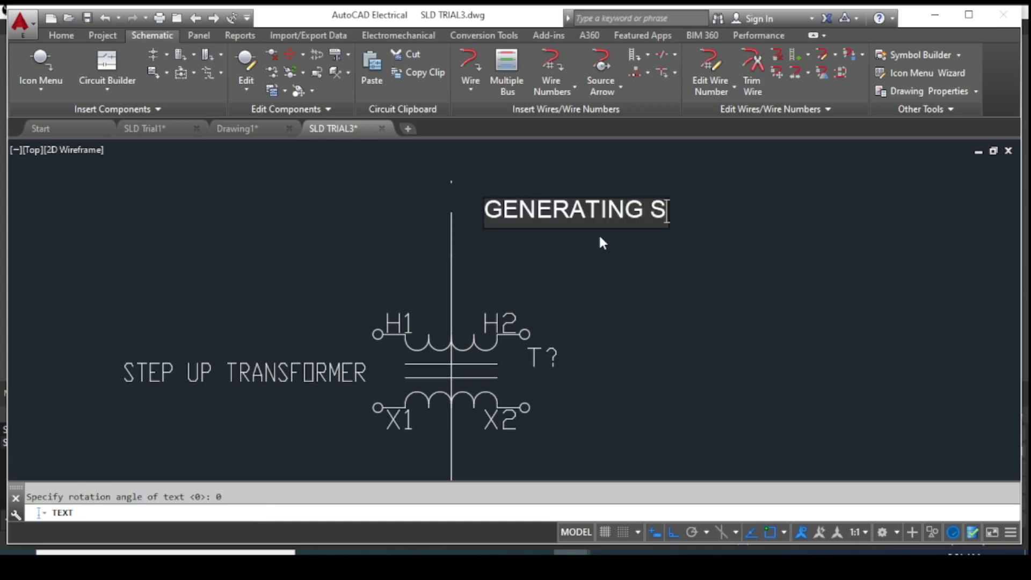
type("TATIO")
key("BackSpace")
type("I")
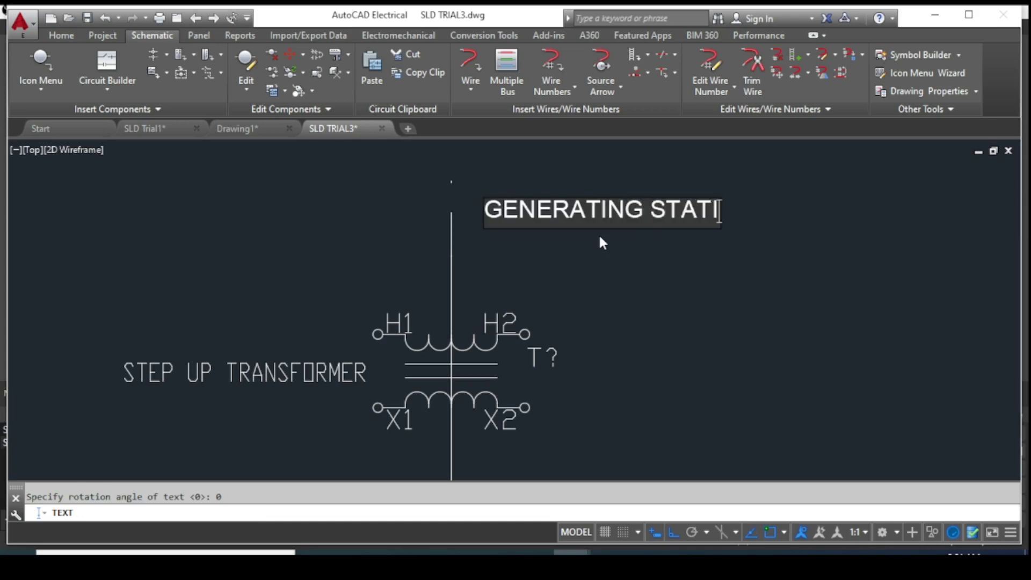
type("ON")
scroll(602, 243, "down", 2)
scroll(611, 253, "down", 2)
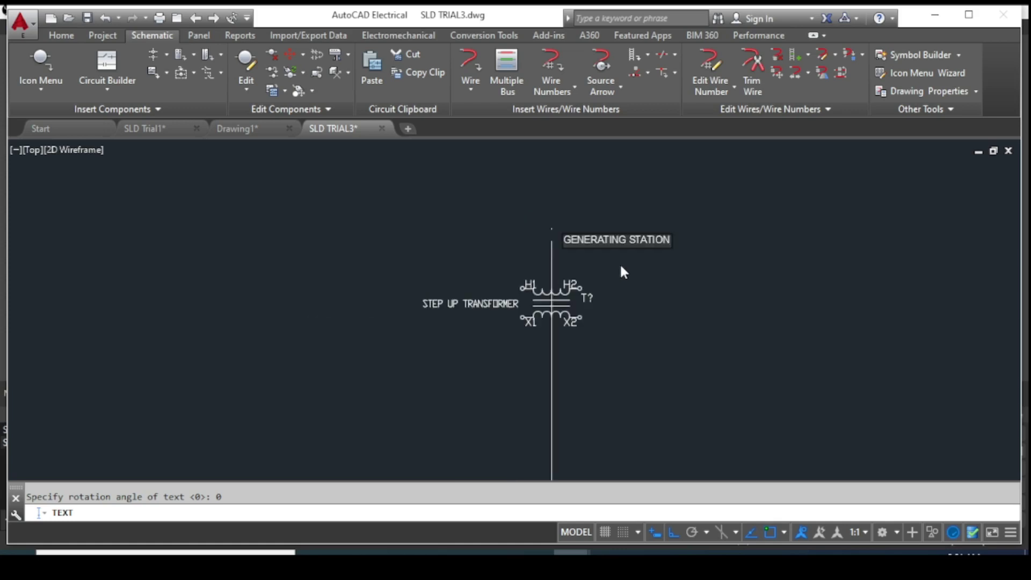
scroll(656, 329, "down", 2)
scroll(661, 338, "down", 2)
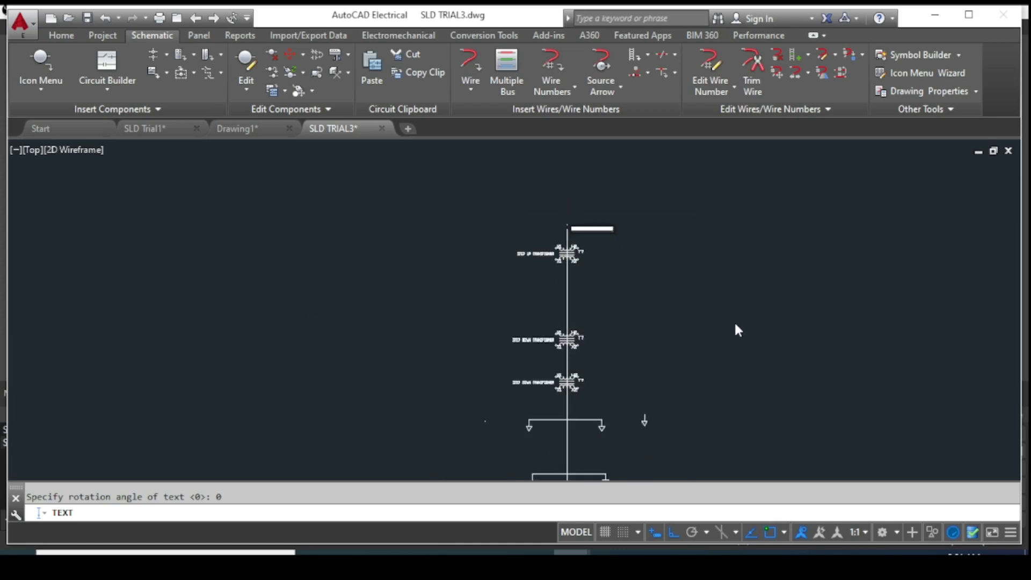
scroll(736, 329, "up", 2)
scroll(611, 269, "up", 1)
scroll(581, 258, "up", 1)
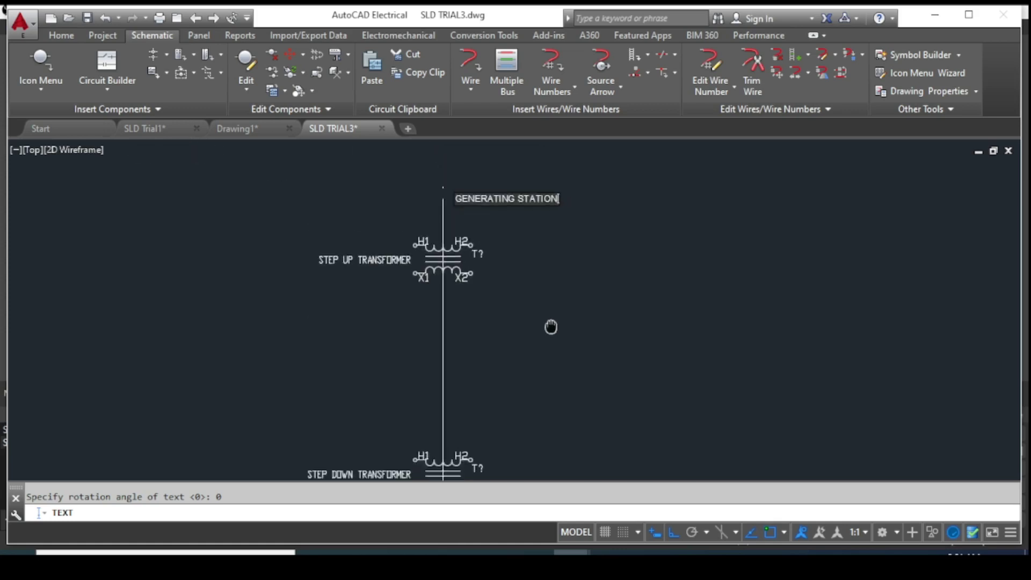
scroll(556, 322, "up", 1)
scroll(513, 285, "up", 2)
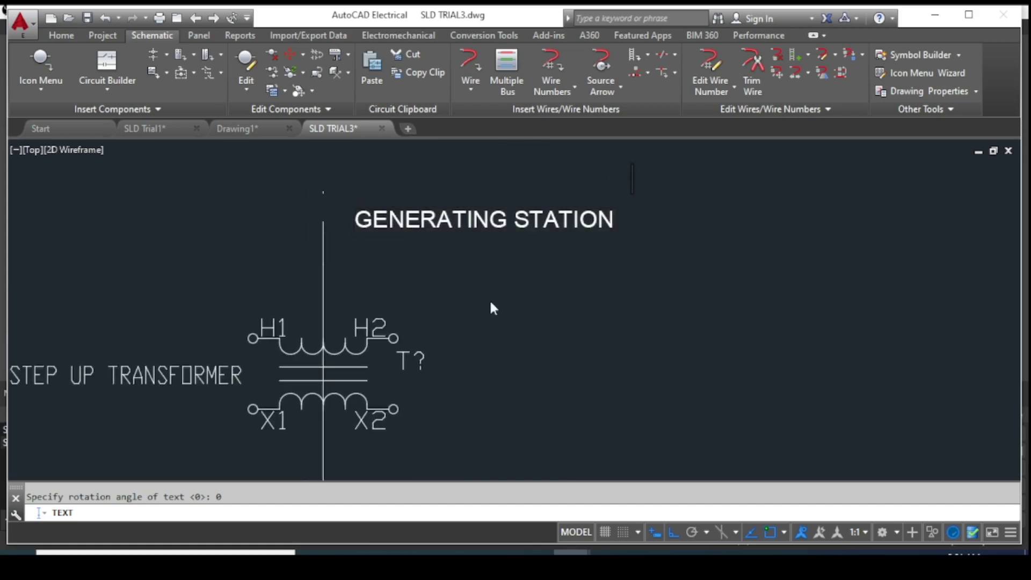
Delete the uppercase GENERATING STATION label and reframe the top of the diagram
key("Escape")
left_click_drag(534, 237, 537, 237)
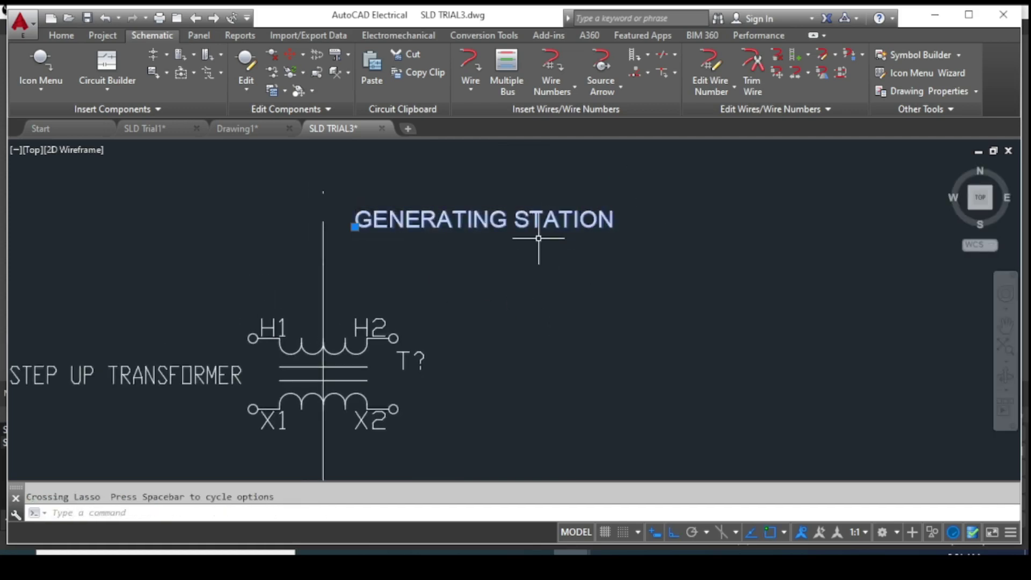
key("Delete")
mouse_move(448, 242)
middle_mouse_down()
mouse_move(587, 299)
mouse_move(670, 221)
mouse_move(534, 227)
middle_mouse_up()
scroll(669, 220, "down", 3)
scroll(669, 221, "down", 3)
mouse_move(601, 292)
middle_mouse_down()
mouse_move(582, 253)
mouse_move(578, 290)
middle_mouse_up()
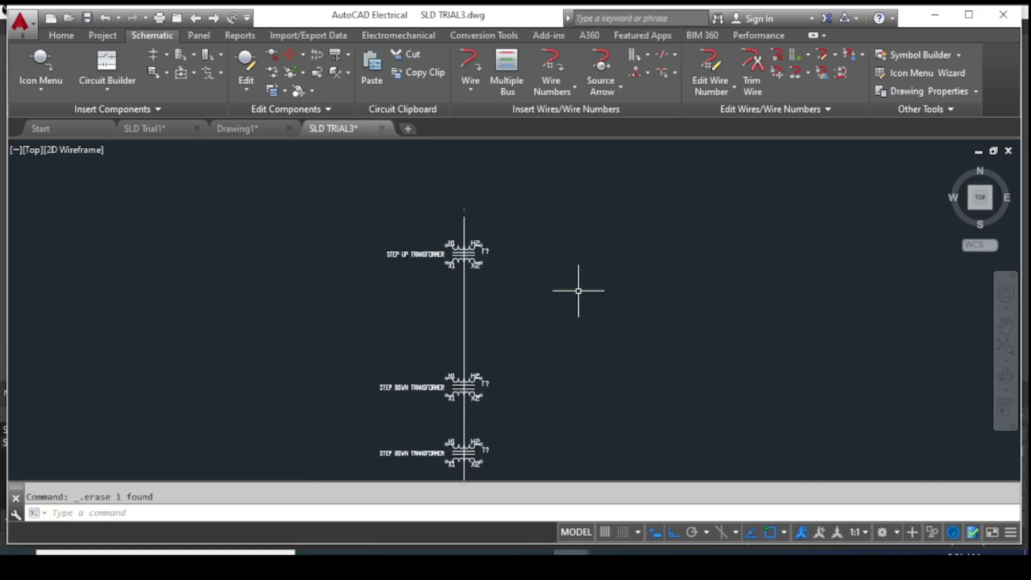
scroll(578, 290, "down", 2)
scroll(578, 291, "up", 1)
Begin a TEXT label above the line top, then abandon it after typing GE
type("TE")
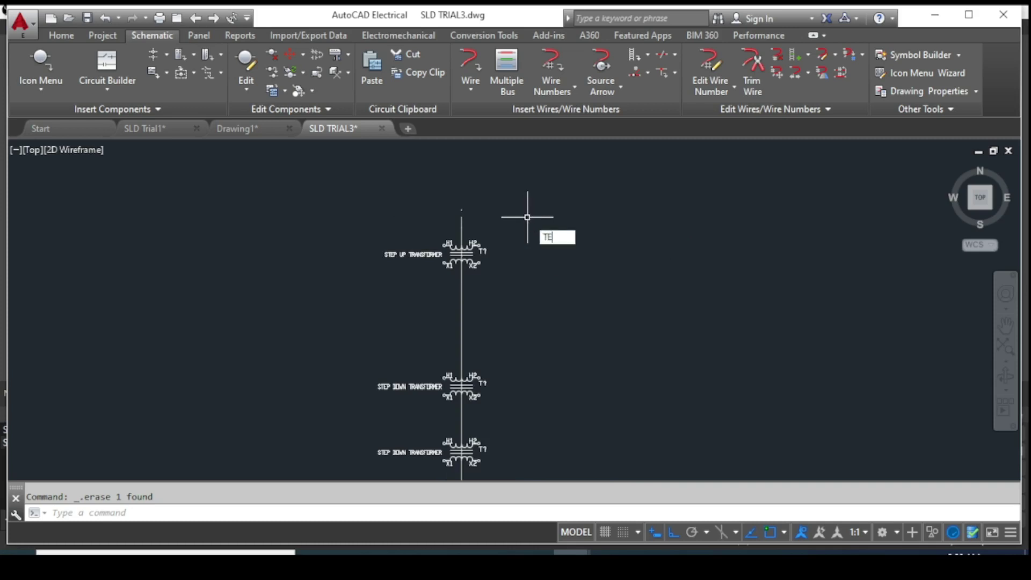
type("XT")
key("Return")
left_click(491, 193)
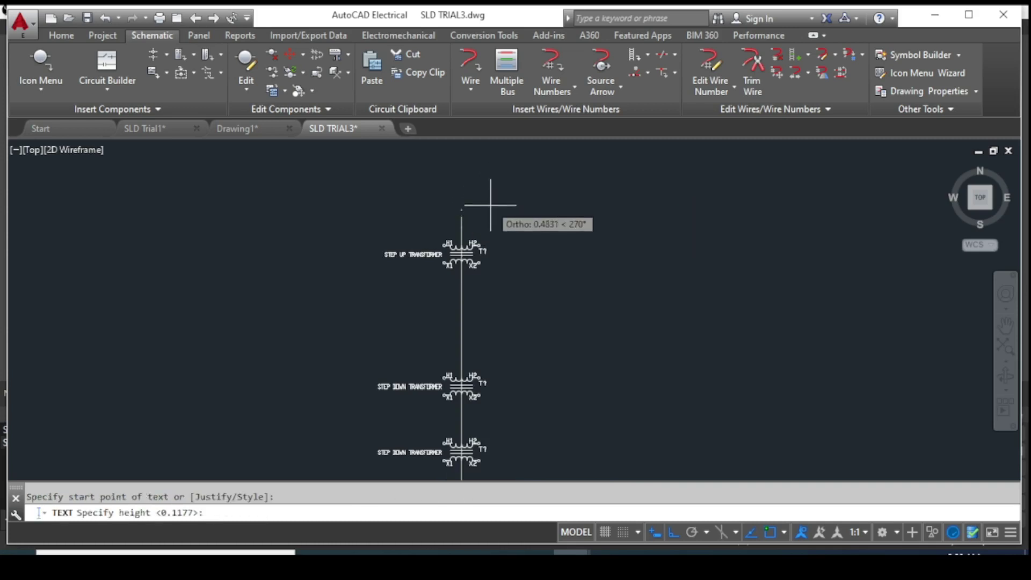
key("Return")
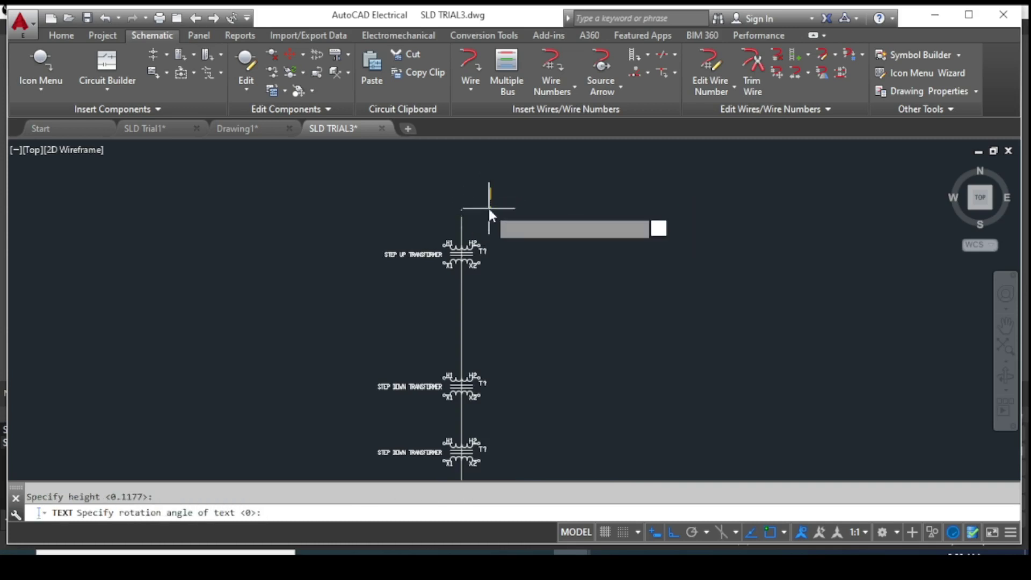
key("Return")
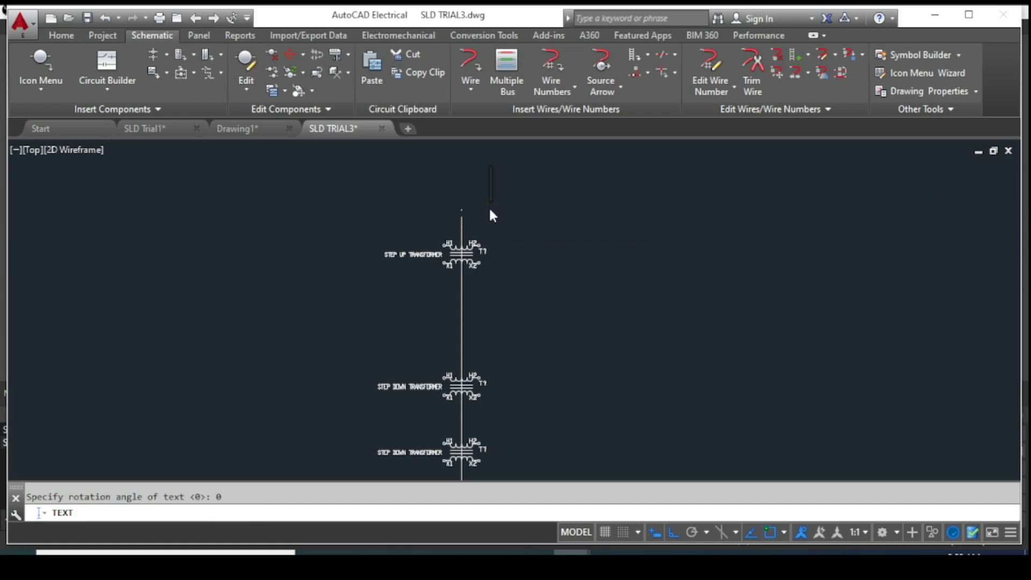
type("GE")
key("Escape")
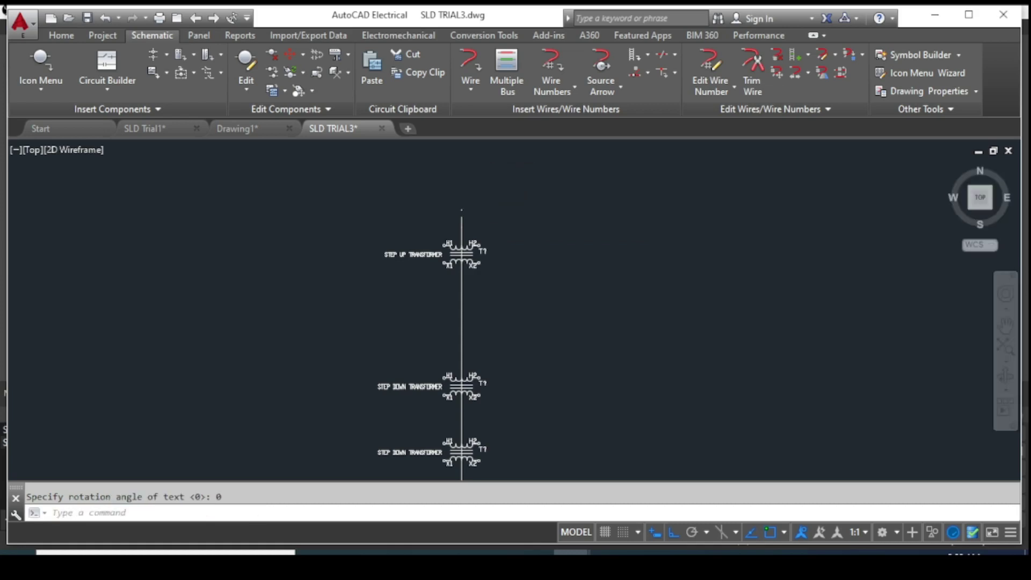
Place a 'Generating Station' label above the diagram with default height and 0 rotation
type("text")
key("Return")
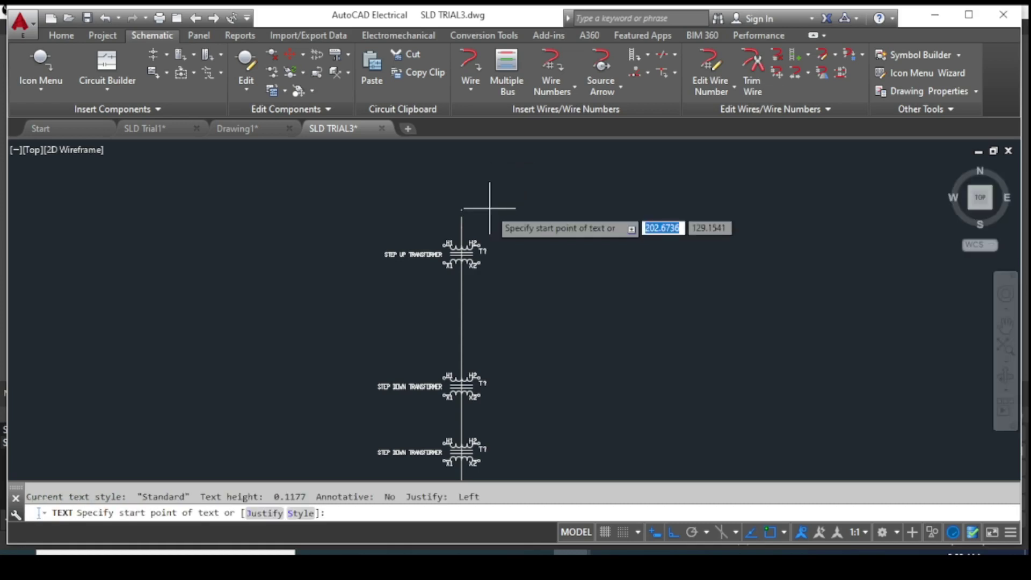
left_click(497, 213)
key("Return")
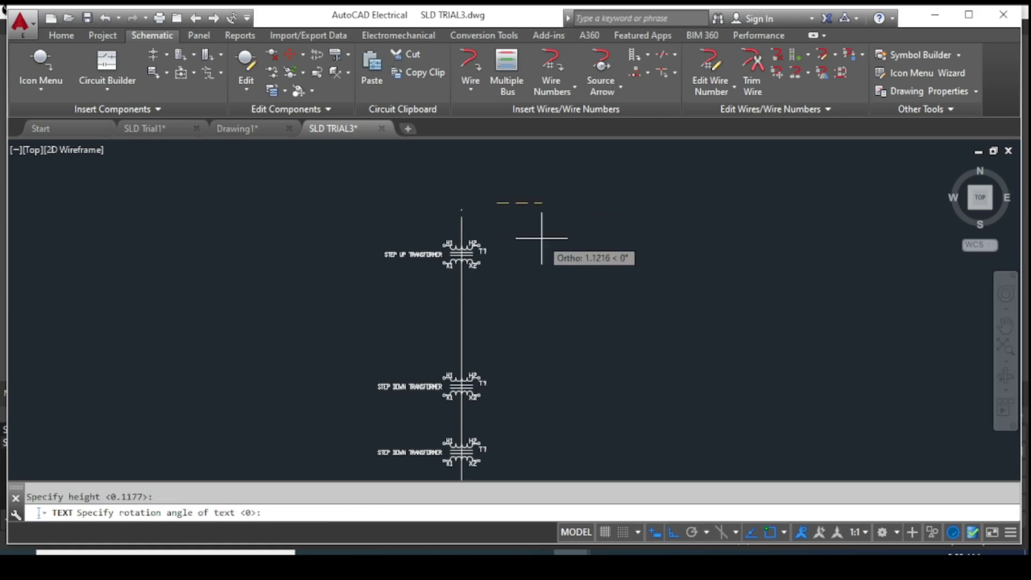
type("0")
key("Return")
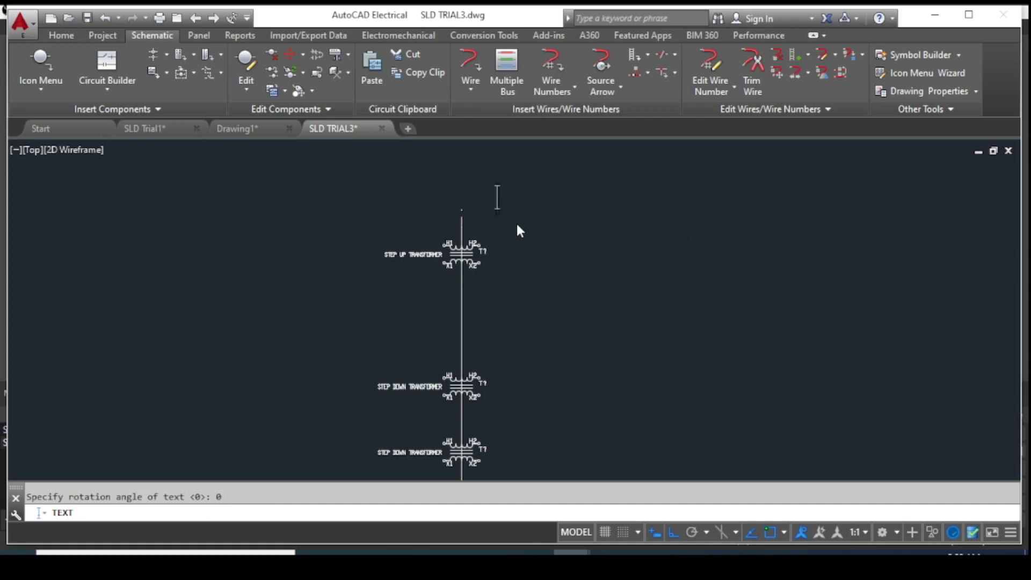
type("Genera")
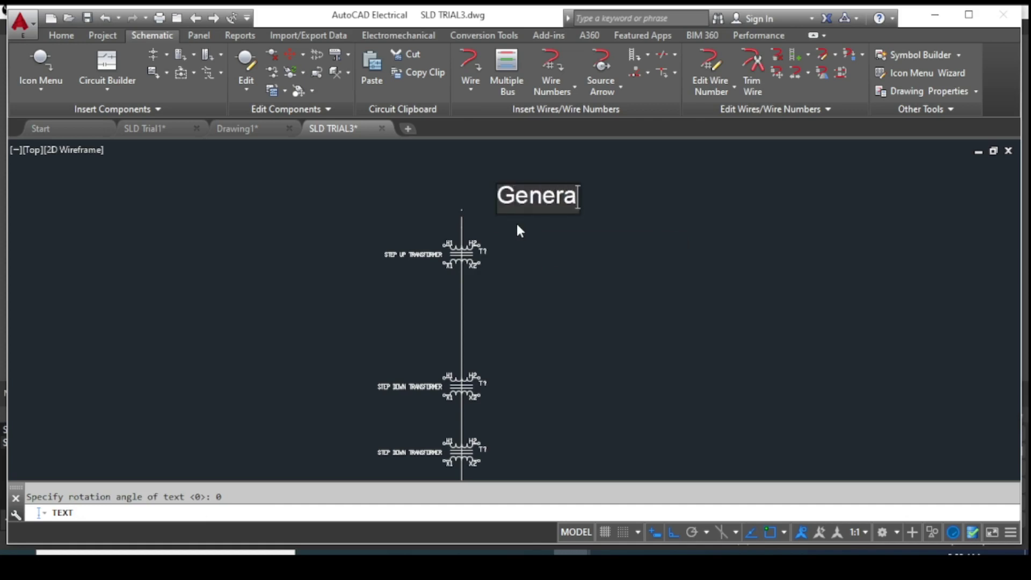
type("ting St")
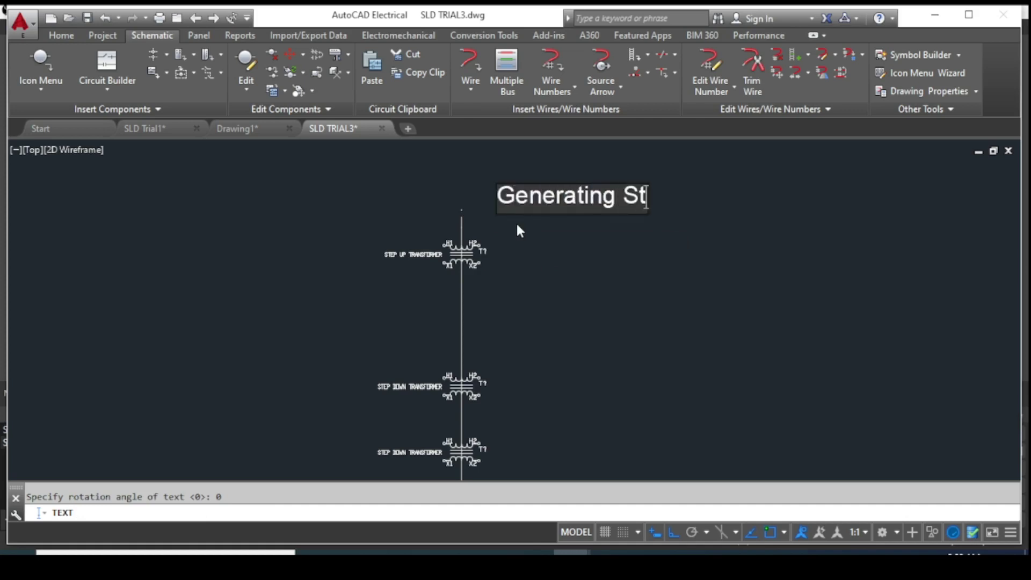
type("ation")
left_click(517, 291)
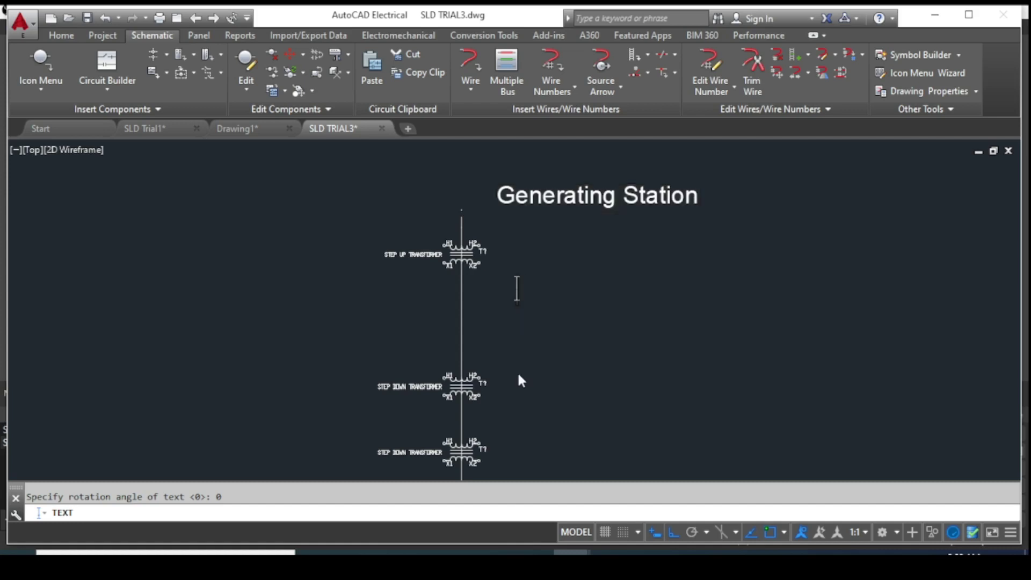
scroll(517, 371, "down", 2)
middle_click_drag(507, 365, 483, 317)
type("Trans")
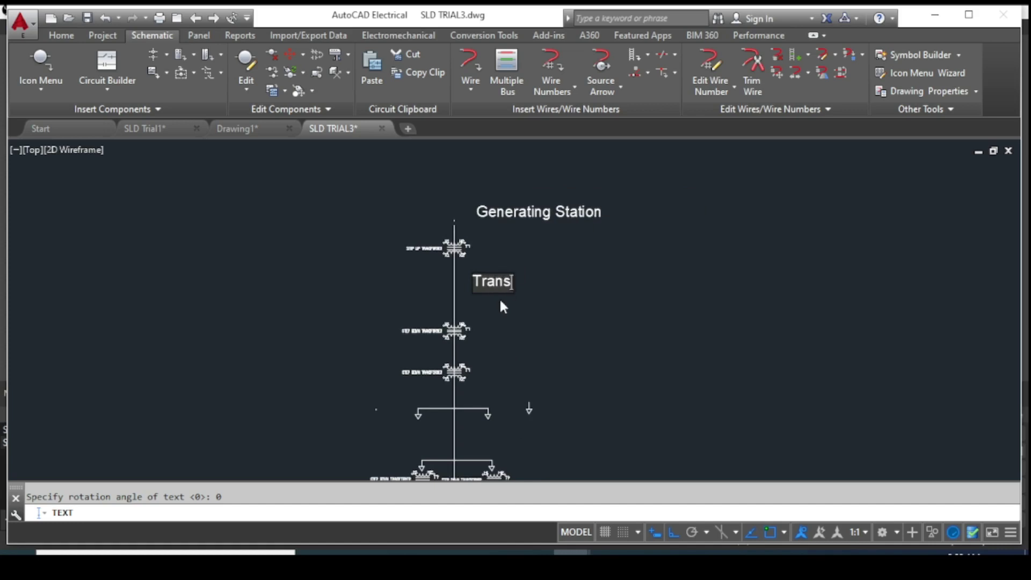
Complete the 'Transmission Line' label below the step-up transformer
type("missio")
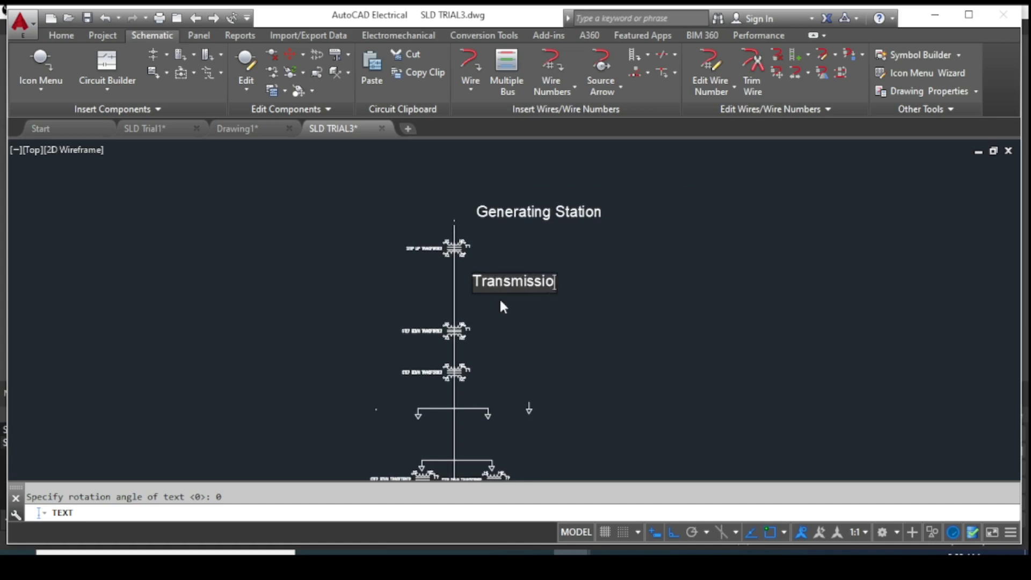
type("n Line")
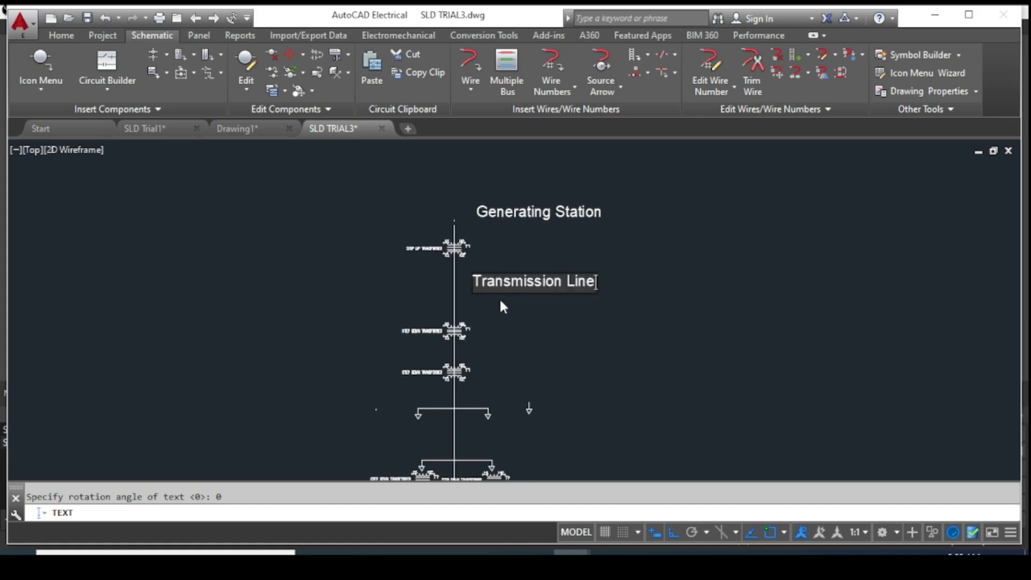
left_click(560, 373)
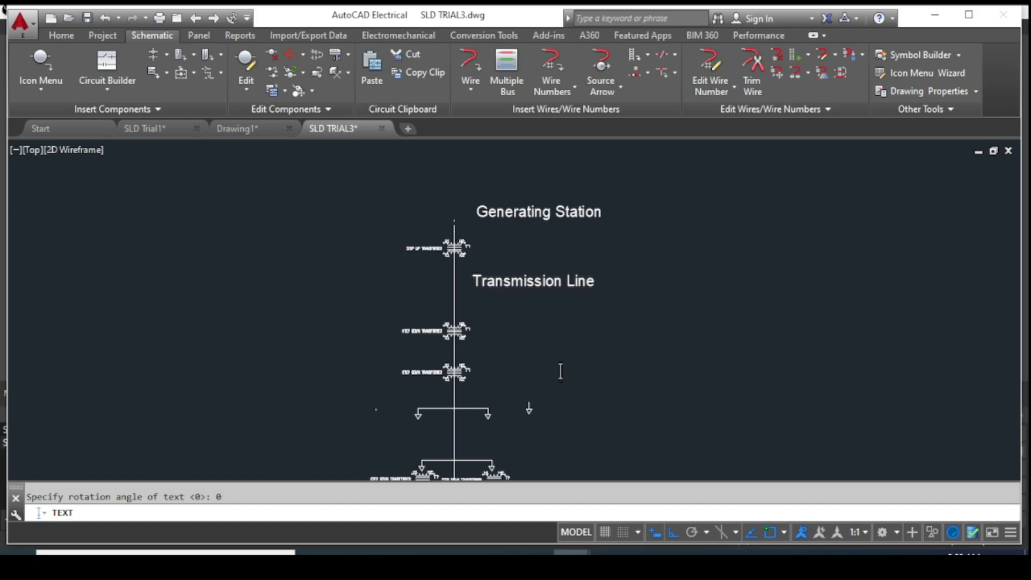
middle_click_drag(553, 301, 541, 233)
scroll(538, 244, "up", 1)
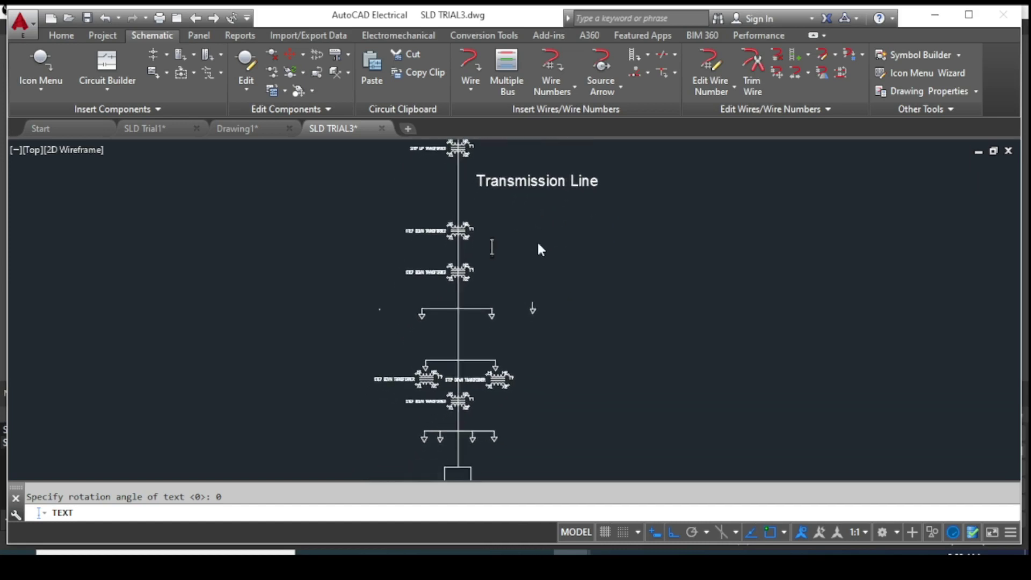
scroll(563, 256, "up", 1)
scroll(564, 261, "up", 1)
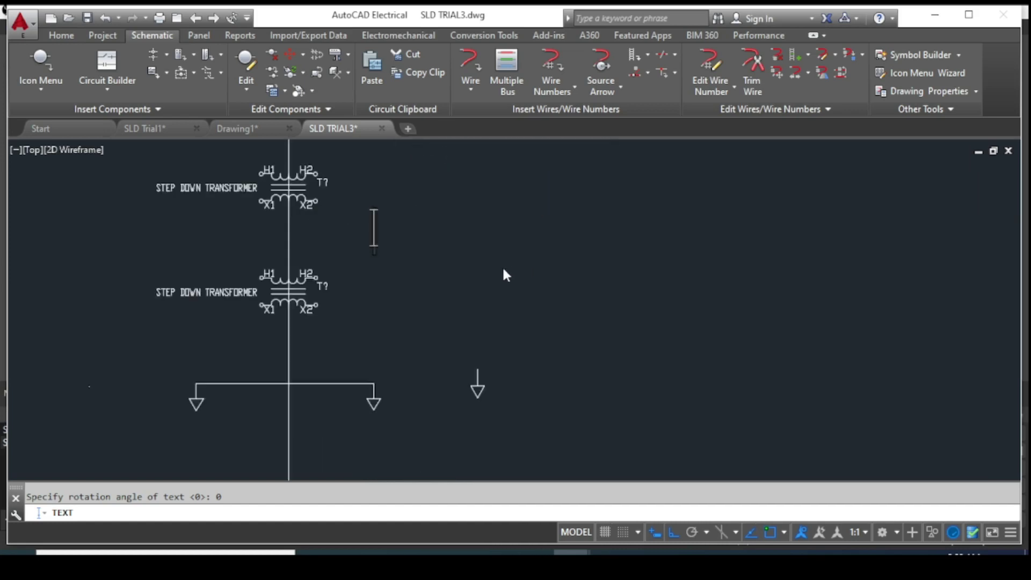
Label the section between the step-down transformers 'Sub-Transmission Line'
left_click(333, 244)
type("Sub")
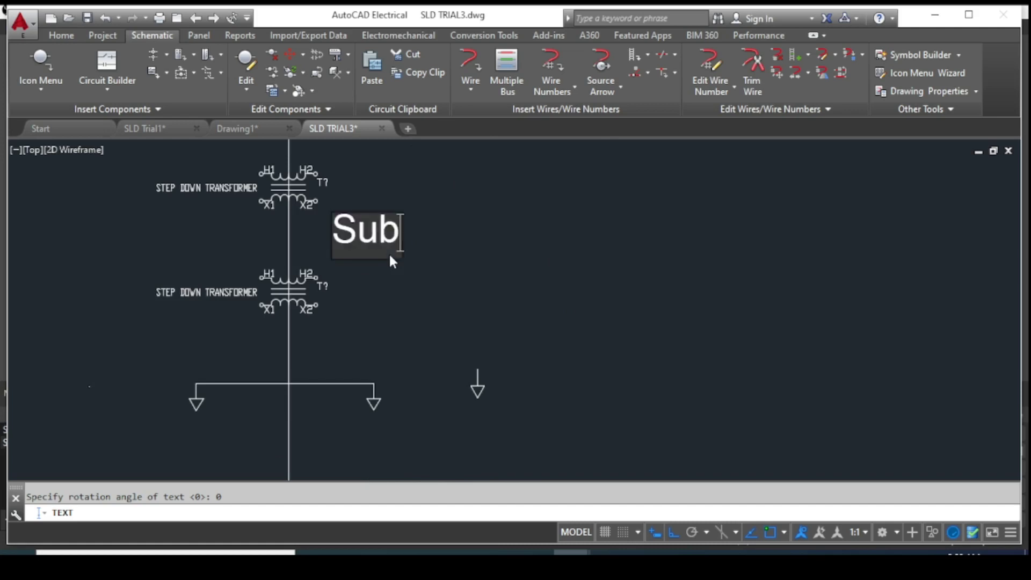
type("-Transmiss")
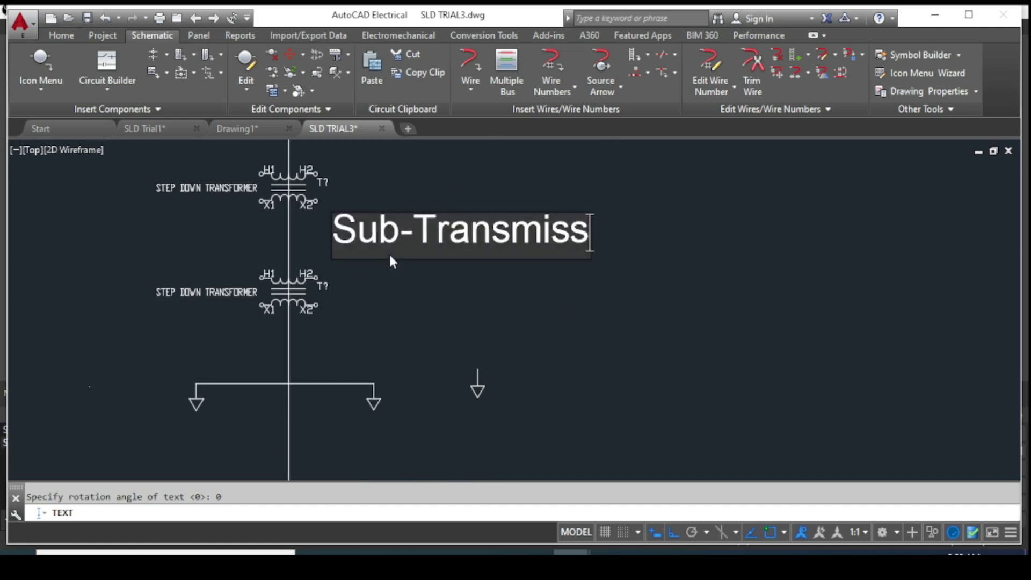
type("ion Line")
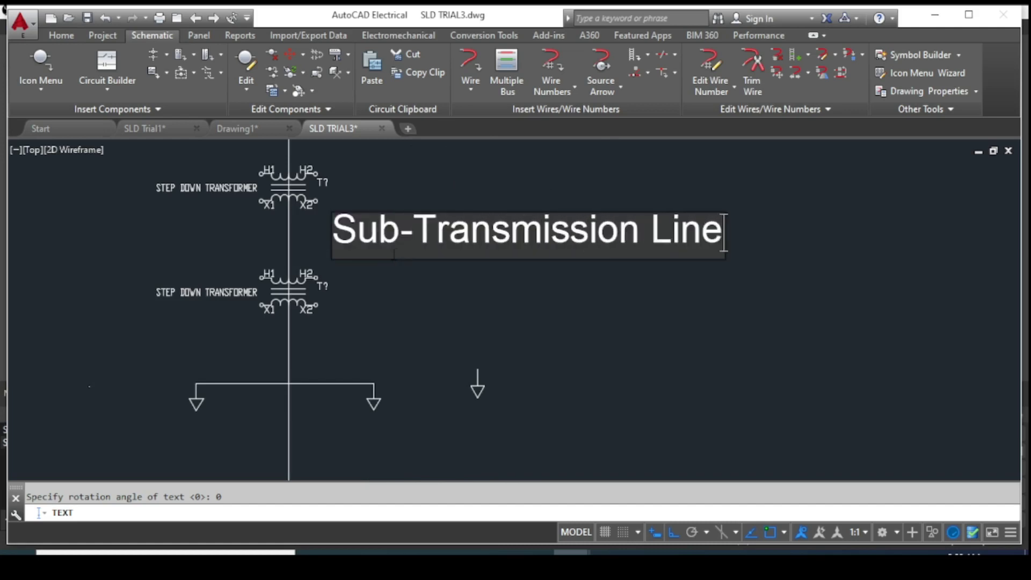
scroll(394, 253, "down", 4)
middle_click_drag(407, 299, 441, 229)
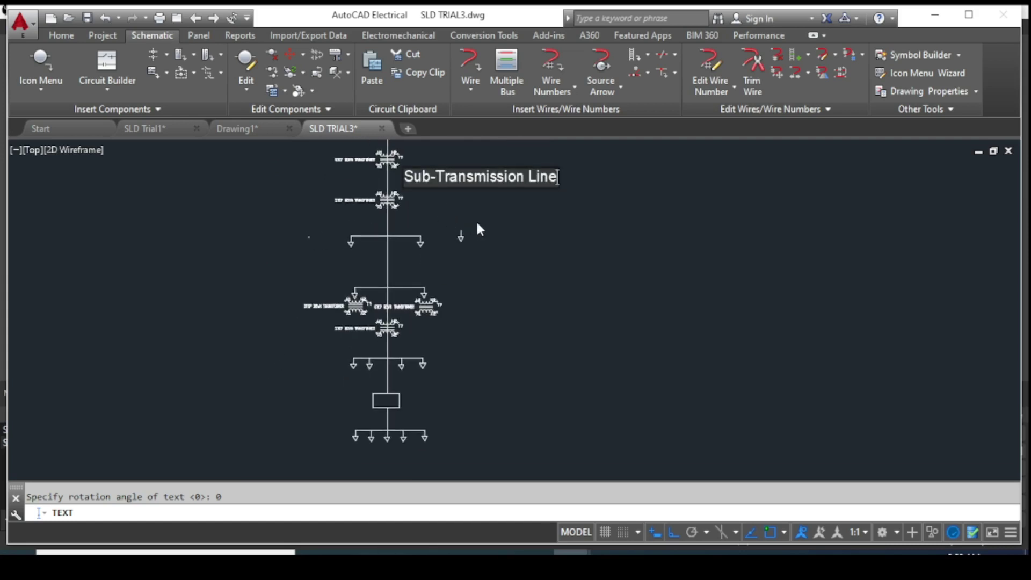
left_click(413, 223)
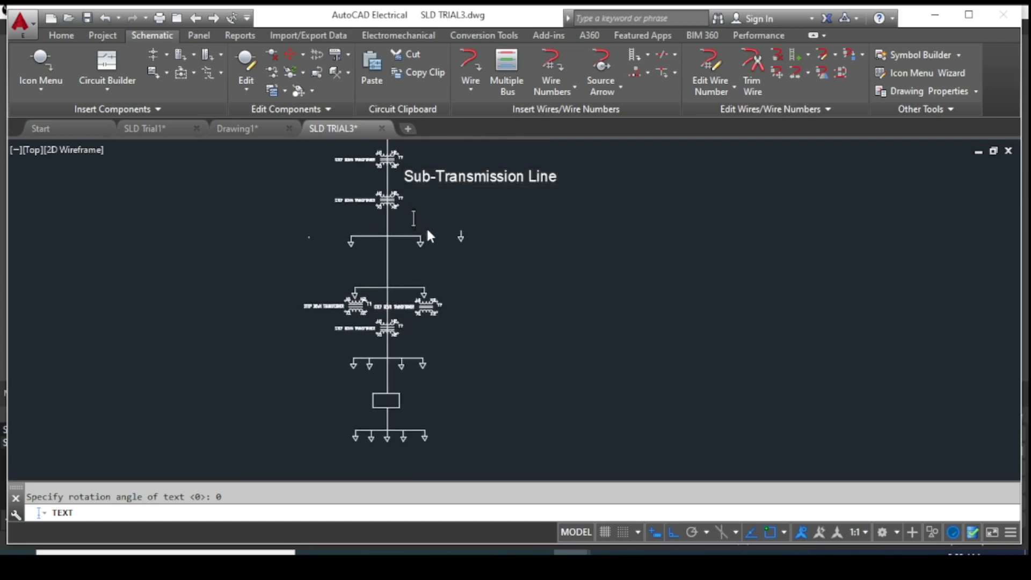
left_click(430, 261)
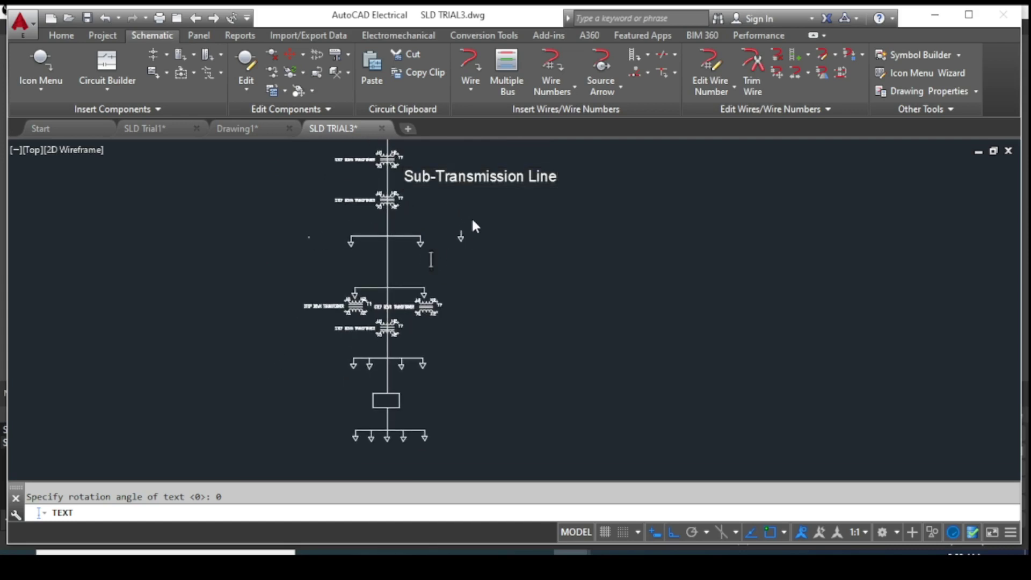
left_click(416, 221)
Complete 'Sub-Station' and add 'Primary Distributor' just below it
type("at")
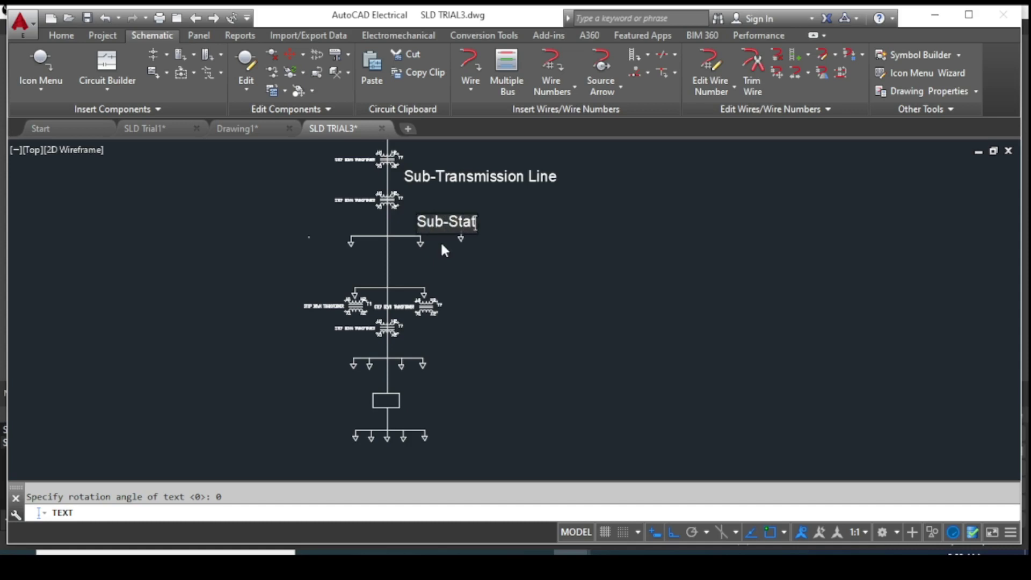
type("ion")
left_click(477, 279)
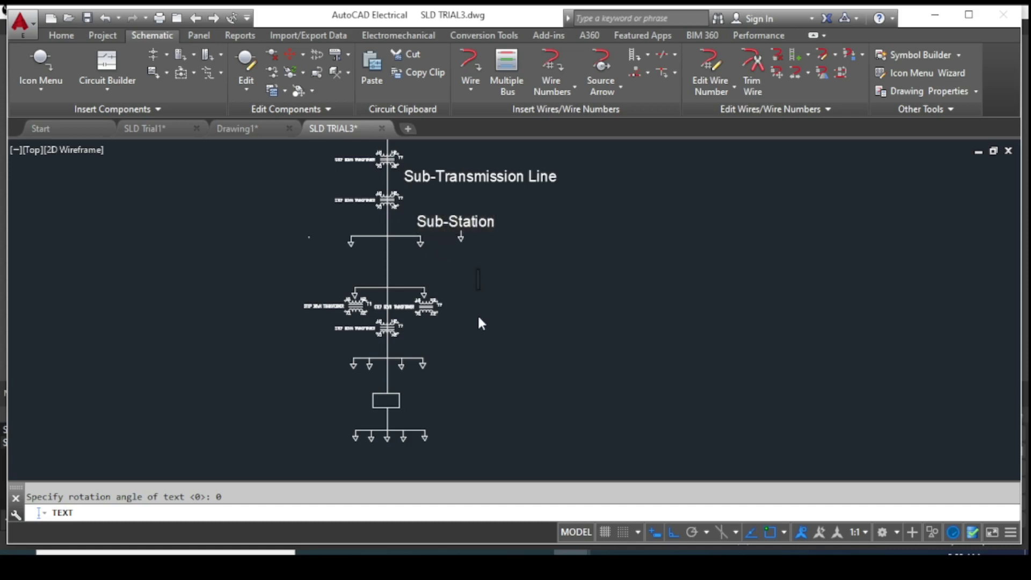
left_click(402, 274)
type("P")
type("o")
key("BackSpace")
type("rima")
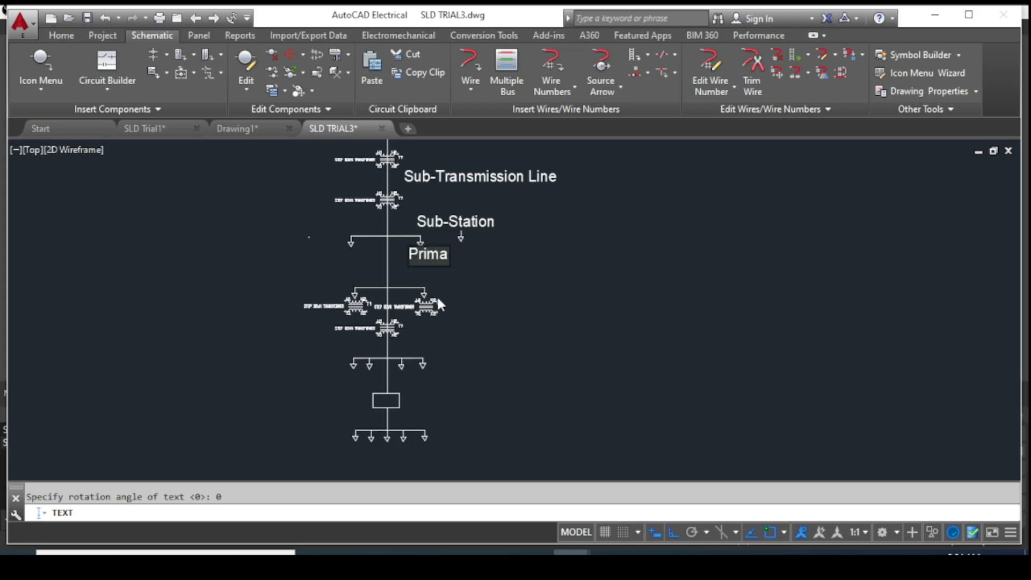
type("ry Distri")
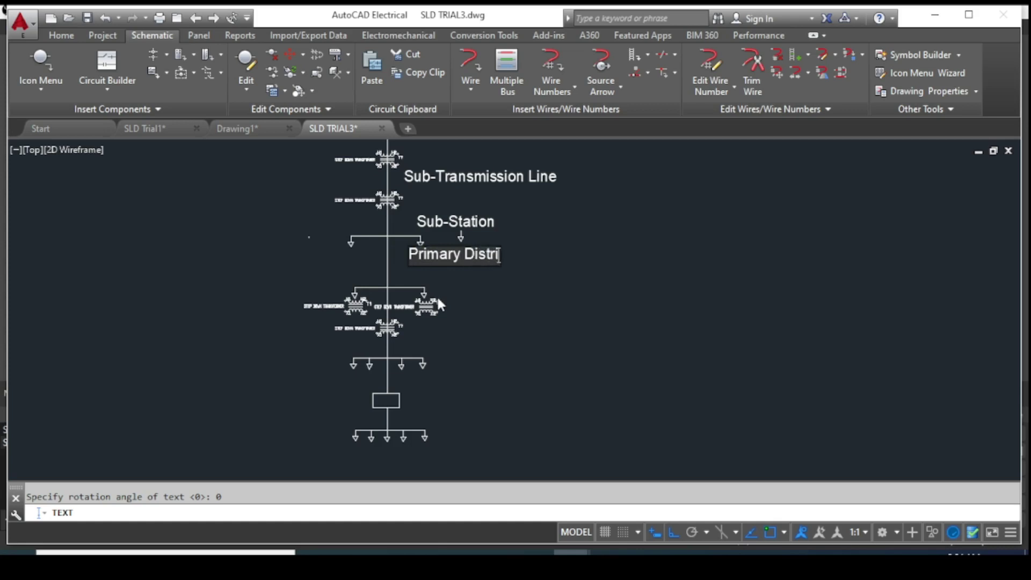
type("butor")
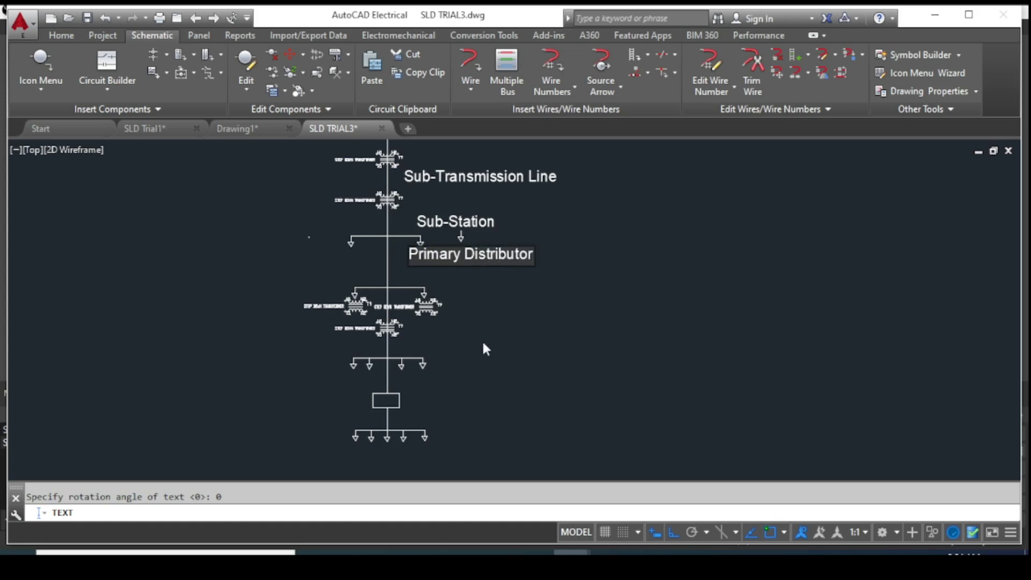
Label the right-hand step-down transformer 'distribution Transformer'
mouse_move(459, 310)
middle_mouse_down()
mouse_move(502, 269)
mouse_move(511, 285)
middle_mouse_up()
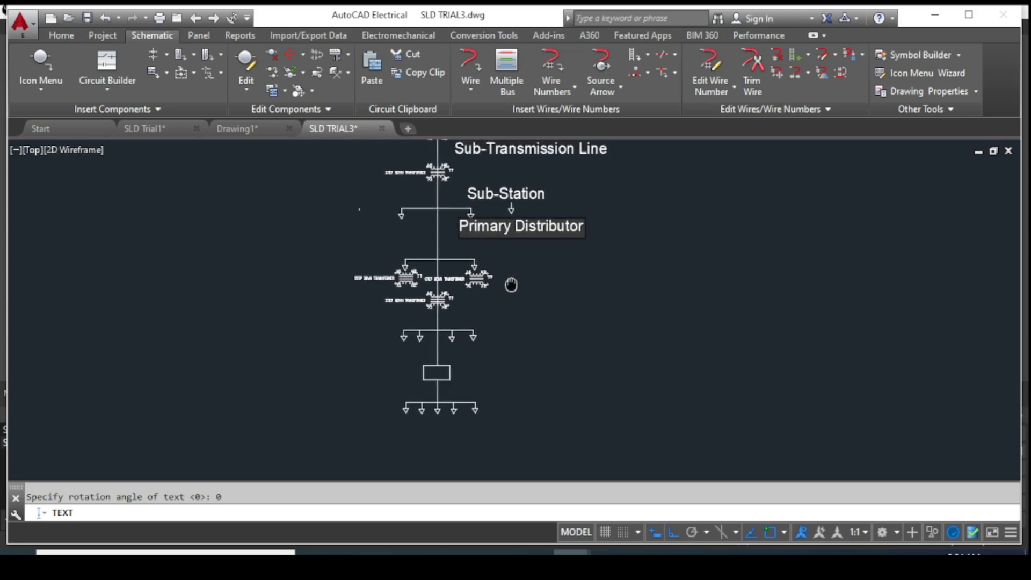
scroll(458, 285, "up", 3)
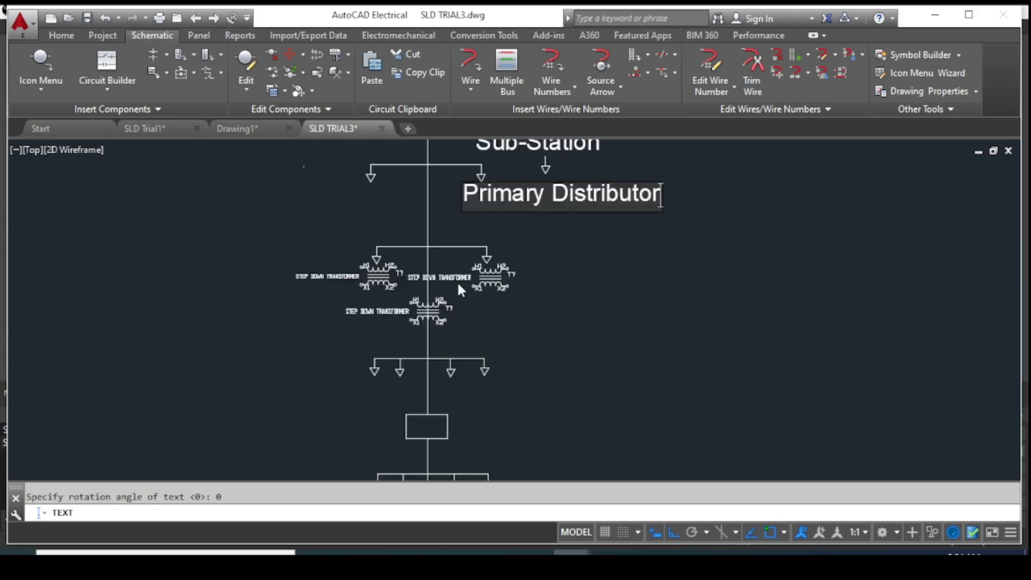
scroll(459, 284, "up", 2)
scroll(459, 290, "down", 2)
left_click(509, 265)
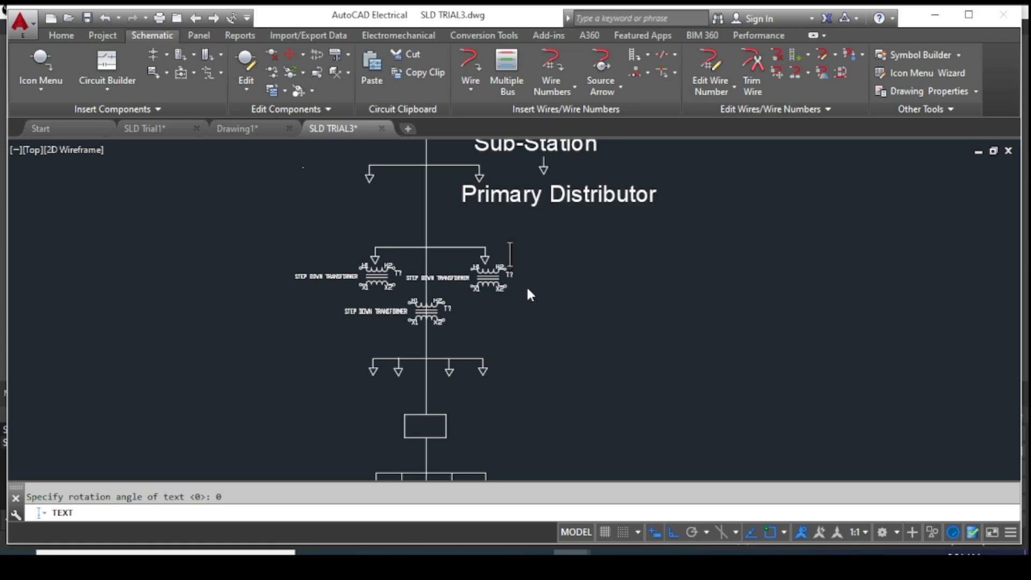
type("Tri")
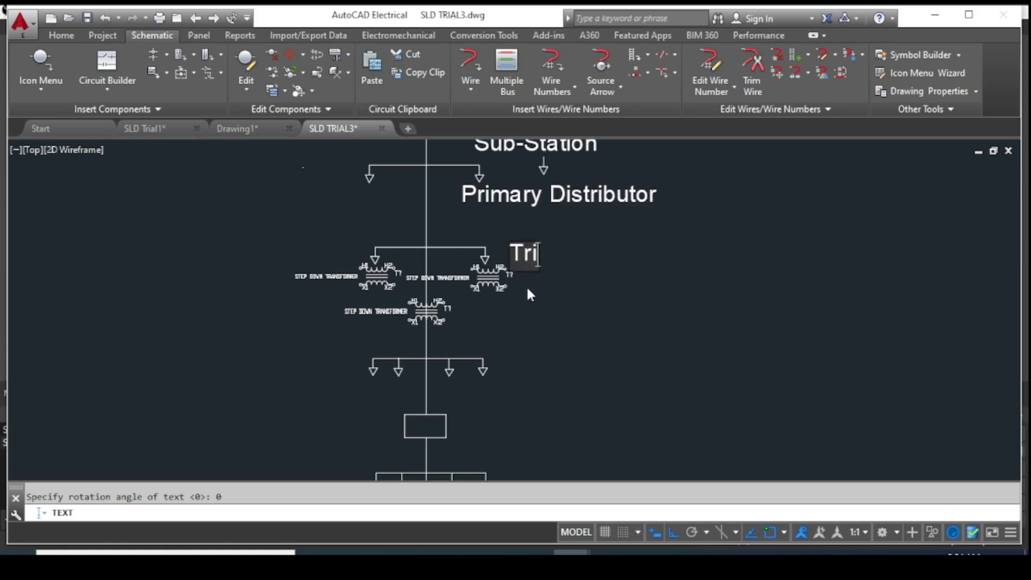
key("BackSpace")
key("BackSpace")
key("BackSpace")
type("di")
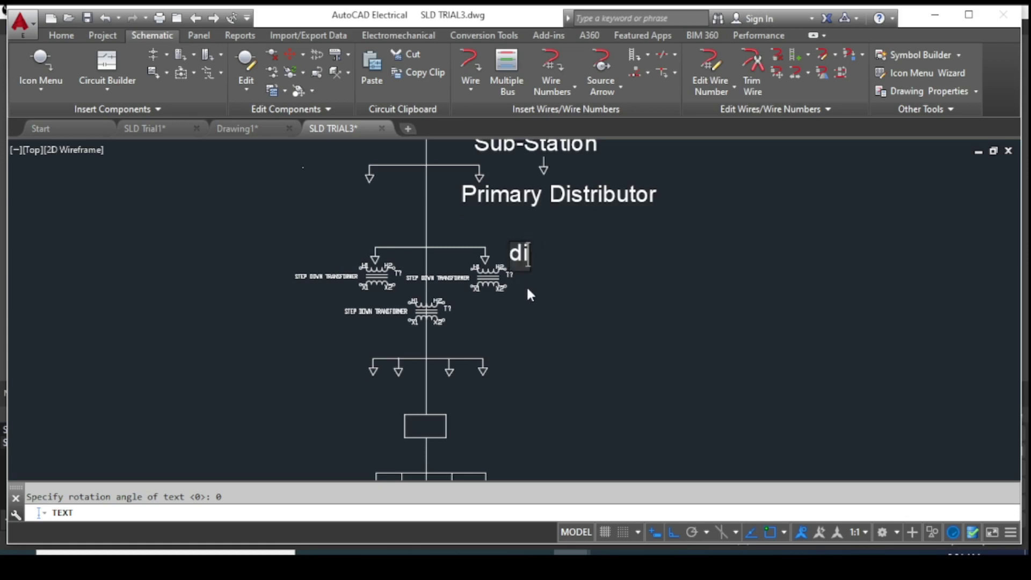
type("stributi")
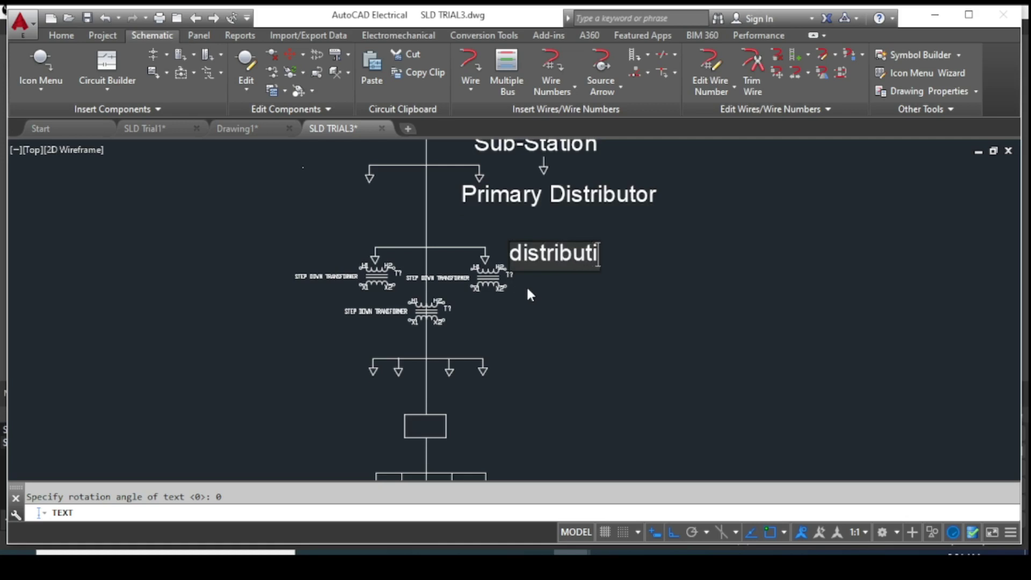
type("on ")
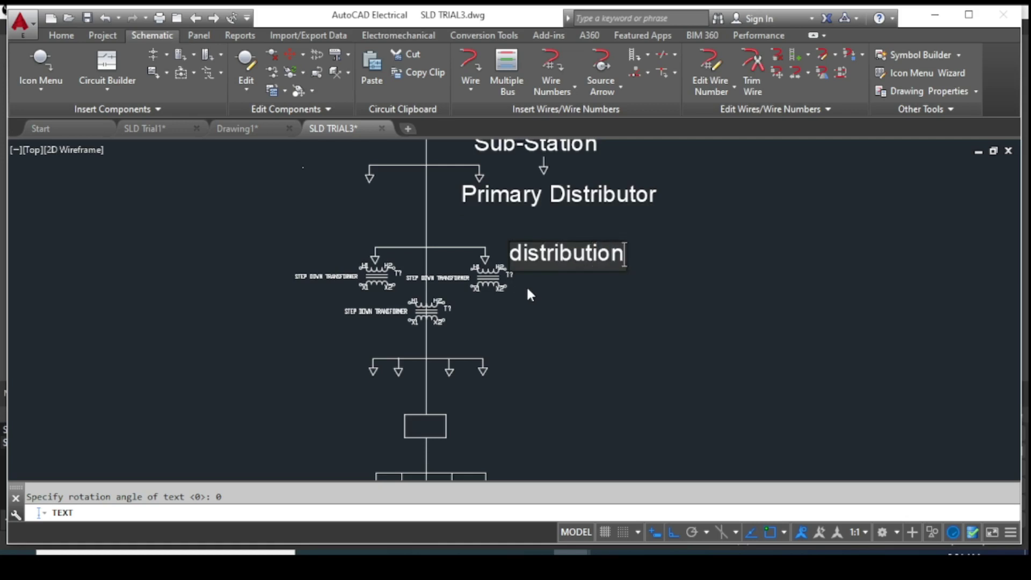
type("Transf")
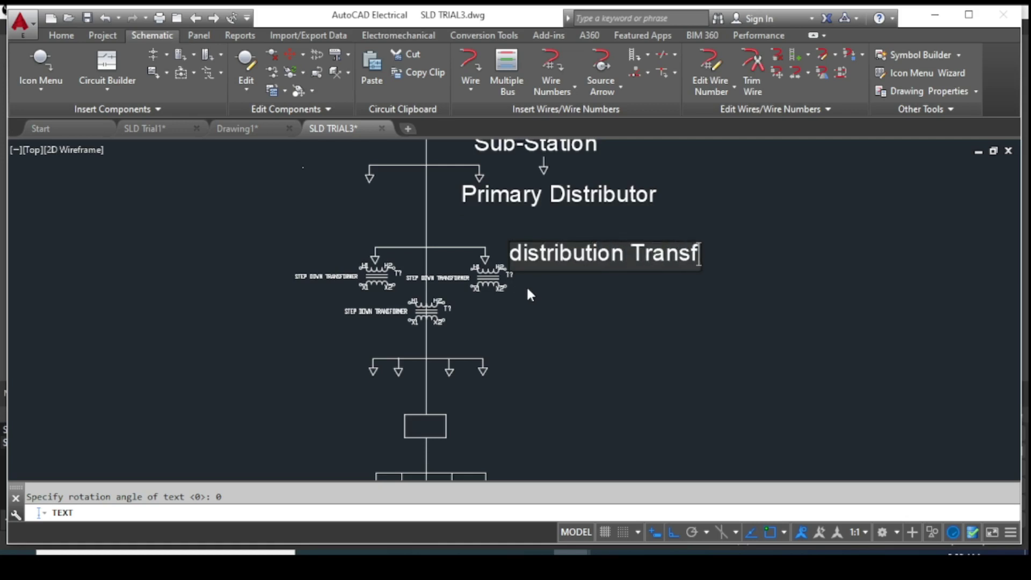
type("ormer")
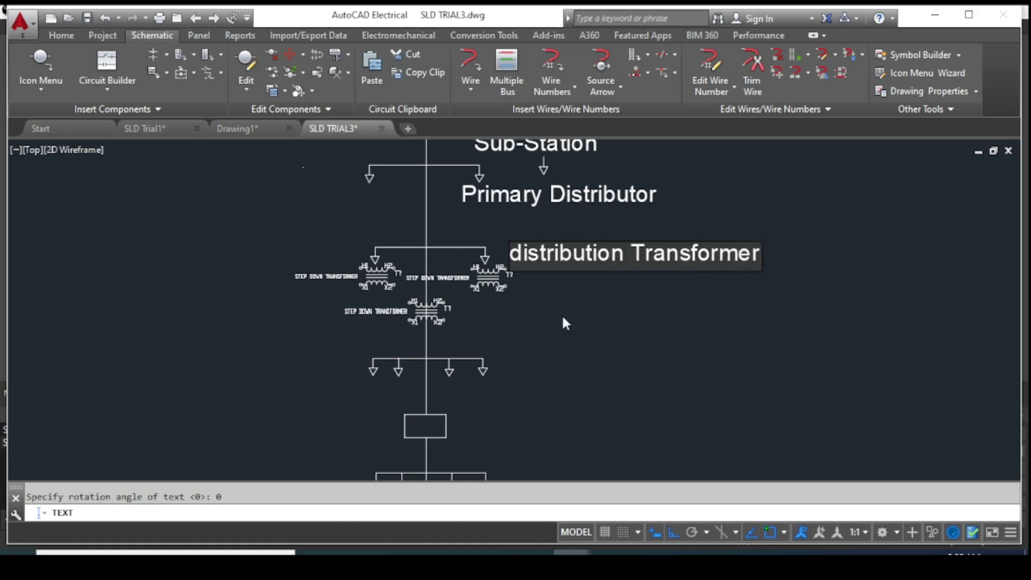
Label the secondary feeder 'Secondary Fider'
left_click(485, 325)
type("S")
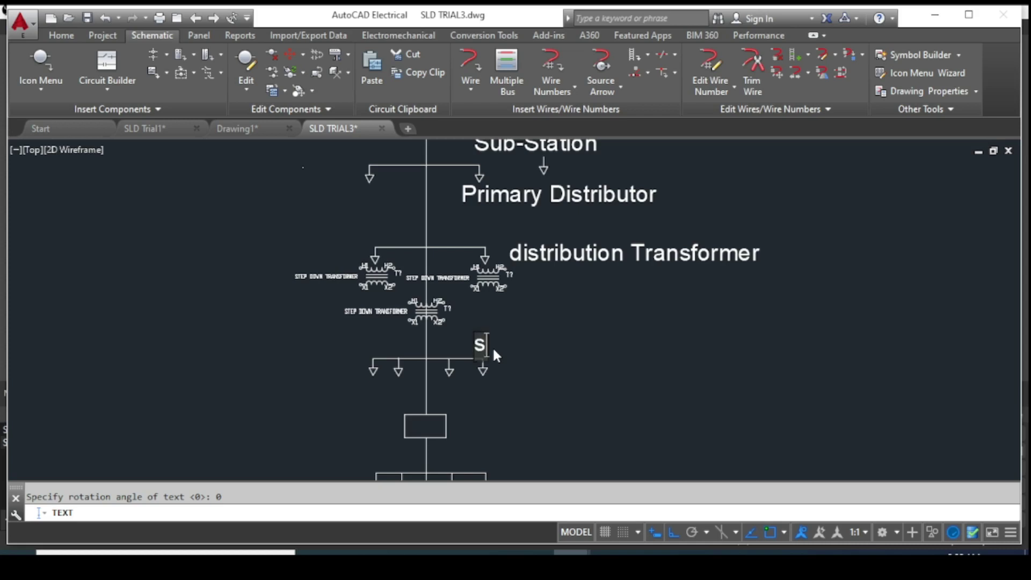
type("econ")
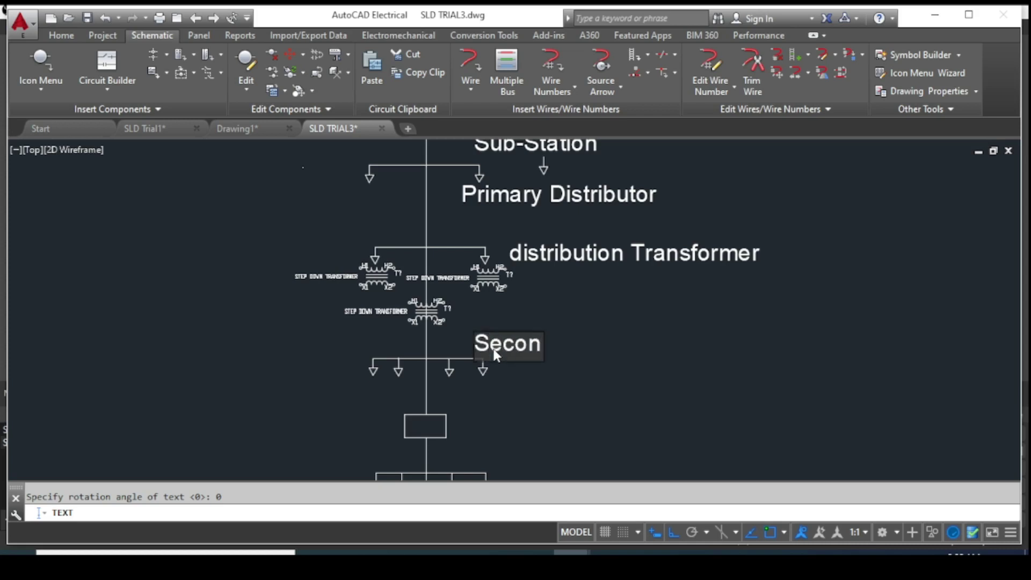
type("dary Fider")
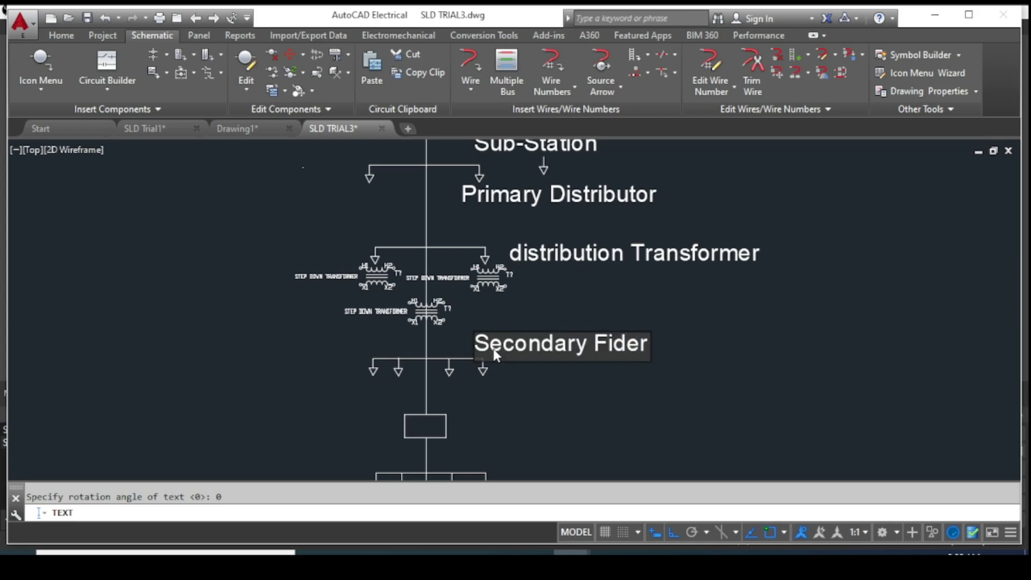
key("Return")
scroll(503, 352, "down", 2)
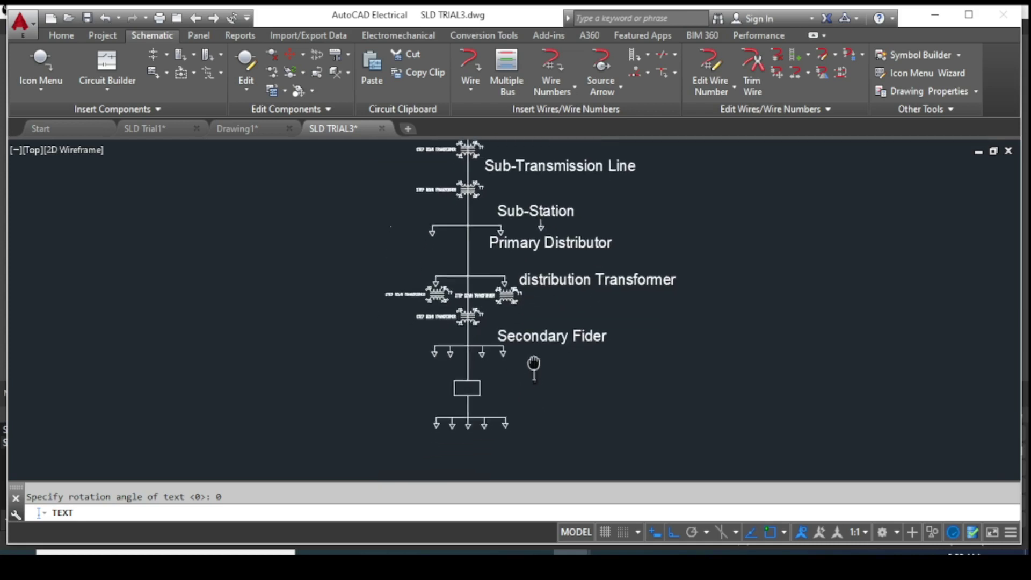
scroll(505, 348, "down", 1)
scroll(461, 333, "up", 2)
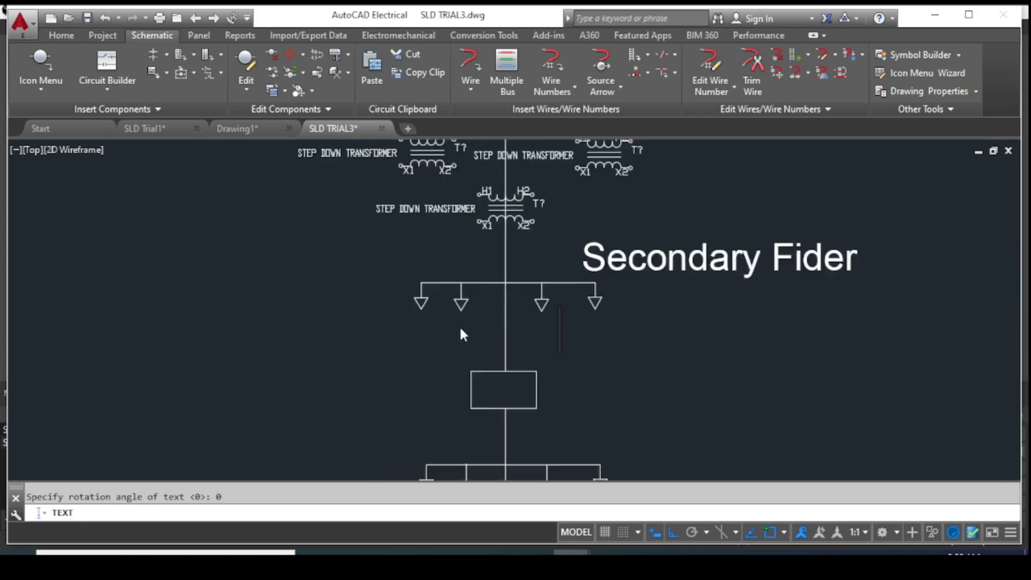
scroll(454, 336, "up", 2)
scroll(454, 338, "up", 2)
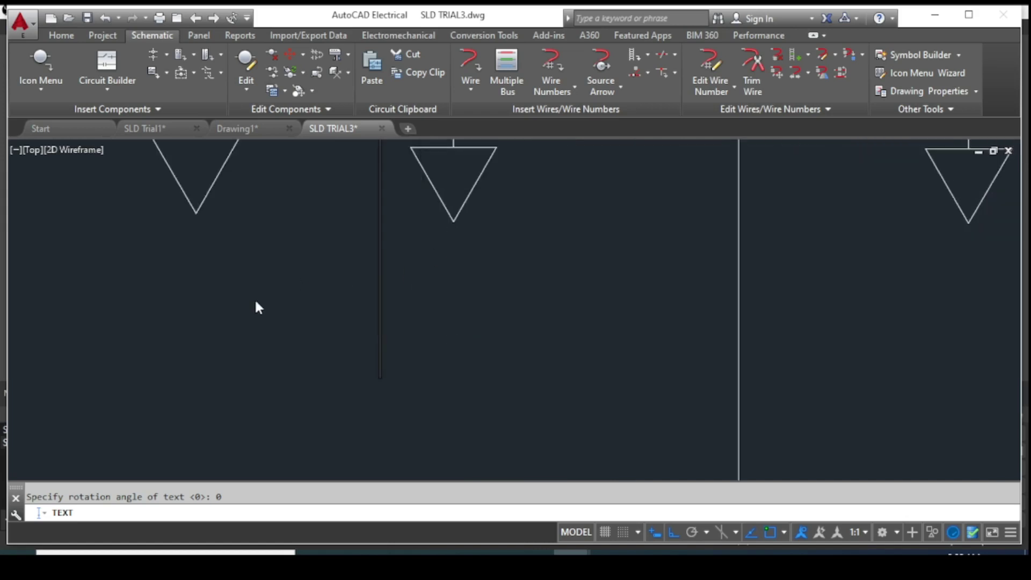
scroll(206, 336, "down", 5)
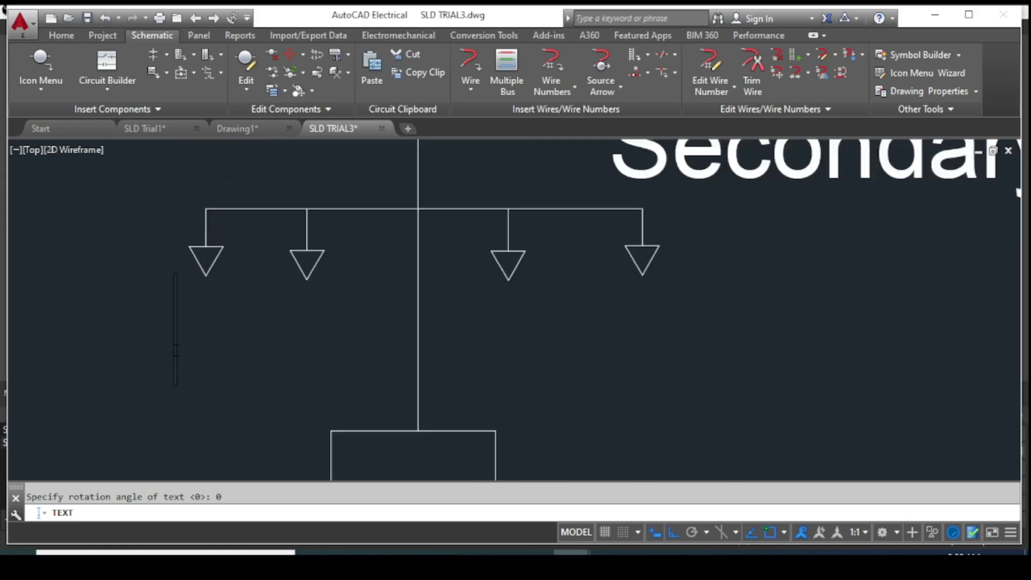
scroll(183, 349, "down", 2)
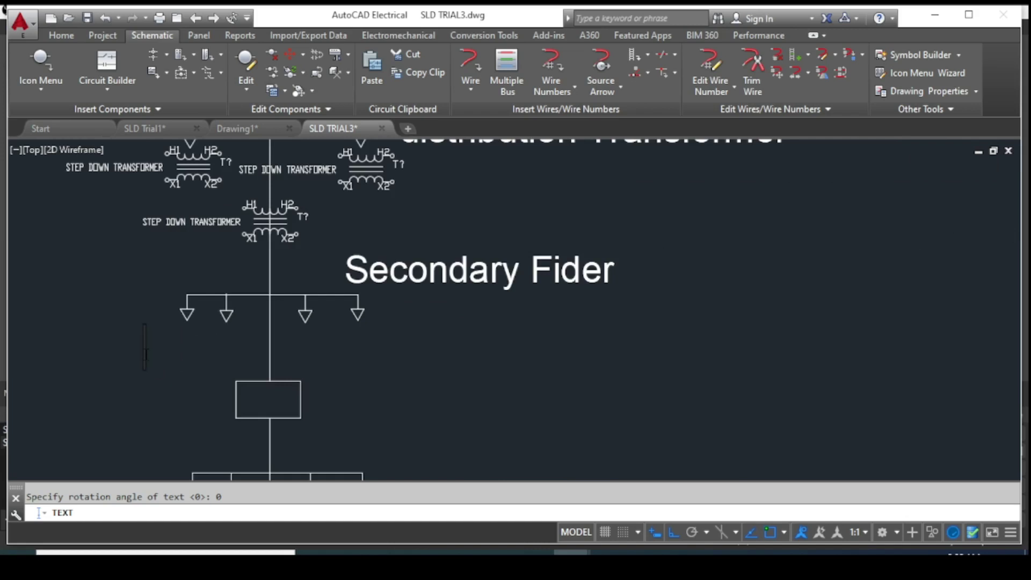
Add the 'Service Mail' and 'Meter' labels near the meter box
type("Servic")
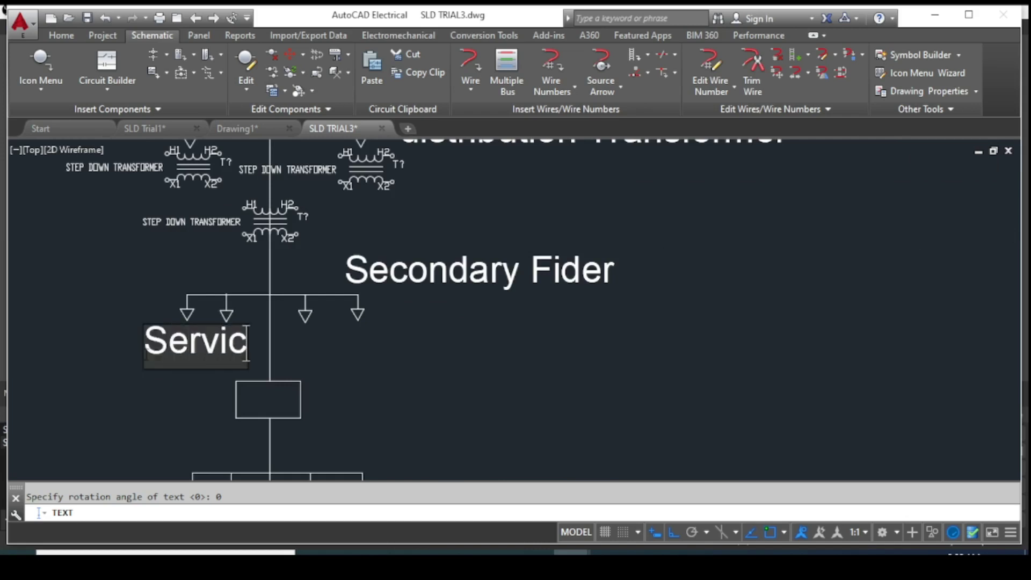
type("e Mail")
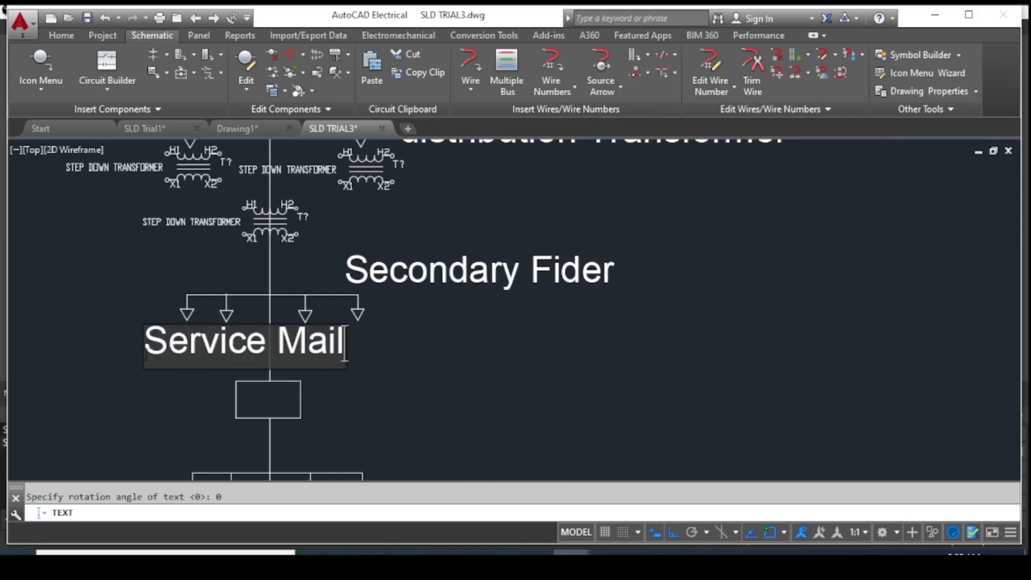
scroll(494, 329, "down", 3)
scroll(499, 335, "down", 3)
scroll(506, 342, "up", 5)
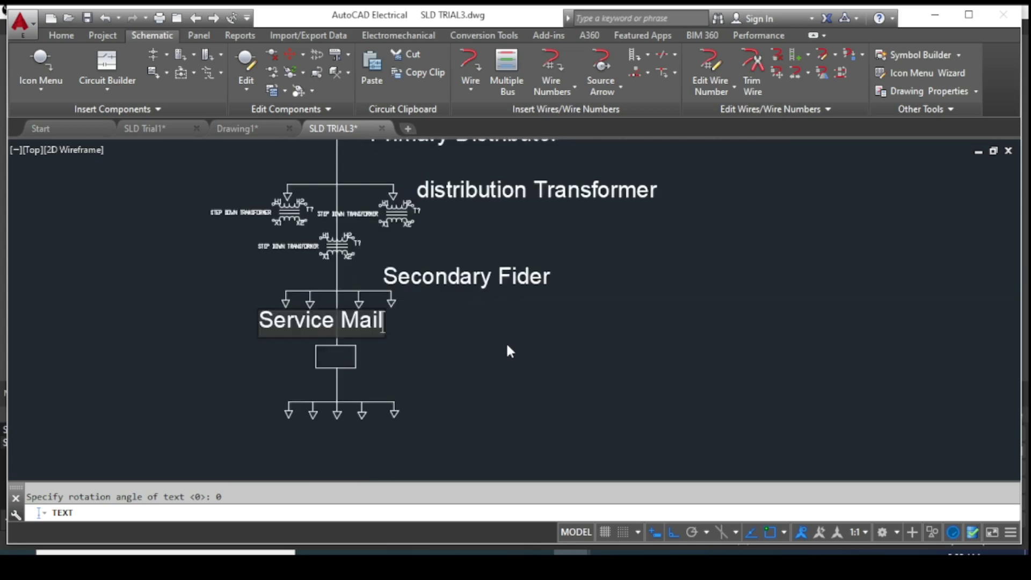
left_click(377, 363)
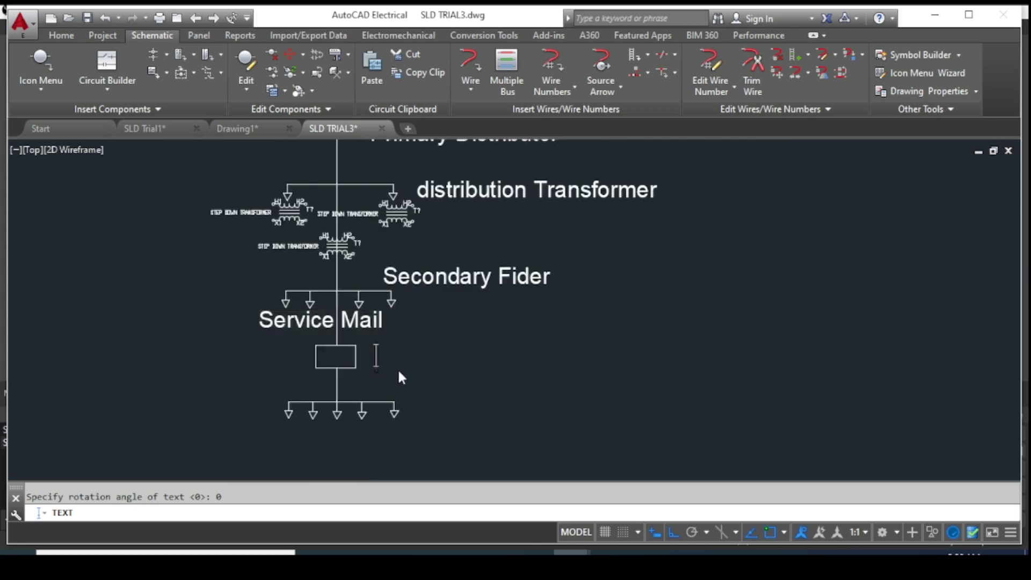
type("Metr")
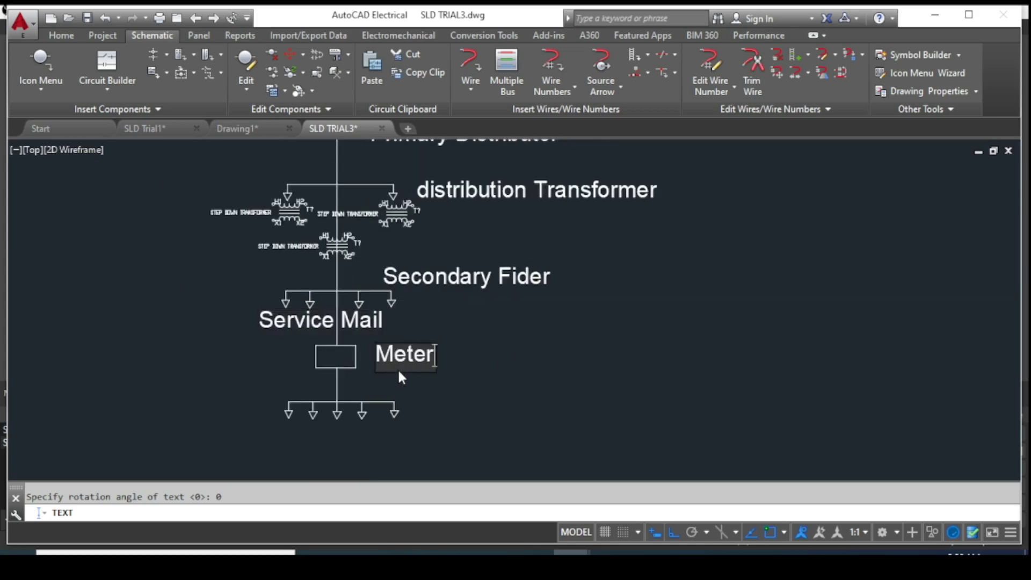
scroll(398, 368, "down", 2)
scroll(402, 382, "down", 2)
middle_click_drag(408, 398, 459, 312)
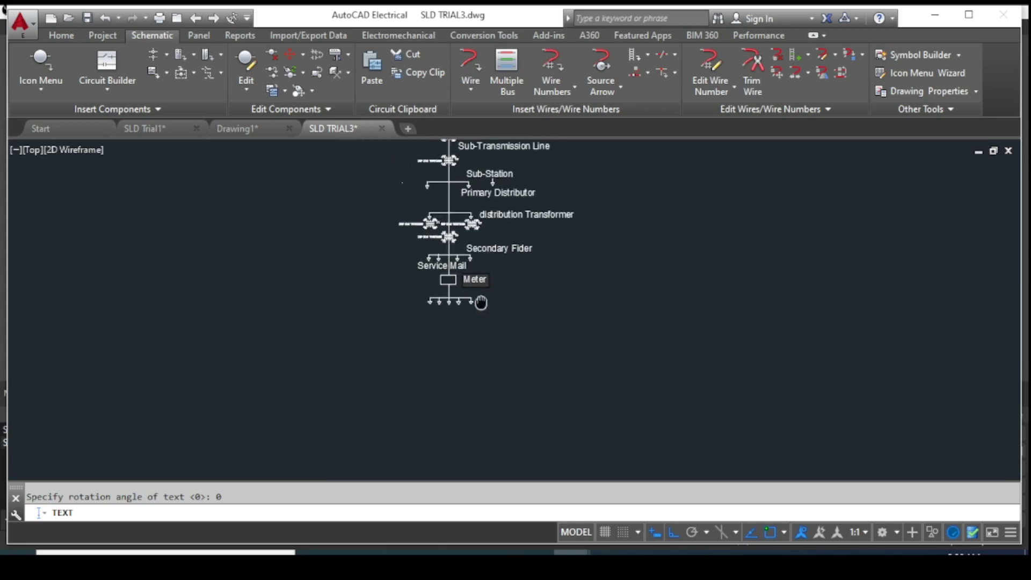
scroll(456, 318, "up", 3)
scroll(430, 322, "up", 5)
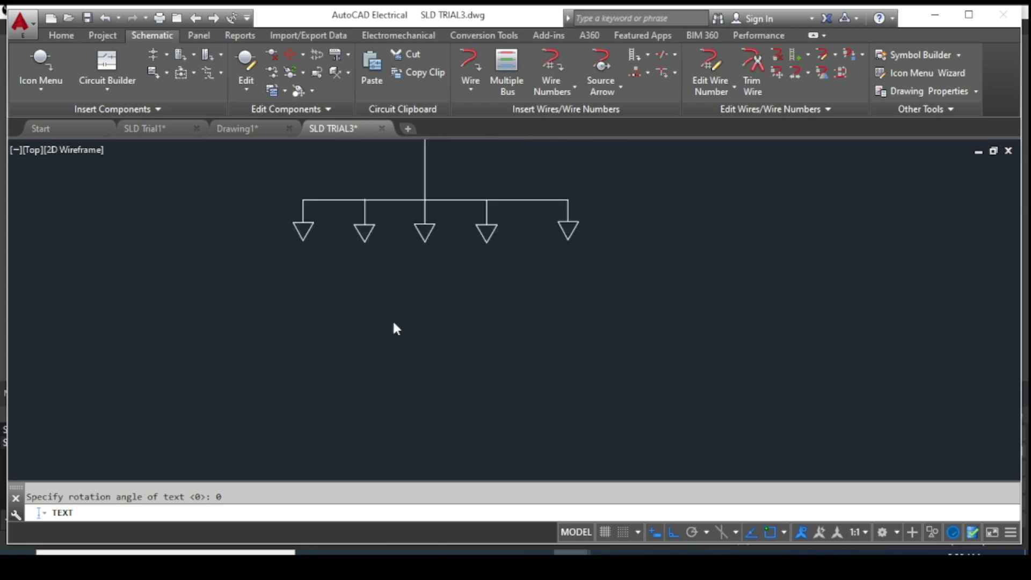
Place the label 'Customer Wire' below the bottom branch arrows, fixing a typo
left_click(347, 317)
type("Custor")
key("BackSpace")
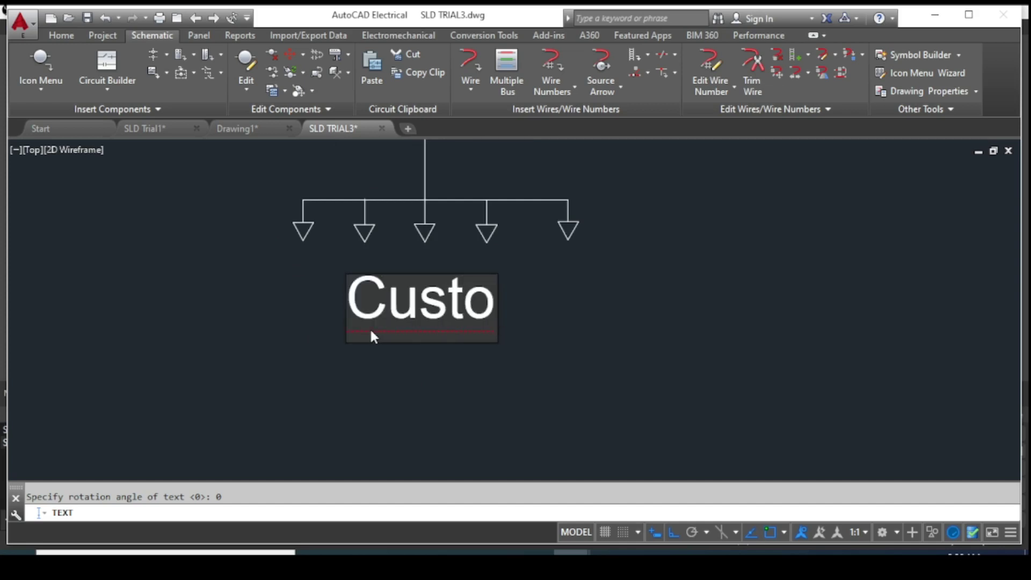
type("mer")
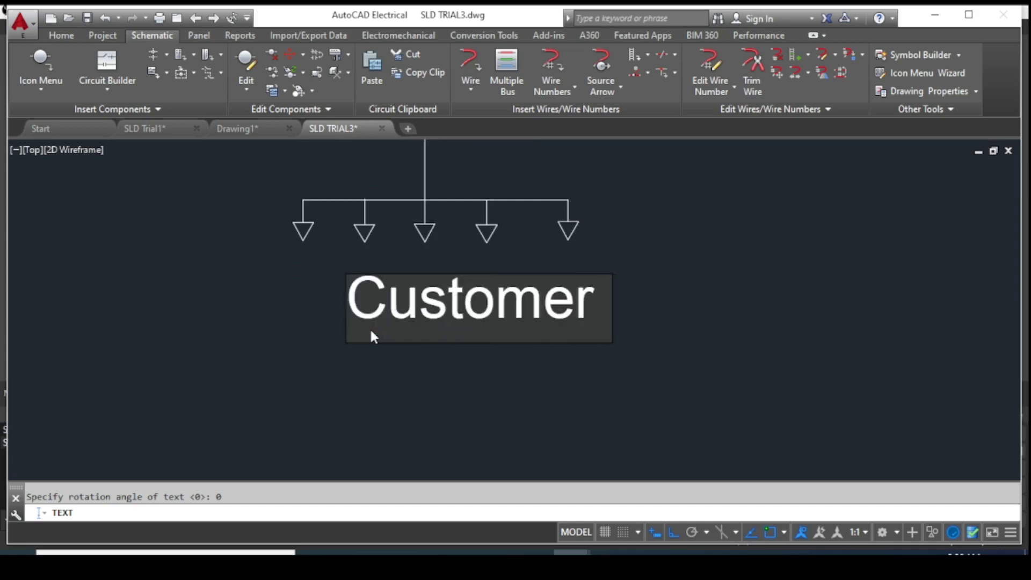
type(" Wire")
Pan and zoom to check the label chain from Generating Station down through Meter, then end TEXT
scroll(374, 337, "down", 5)
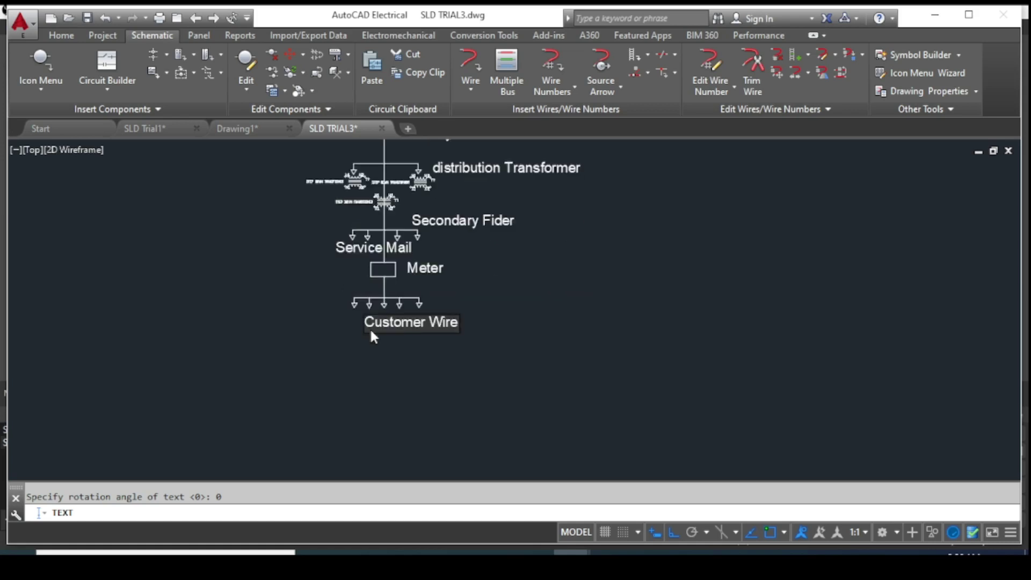
scroll(557, 282, "down", 2)
scroll(567, 279, "up", 2)
middle_click_drag(567, 280, 623, 473)
scroll(607, 260, "up", 2)
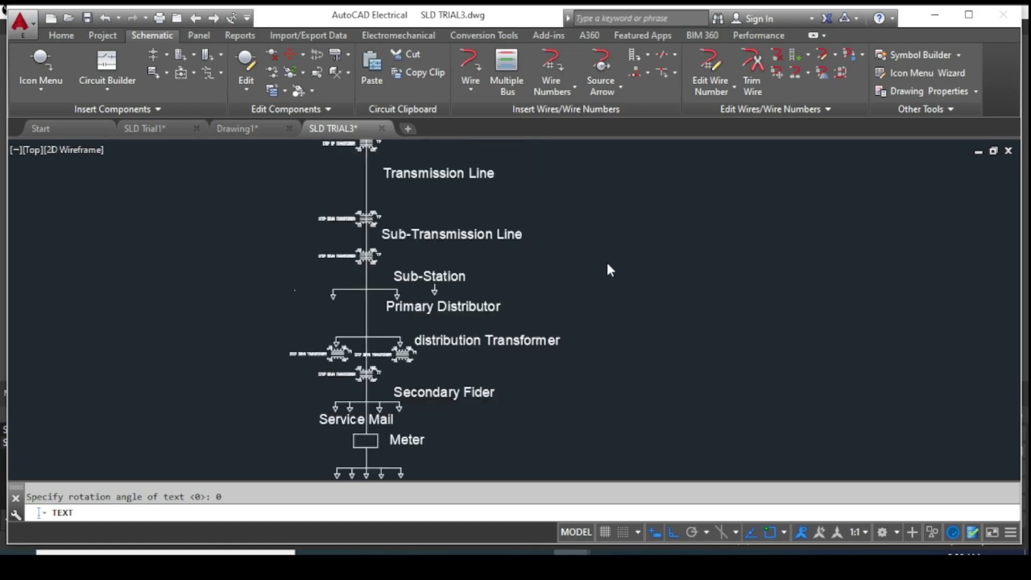
scroll(547, 260, "up", 4)
middle_click_drag(547, 259, 891, 286)
scroll(892, 285, "down", 1)
scroll(823, 282, "down", 3)
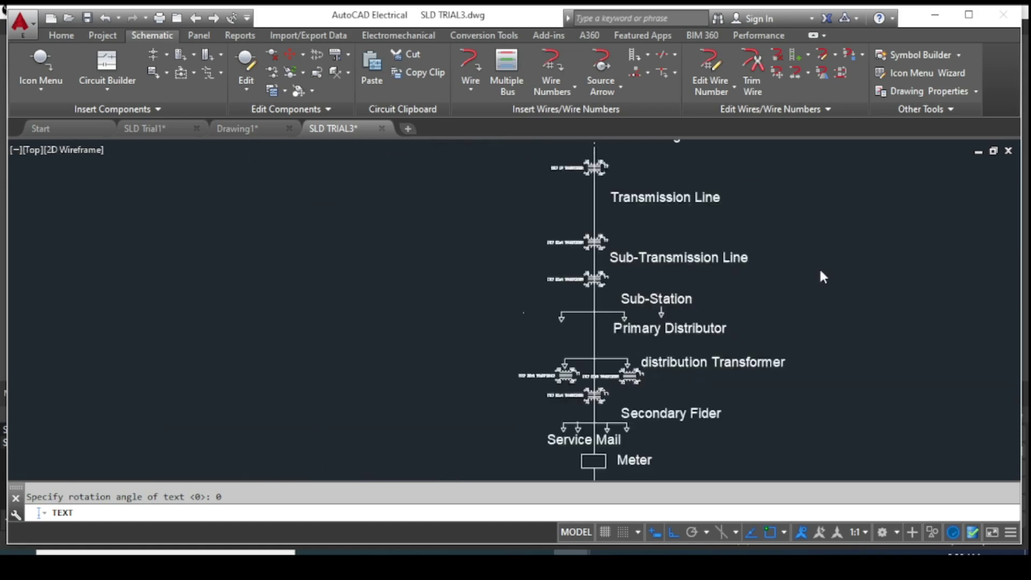
scroll(805, 281, "down", 2)
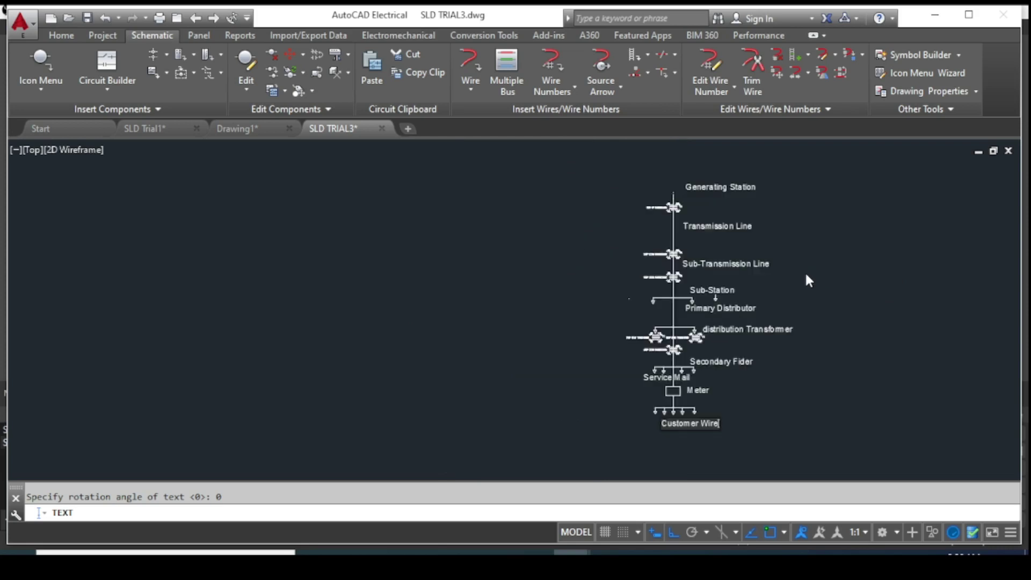
scroll(805, 281, "up", 2)
mouse_move(806, 281)
middle_mouse_down()
mouse_move(794, 360)
mouse_move(694, 321)
middle_mouse_up()
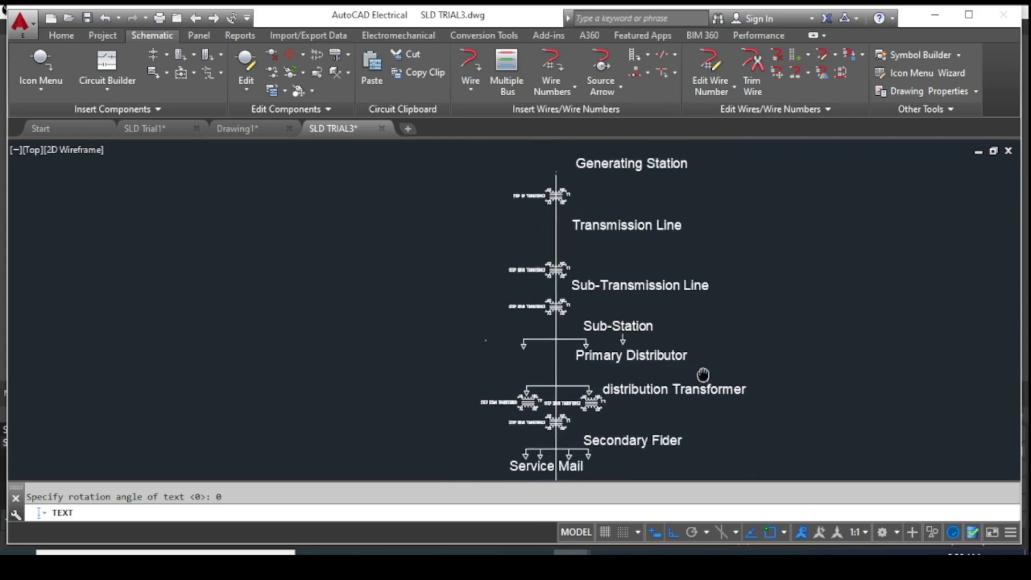
mouse_move(702, 376)
middle_mouse_down()
mouse_move(720, 288)
mouse_move(811, 189)
mouse_move(664, 454)
mouse_move(721, 346)
middle_mouse_up()
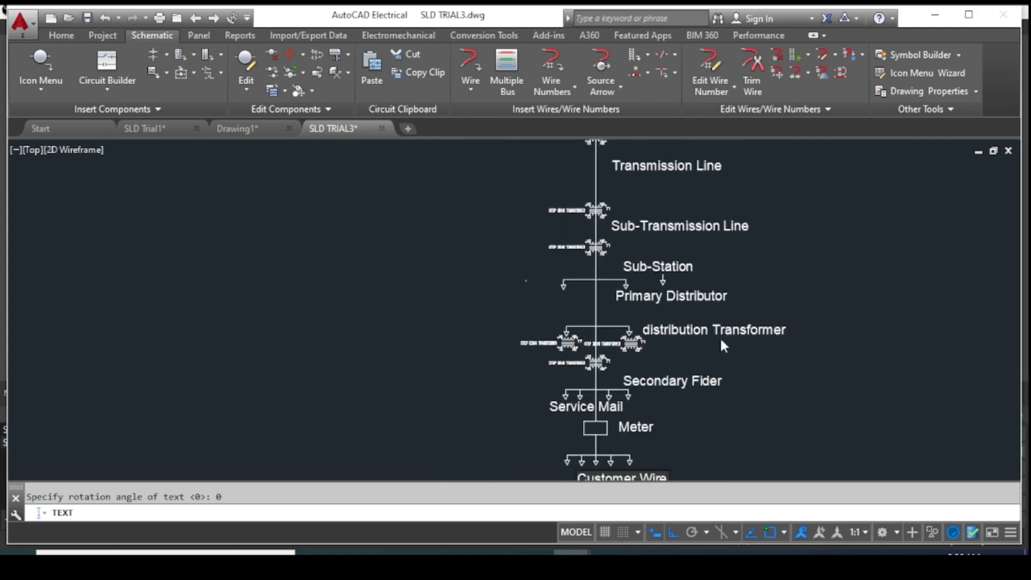
scroll(716, 211, "up", 2)
scroll(654, 392, "up", 2)
scroll(556, 276, "up", 3)
scroll(556, 276, "down", 2)
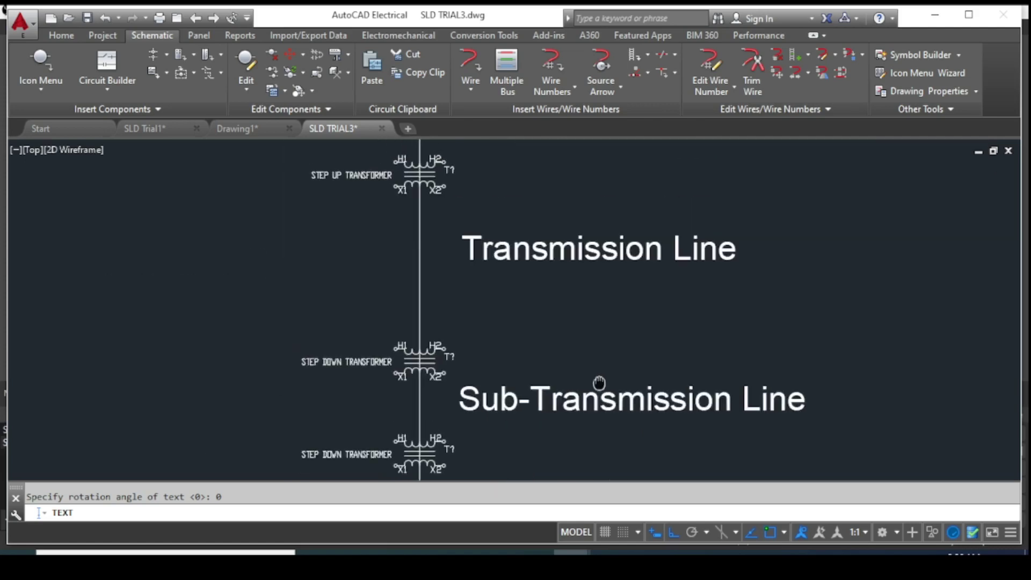
middle_click_drag(598, 387, 676, 366)
scroll(674, 322, "down", 3)
scroll(671, 271, "up", 2)
mouse_move(668, 265)
middle_mouse_down()
mouse_move(698, 171)
mouse_move(681, 237)
mouse_move(657, 257)
mouse_move(682, 209)
middle_mouse_up()
scroll(698, 170, "down", 2)
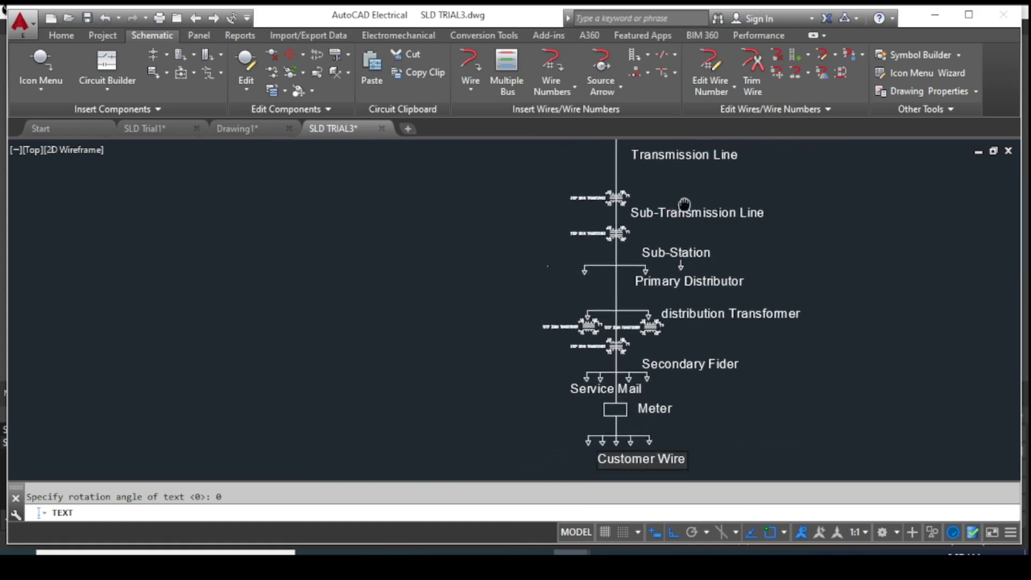
scroll(680, 245, "down", 2)
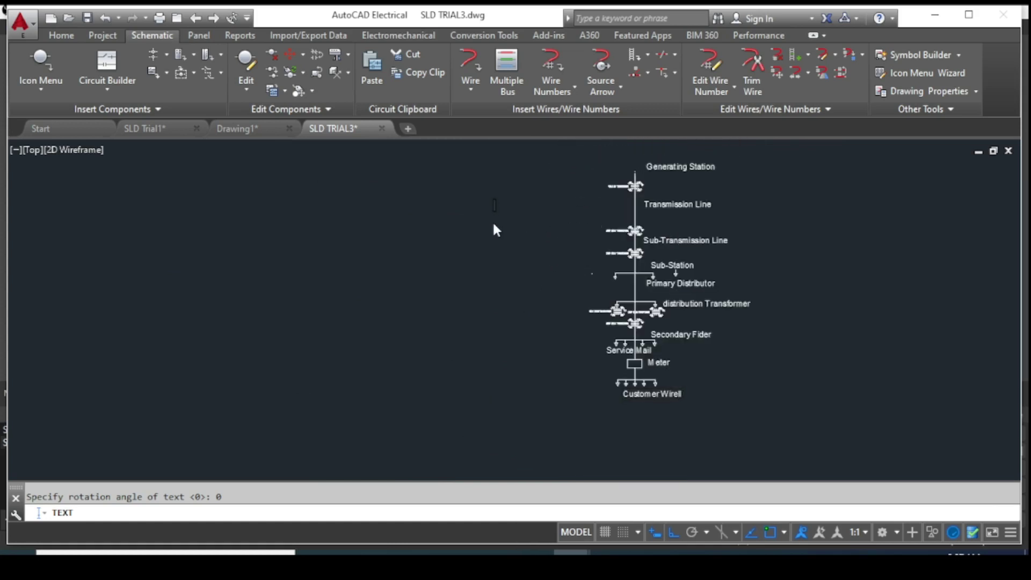
key("Escape")
Draw one long vertical line from near the top to the bottom, left of the single-line diagram
type("l")
key("Return")
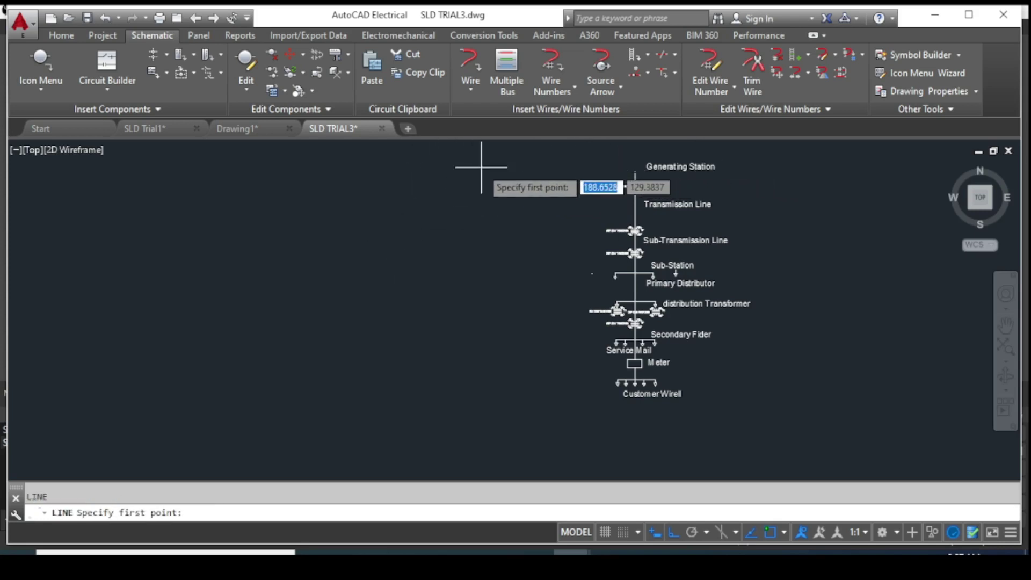
left_click(477, 166)
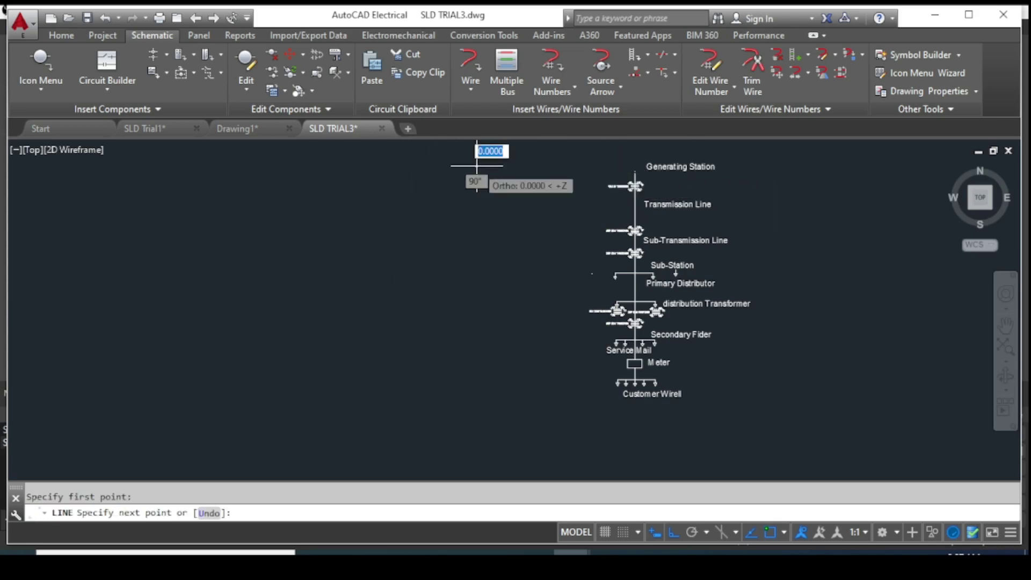
left_click(494, 391)
key("Escape")
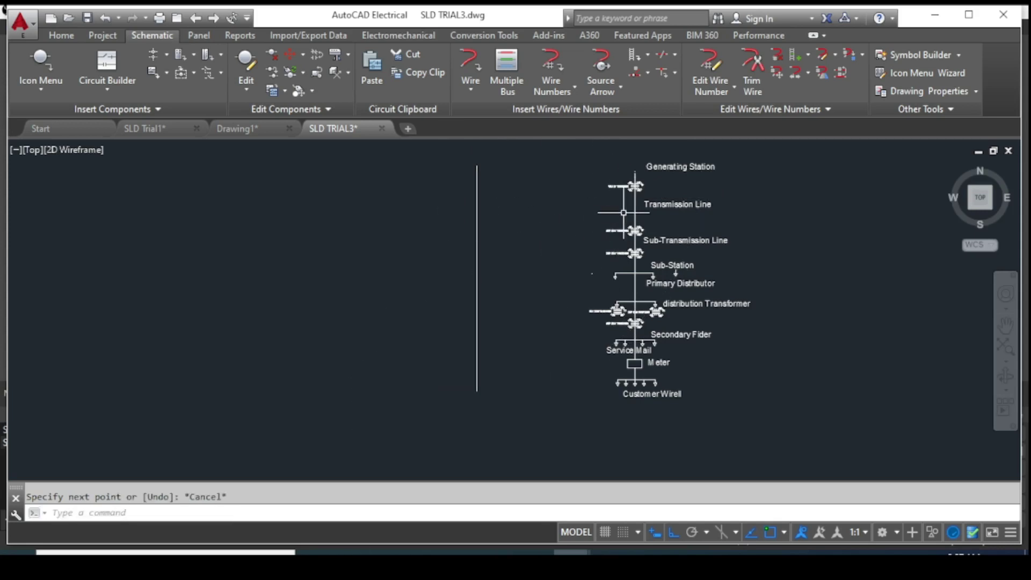
scroll(478, 199, "up", 2)
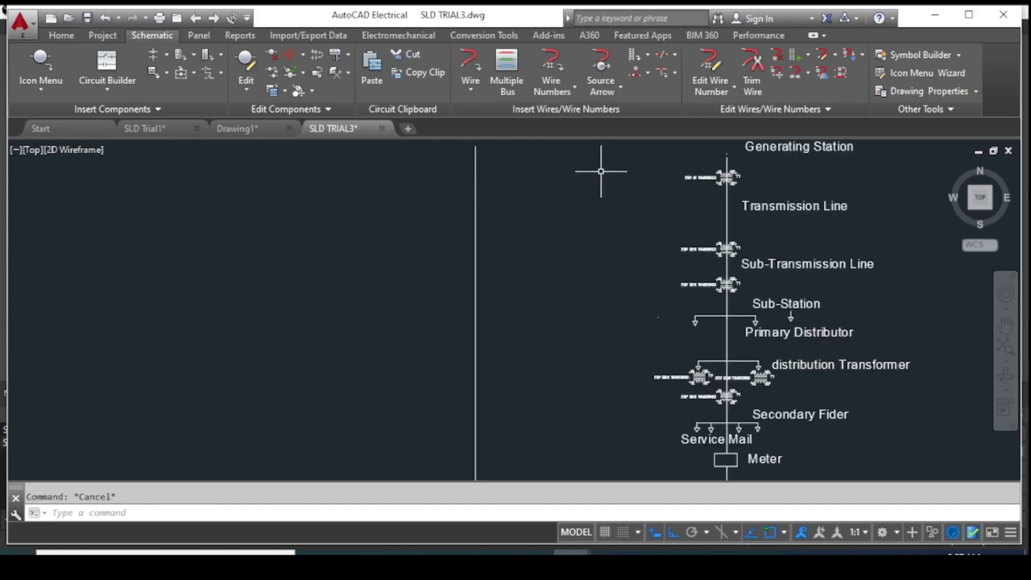
Draw a short horizontal bar across the top of the vertical line
type("l")
key("Return")
left_click(444, 173)
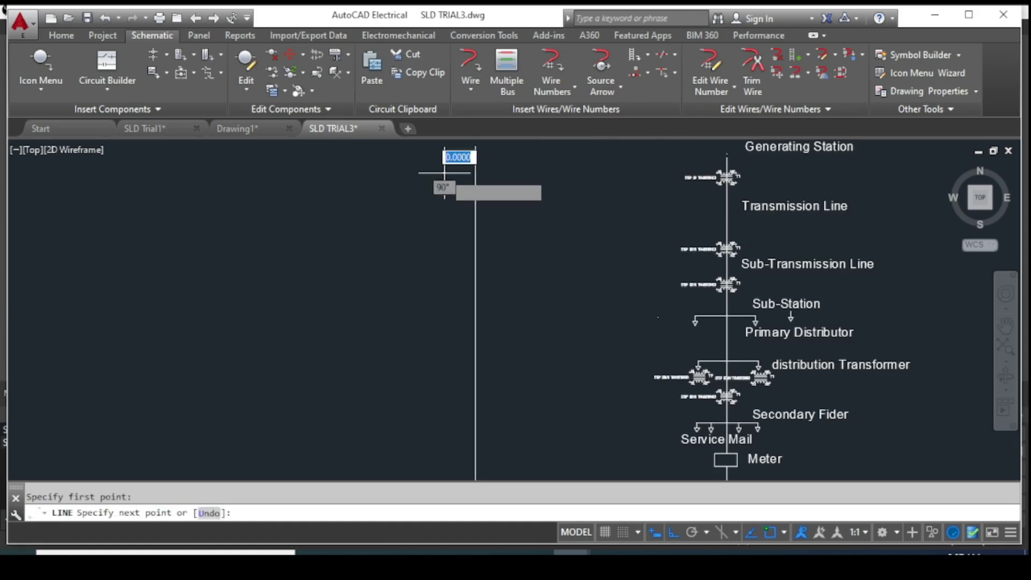
key("Escape")
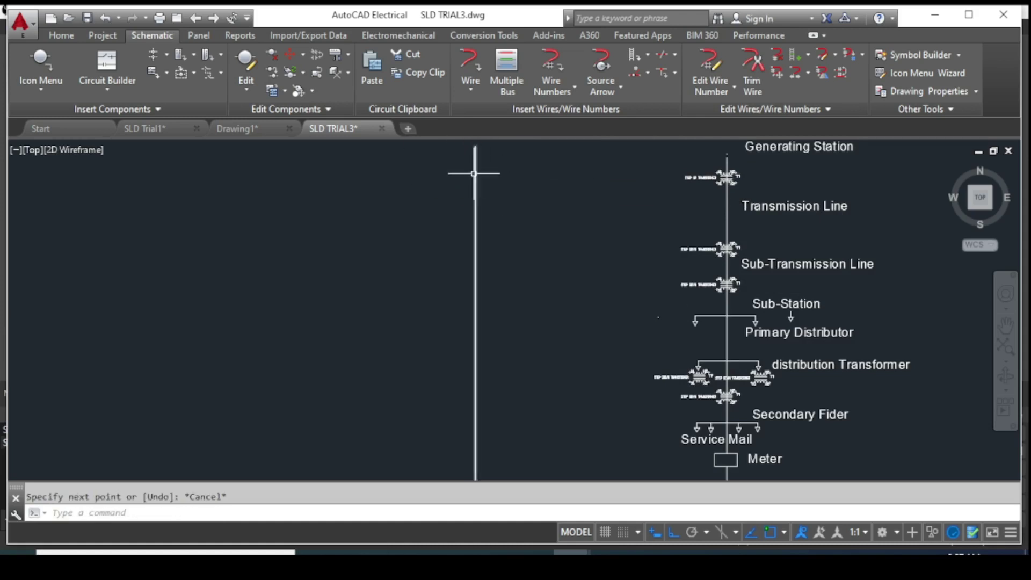
type("l")
key("Return")
left_click(460, 179)
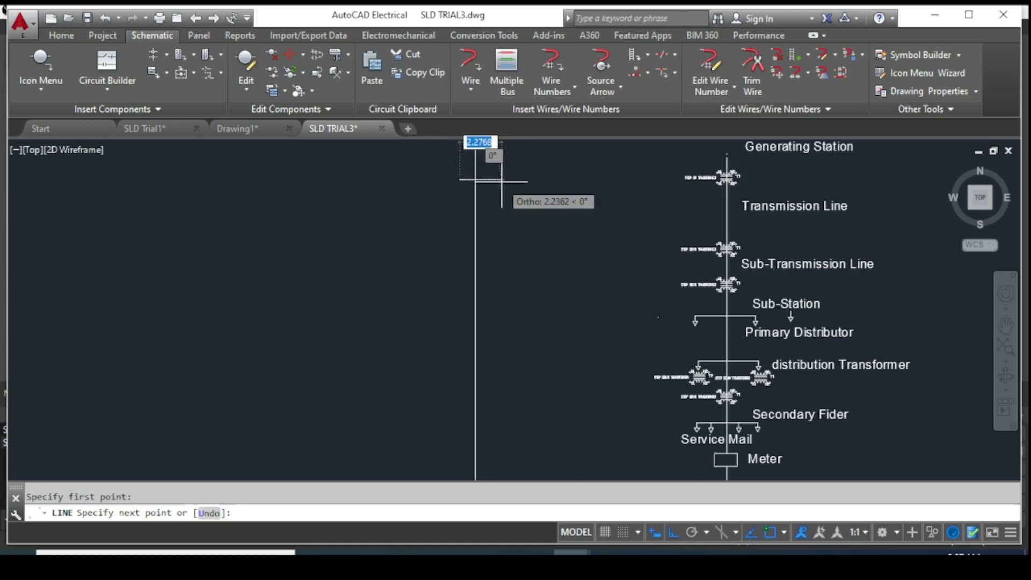
left_click(502, 180)
key("Escape")
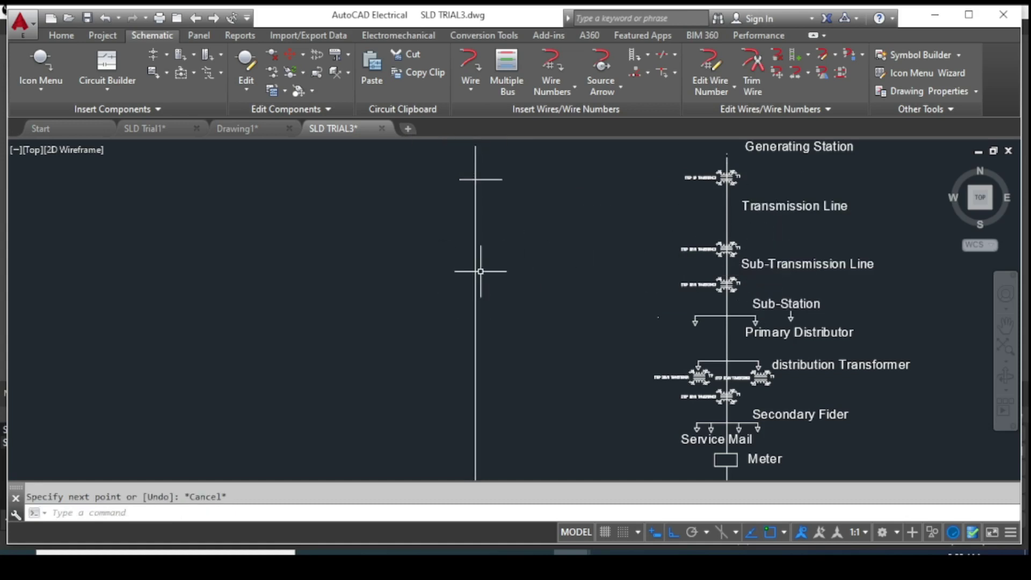
Draw a longer bar at mid-height and a second short bar near the top
left_click(459, 278)
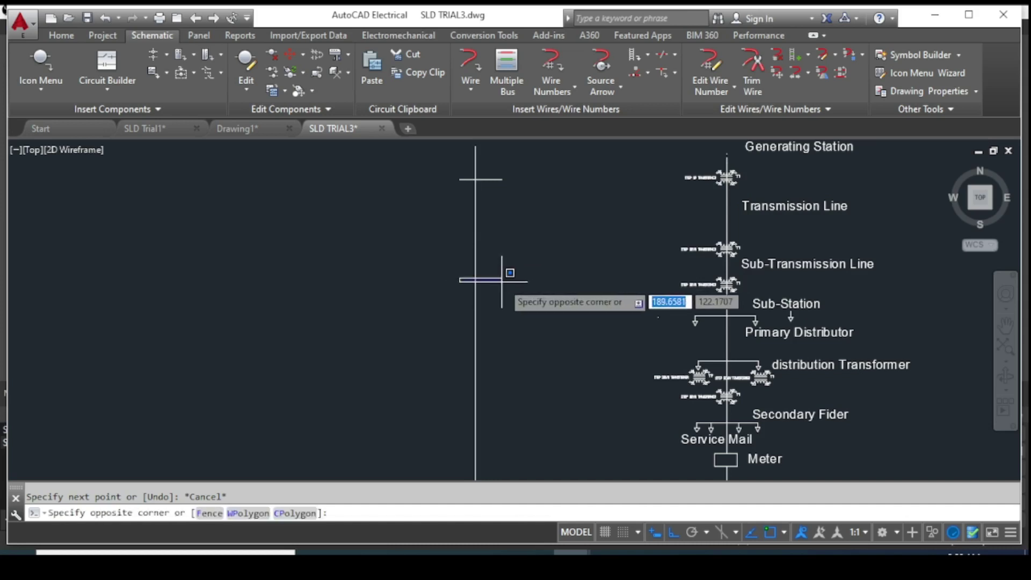
key("Escape")
type("l")
key("Return")
left_click(412, 276)
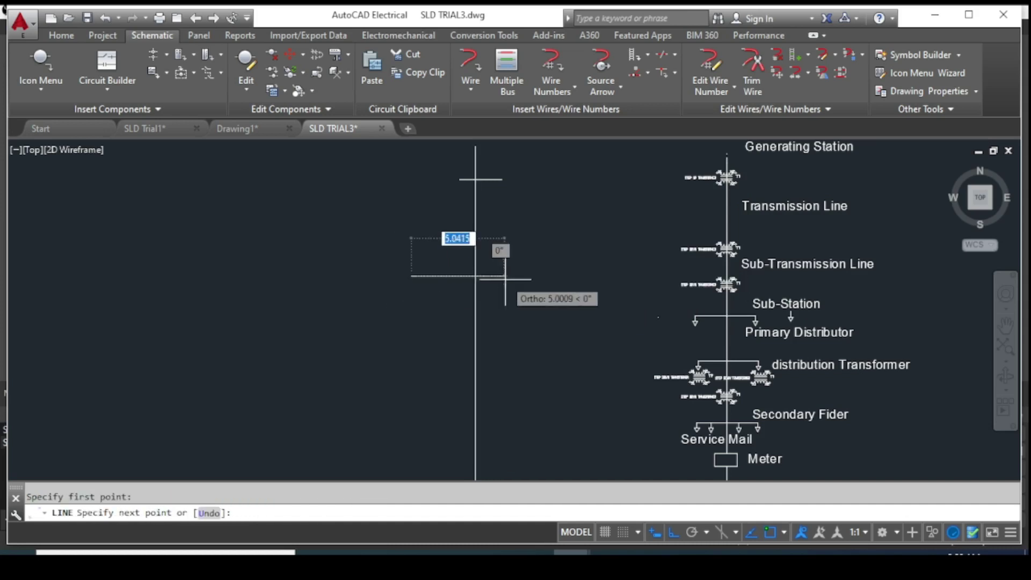
left_click(508, 276)
key("Escape")
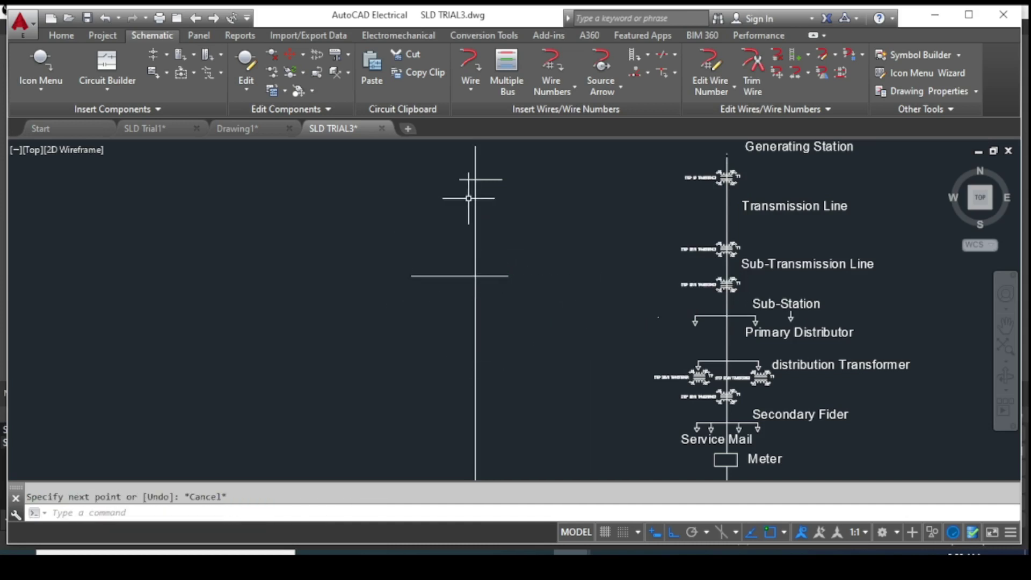
key("Return")
left_click(476, 148)
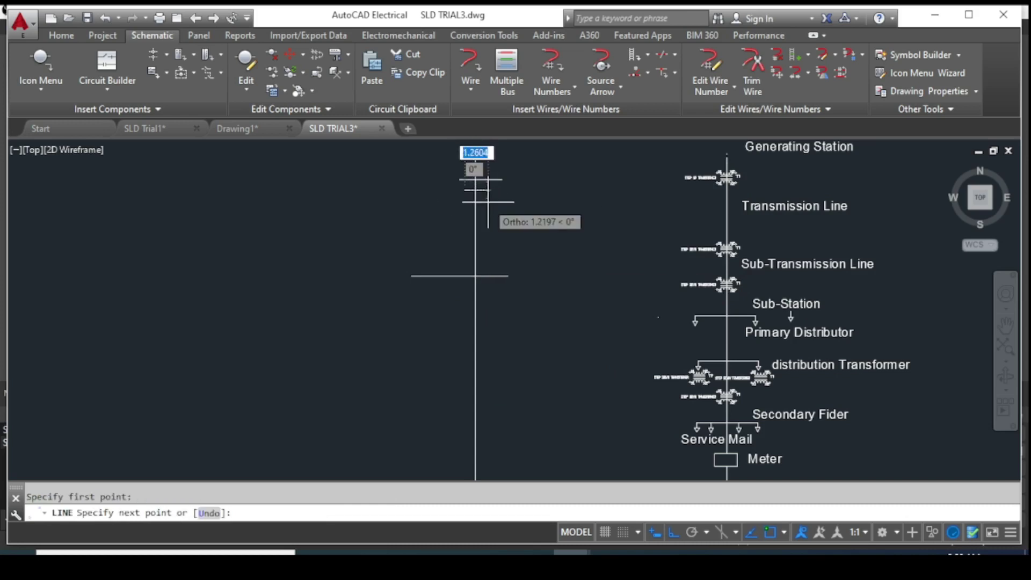
left_click(497, 190)
key("Escape")
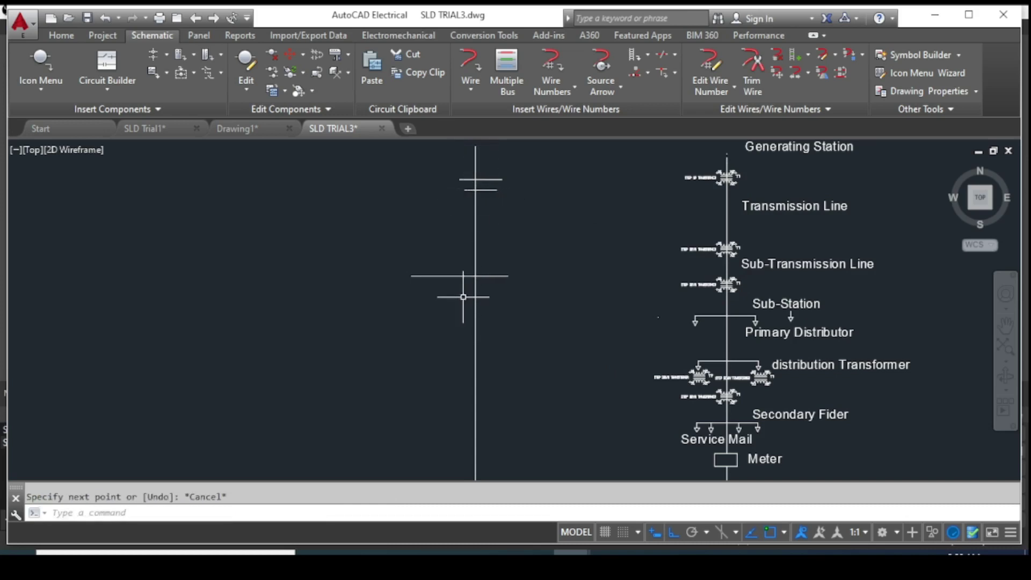
Add a pair of bars below the long middle bar, the lower one longer
left_click(463, 296)
key("Escape")
key("Return")
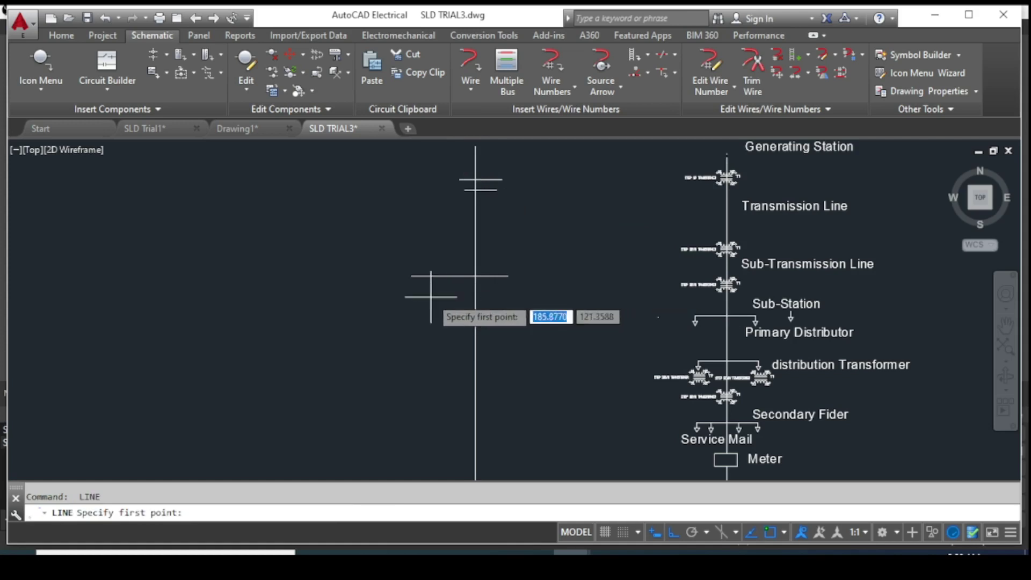
left_click(430, 296)
key("Escape")
scroll(486, 370, "down", 4)
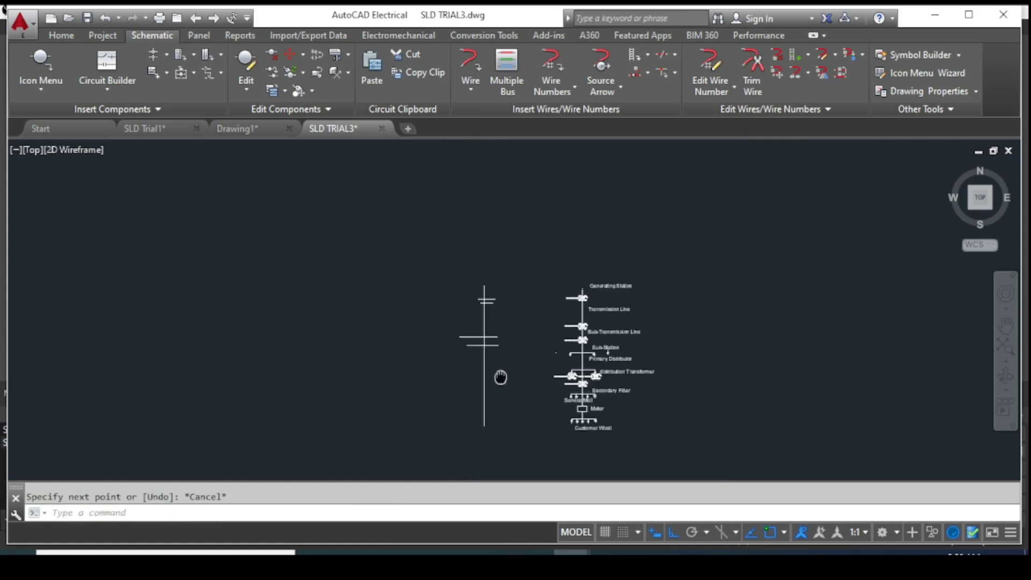
mouse_move(483, 368)
middle_mouse_down()
mouse_move(533, 283)
mouse_move(621, 320)
middle_mouse_up()
scroll(534, 284, "up", 5)
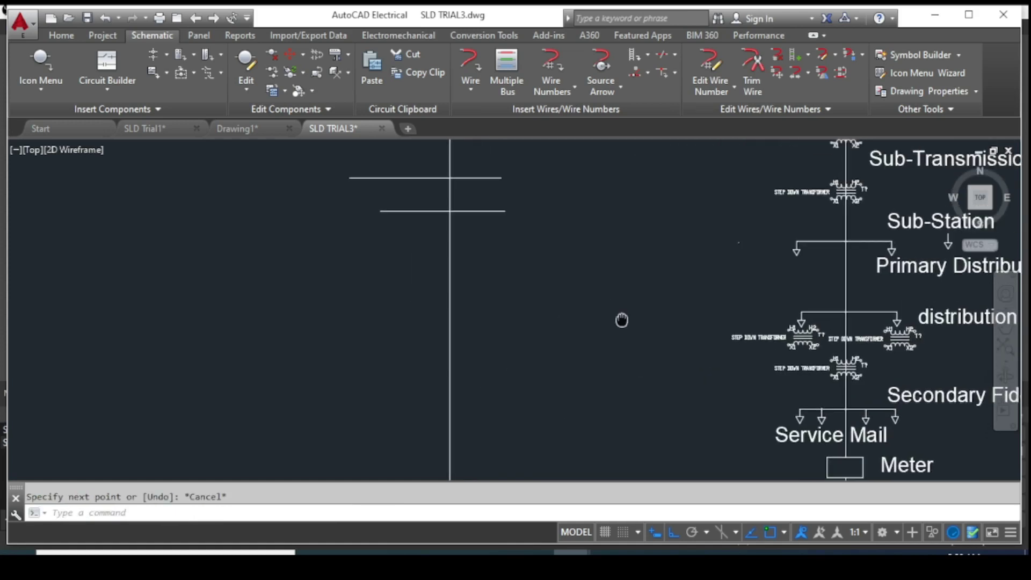
scroll(428, 293, "down", 2)
scroll(428, 292, "down", 2)
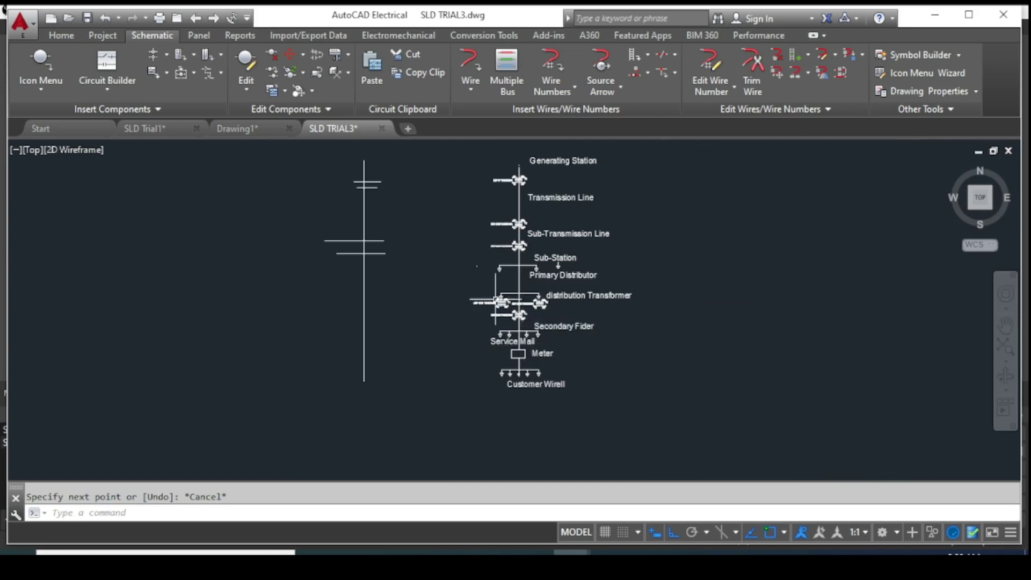
scroll(438, 288, "up", 2)
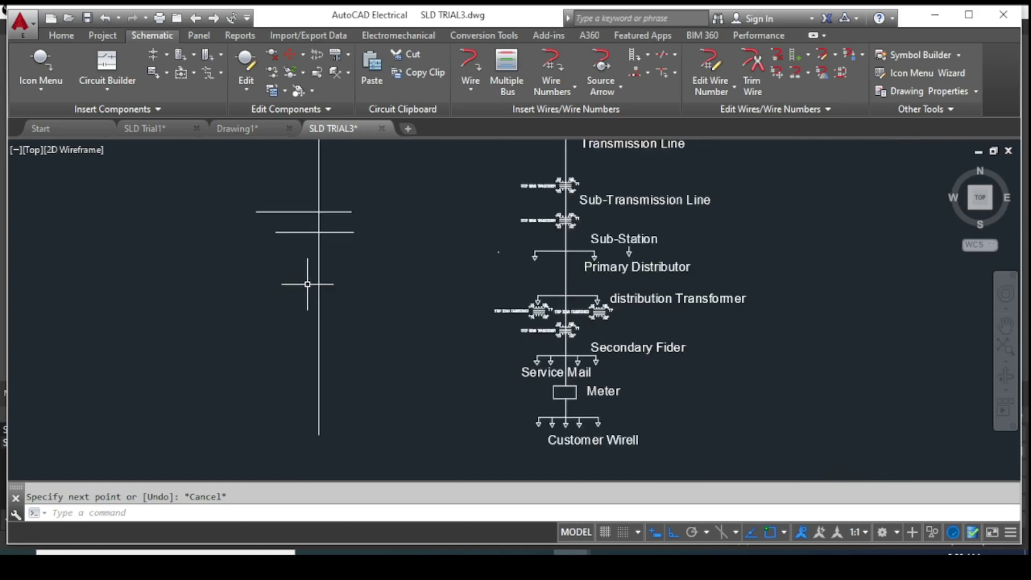
key("Return")
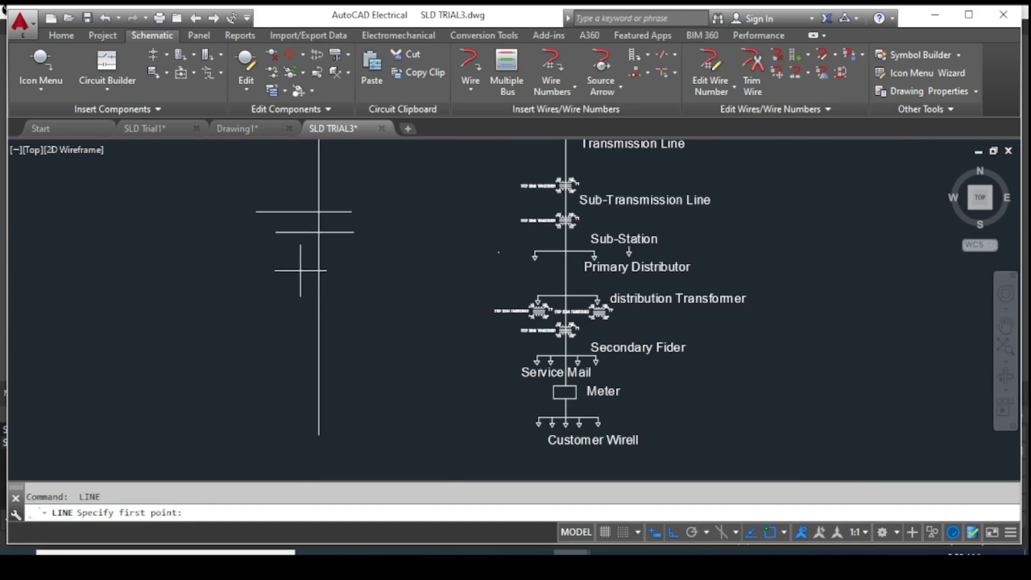
left_click(300, 270)
left_click(361, 270)
key("Escape")
key("Return")
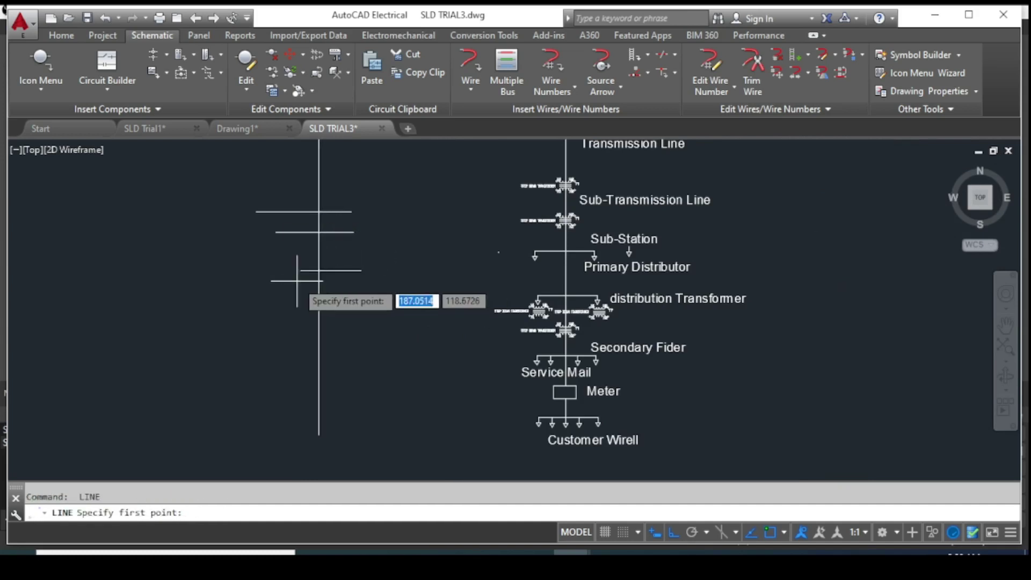
left_click(299, 280)
left_click(371, 280)
key("Escape")
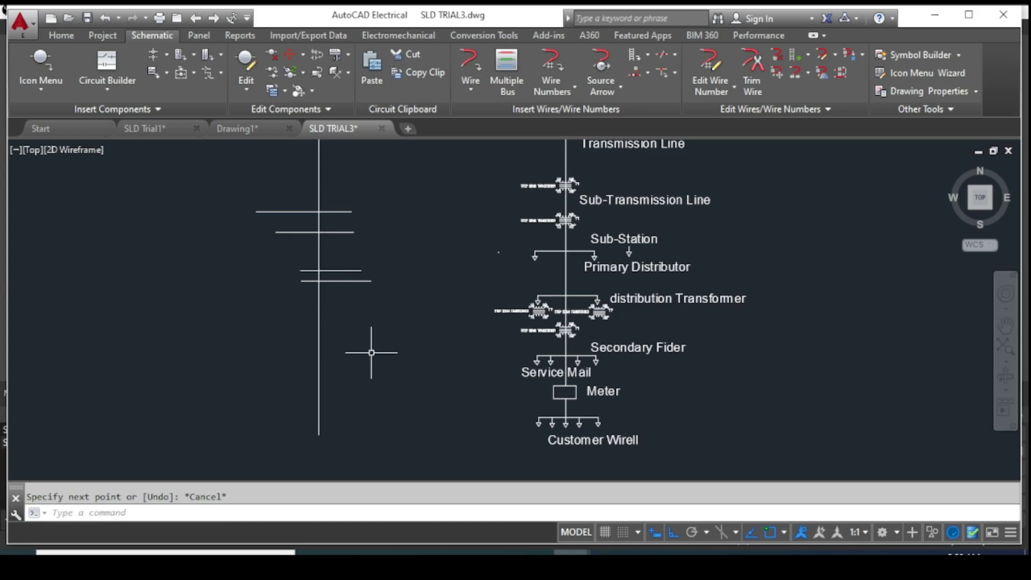
Draw another pair of bars lower on the vertical line and zoom in on them
scroll(371, 352, "down", 2)
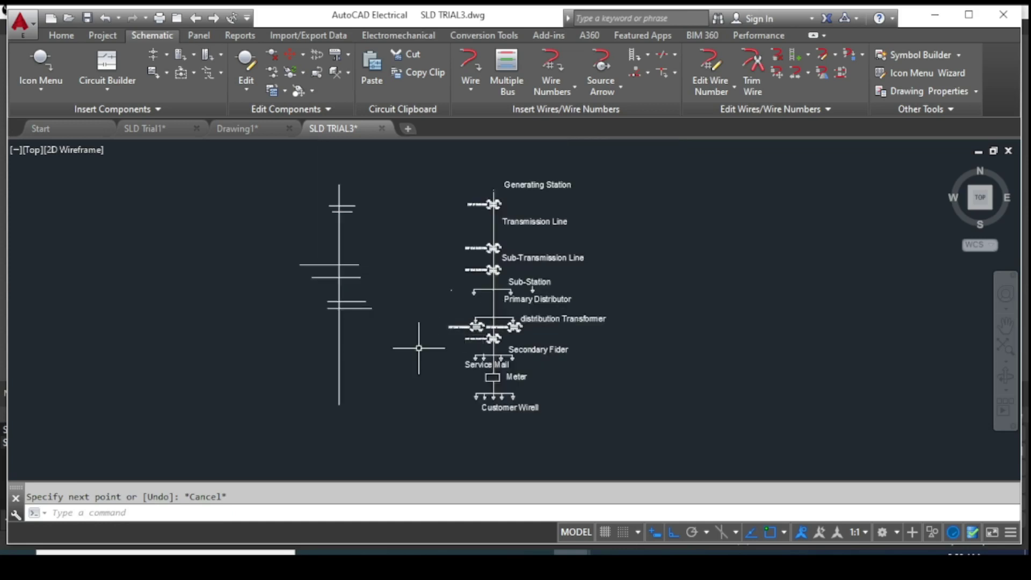
scroll(398, 354, "up", 1)
scroll(364, 336, "up", 2)
scroll(446, 304, "up", 2)
scroll(446, 304, "down", 2)
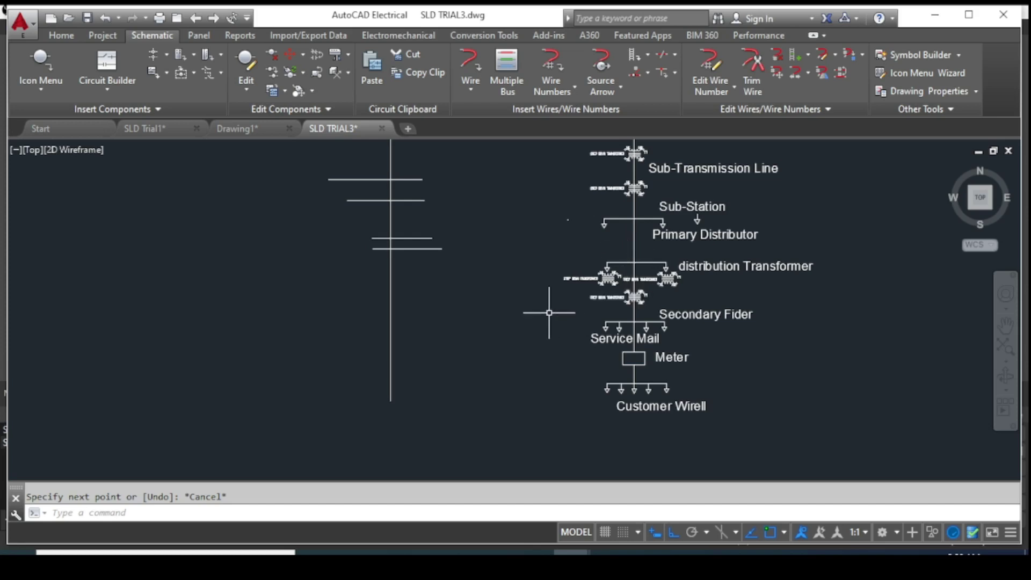
key("Return")
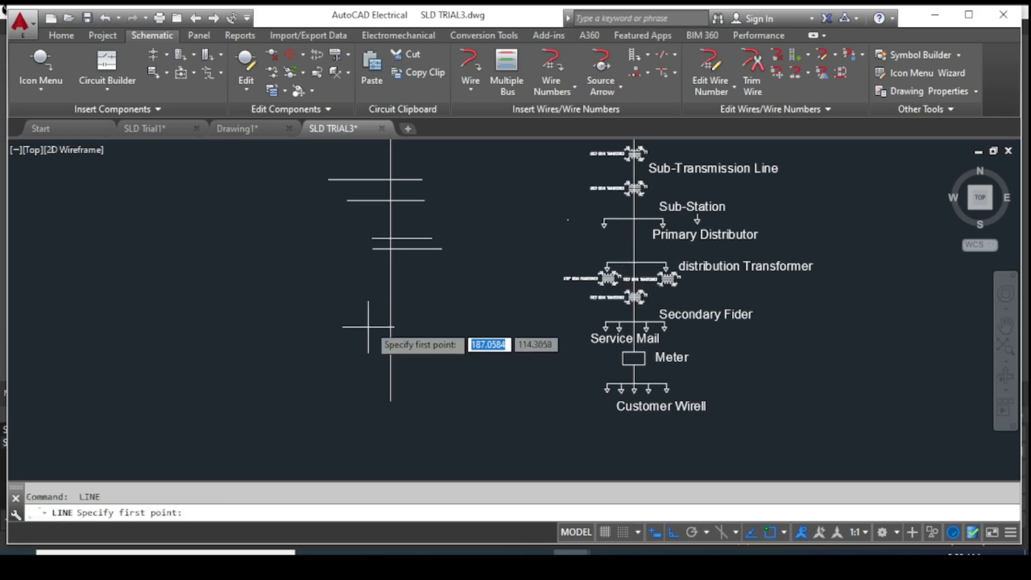
left_click(371, 312)
left_click(420, 316)
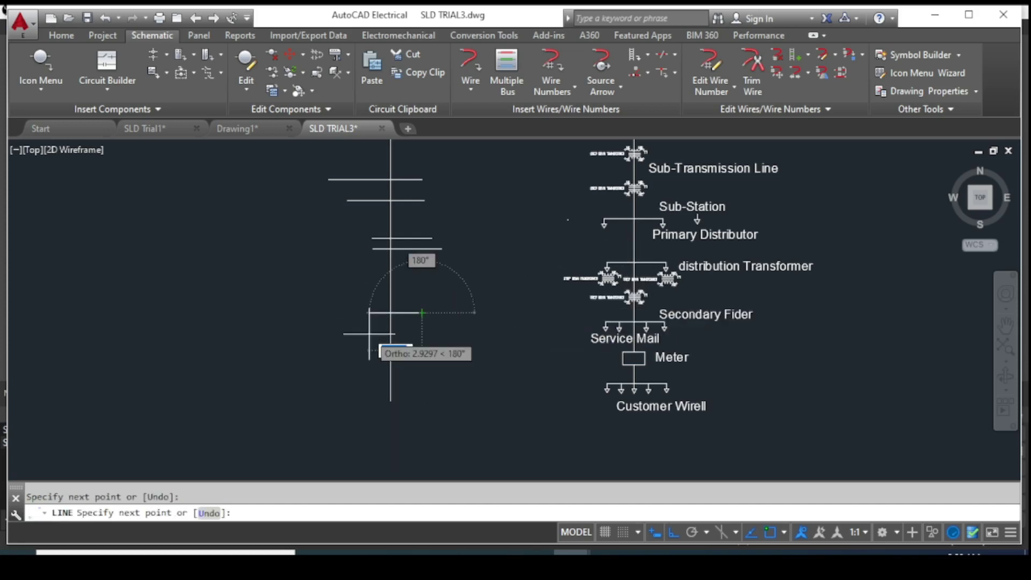
key("Return")
key("Return")
left_click(371, 330)
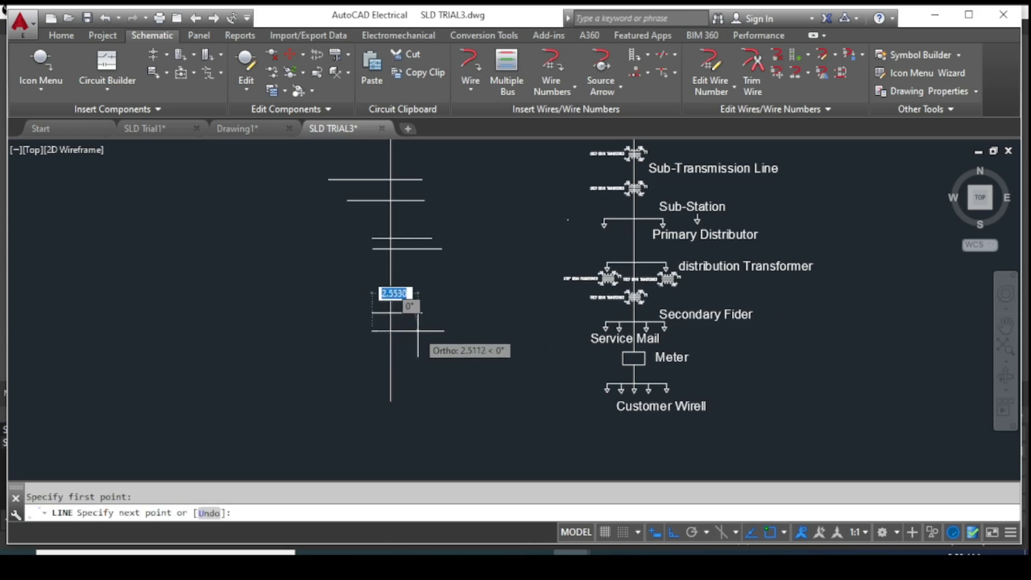
left_click(419, 331)
key("Escape")
scroll(449, 286, "down", 2)
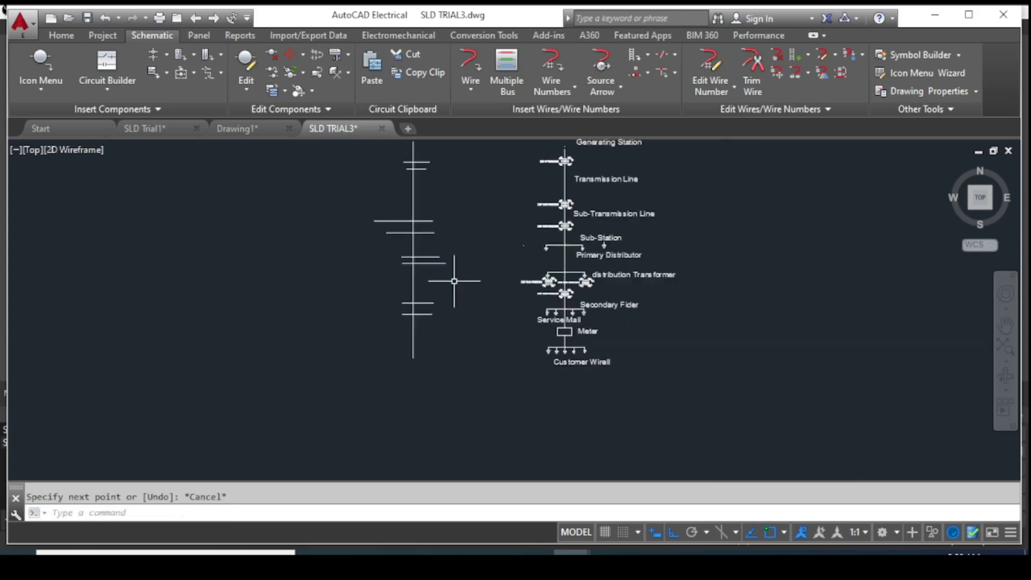
scroll(478, 257, "down", 1)
middle_click_drag(478, 257, 472, 346)
scroll(473, 328, "up", 1)
scroll(380, 276, "up", 3)
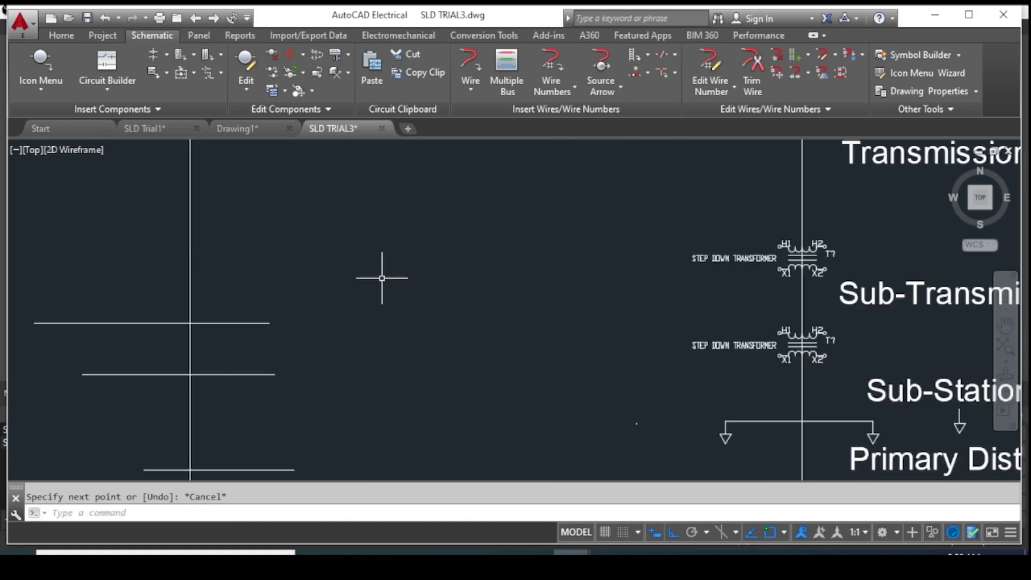
scroll(483, 417, "down", 1)
mouse_move(482, 417)
middle_mouse_down()
mouse_move(589, 315)
mouse_move(596, 333)
middle_mouse_up()
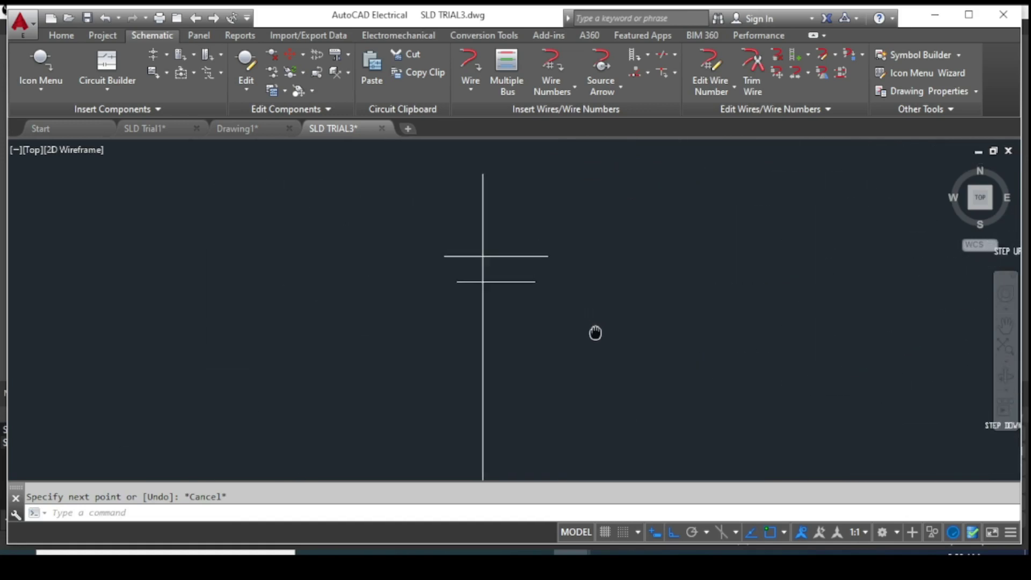
Trim the right ends of the upper and lower bars and the stub between the lower bars
key("Escape")
type("tr")
key("Return")
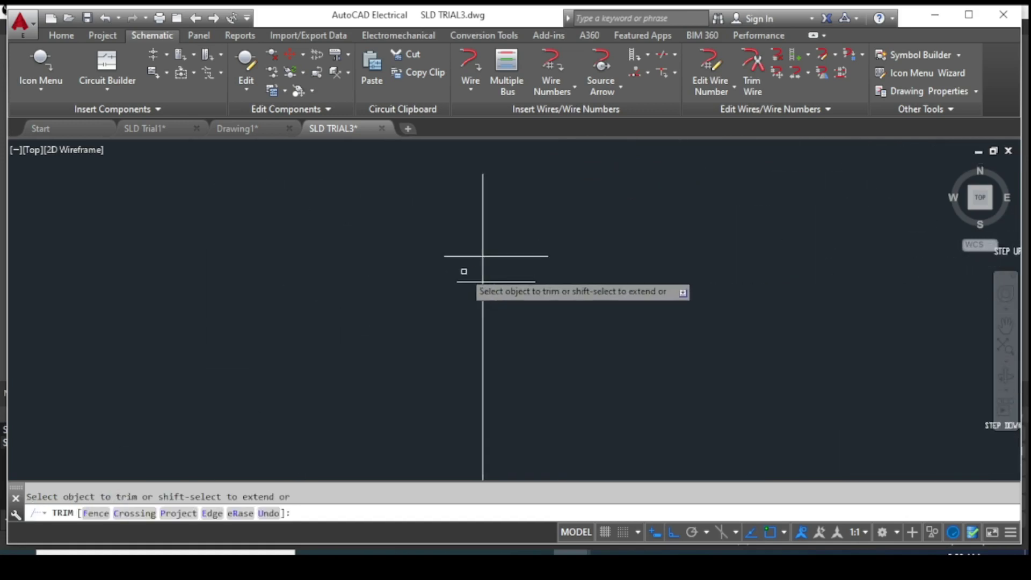
left_click(491, 256)
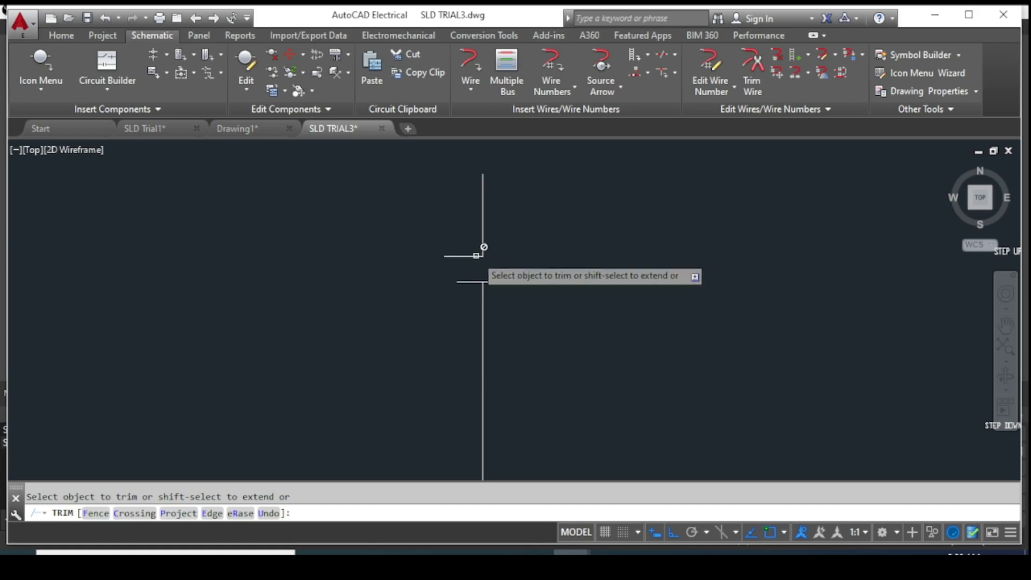
left_click(490, 280)
scroll(478, 282, "down", 4)
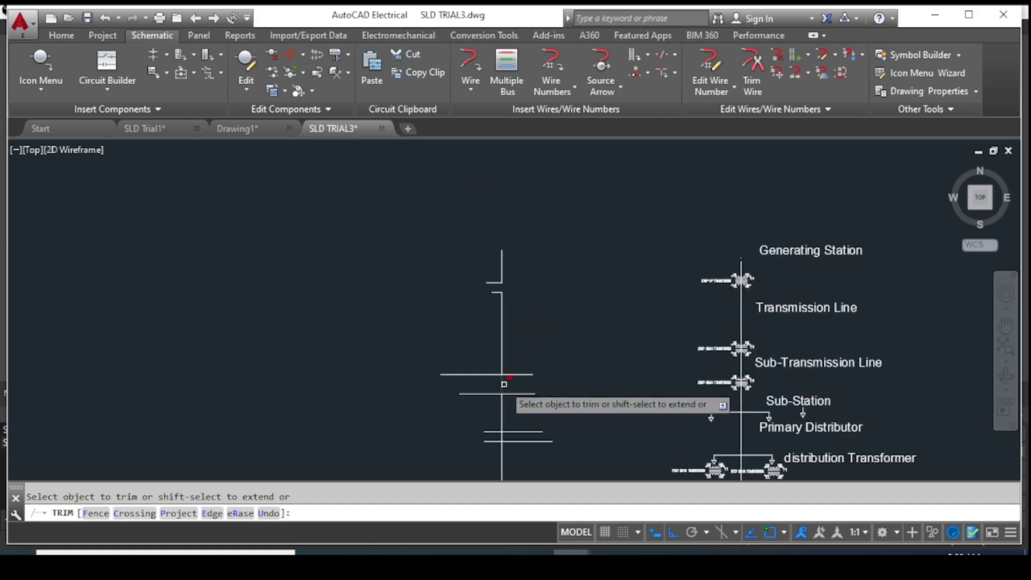
left_click(520, 376)
left_click(518, 373)
left_click(518, 368)
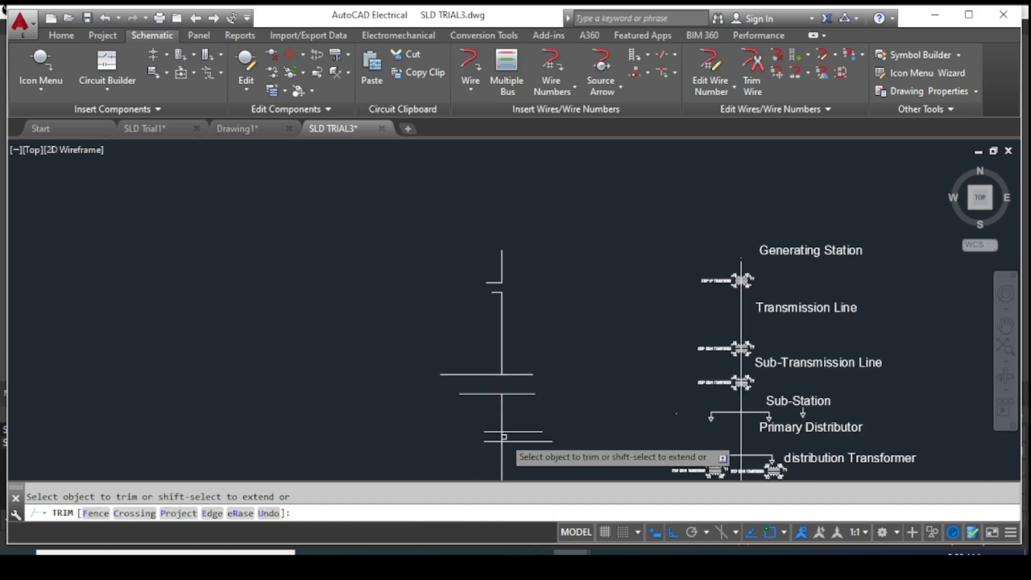
Bring the left diagram's top into view, end TRIM and window-select the stray pieces there
scroll(503, 437, "down", 3)
scroll(547, 391, "down", 2)
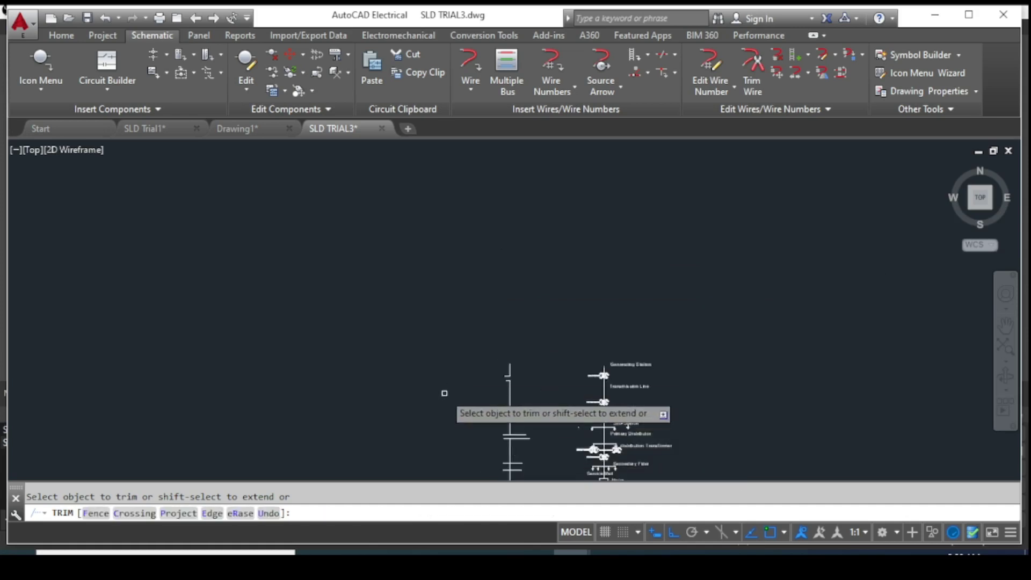
middle_click_drag(443, 391, 405, 226)
scroll(524, 258, "up", 2)
scroll(523, 257, "up", 2)
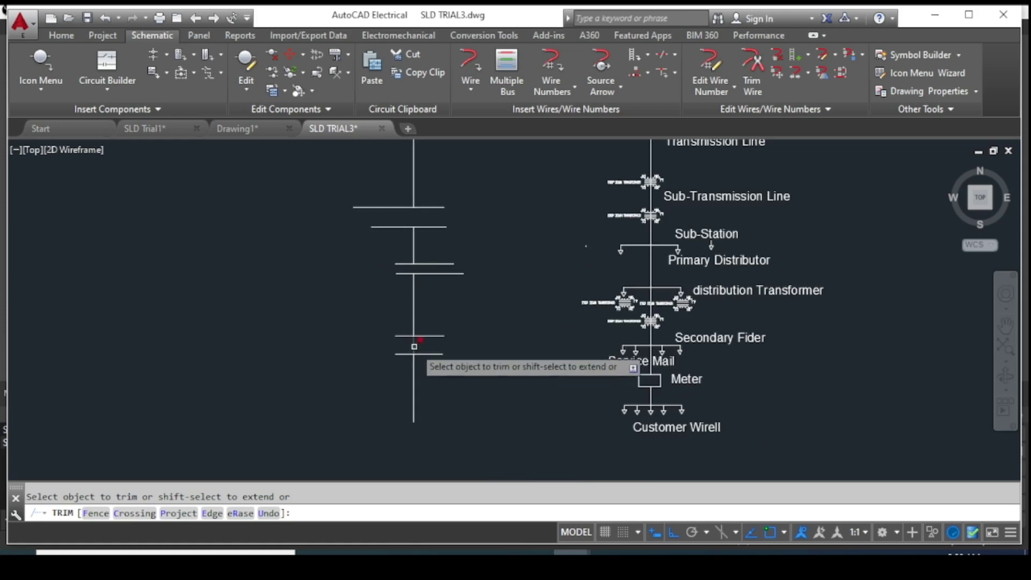
middle_click_drag(456, 169, 456, 283)
key("Escape")
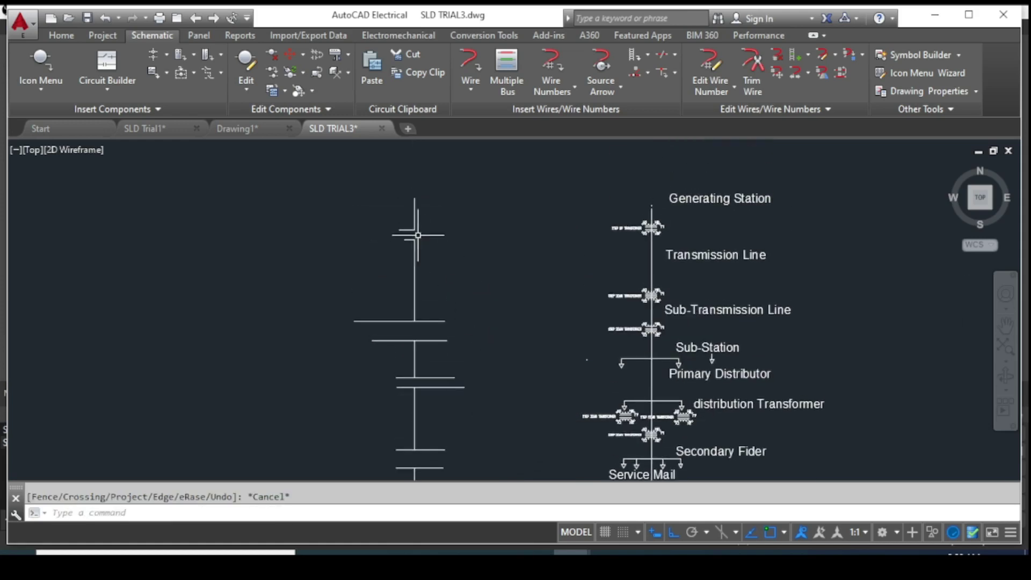
left_click_drag(406, 230, 404, 243)
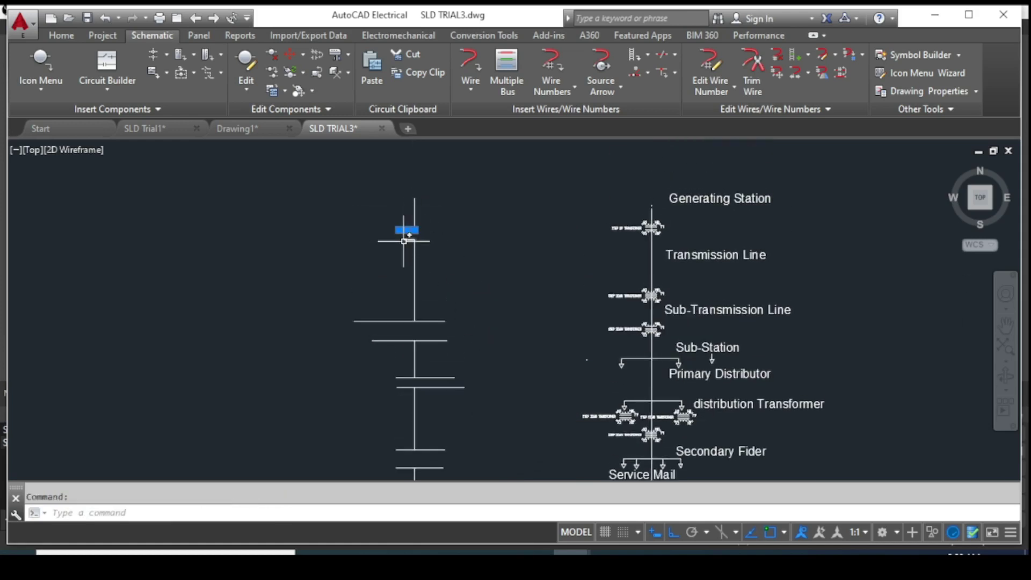
Delete the stray pieces and the upper four horizontal bars of the left diagram
key("Delete")
left_click(403, 321)
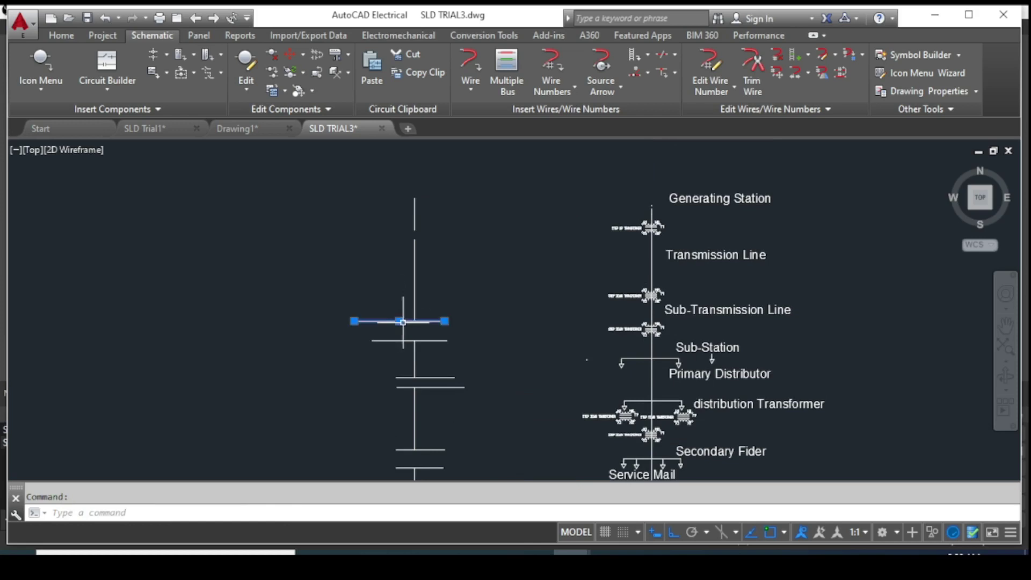
key("Delete")
left_click(404, 340)
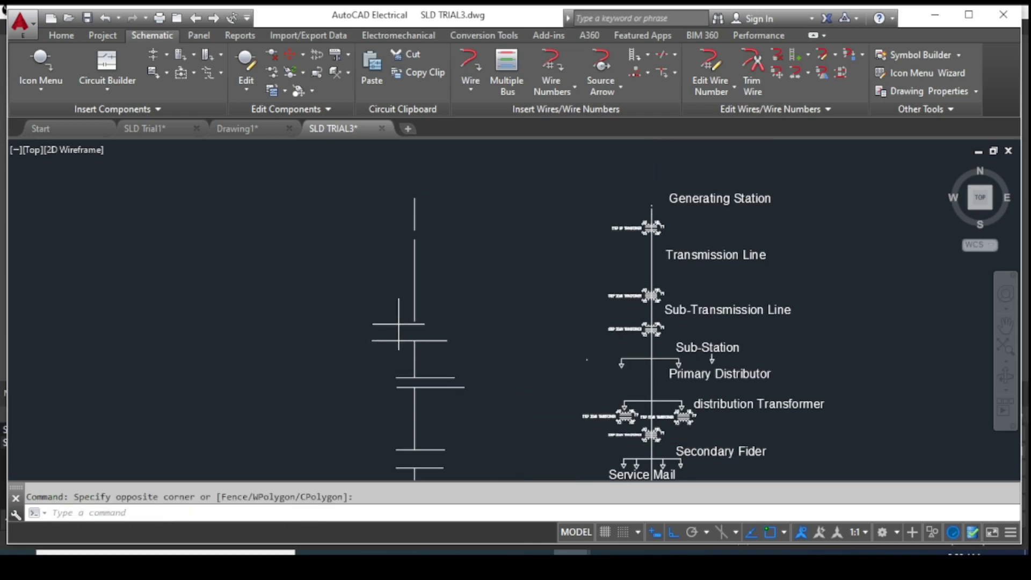
mouse_move(399, 324)
left_mouse_down()
mouse_move(400, 358)
mouse_move(402, 342)
left_mouse_up()
key("Delete")
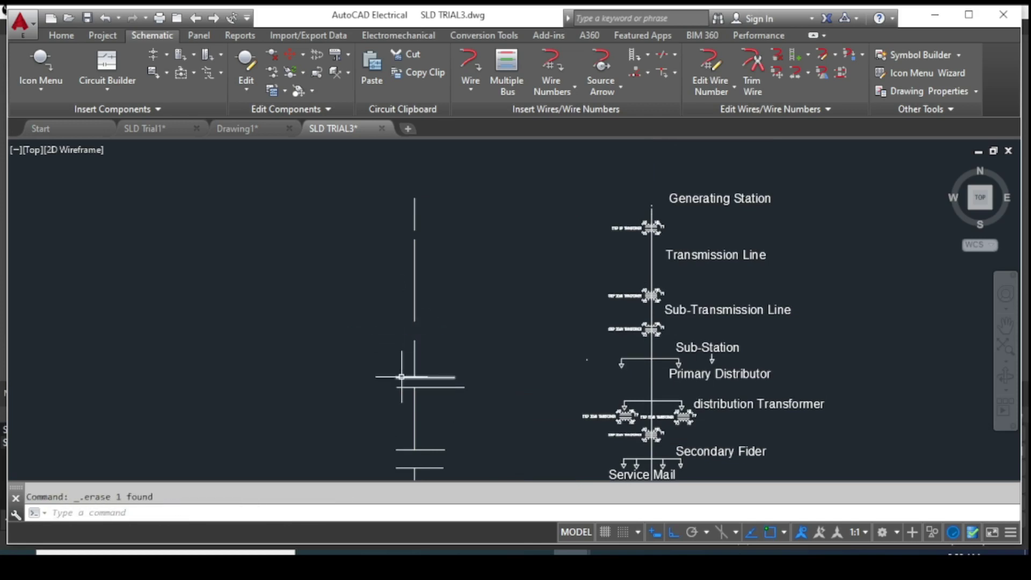
left_click(404, 377)
key("Delete")
left_click(402, 388)
key("Delete")
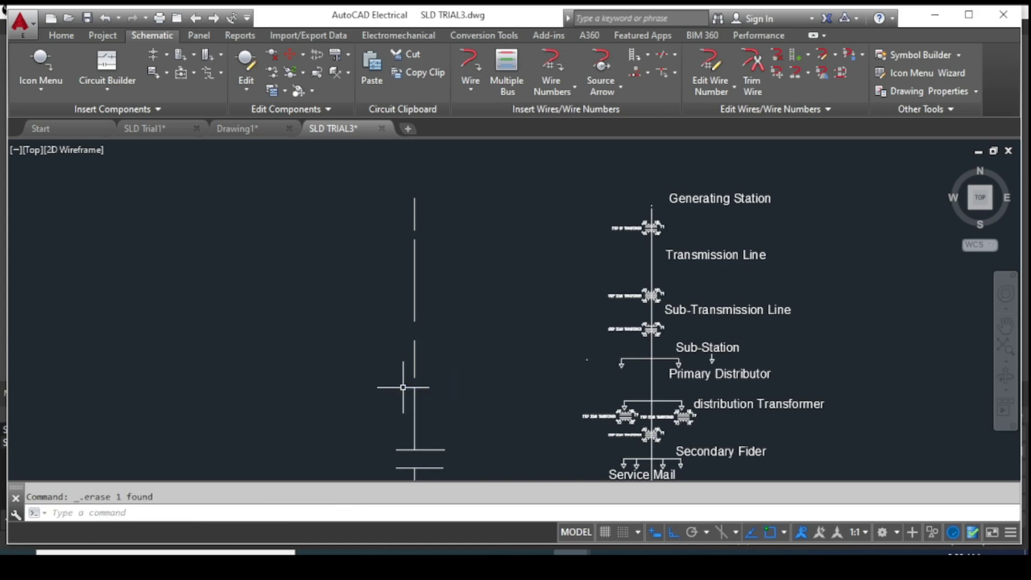
Delete the last two lower bars and centre a gap in the left line on screen
middle_click_drag(413, 446, 411, 309)
left_click(424, 311)
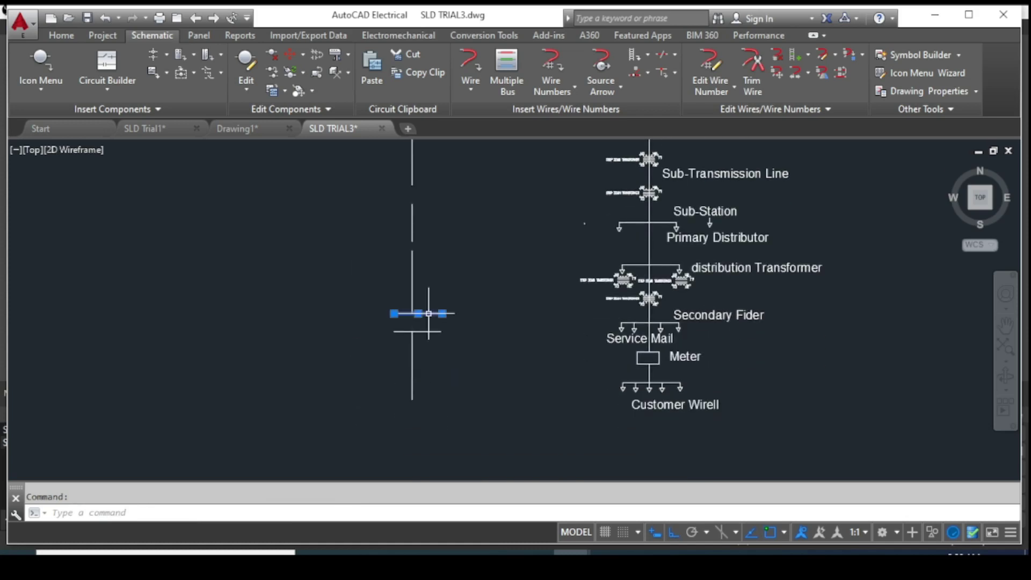
key("Delete")
left_click(429, 332)
key("Delete")
scroll(460, 405, "up", 2)
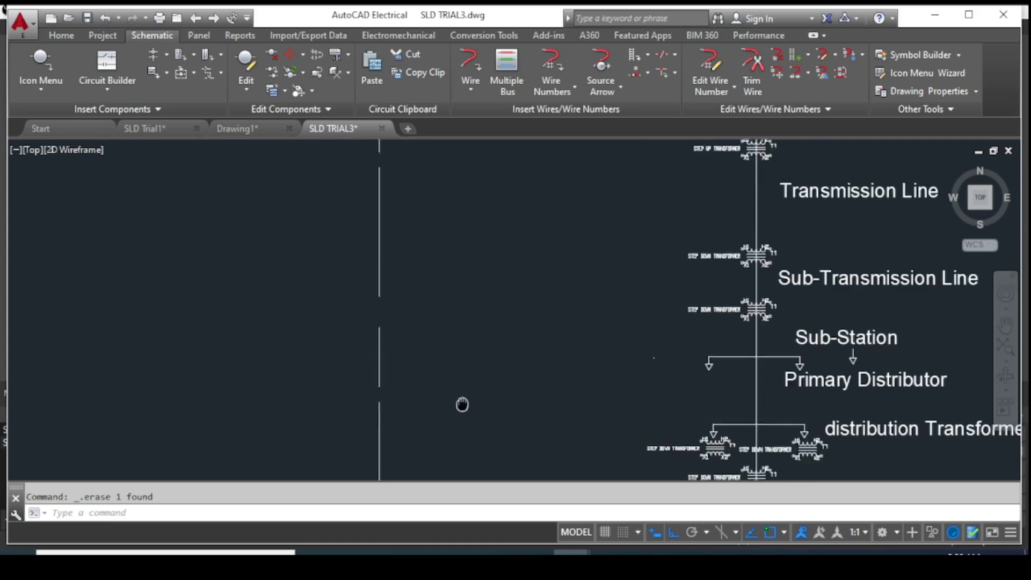
middle_click_drag(507, 272, 381, 389)
scroll(285, 281, "up", 1)
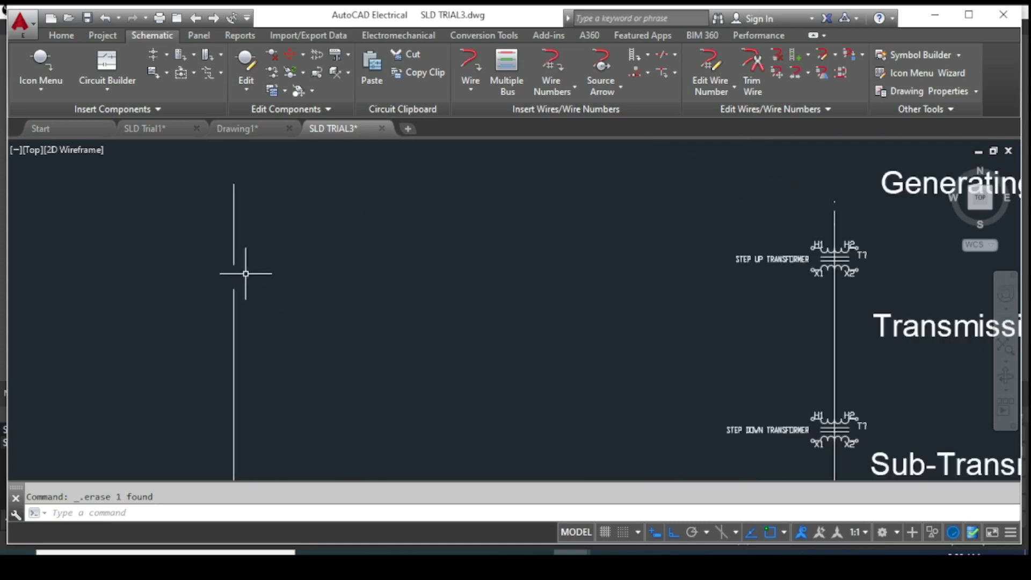
scroll(257, 276, "up", 1)
scroll(174, 268, "up", 1)
middle_click_drag(271, 289, 414, 311)
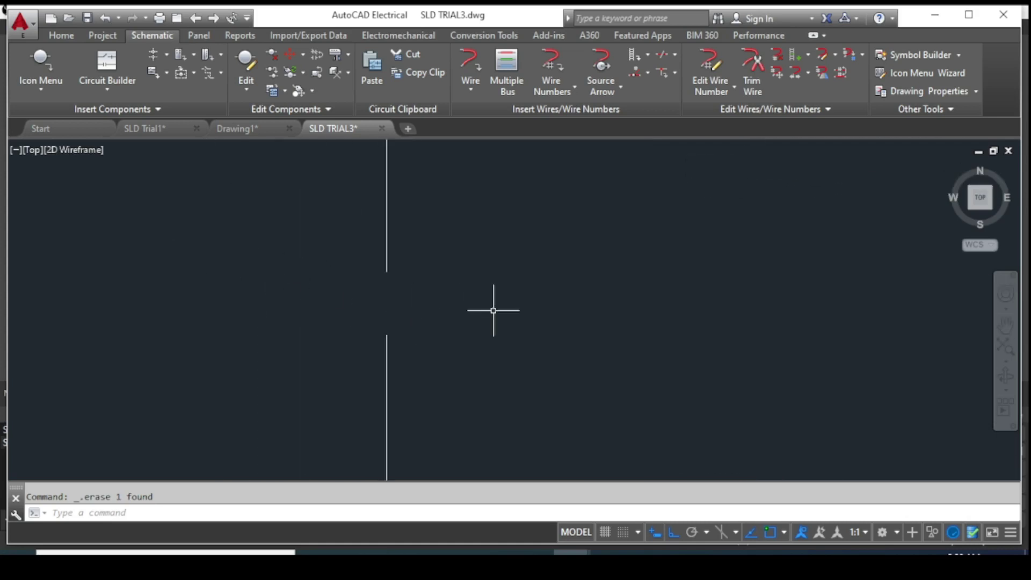
Start a TEXT label beside the top of the left line, using the default height and 0 rotation
type("tex")
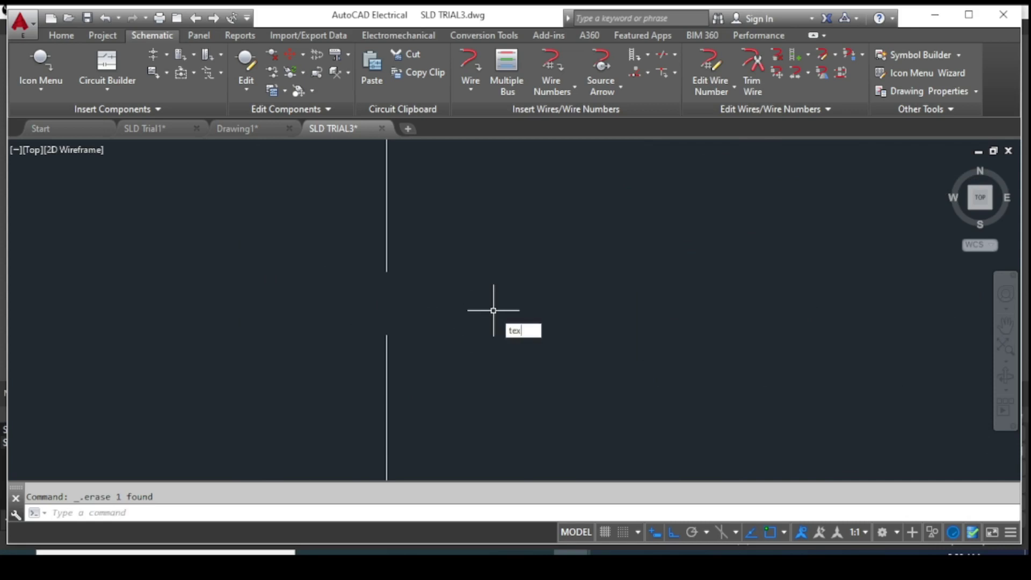
type("t")
key("Return")
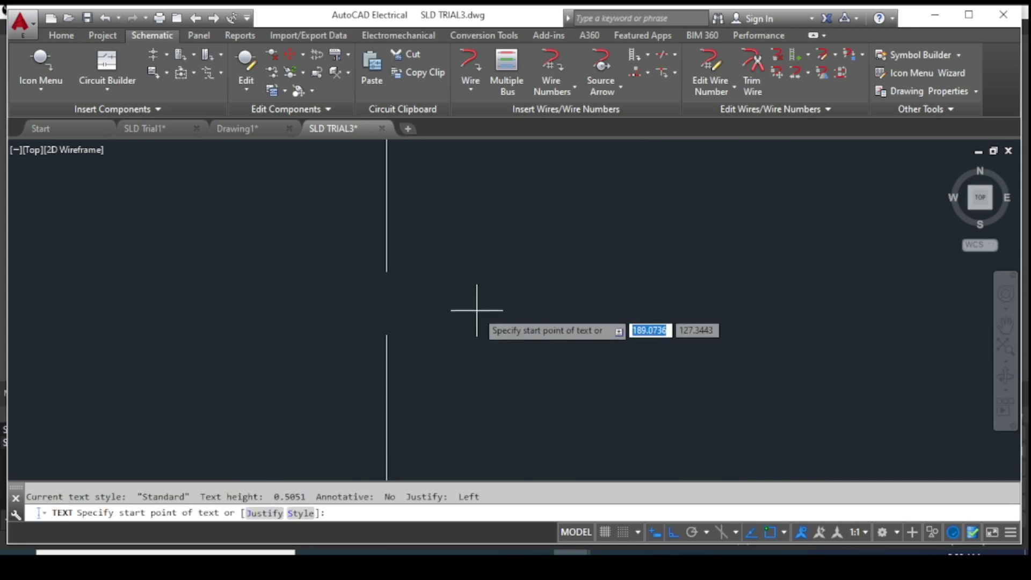
left_click(412, 271)
left_click(425, 324)
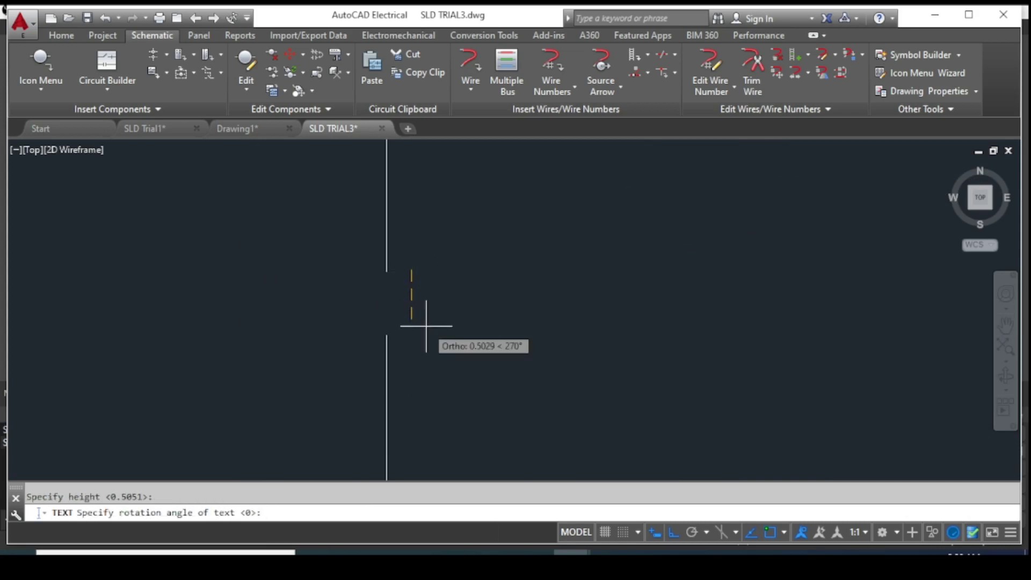
type("0")
key("Return")
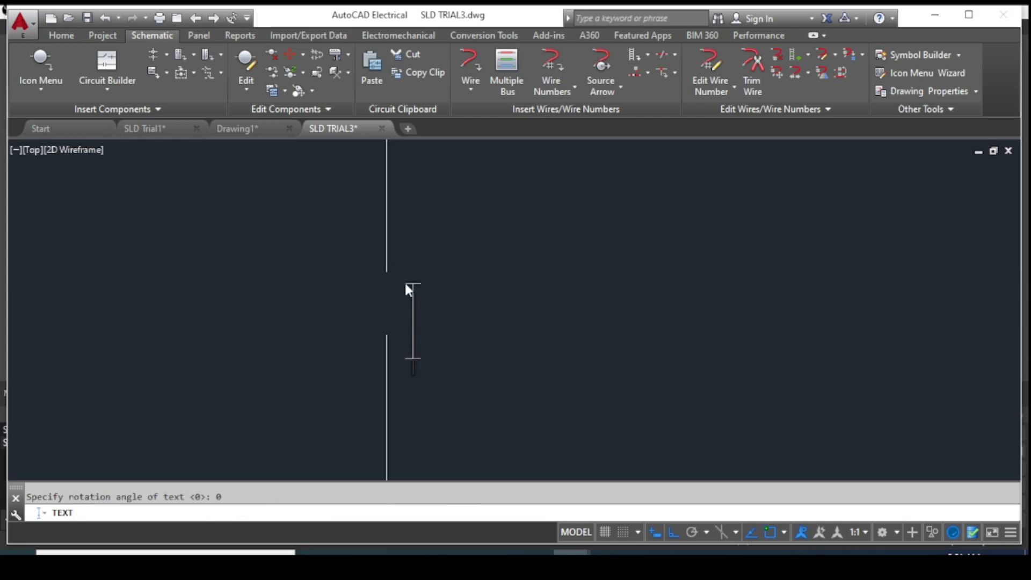
Enter the label text 'Generation Station'
type("G")
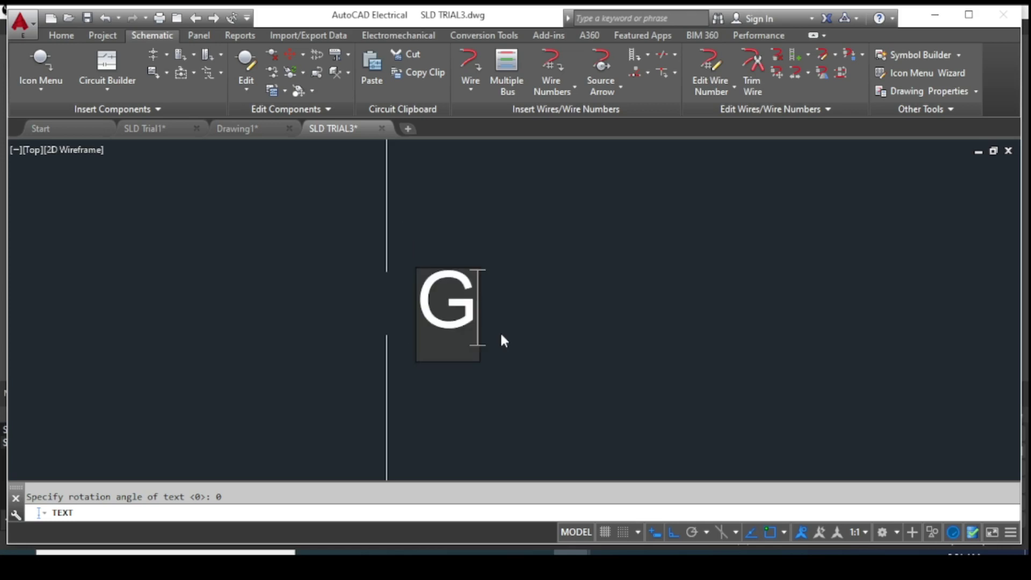
scroll(566, 326, "down", 4)
scroll(639, 356, "down", 1)
scroll(503, 284, "down", 2)
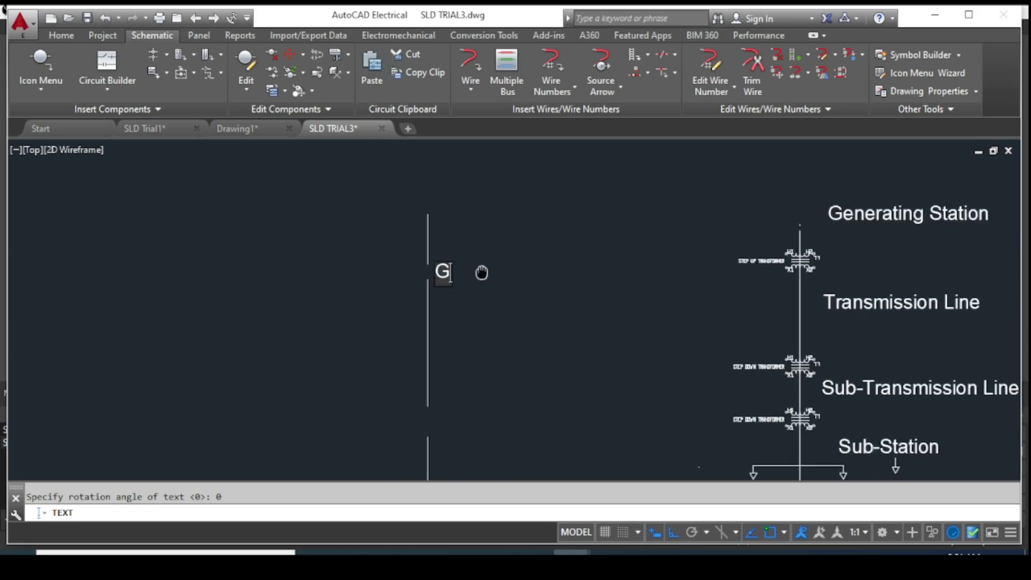
scroll(496, 296, "down", 2)
type("e")
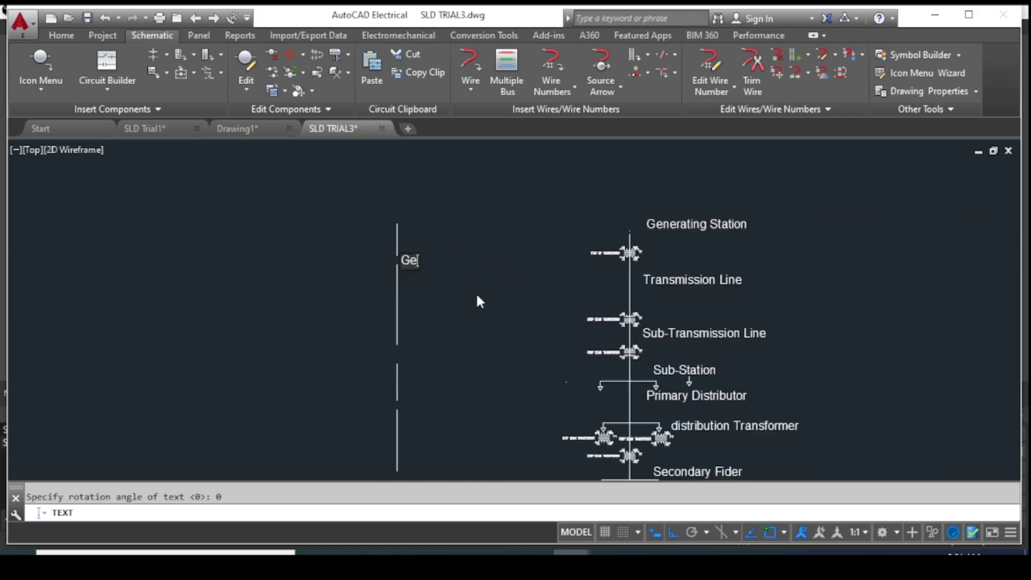
type("neration Sta")
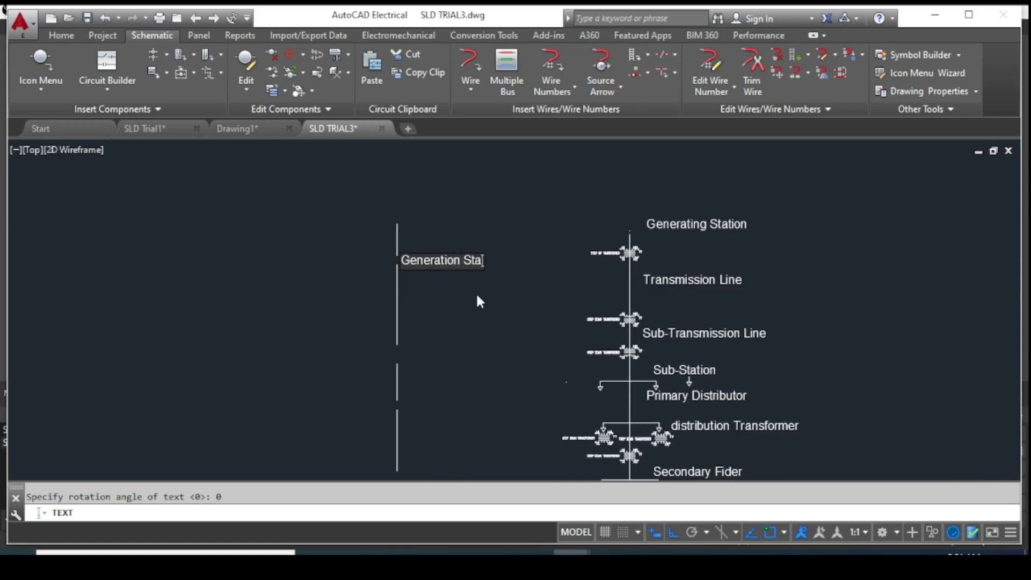
type("tion")
middle_click_drag(490, 412, 478, 351)
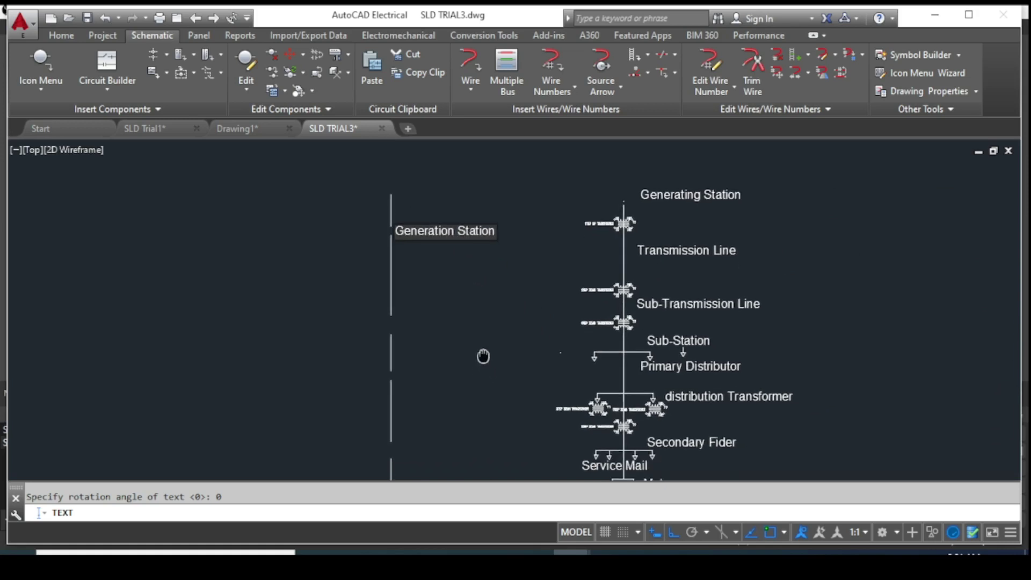
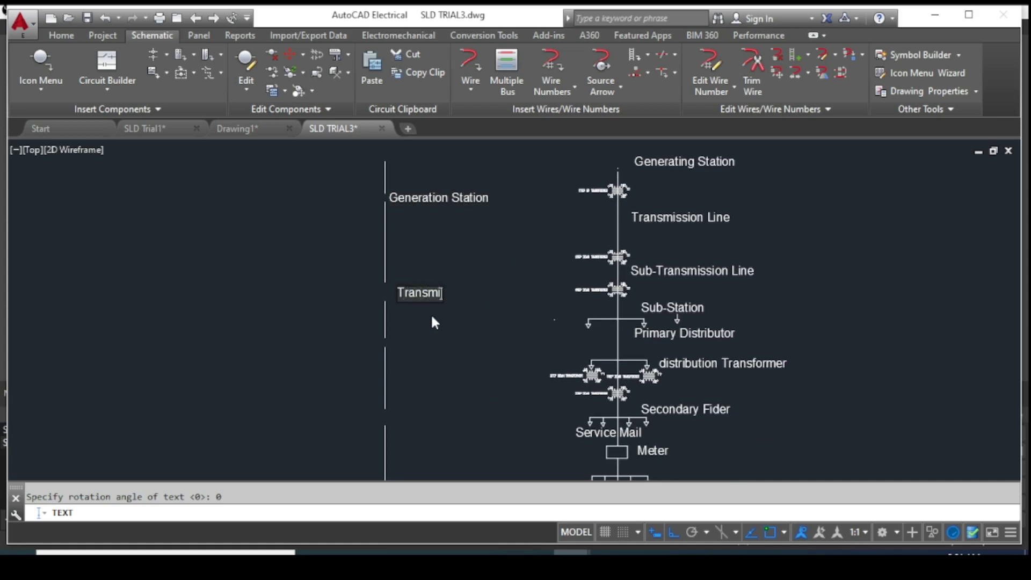
Finish the Transmission label and add 'Primary Distribution' below it in the stage column
type("ssion")
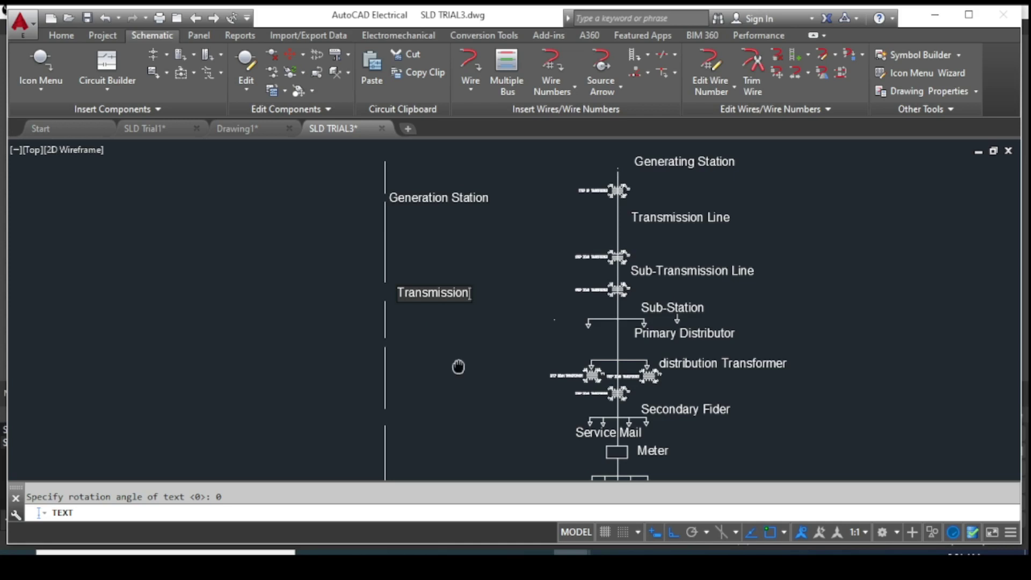
middle_click_drag(459, 369, 452, 320)
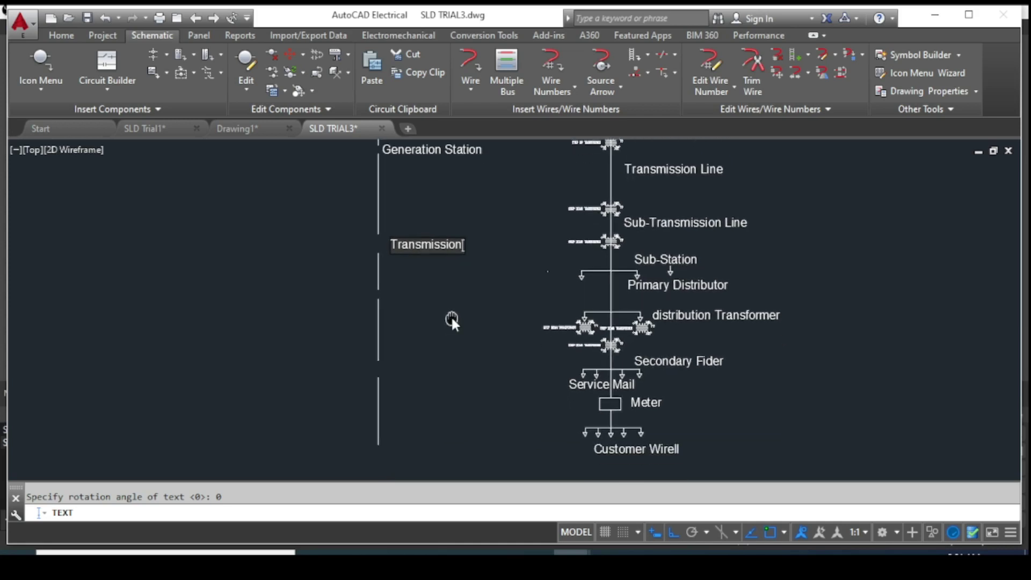
left_click(390, 296)
type("Primar")
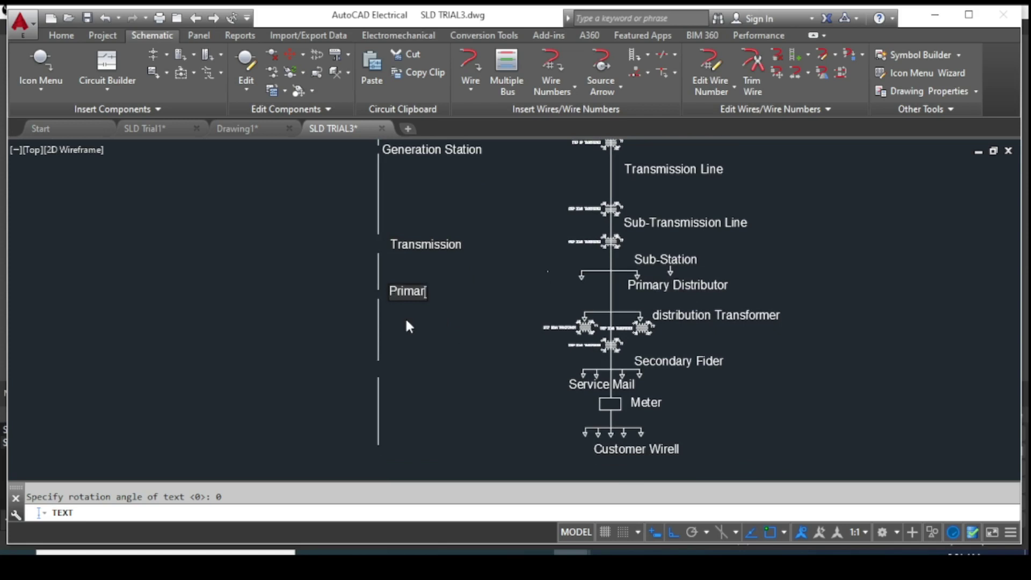
type("y")
type(" Distribut")
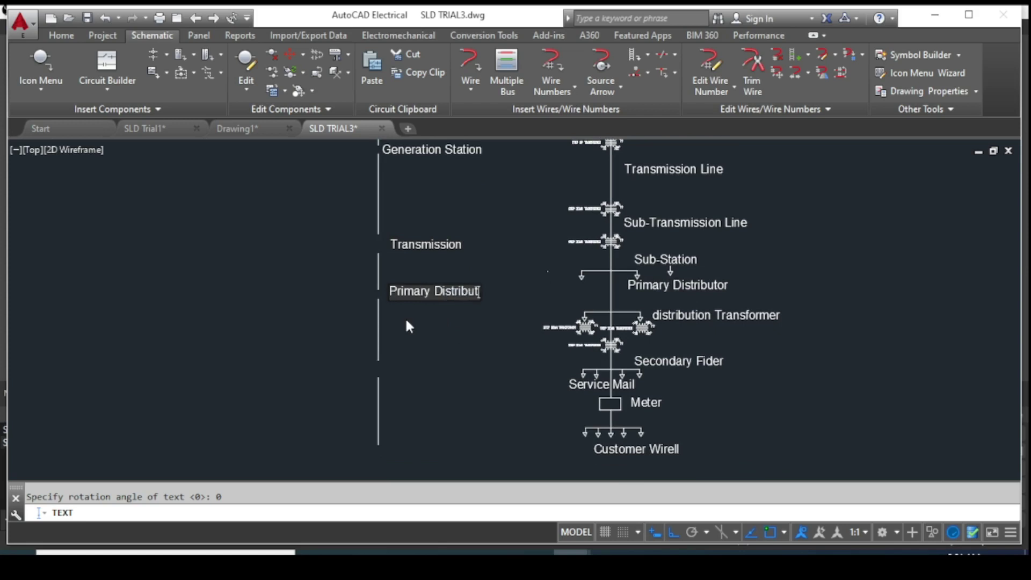
type("ion")
Add a 'Secondary distribution' label beside the lower line segment of the column
middle_click_drag(417, 368, 415, 323)
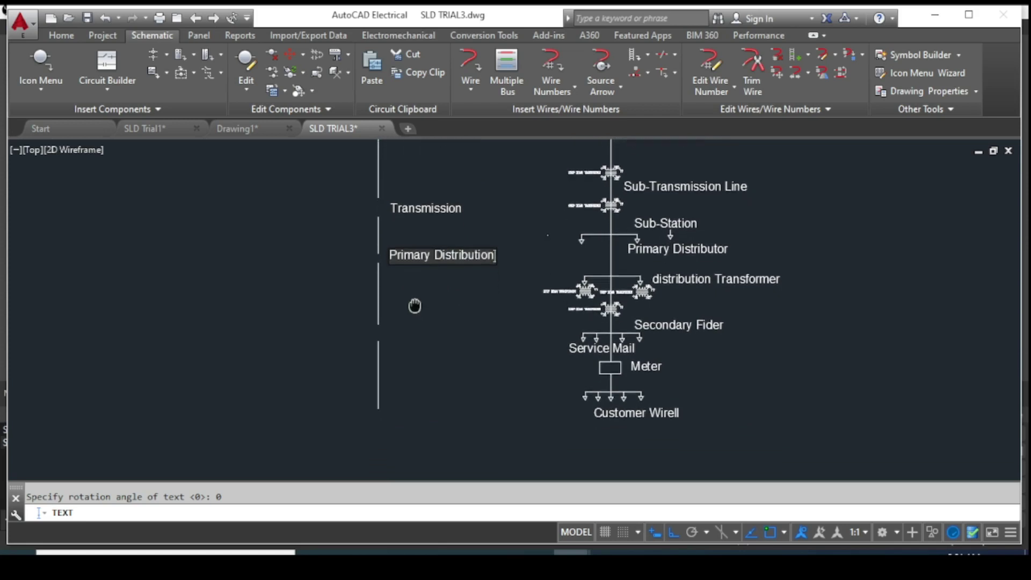
left_click(385, 332)
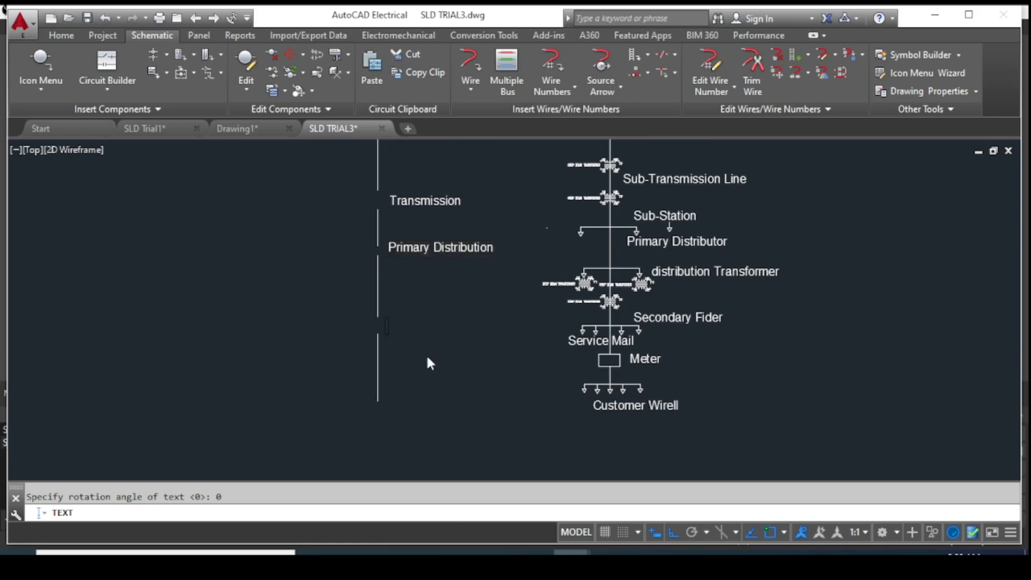
type("Second")
type("ary")
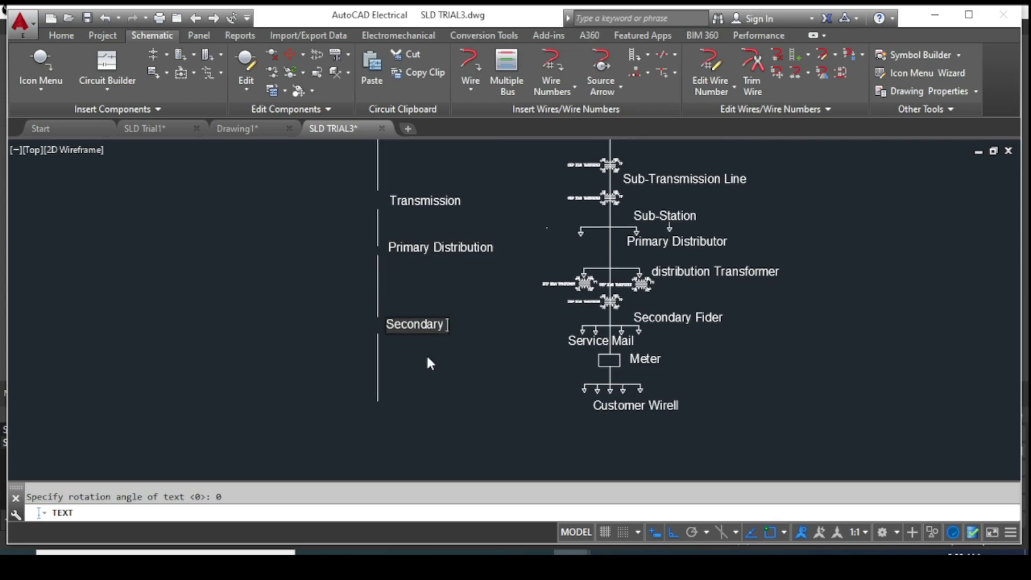
type(" distributi")
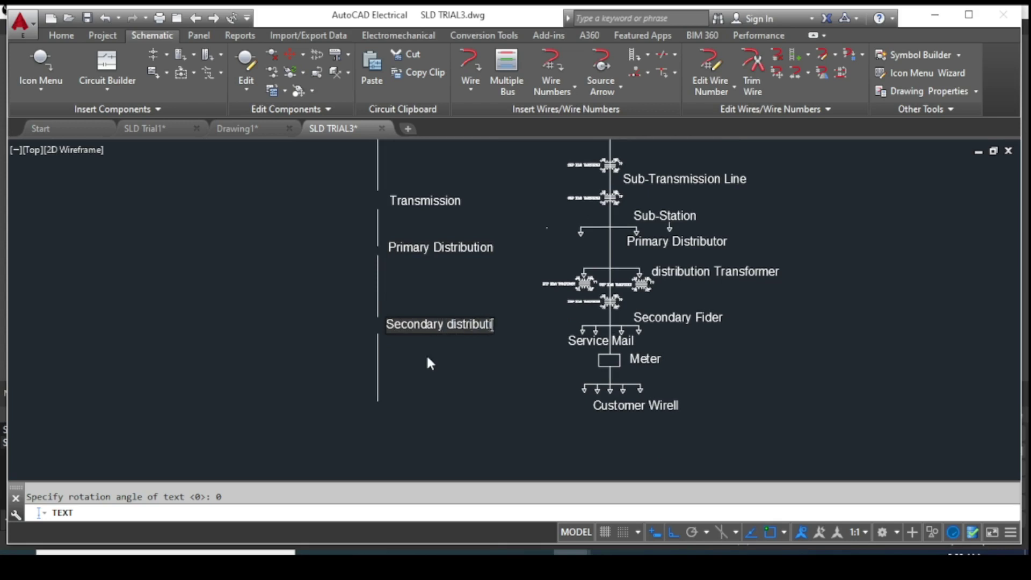
type("on")
scroll(519, 207, "up", 2)
scroll(518, 207, "down", 2)
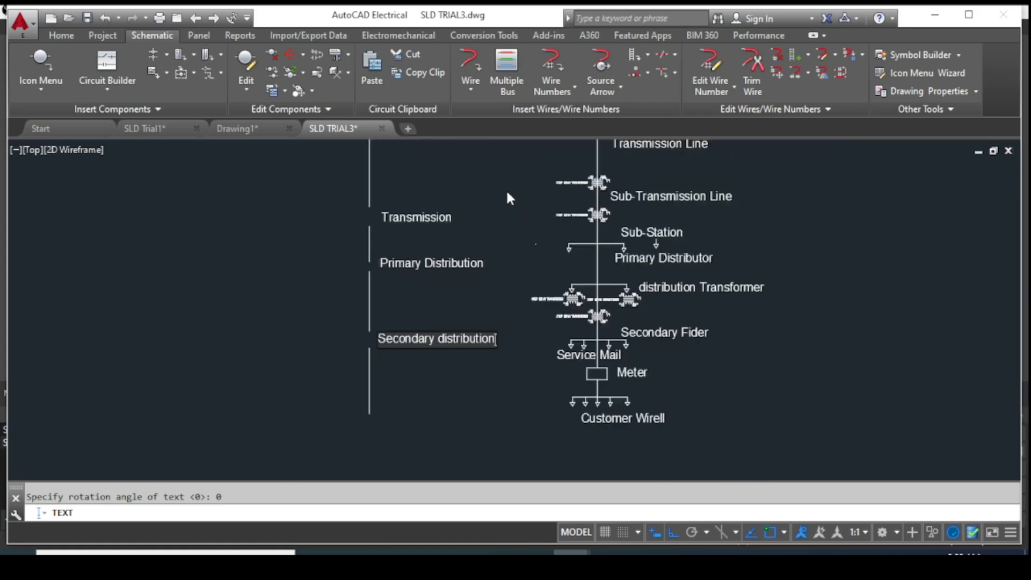
scroll(452, 404, "up", 2)
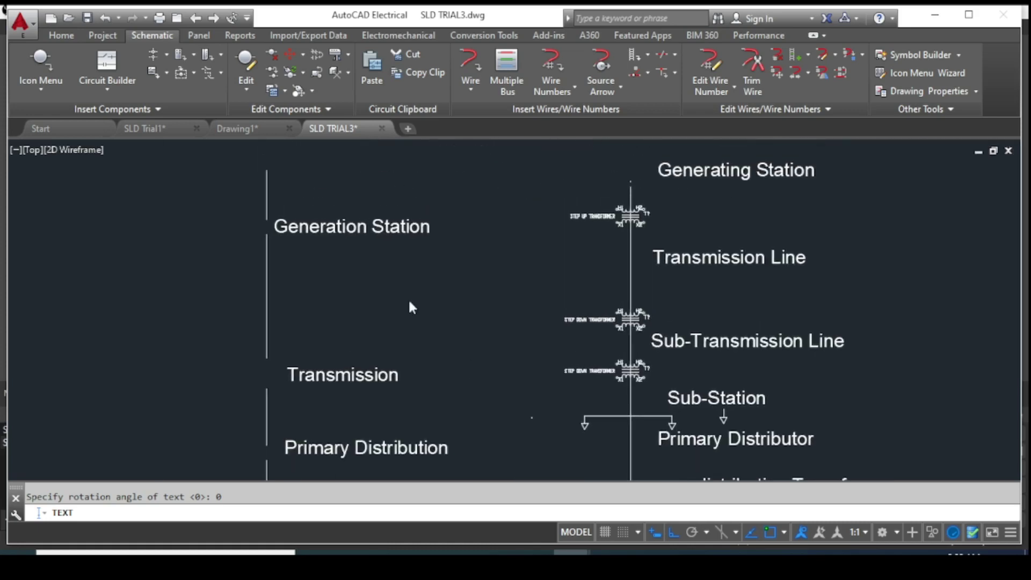
End text entry and start moving the short line above Generation Station, then cancel
key("Escape")
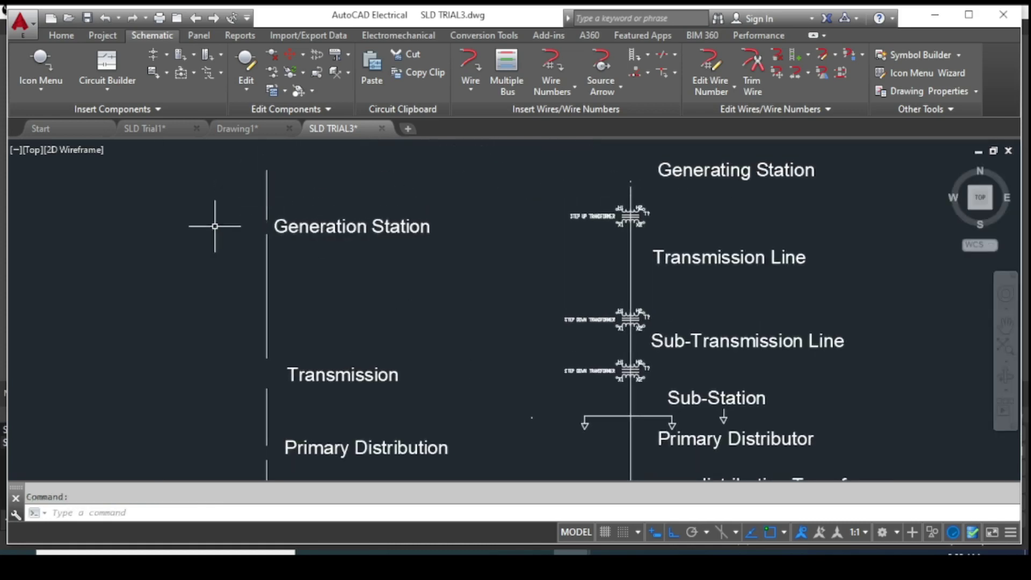
left_click(267, 195)
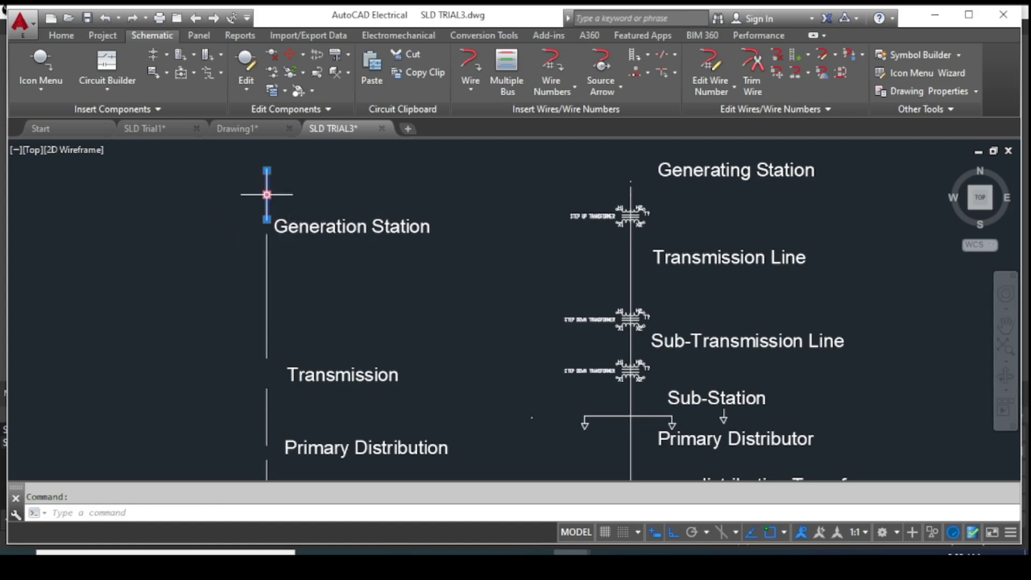
type("M")
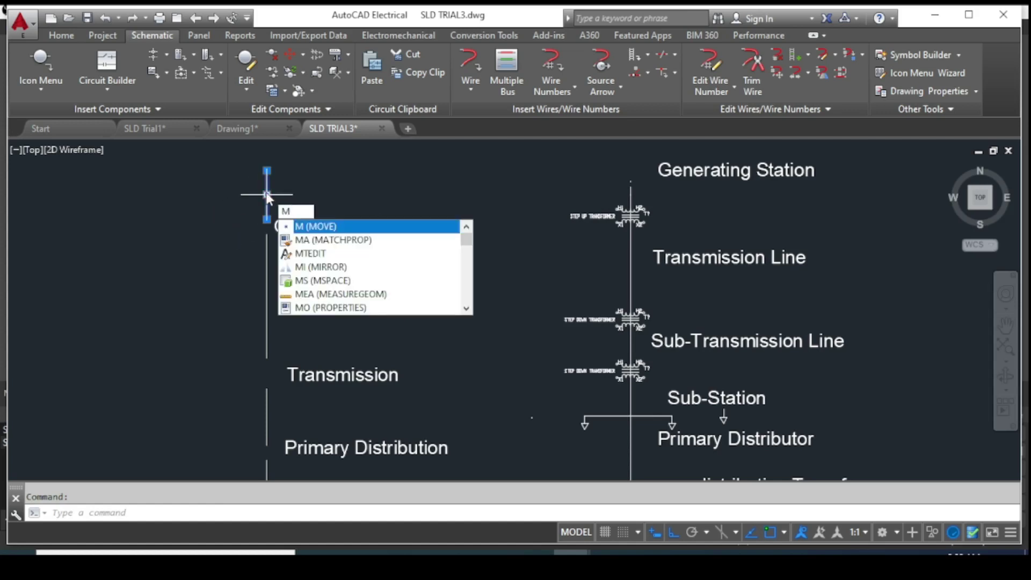
key("Return")
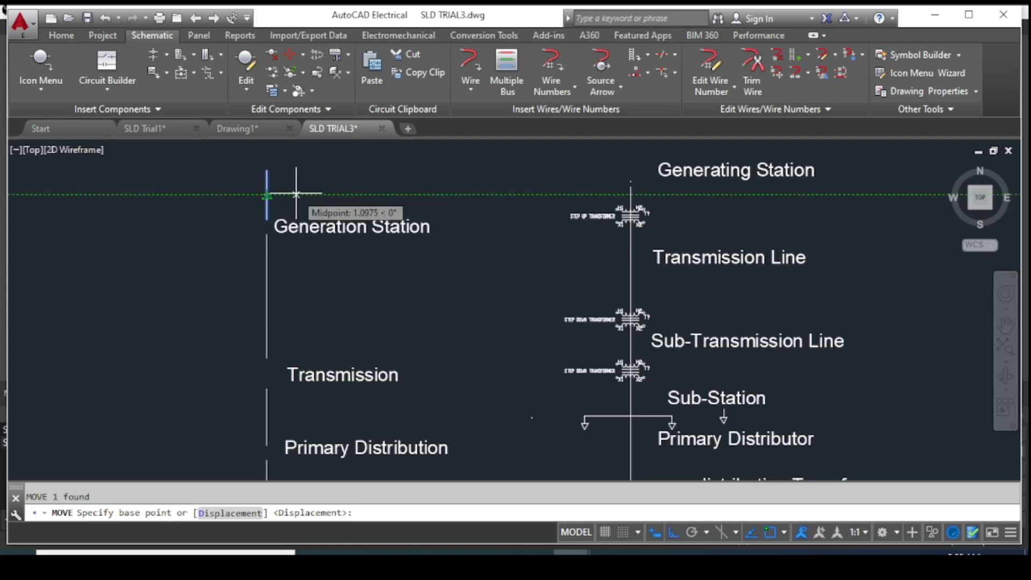
left_click(336, 197)
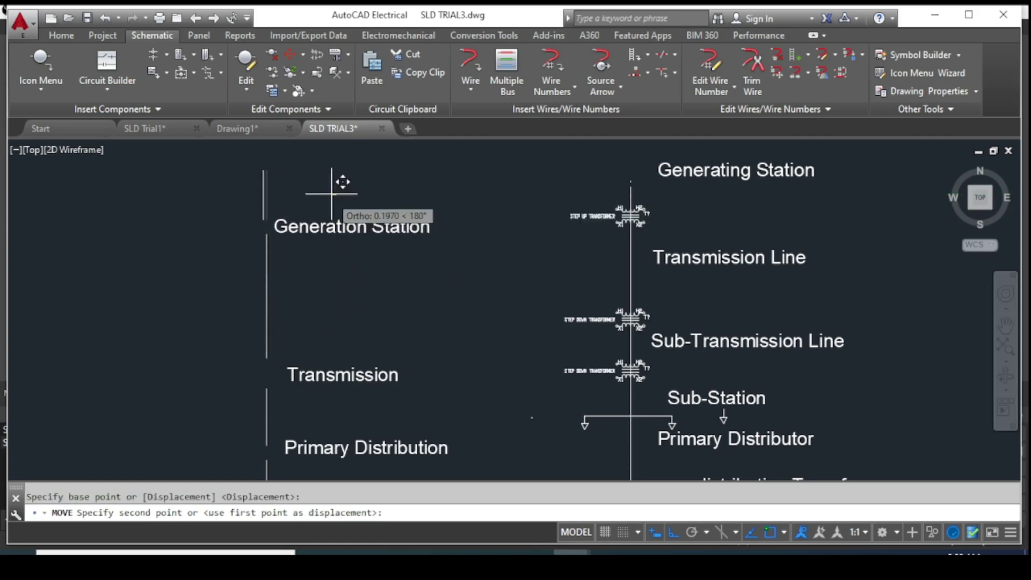
key("Escape")
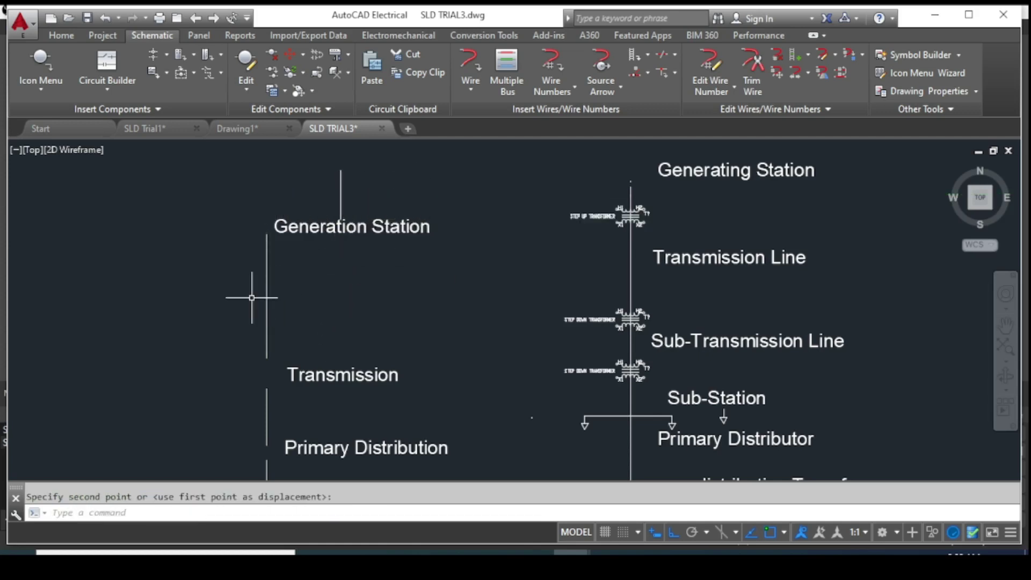
Move the line below Generation Station right so it is centred under that label
left_click_drag(251, 297, 238, 311)
type("m")
key("Return")
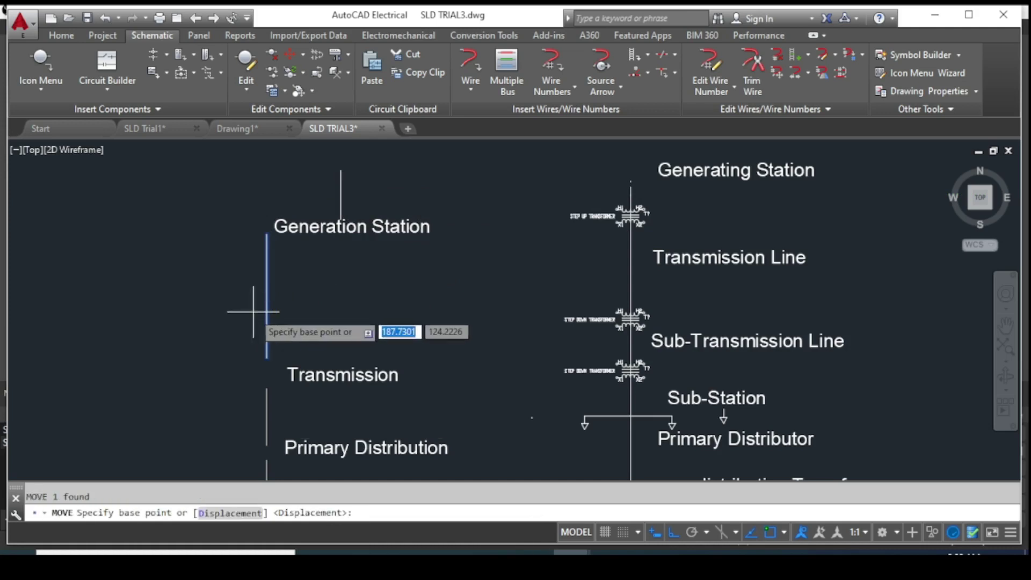
left_click(267, 296)
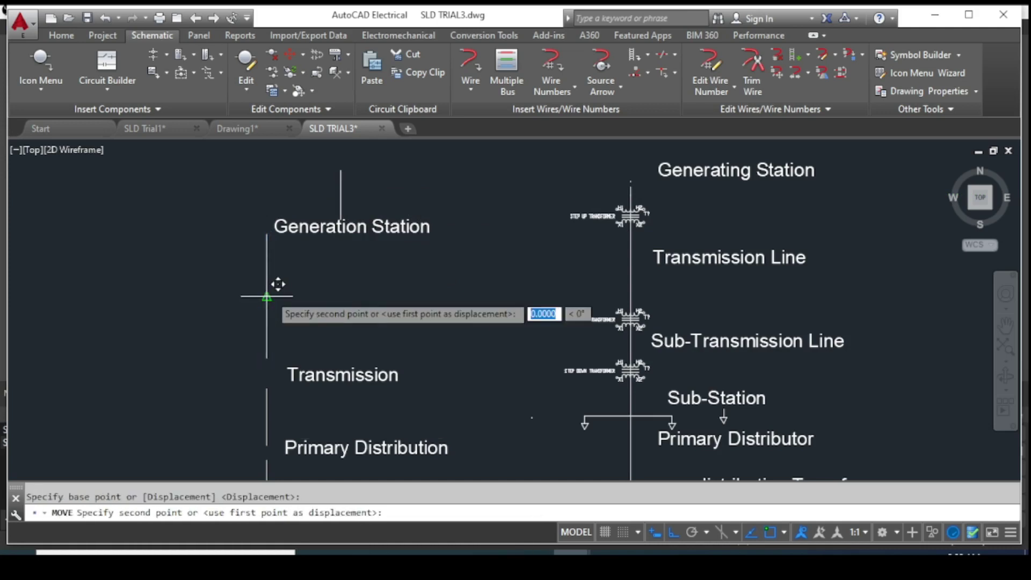
left_click(339, 295)
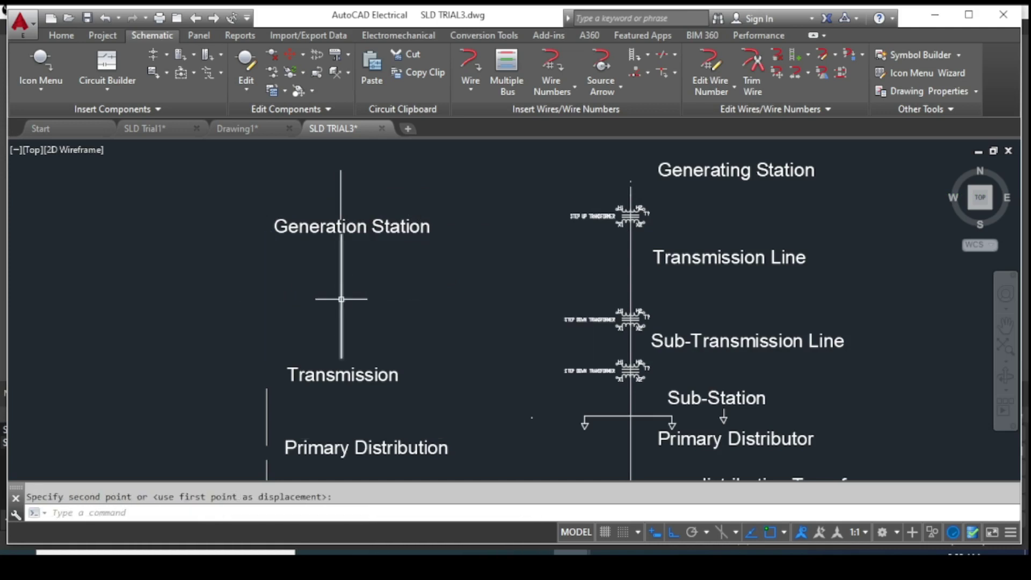
scroll(336, 341, "down", 2)
scroll(341, 380, "down", 2)
scroll(370, 255, "up", 4)
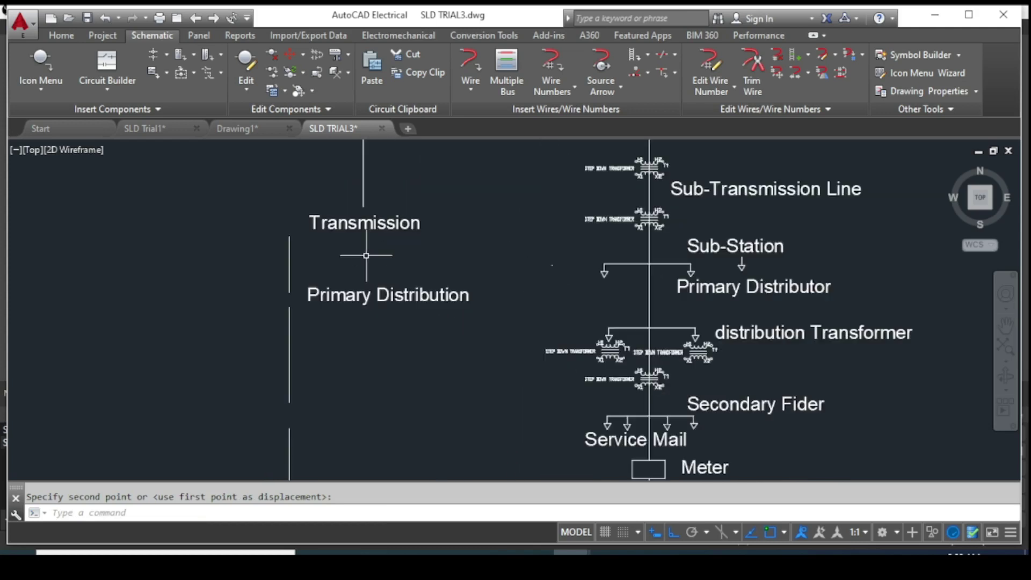
Move the line under Transmission right so it is centred beneath the label
left_click(341, 248)
left_click(215, 247)
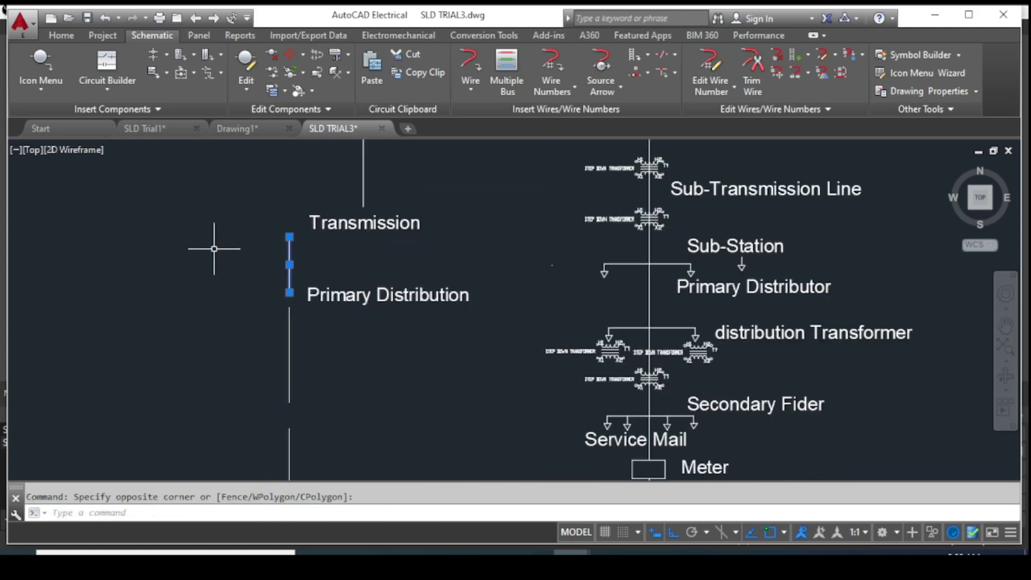
type("m")
key("Return")
left_click(289, 264)
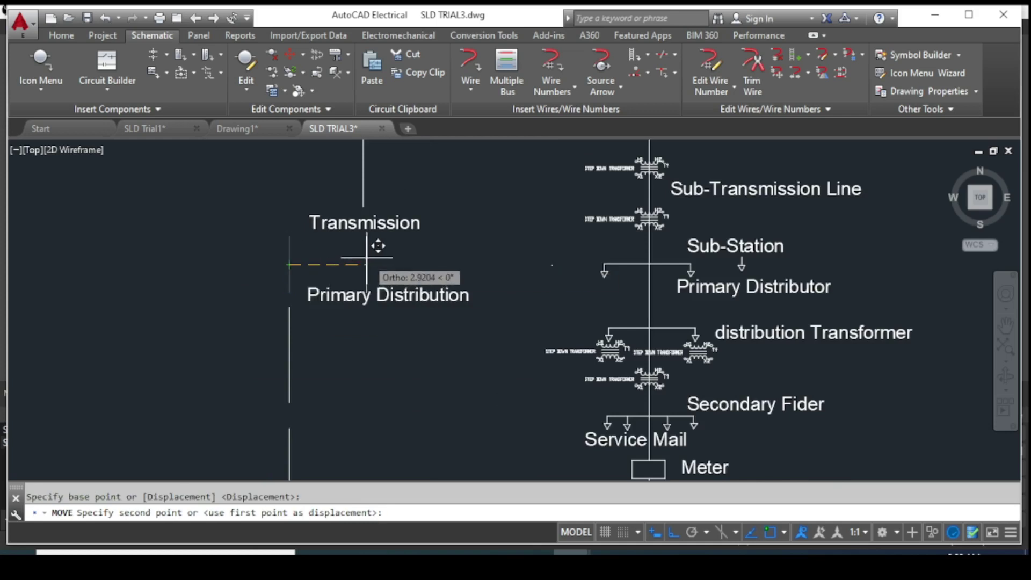
left_click(363, 262)
Reselect the line below Primary Distribution and begin moving it from a base point
mouse_move(311, 394)
left_mouse_down()
mouse_move(300, 362)
mouse_move(261, 372)
left_mouse_up()
key("Return")
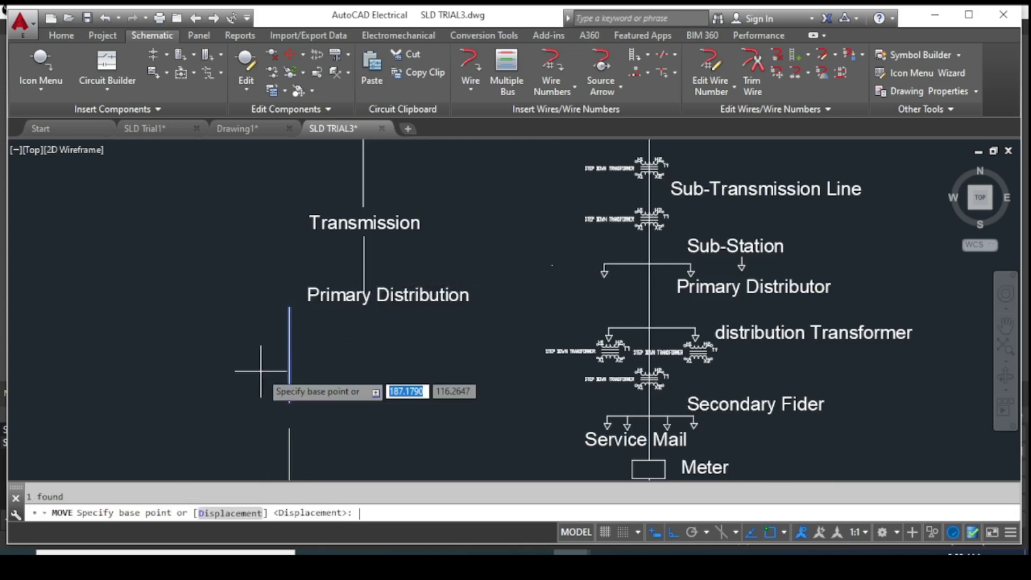
key("Escape")
left_click_drag(261, 370, 268, 361)
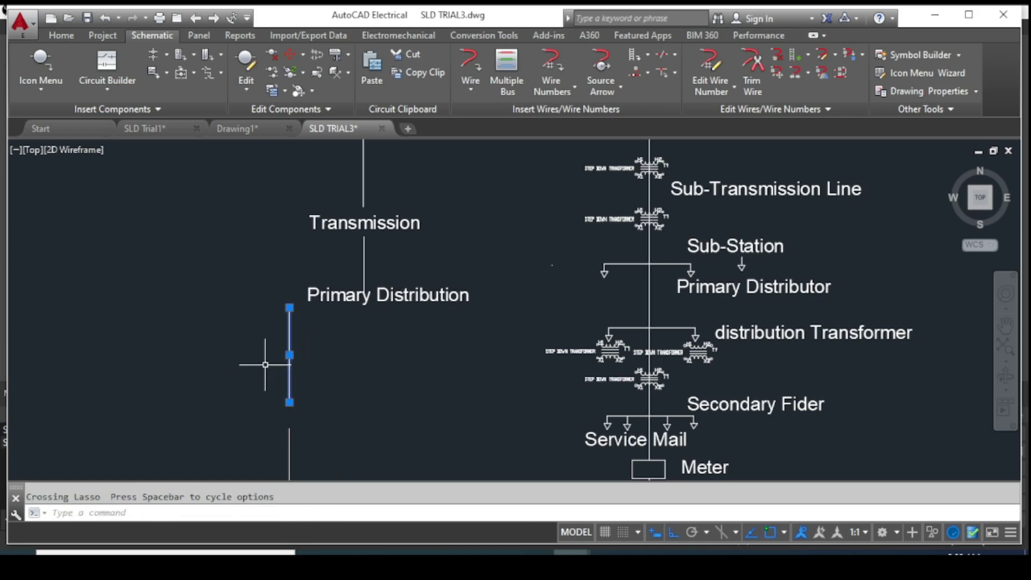
type("m")
key("Return")
left_click(289, 355)
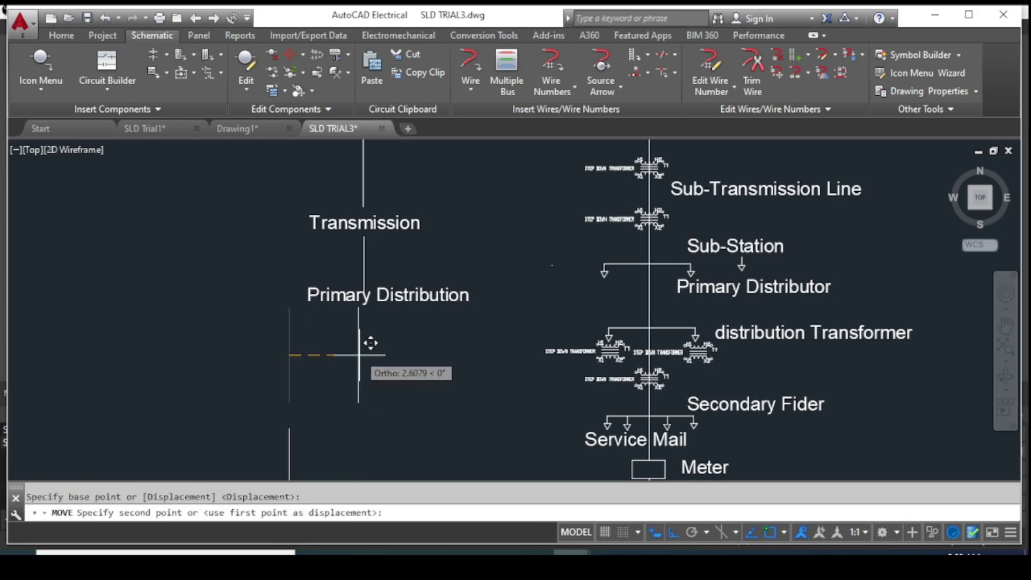
scroll(359, 357, "down", 4)
scroll(359, 440, "up", 3)
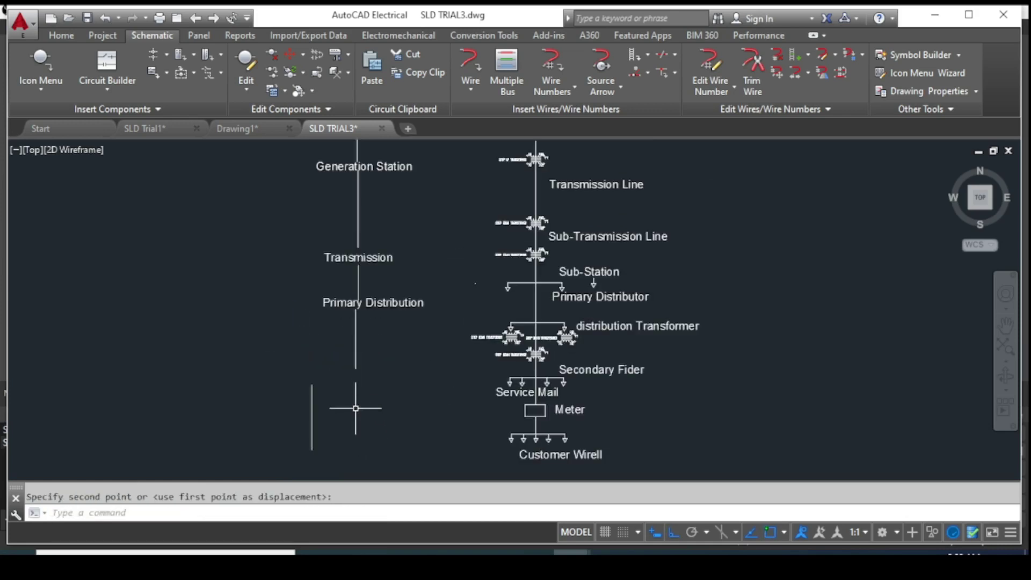
scroll(356, 410, "up", 2)
Centre the line under Primary Distribution, then add 'Secondary Distribution' below with default height, 0 rotation
left_click(350, 369)
left_click(350, 365)
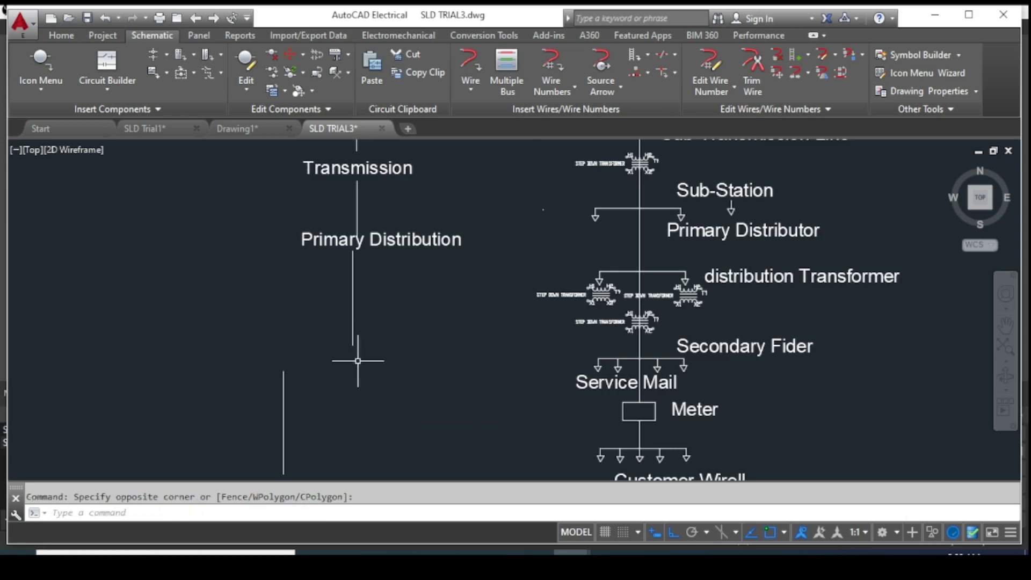
type("text")
key("Return")
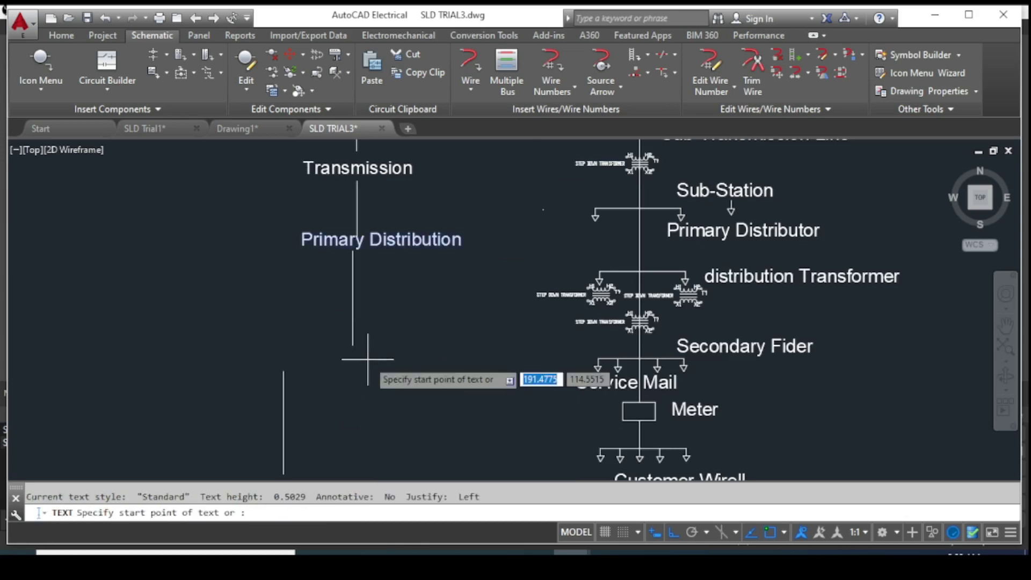
left_click(310, 358)
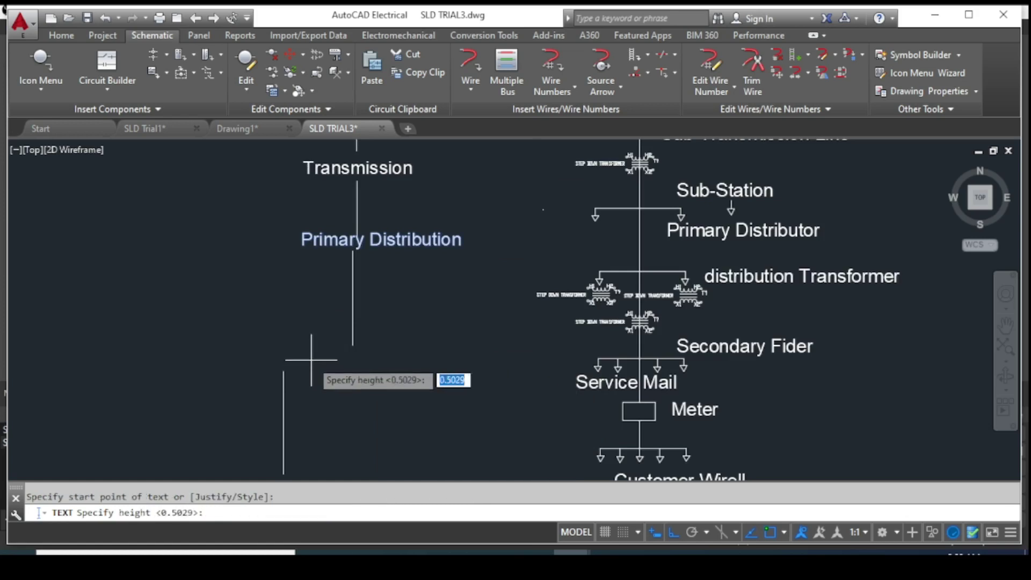
key("Return")
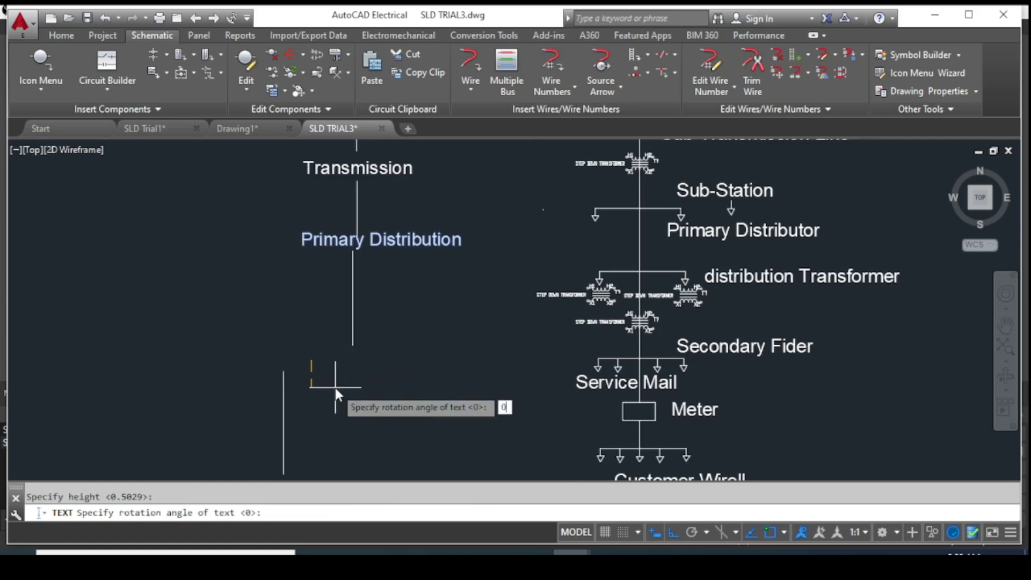
type("0")
key("Return")
type("S")
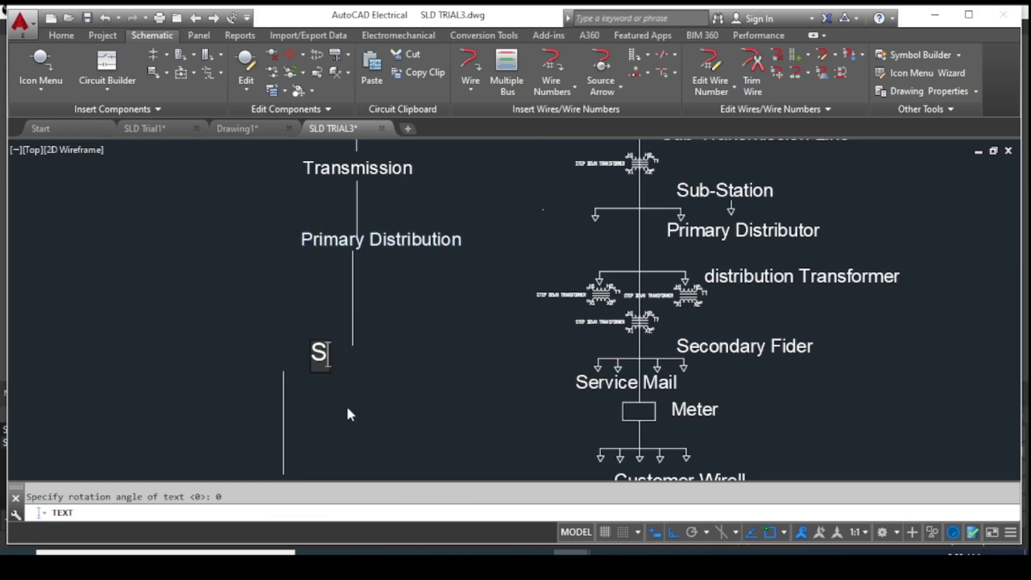
type("econdary")
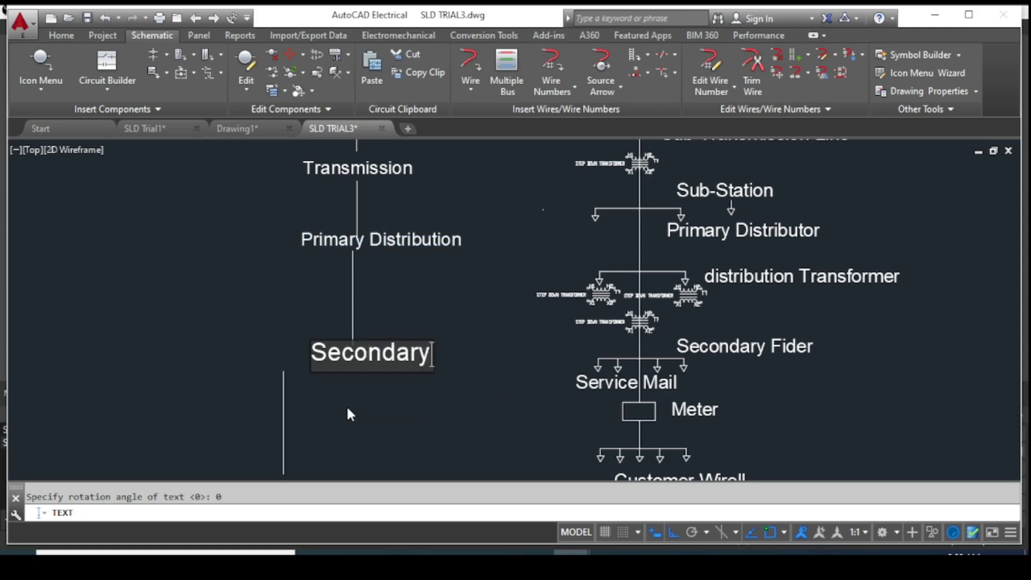
type(" Distri")
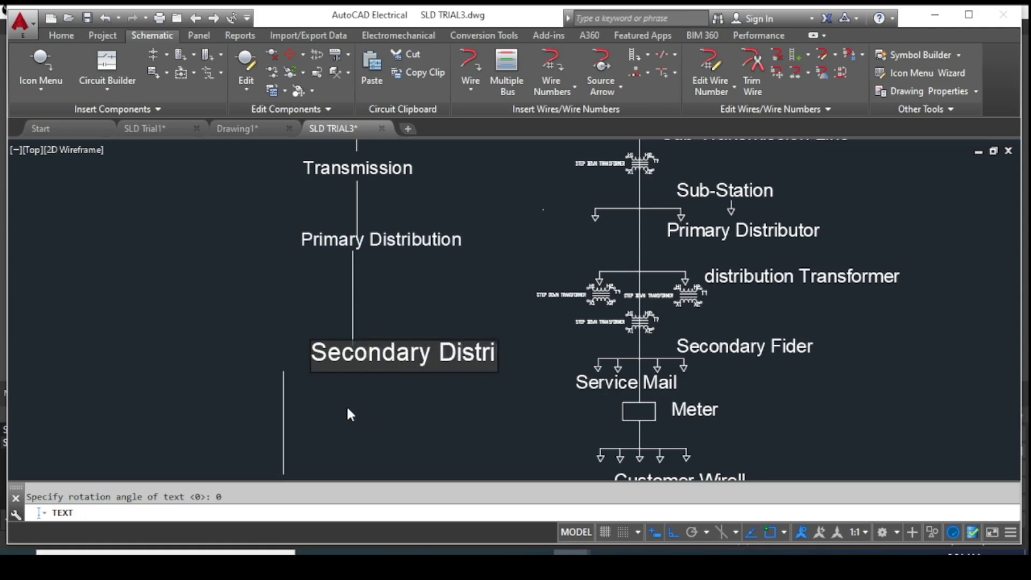
type("bution")
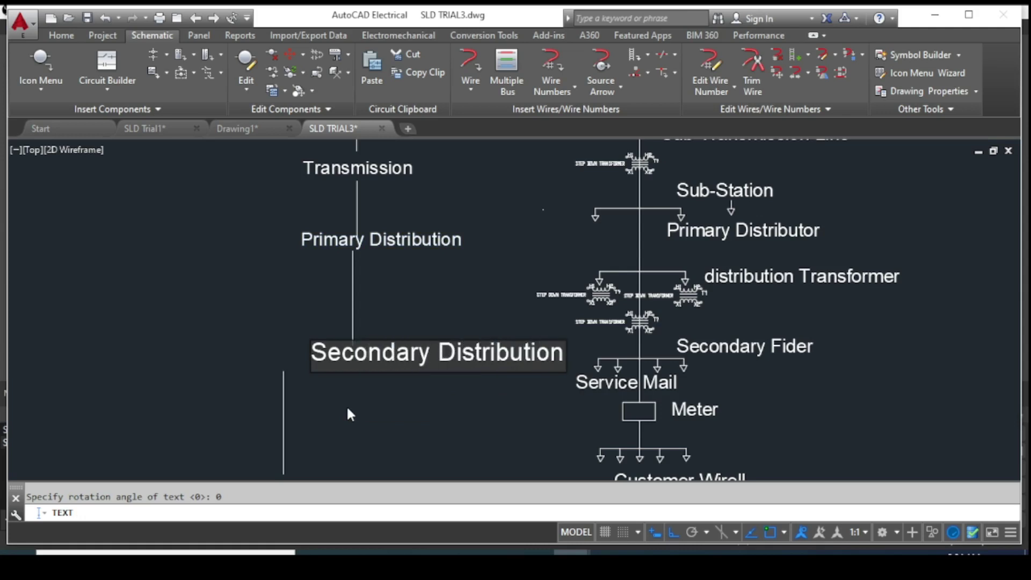
key("Return")
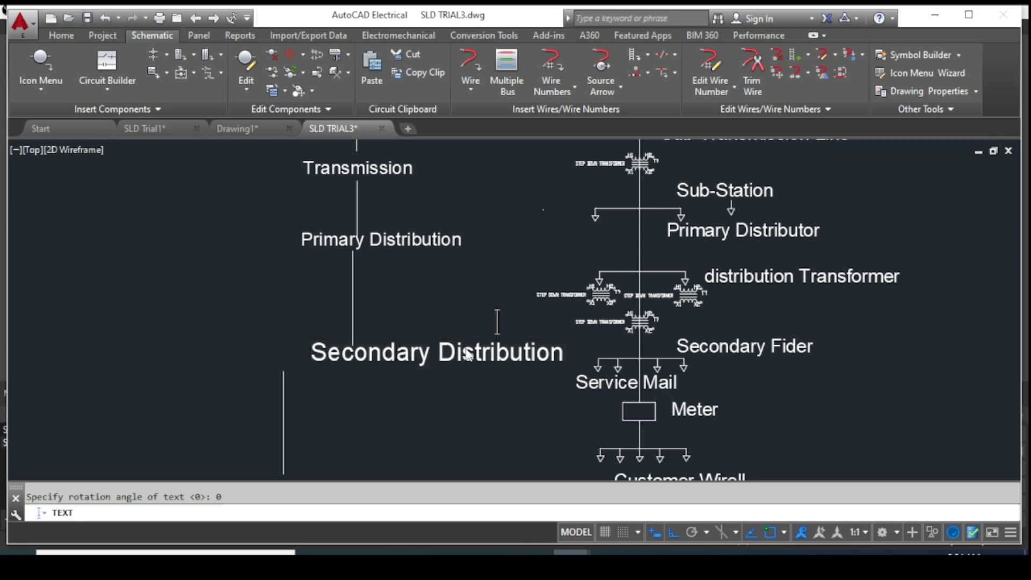
key("Return")
Move the Secondary Distribution label left and slightly lower with Ortho turned off
left_click(350, 358)
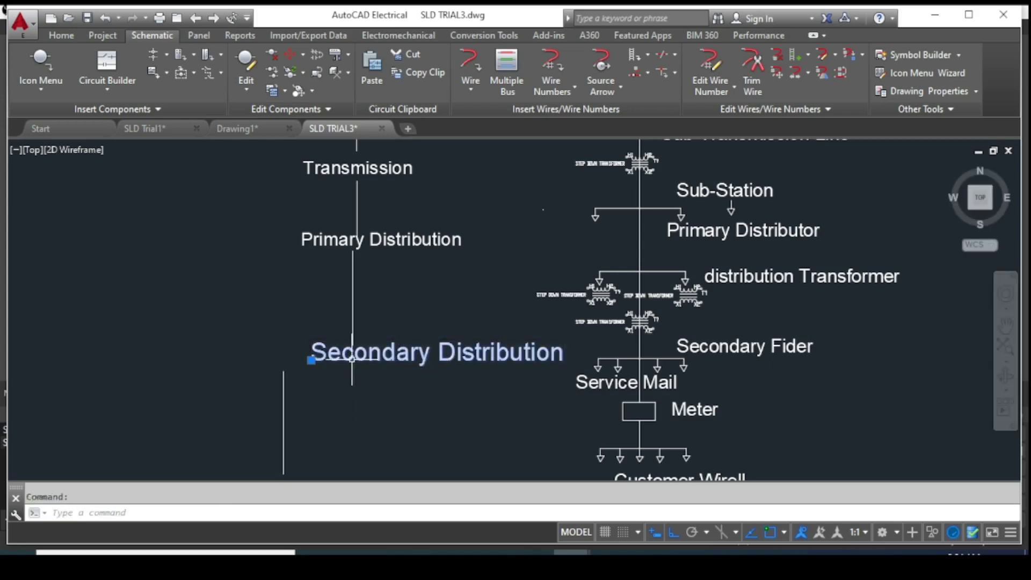
type("m")
key("Return")
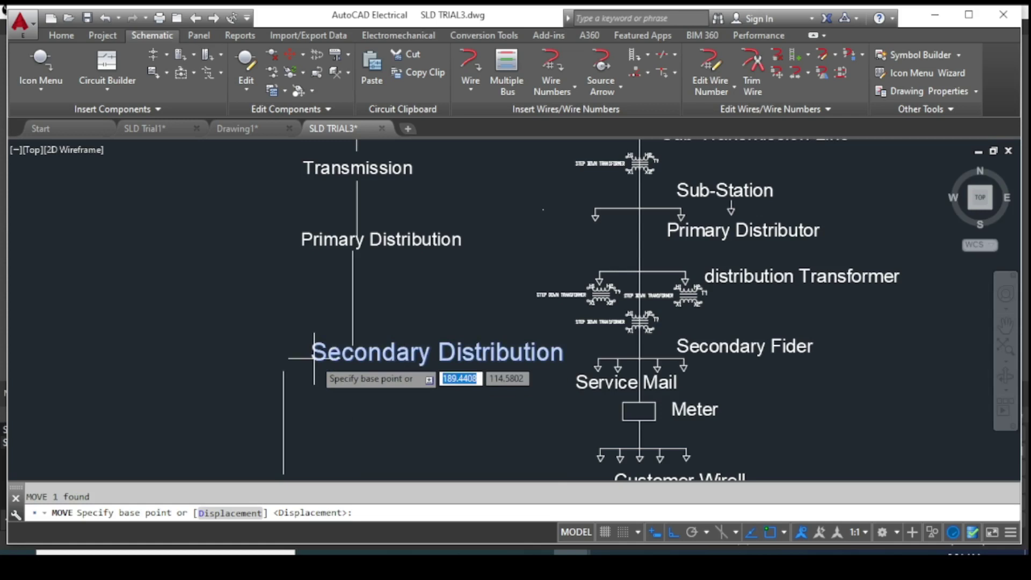
left_click(315, 358)
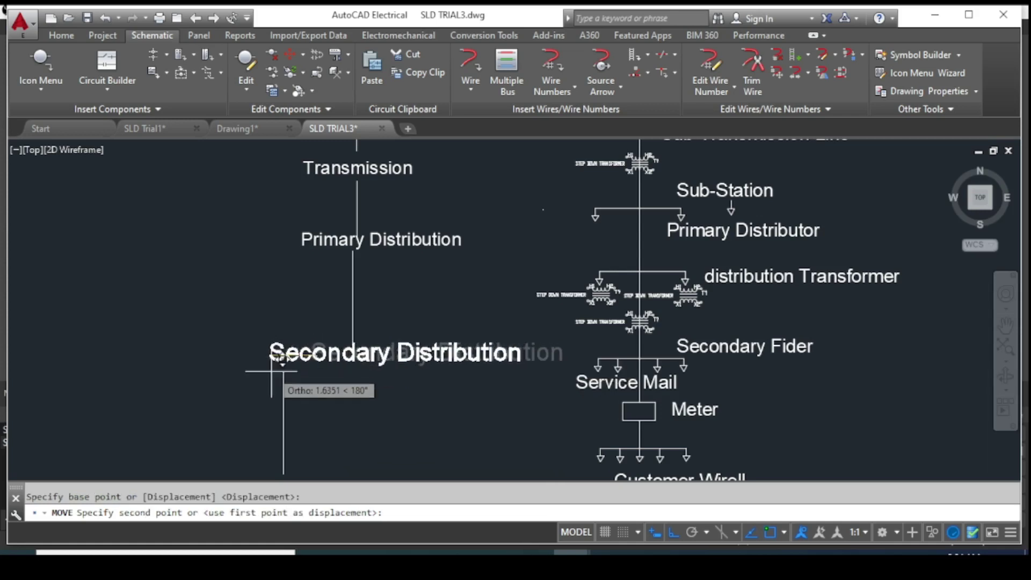
key("F8")
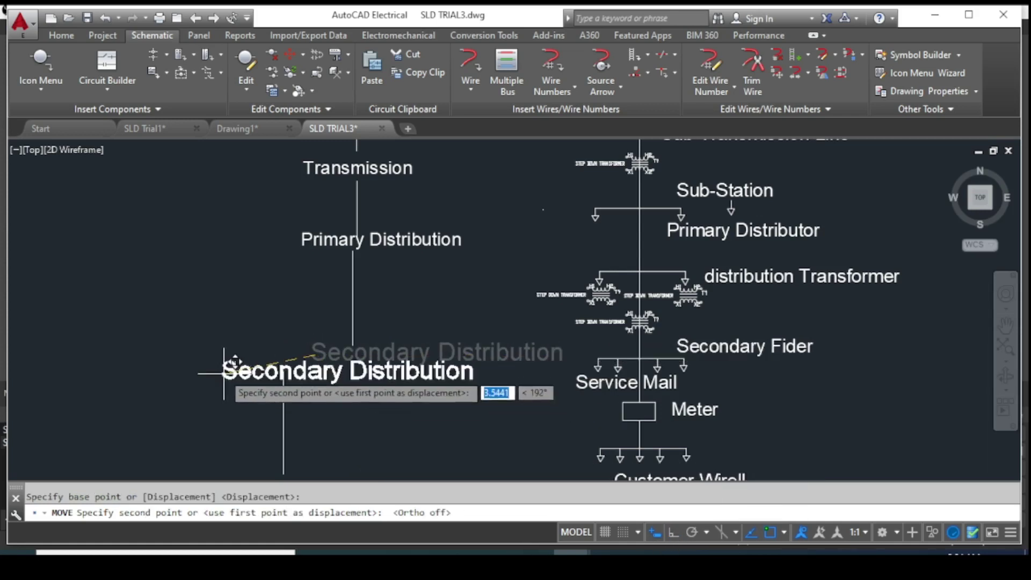
left_click(245, 365)
scroll(296, 419, "down", 2)
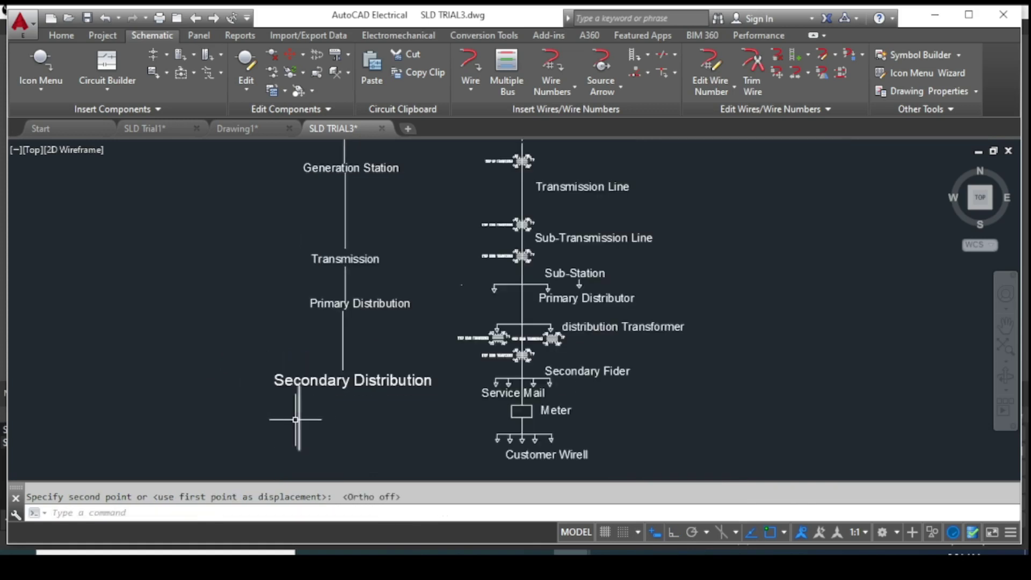
Move the lower vertical line from its midpoint to align with the column's upper line
left_click(321, 408)
left_click(288, 427)
type("m")
key("Return")
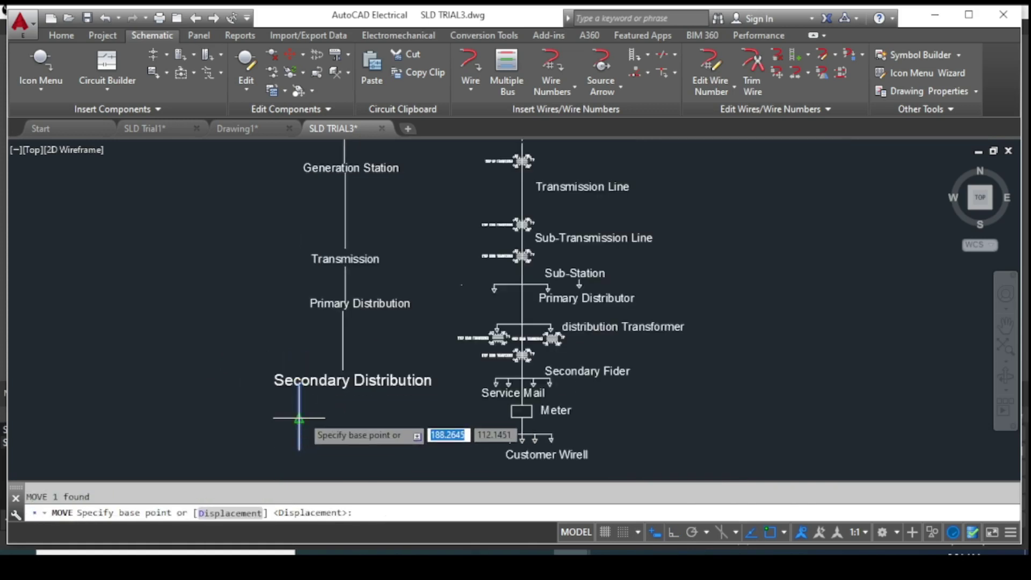
left_click(344, 417)
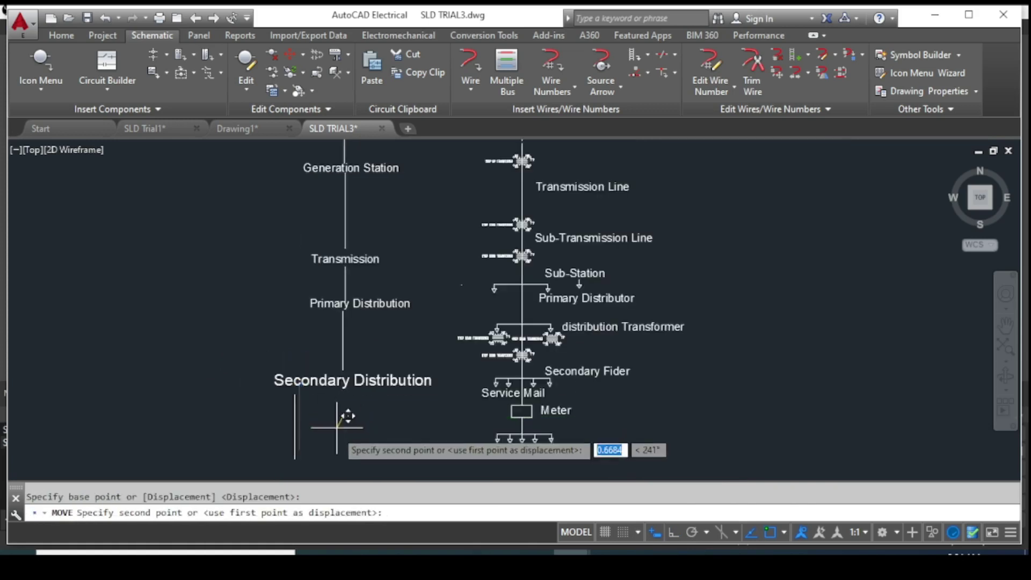
left_click(385, 425)
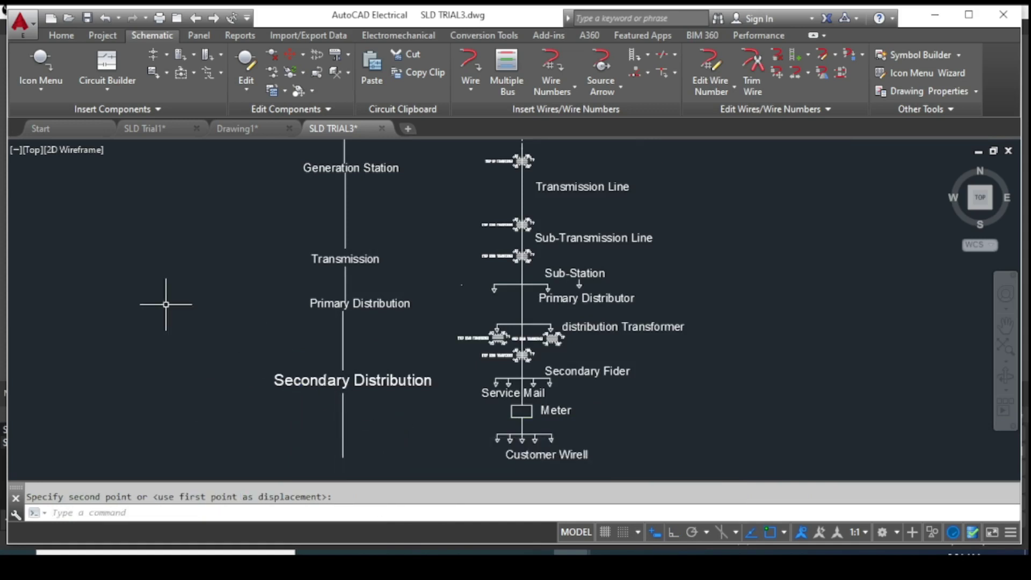
scroll(161, 299, "down", 1)
scroll(168, 323, "up", 1)
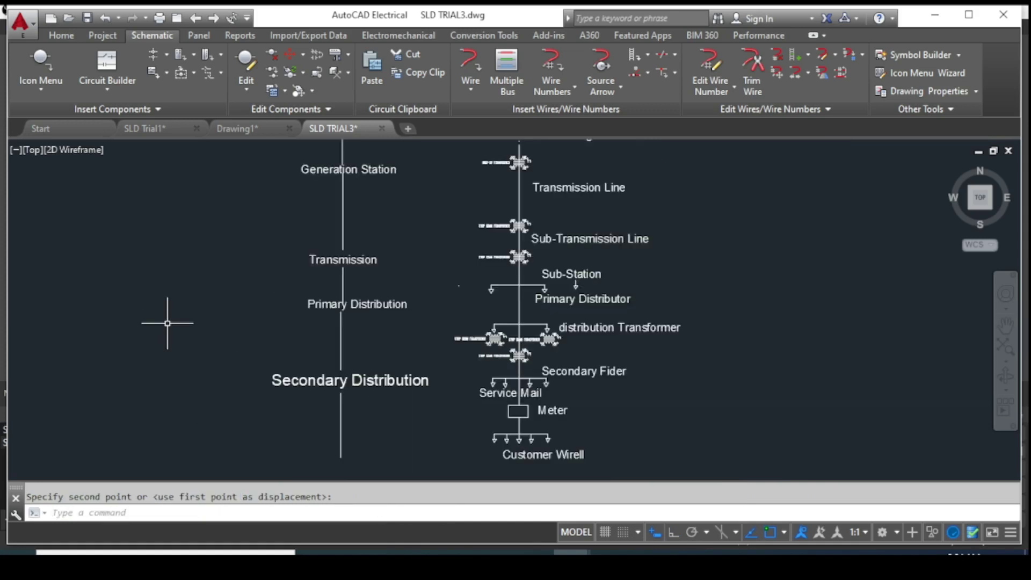
scroll(167, 323, "down", 4)
Pan and zoom back to the diagram, viewing the transformers up to Generating Station
scroll(541, 324, "up", 4)
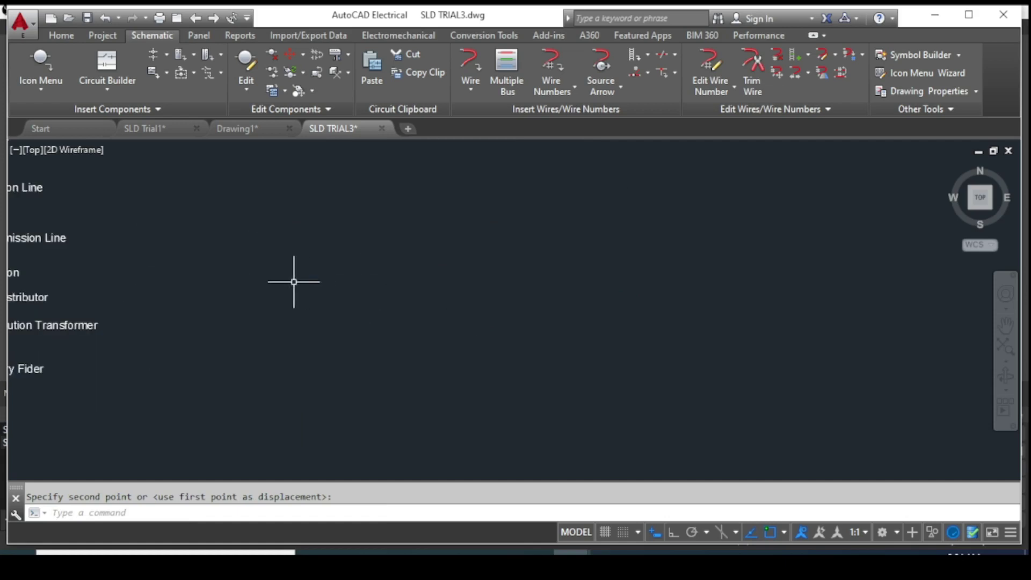
left_click(294, 281)
key("Escape")
scroll(295, 281, "up", 2)
mouse_move(294, 281)
middle_mouse_down()
mouse_move(636, 329)
mouse_move(999, 322)
middle_mouse_up()
middle_click_drag(479, 288, 646, 290)
scroll(646, 290, "down", 2)
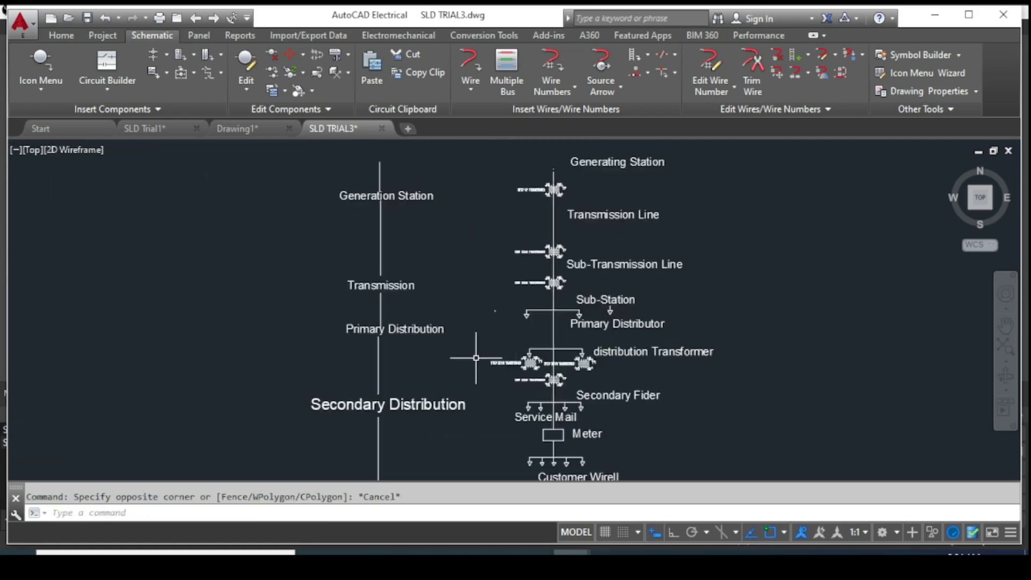
middle_click_drag(476, 358, 487, 253)
middle_click_drag(443, 162, 445, 243)
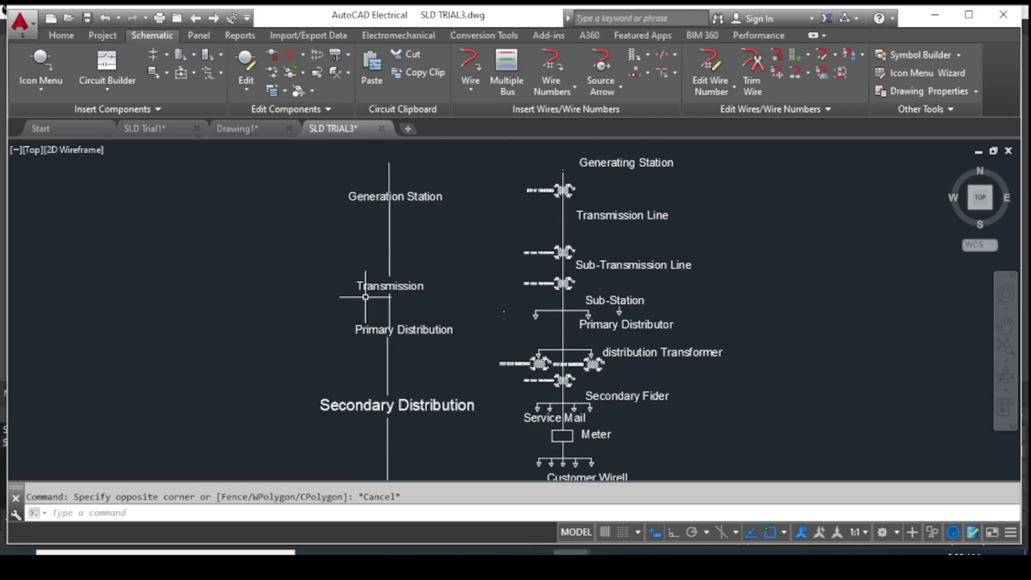
scroll(567, 345, "up", 2)
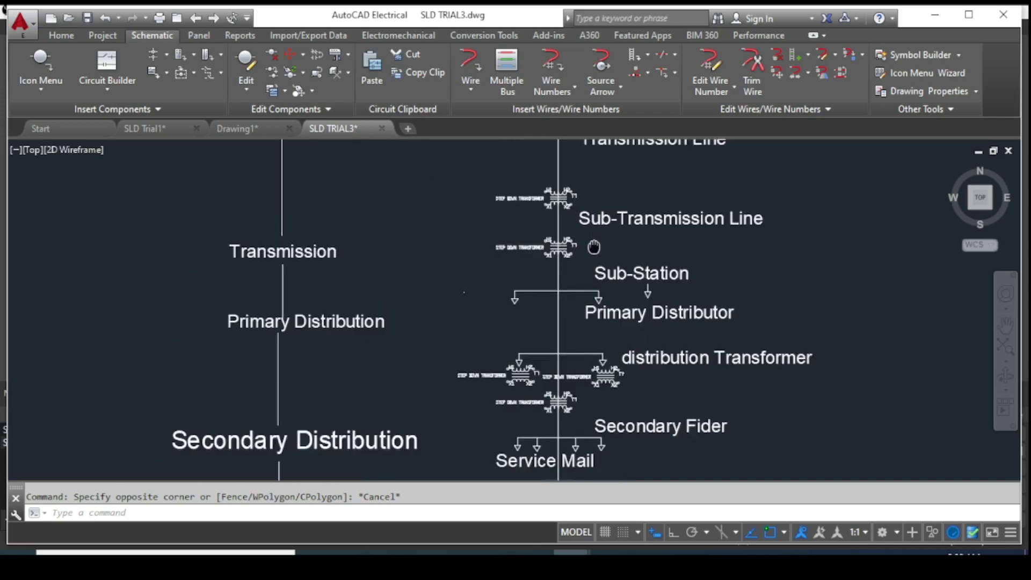
mouse_move(594, 247)
middle_mouse_down()
mouse_move(510, 403)
mouse_move(449, 410)
middle_mouse_up()
scroll(449, 410, "up", 2)
scroll(452, 319, "up", 2)
middle_click_drag(451, 318, 460, 423)
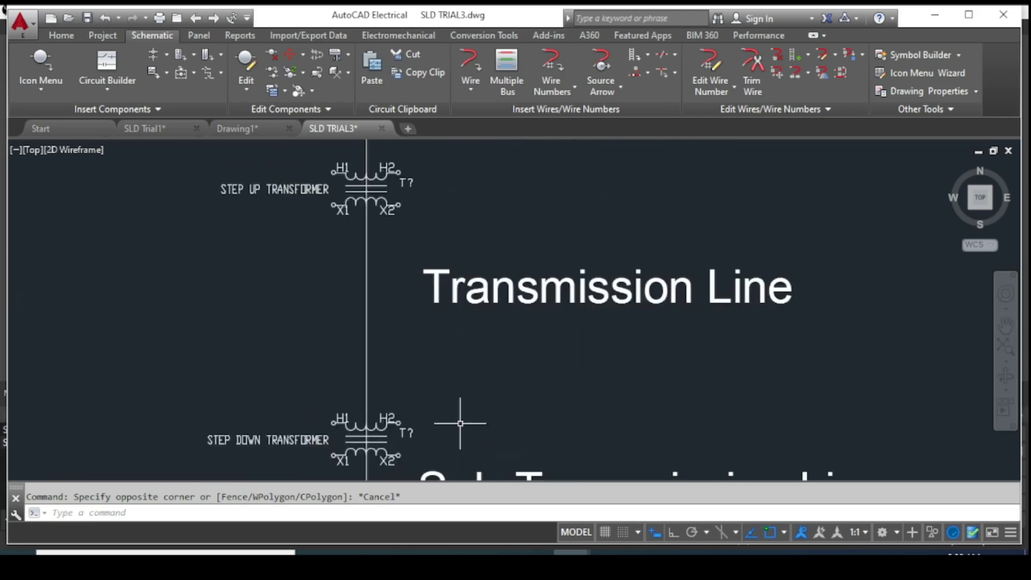
mouse_move(451, 310)
middle_mouse_down()
mouse_move(460, 447)
mouse_move(484, 329)
middle_mouse_up()
Inspect the diagram from Sub-Station down to Secondary Fider, Service Mail and Meter
scroll(460, 447, "up", 2)
scroll(443, 361, "down", 2)
scroll(484, 329, "up", 2)
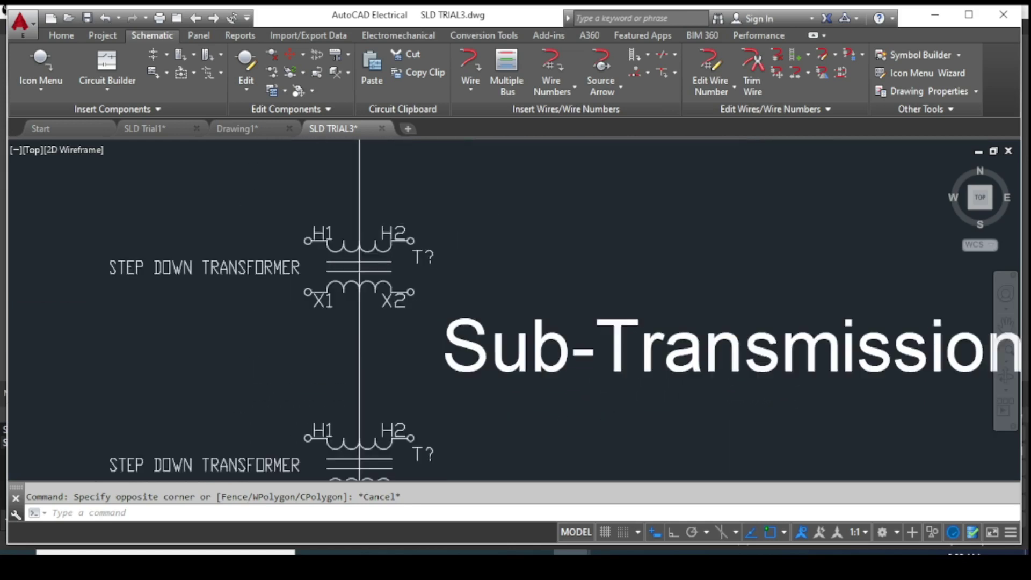
scroll(492, 289, "down", 2)
middle_click_drag(500, 364, 502, 265)
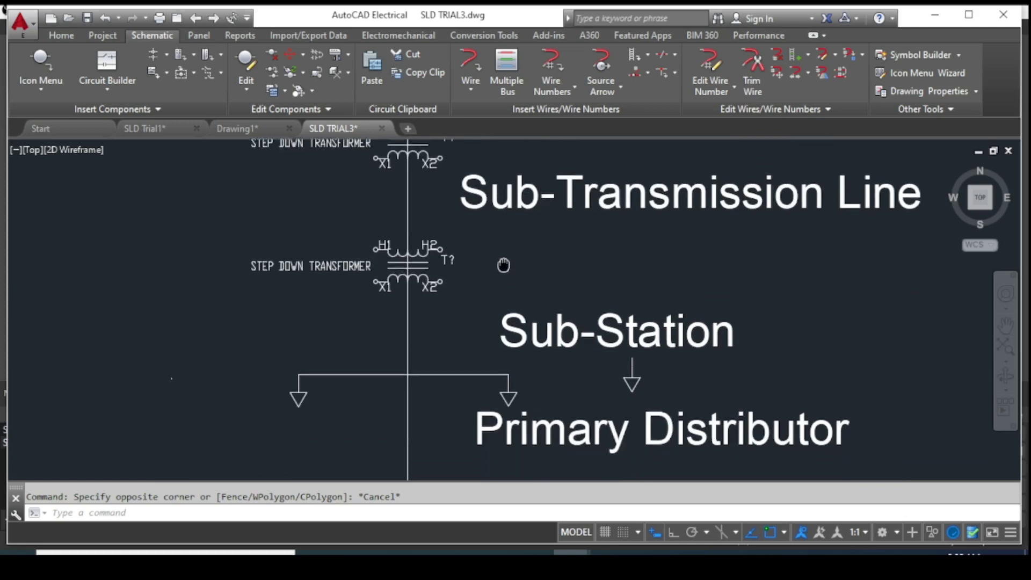
middle_click_drag(512, 331, 502, 207)
scroll(490, 288, "up", 2)
middle_click_drag(498, 315, 498, 237)
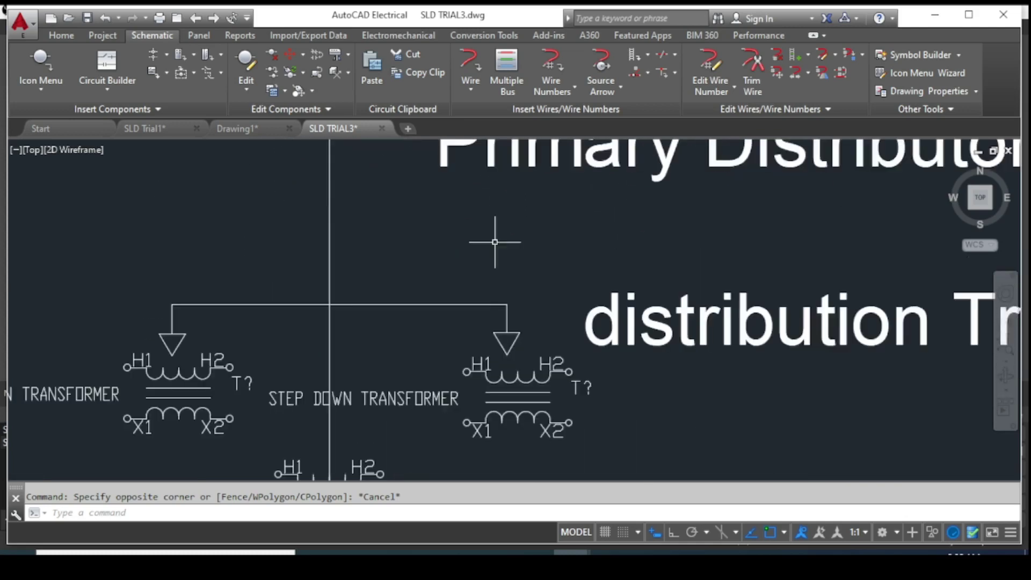
scroll(496, 363, "down", 2)
mouse_move(488, 431)
middle_mouse_down()
mouse_move(476, 295)
mouse_move(502, 239)
middle_mouse_up()
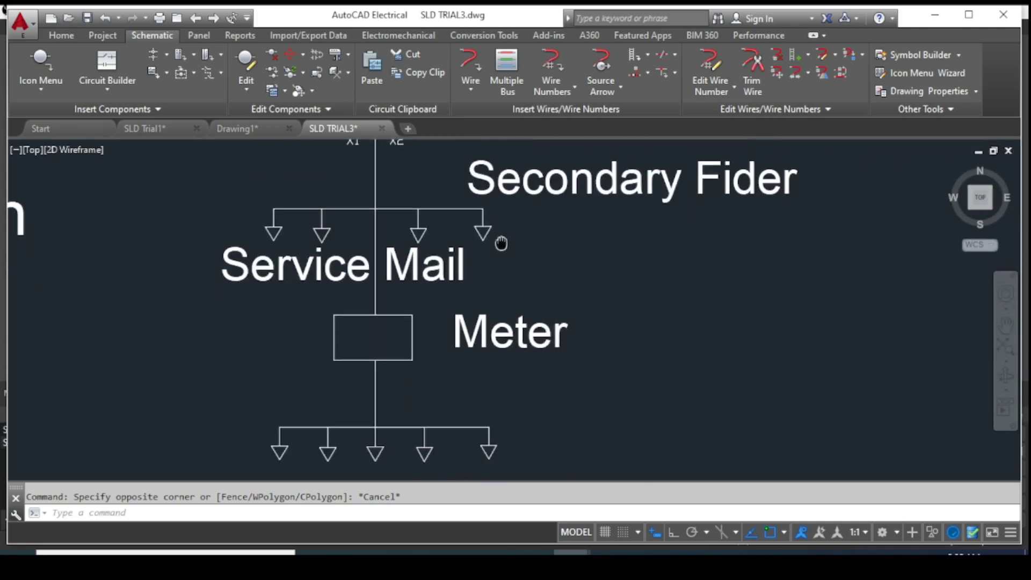
scroll(505, 281, "down", 1)
mouse_move(502, 398)
middle_mouse_down()
mouse_move(505, 281)
mouse_move(454, 430)
middle_mouse_up()
scroll(506, 281, "down", 1)
scroll(505, 279, "up", 1)
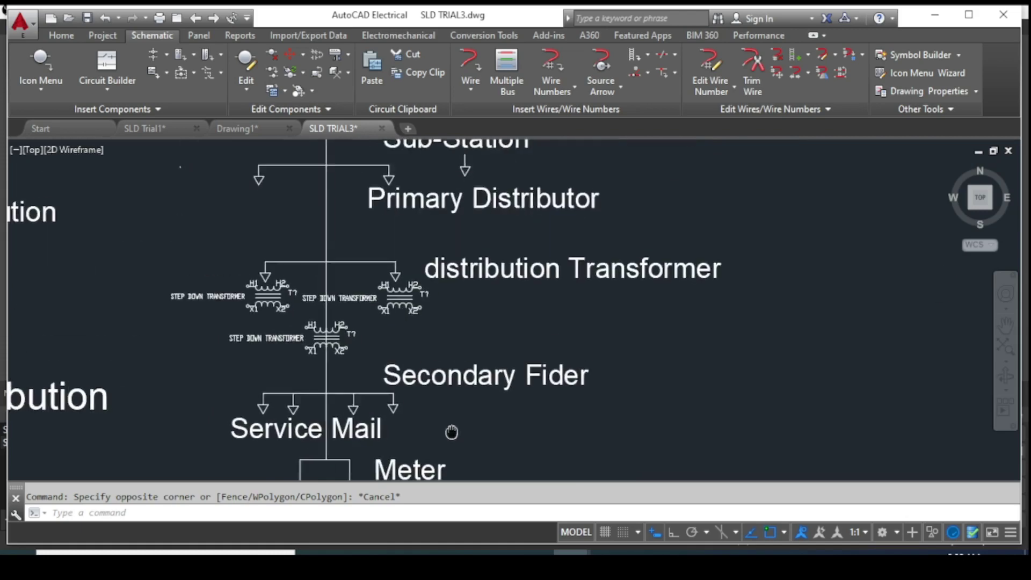
Erase the stray arrow below Sub-Station and zoom out to show the whole diagram
left_click_drag(494, 160, 471, 181)
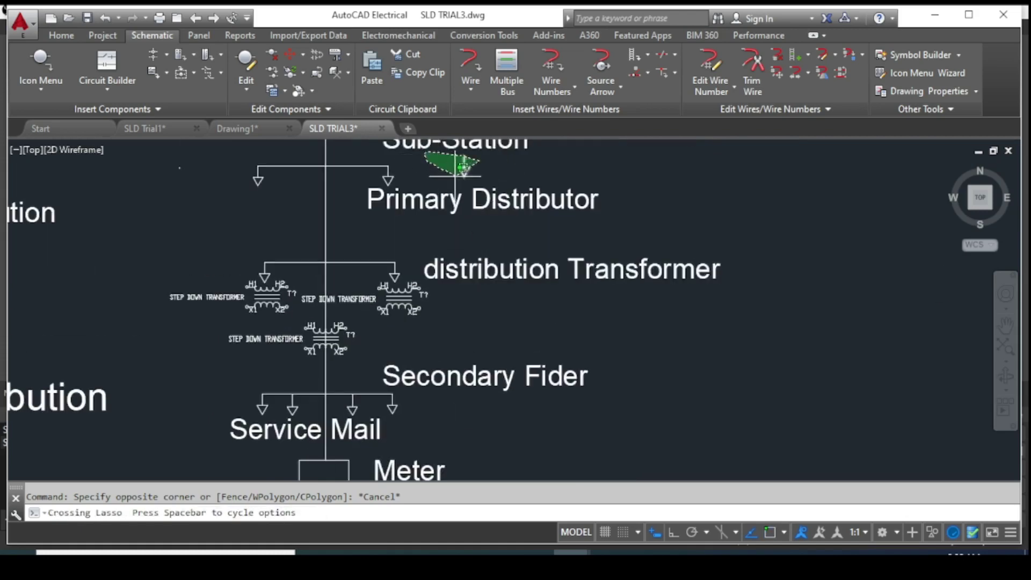
scroll(470, 181, "down", 2)
scroll(471, 180, "down", 2)
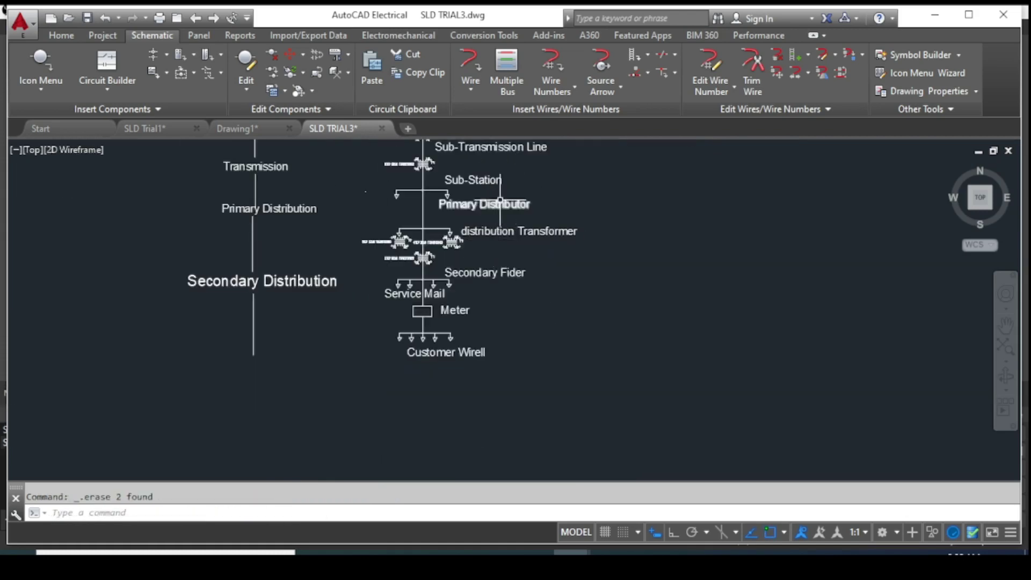
mouse_move(498, 196)
middle_mouse_down()
mouse_move(507, 352)
mouse_move(528, 315)
mouse_move(542, 312)
middle_mouse_up()
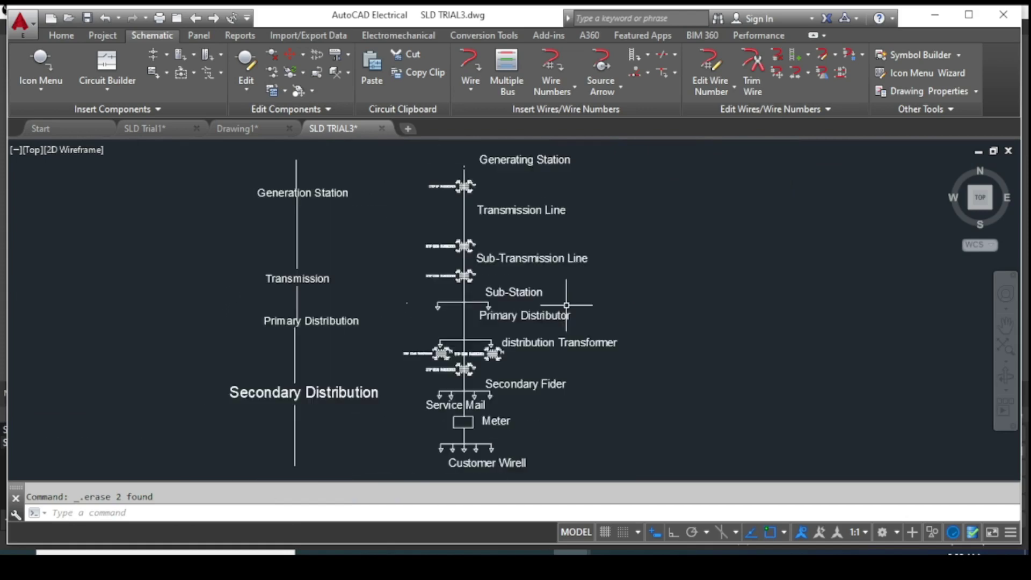